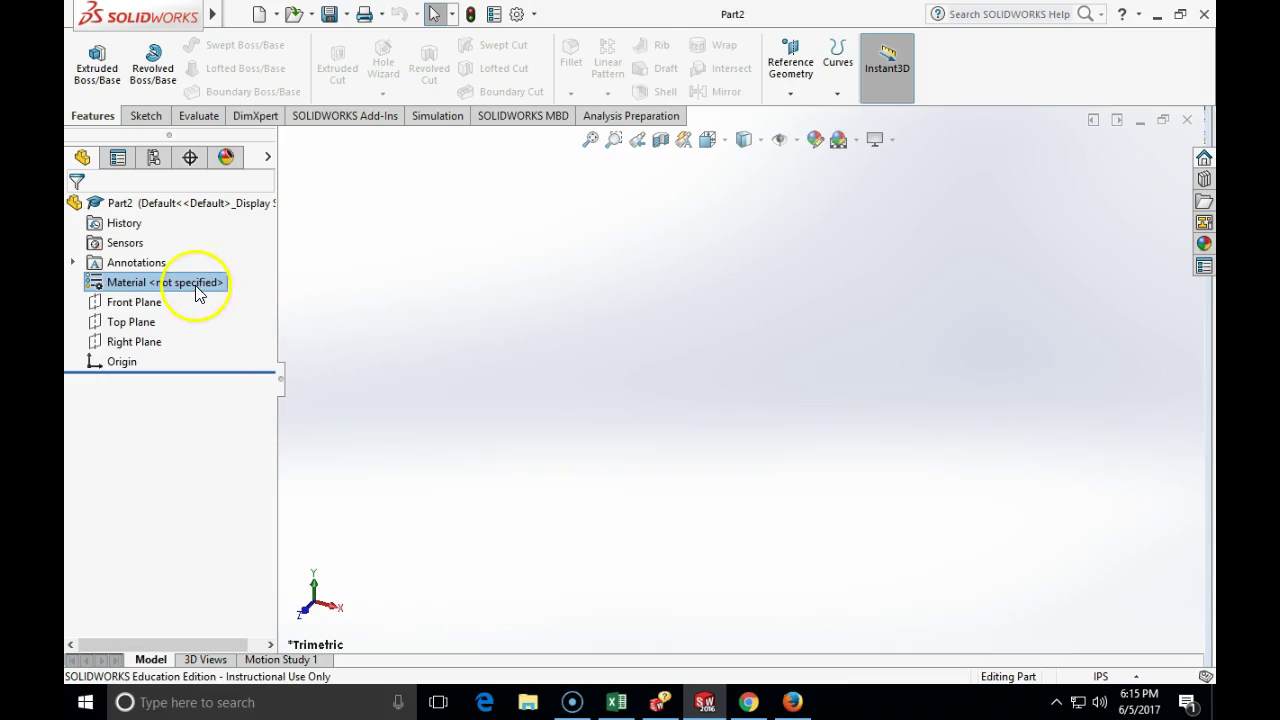
- Assign 6061 Alloy from the Aluminium Alloys category as the part's material
double_click(200, 283)
left_click_drag(551, 229, 571, 491)
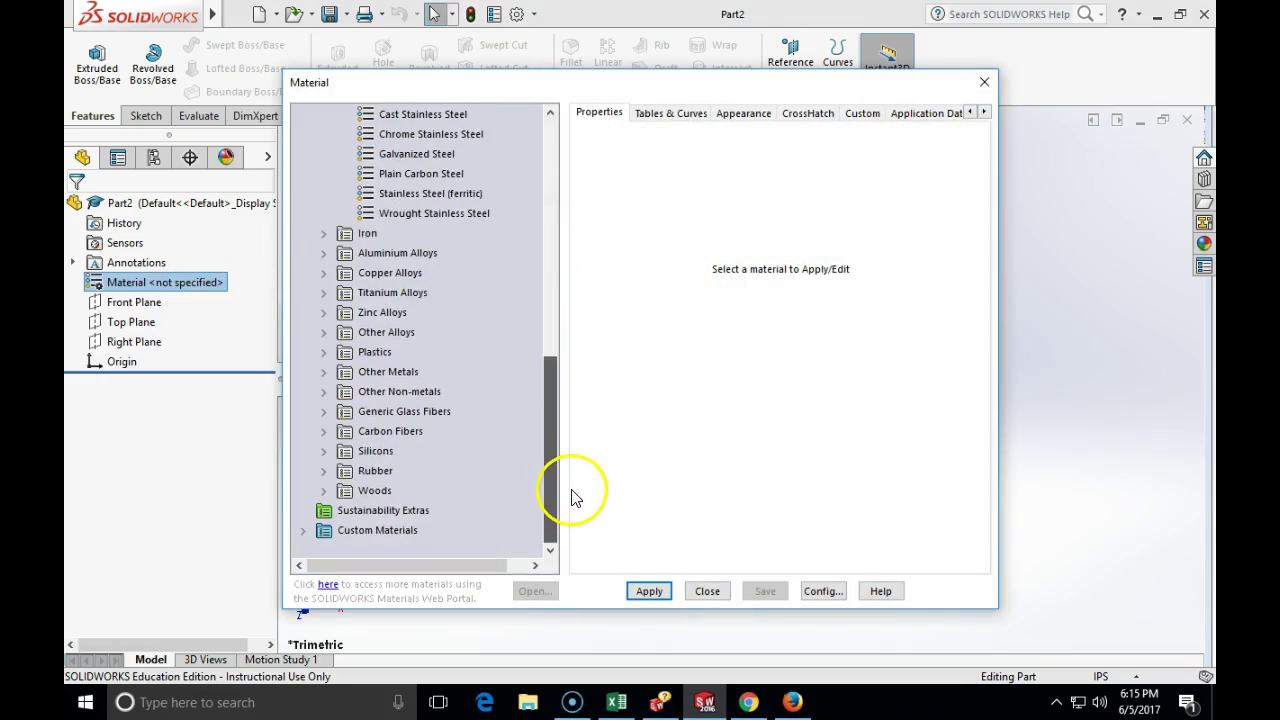
left_click(323, 254)
left_click_drag(551, 263, 577, 415)
left_click(416, 436)
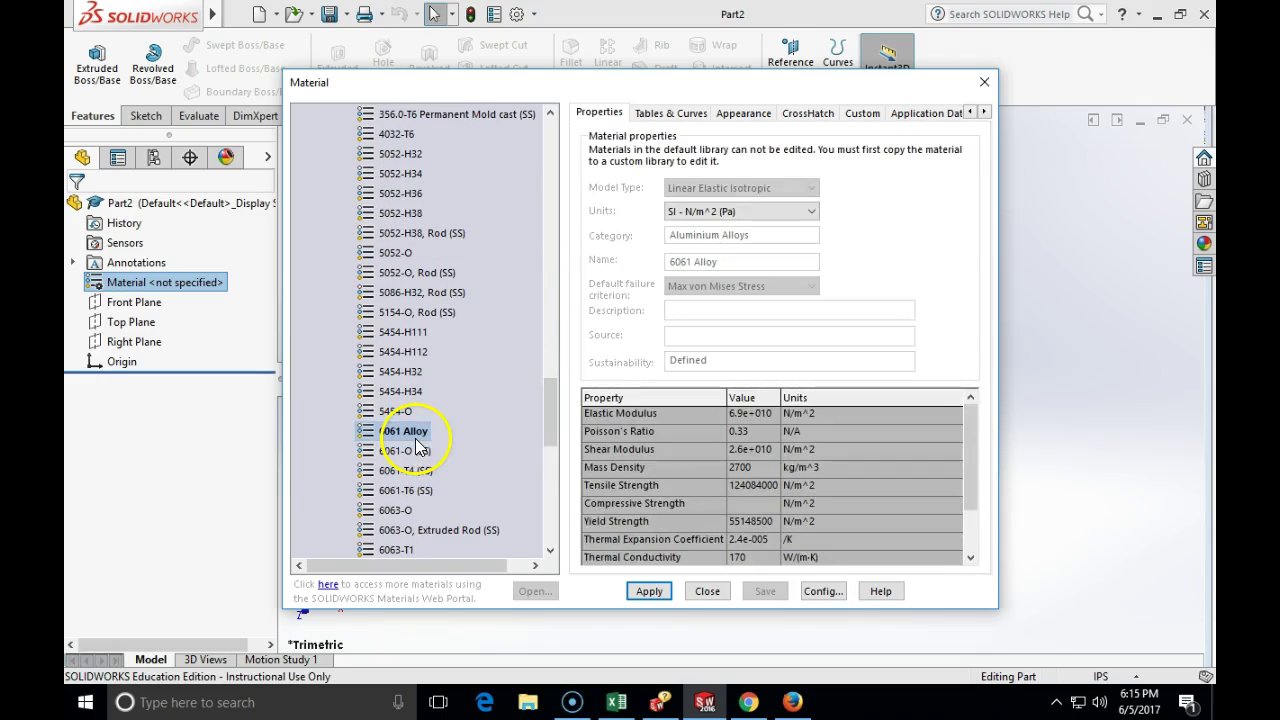
left_click(645, 591)
left_click(707, 591)
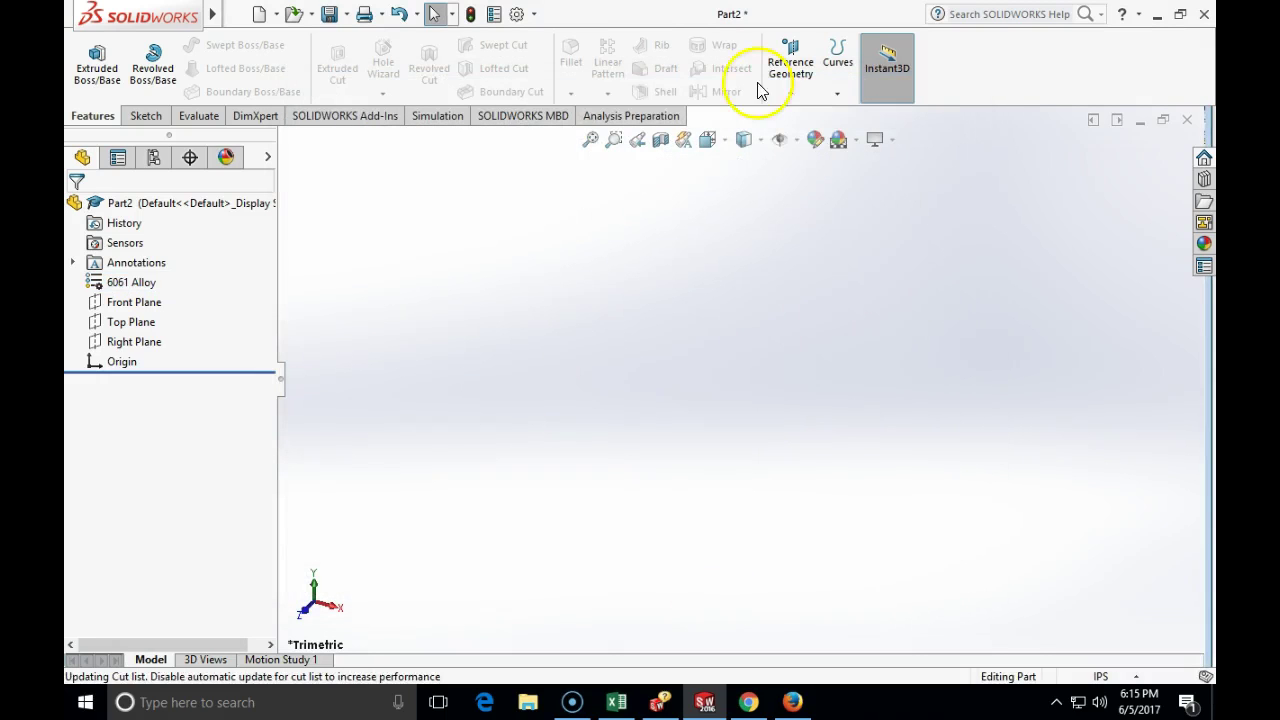
- Sketch a horizontal centerline about 3.31 in long from the origin in a new sketch on the Front Plane
left_click(138, 116)
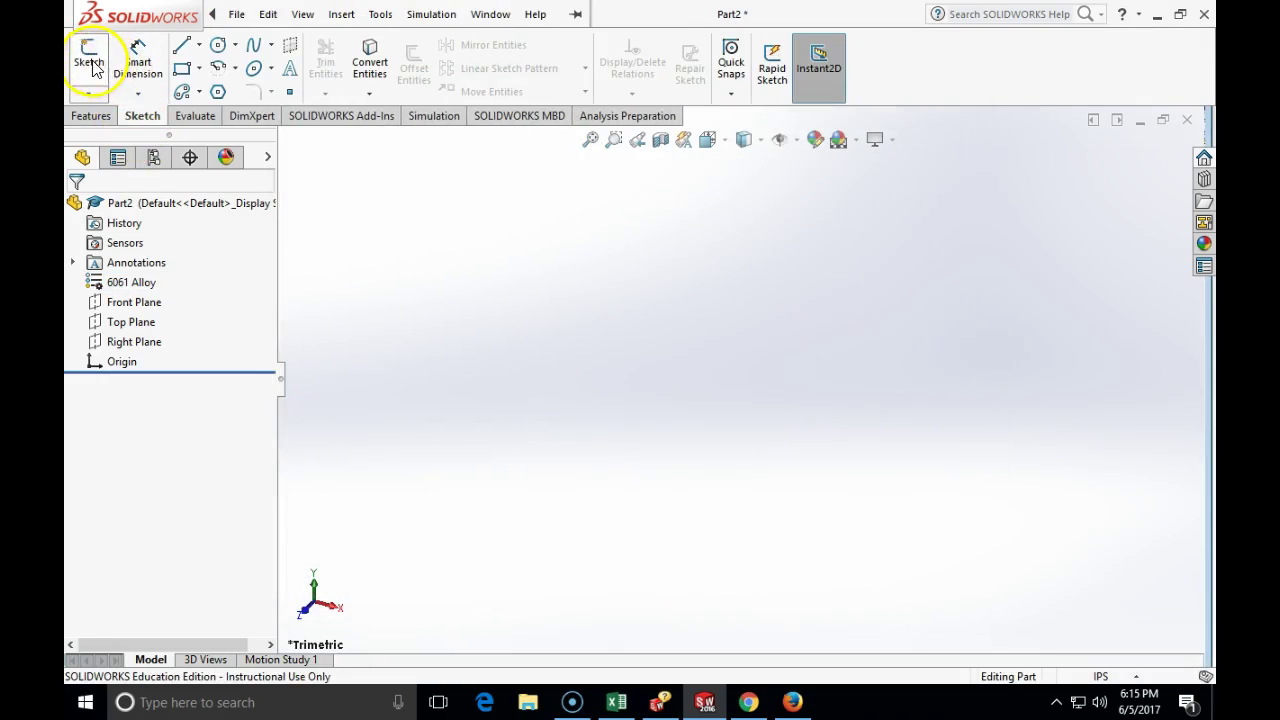
left_click(88, 58)
left_click(629, 237)
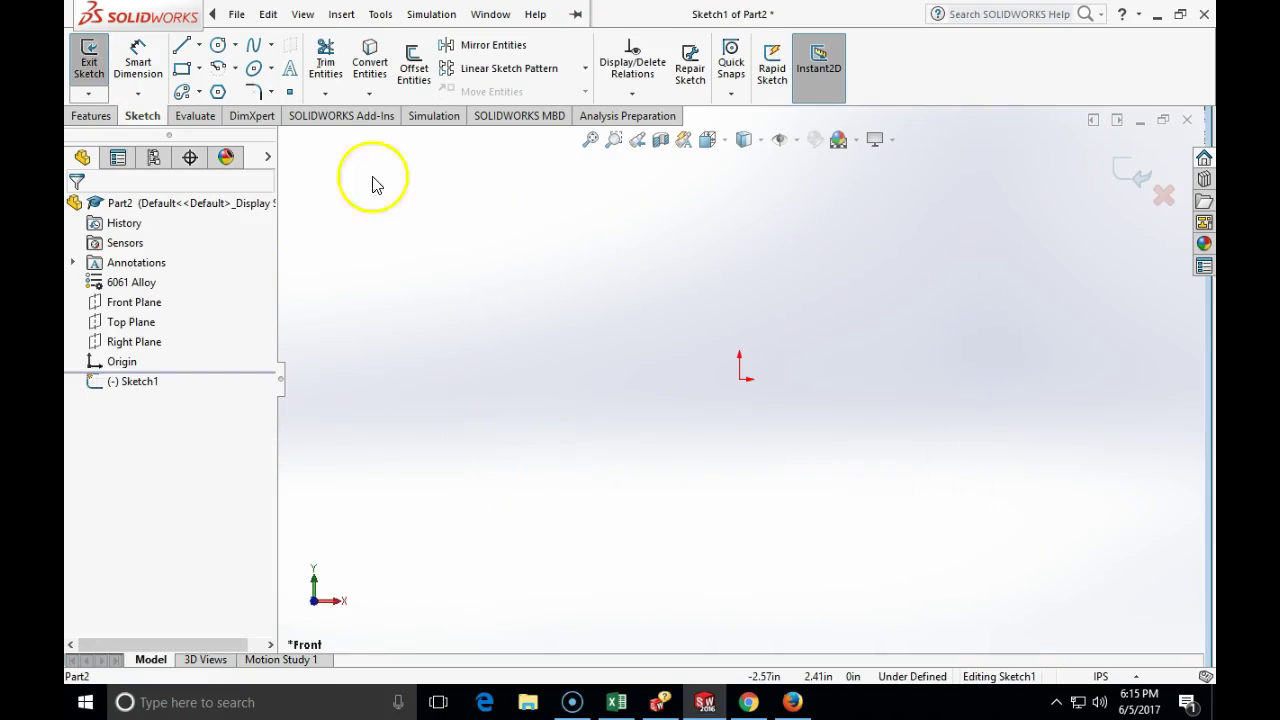
left_click(199, 45)
left_click(203, 92)
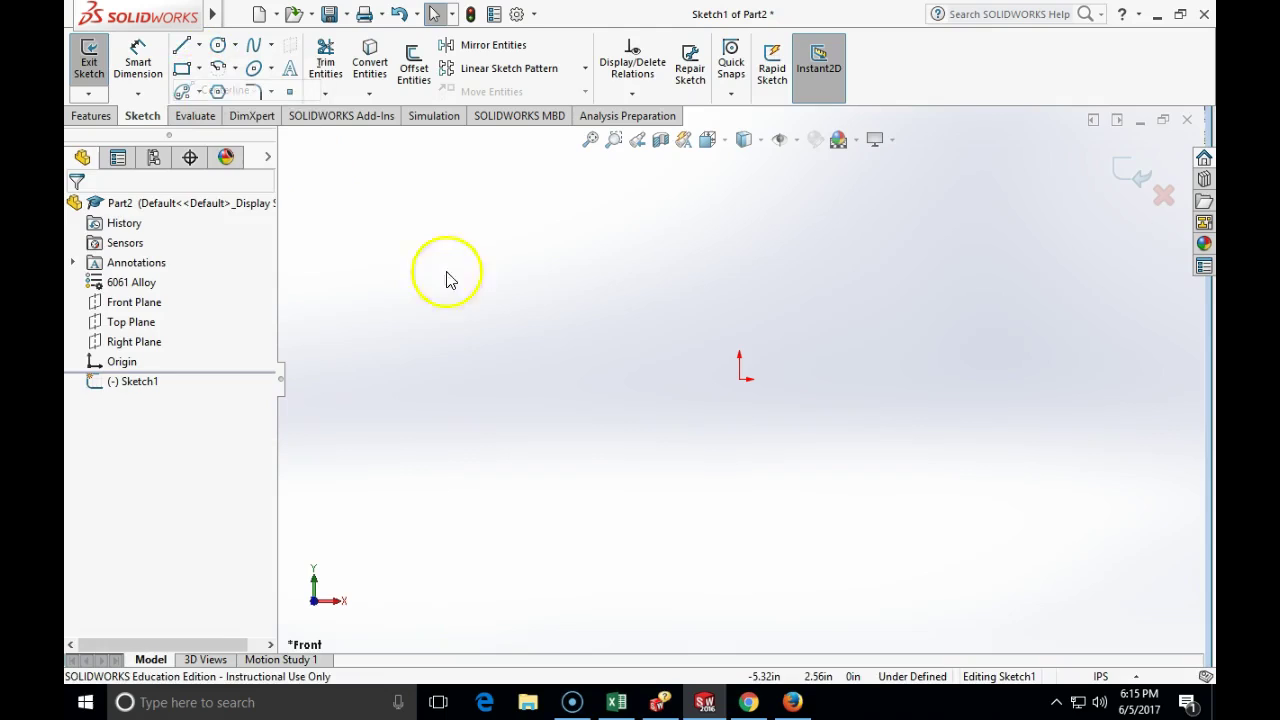
left_click(739, 378)
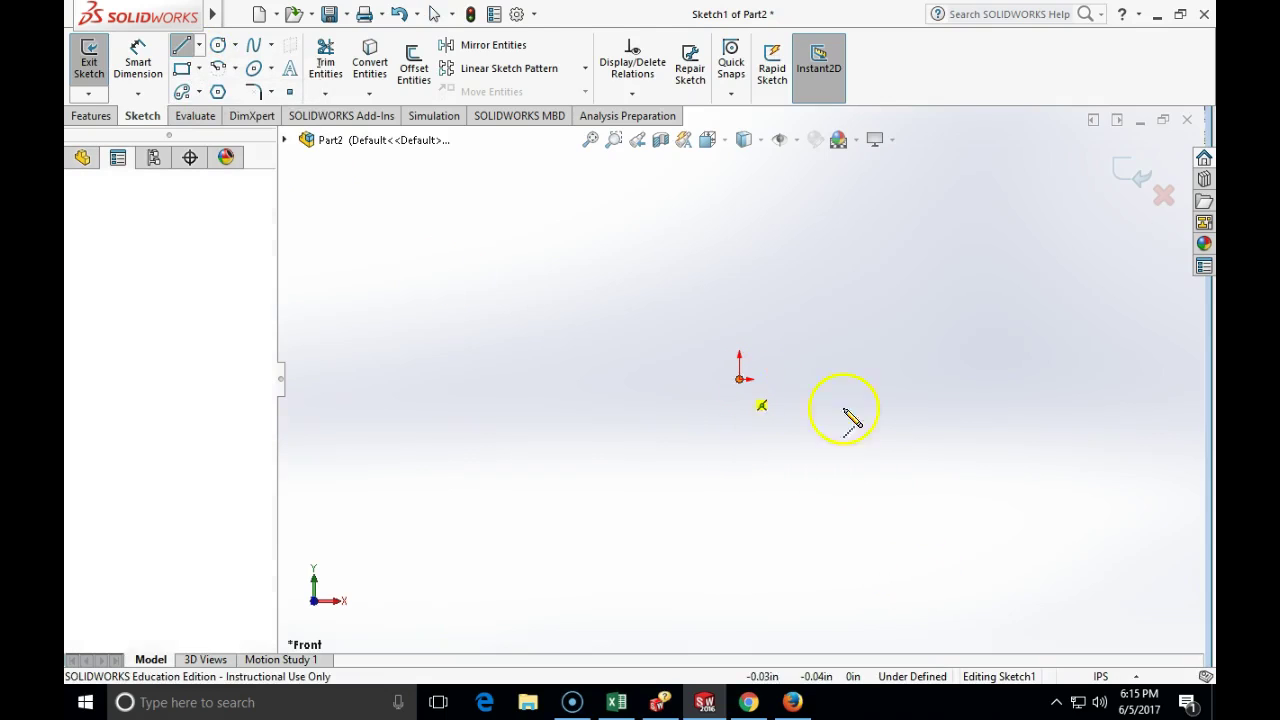
left_click(1013, 379)
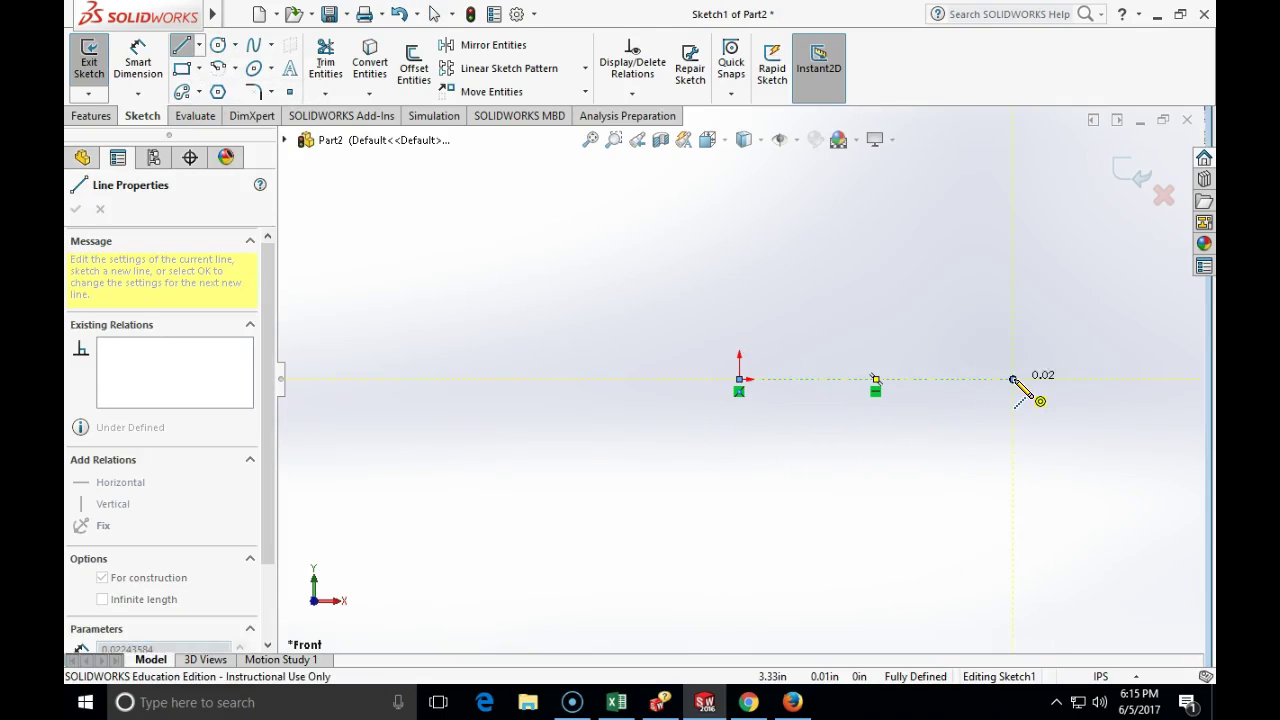
key("Escape")
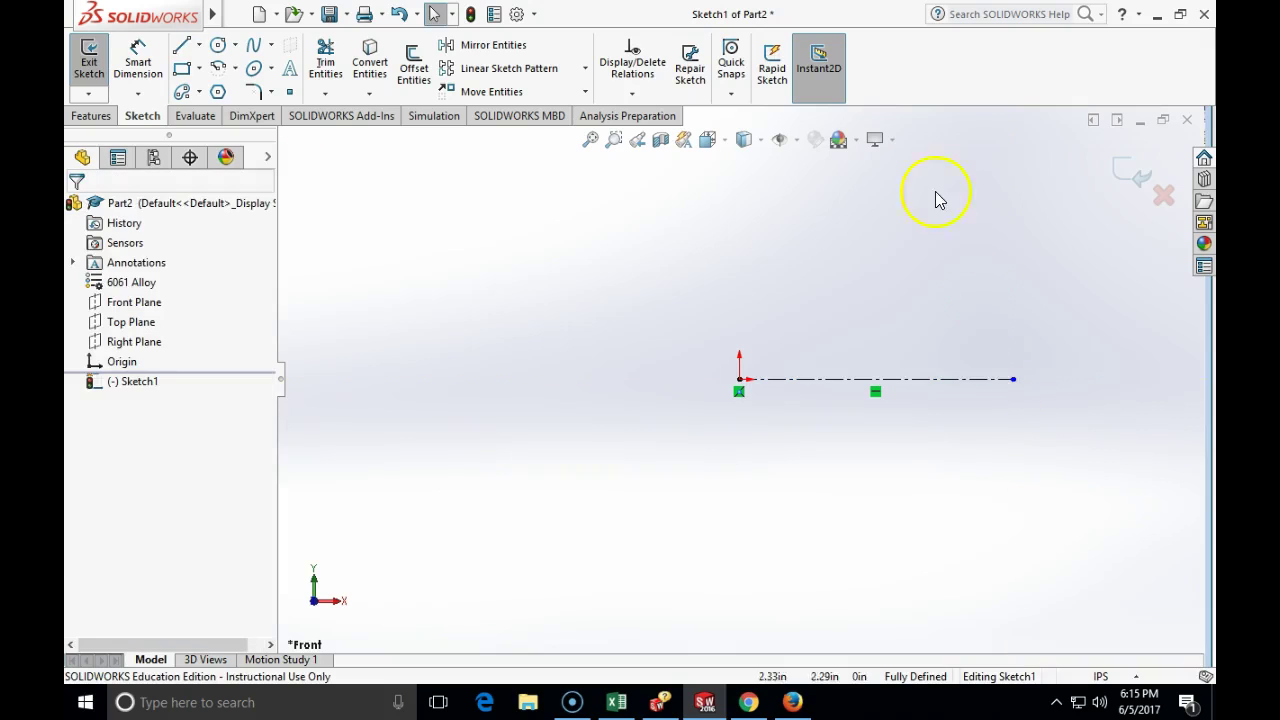
- Dimension the centerline's length and set it to 2+9/16 in
left_click(136, 63)
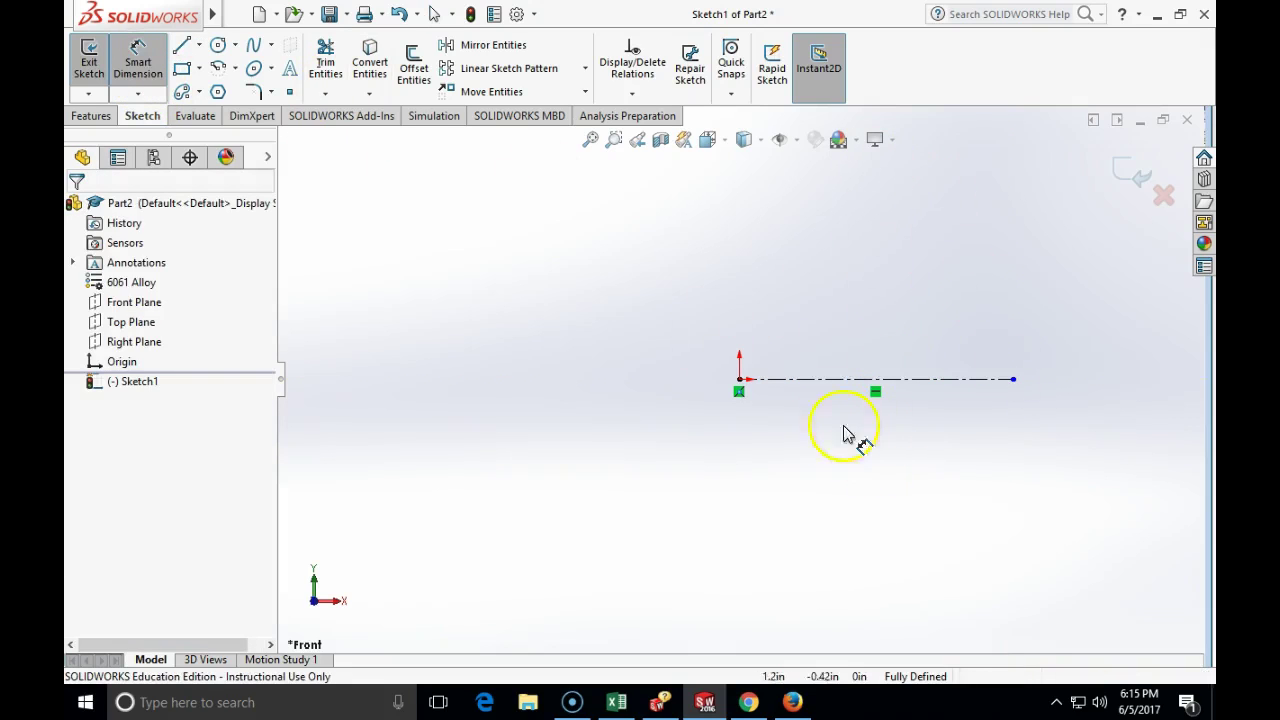
left_click(829, 380)
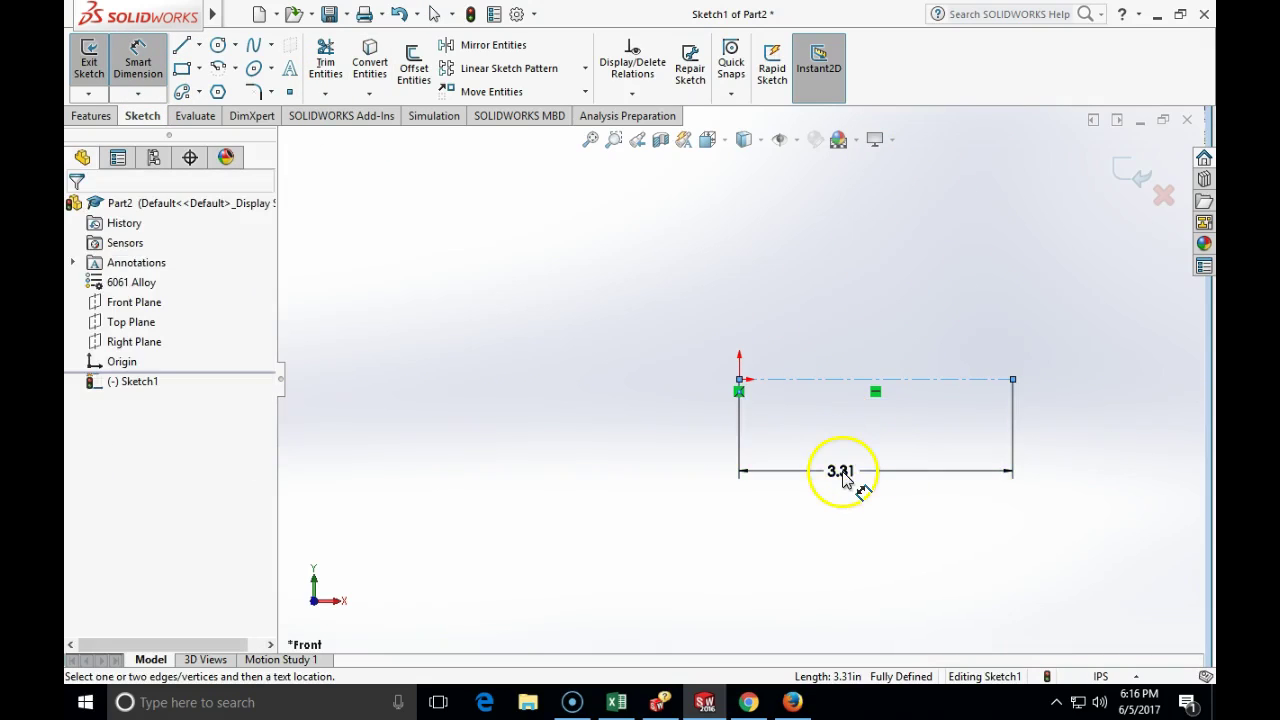
left_click(845, 478)
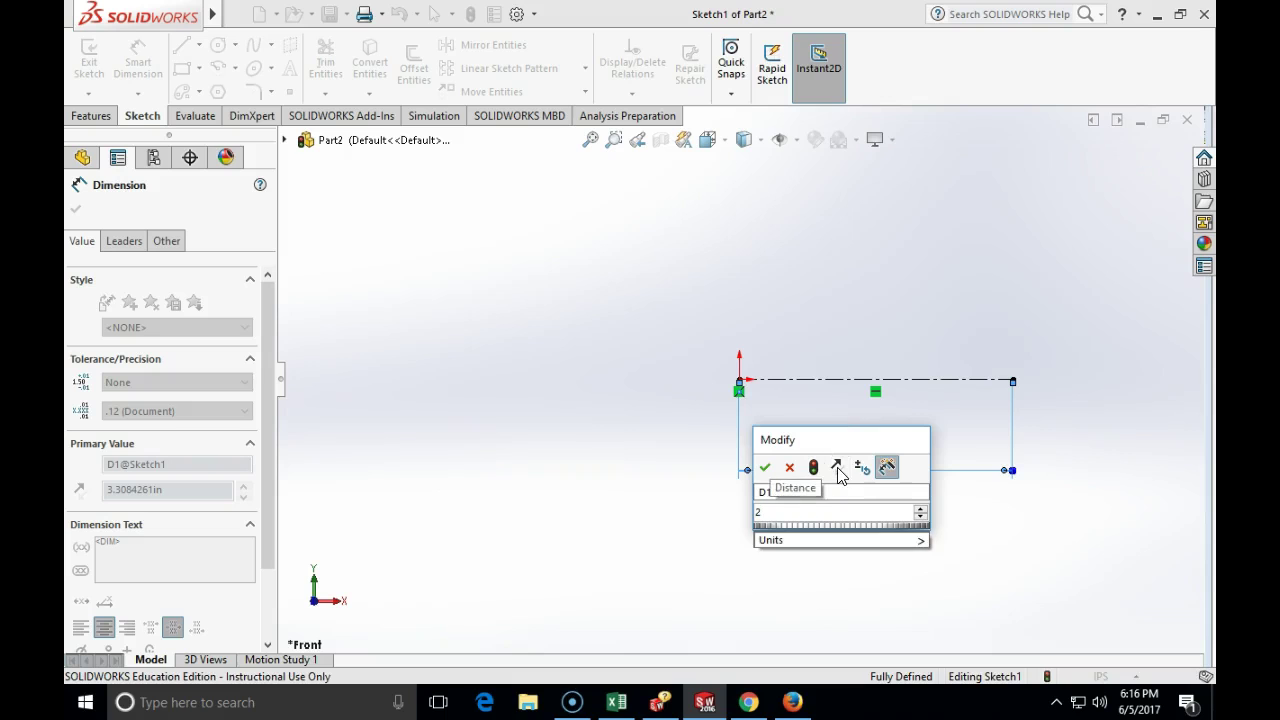
type("2+9/16")
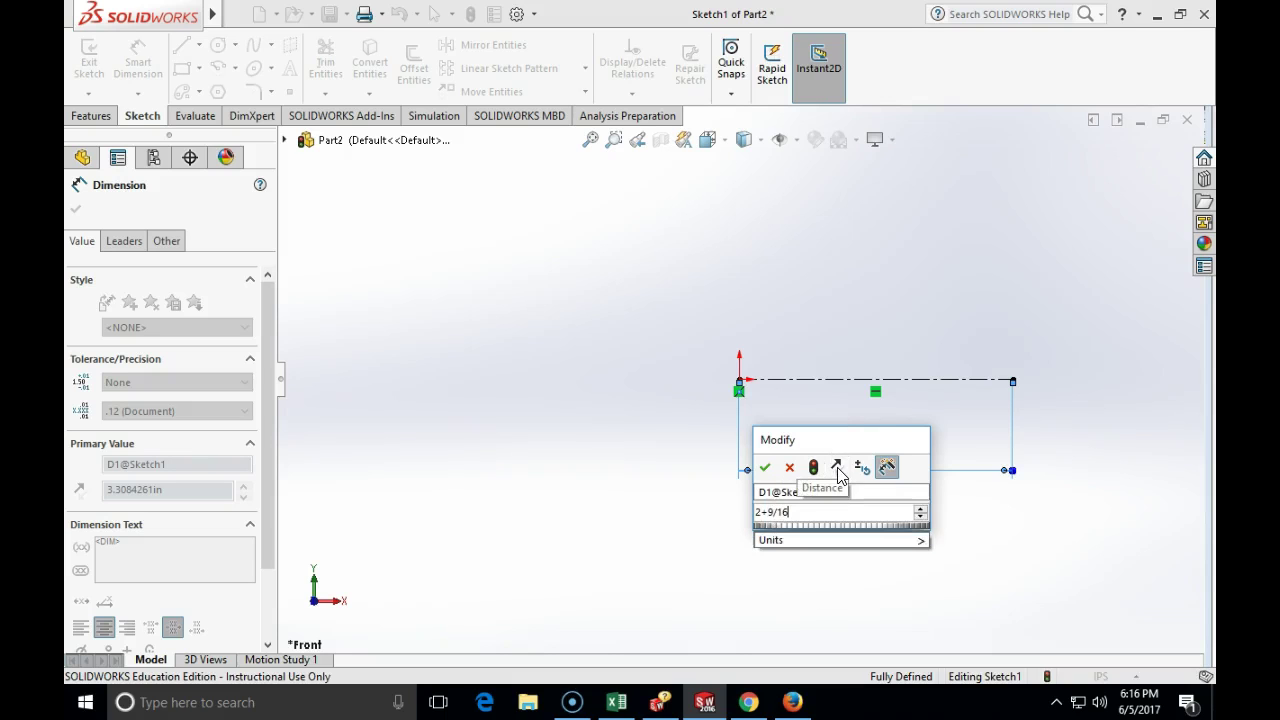
key("Return")
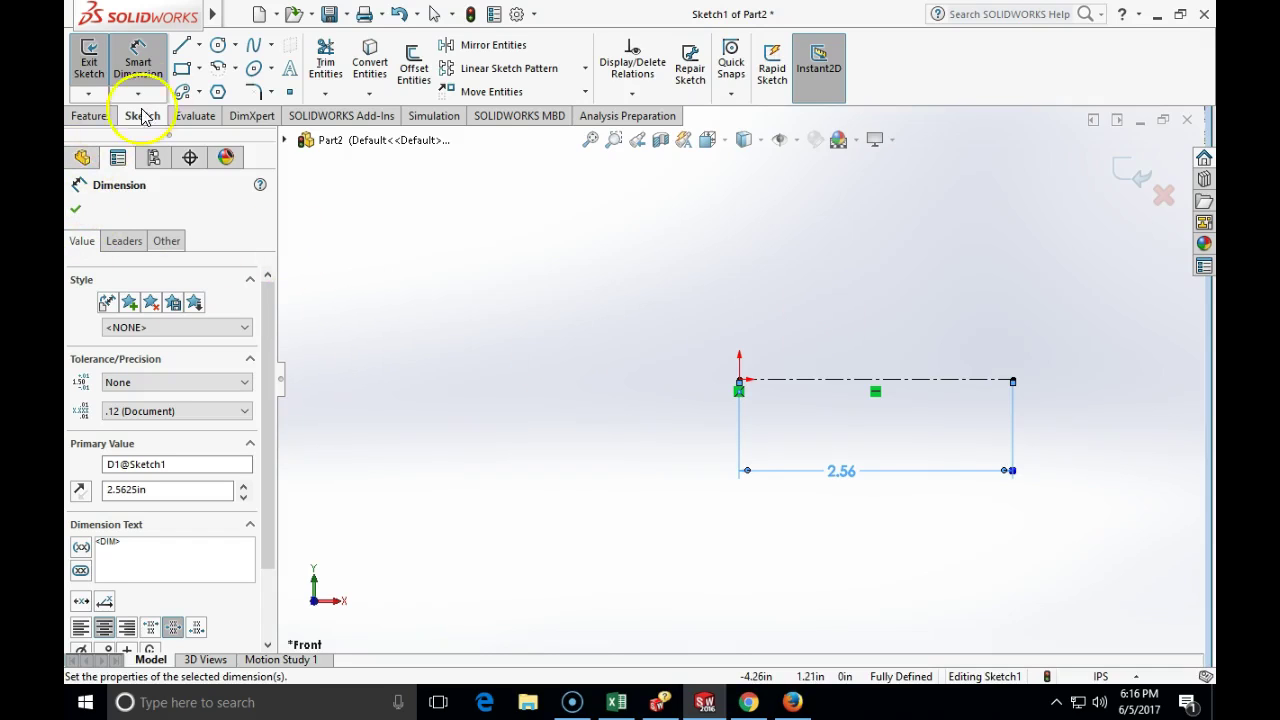
- Sketch a corner rectangle about 1.46 in wide and 0.7 in high from the origin, sitting above the centerline
left_click(182, 68)
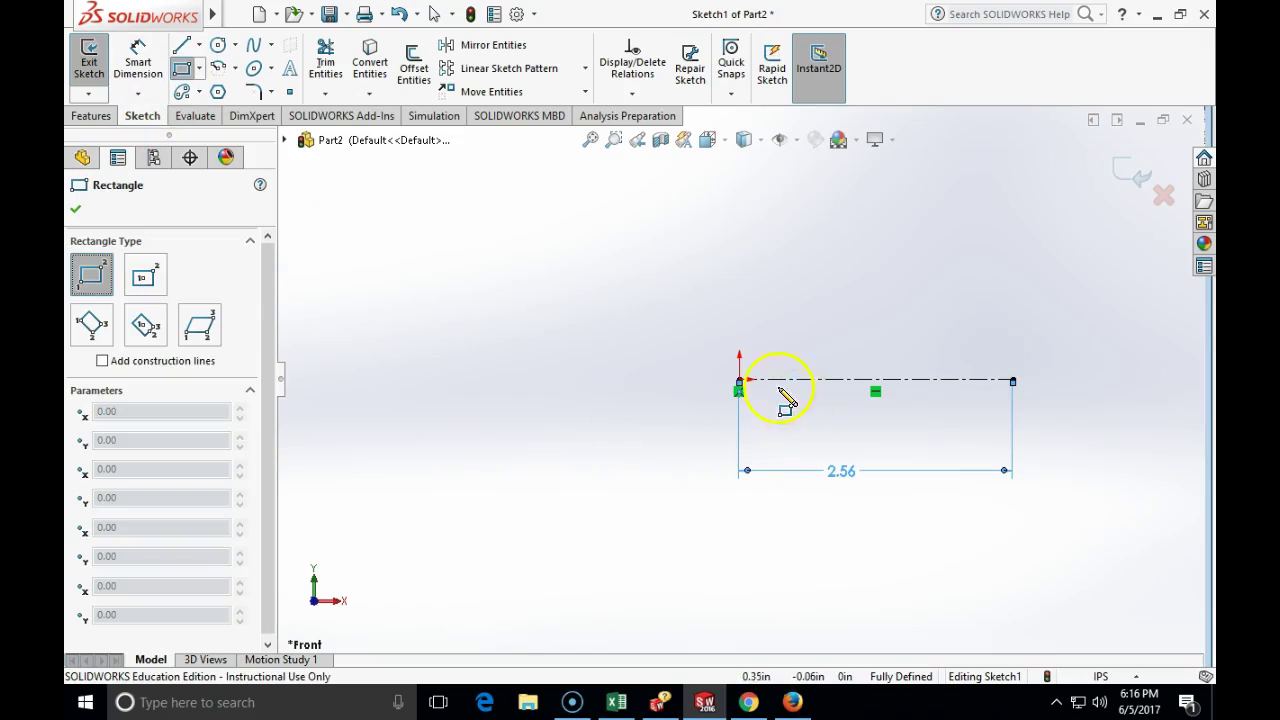
left_click(740, 380)
left_click(896, 304)
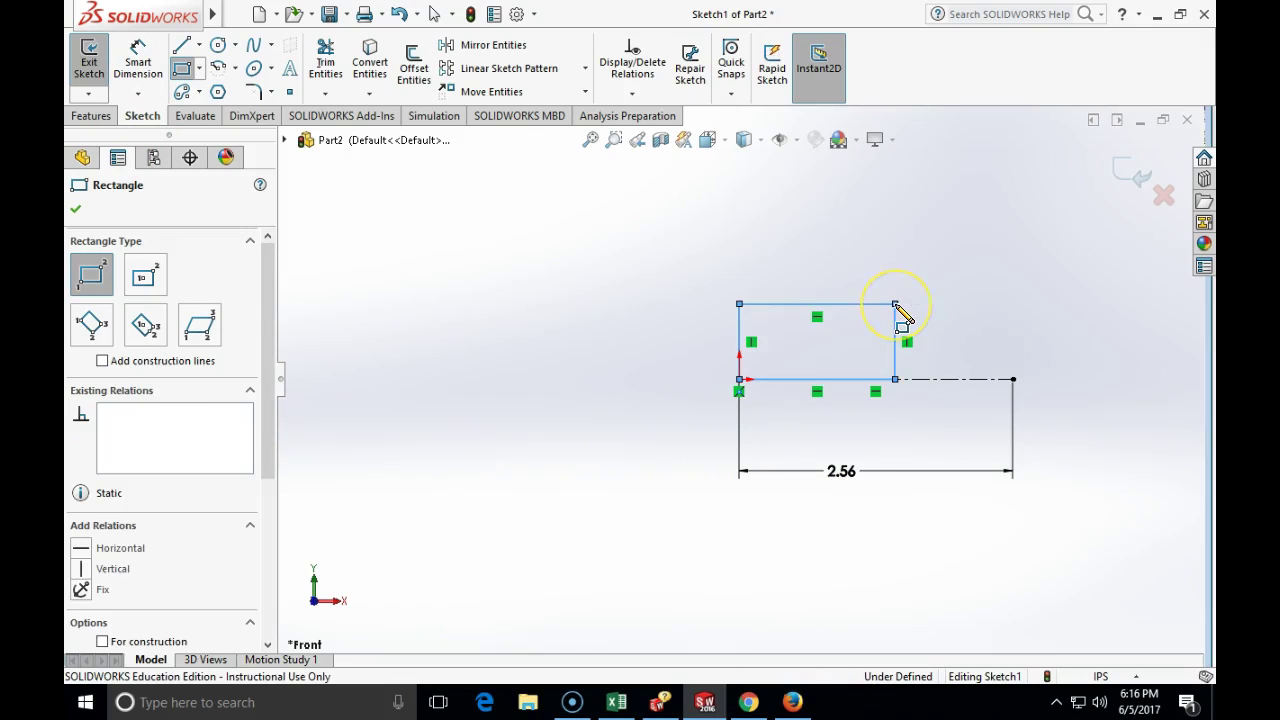
key("Escape")
left_click(849, 289)
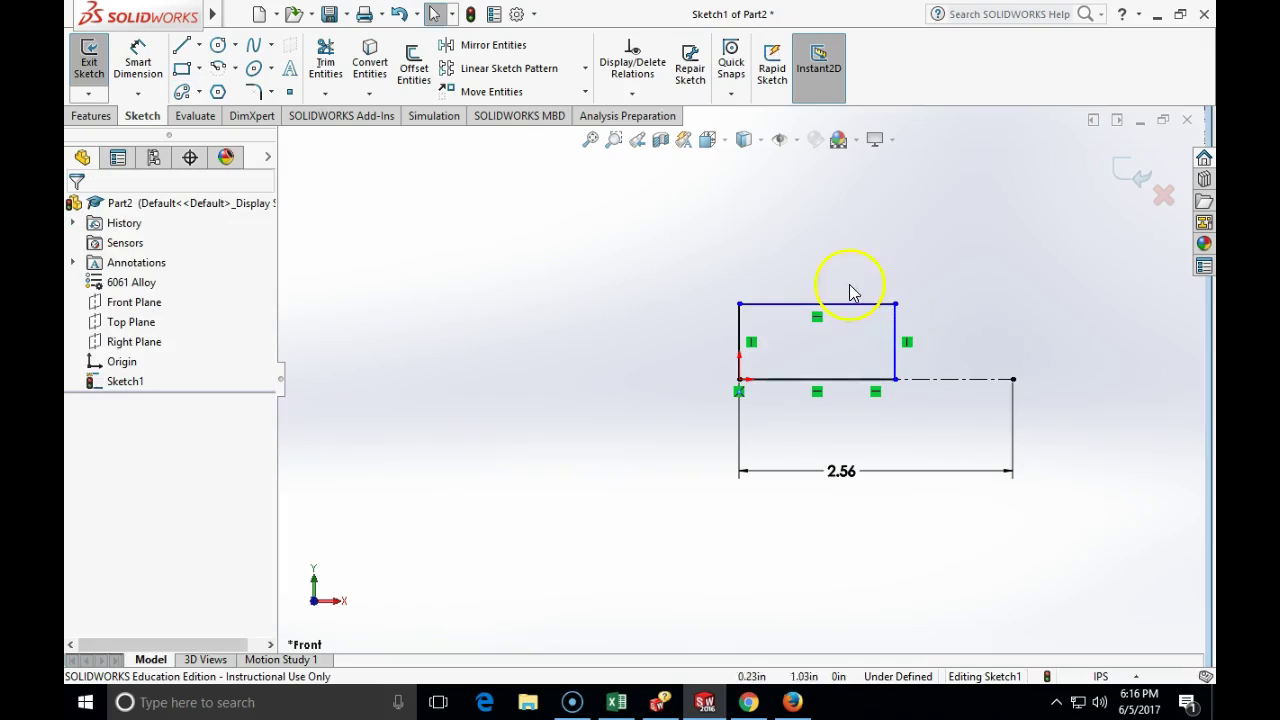
- Add a diameter dimension between the rectangle's upper edge and the centerline, and set it to .867 in
left_click(140, 66)
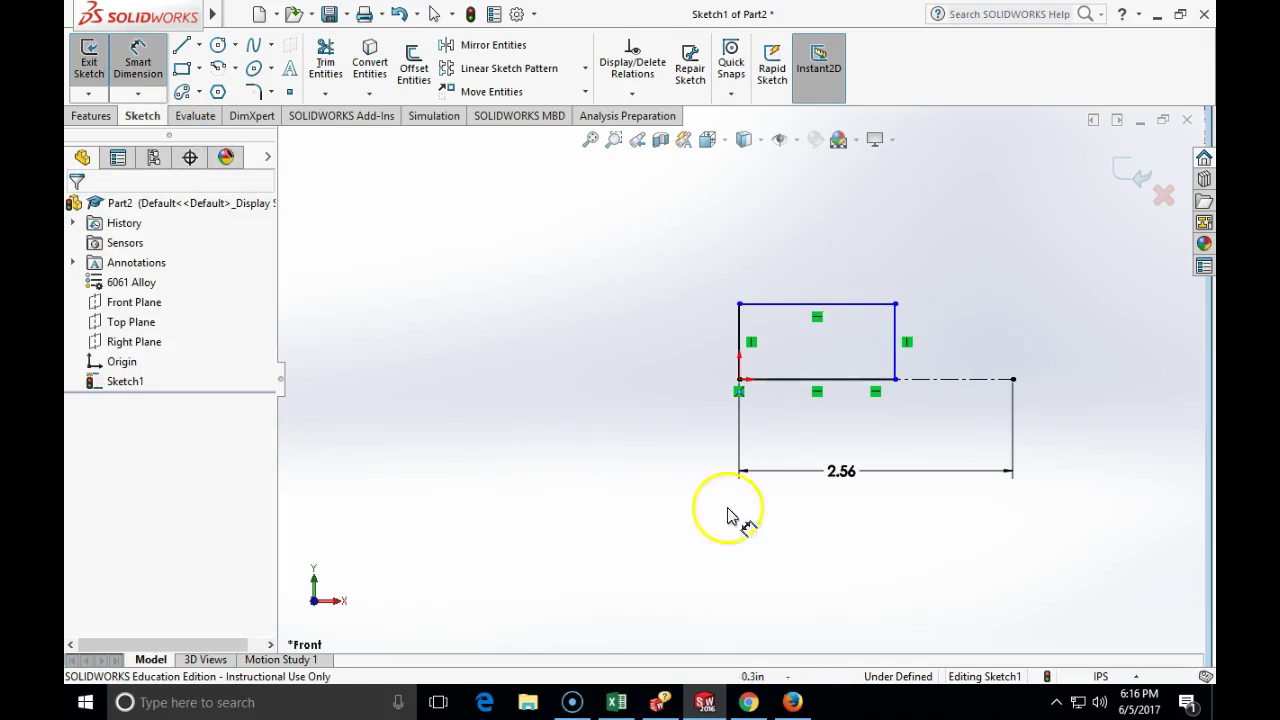
left_click(855, 310)
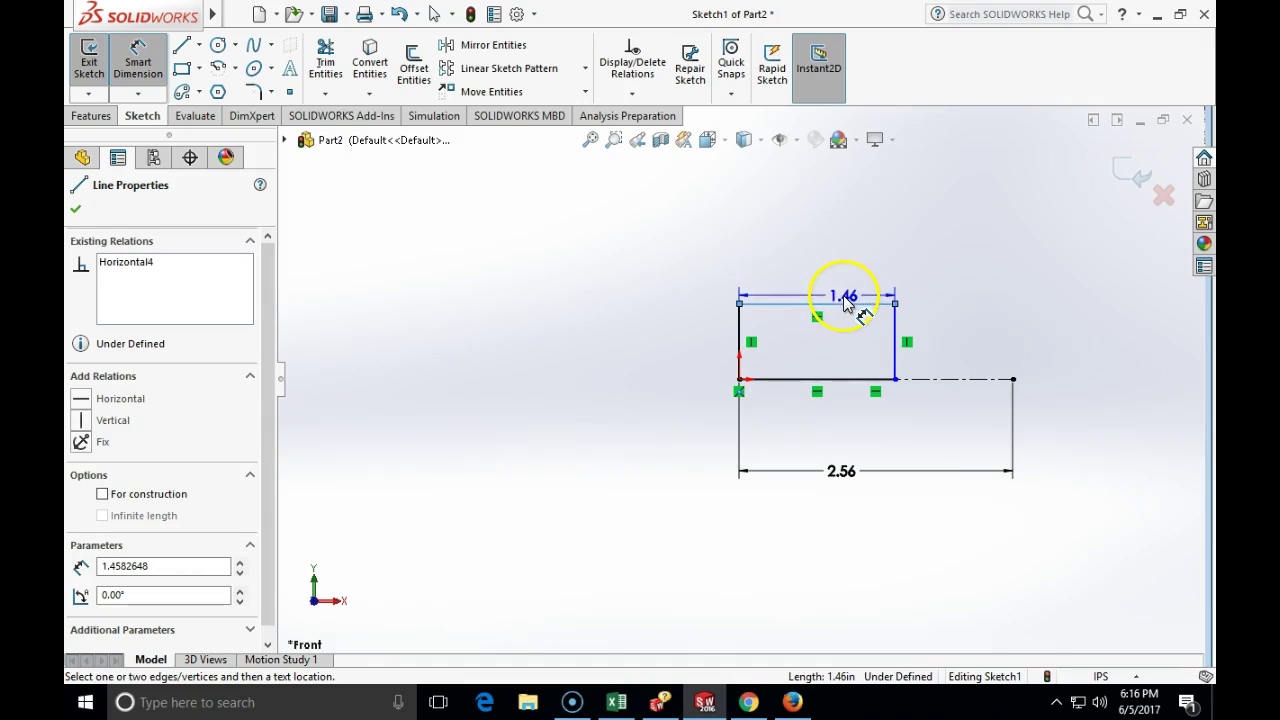
left_click(967, 379)
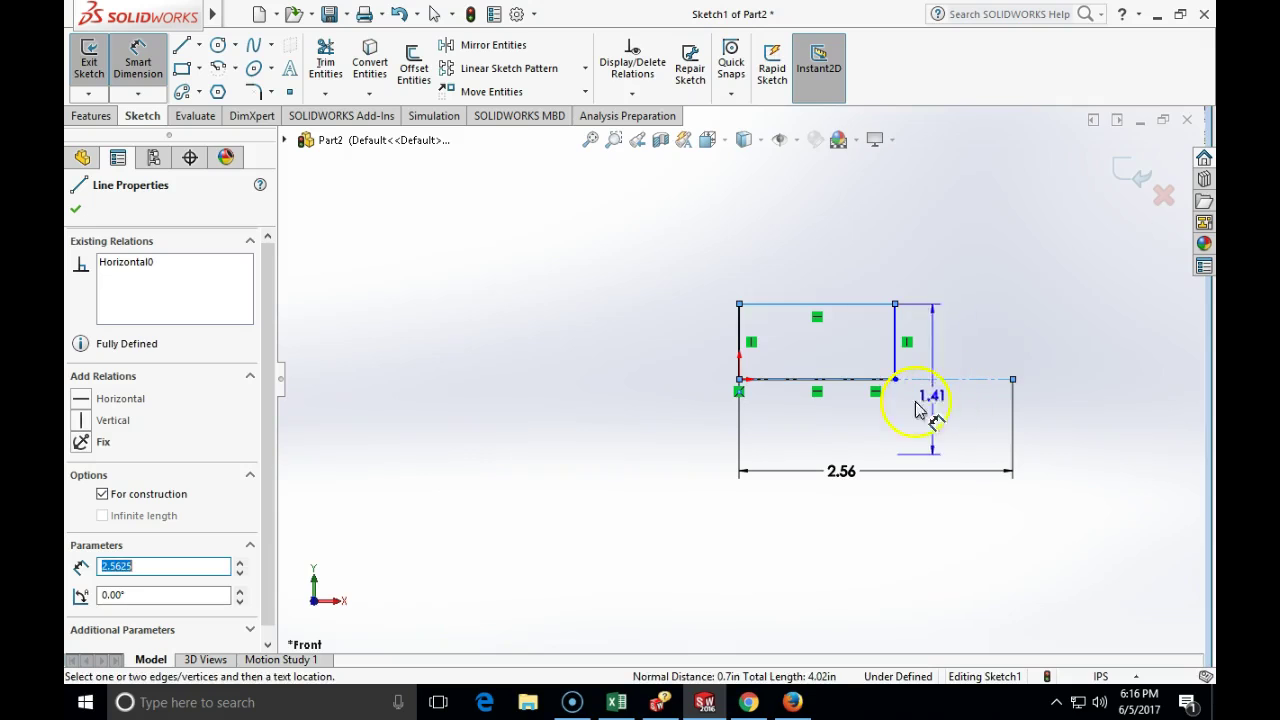
left_click(597, 413)
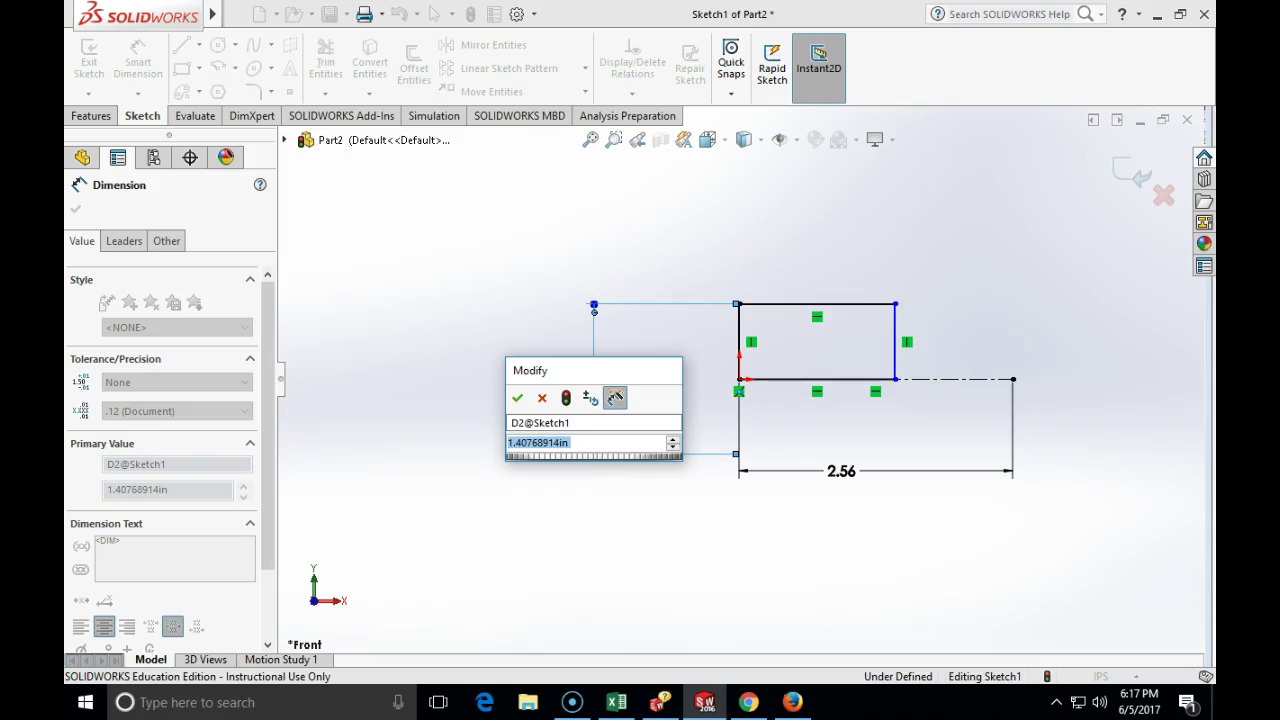
type(".867")
key("Return")
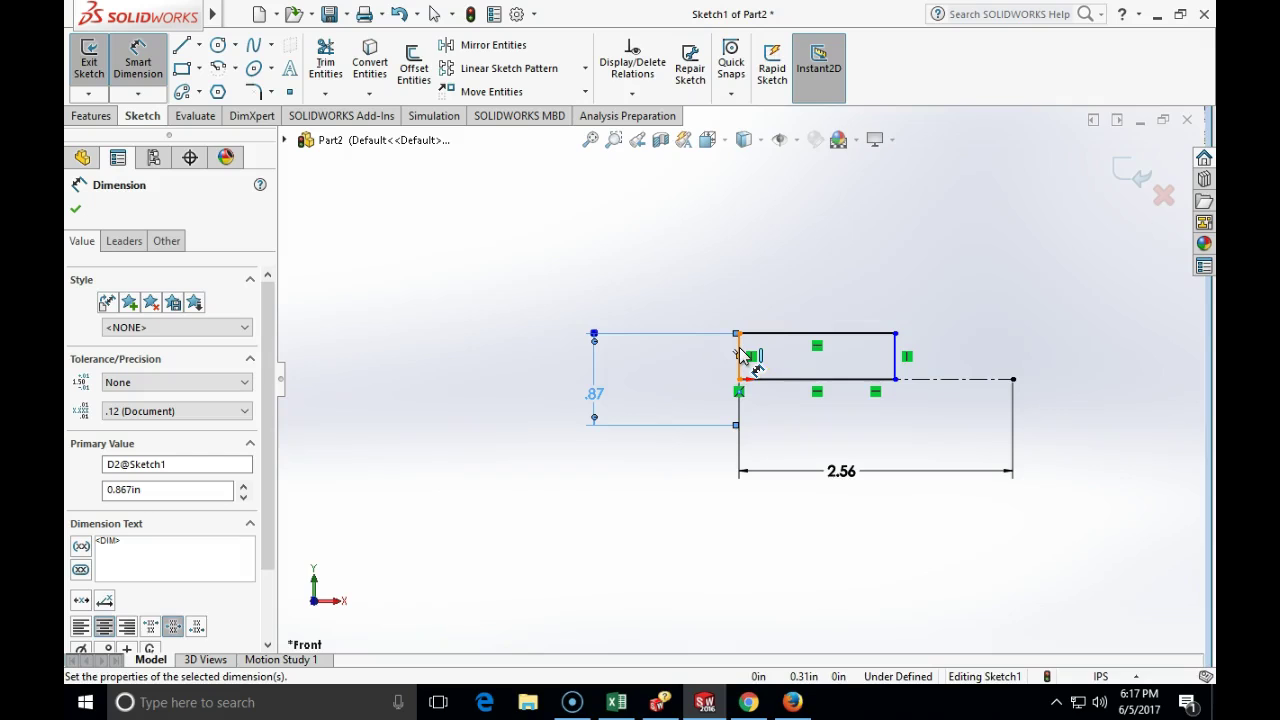
- Dimension the horizontal distance from the midpoint of the rectangle's right edge to the centerline's free end as 3/4 in
left_click(894, 362)
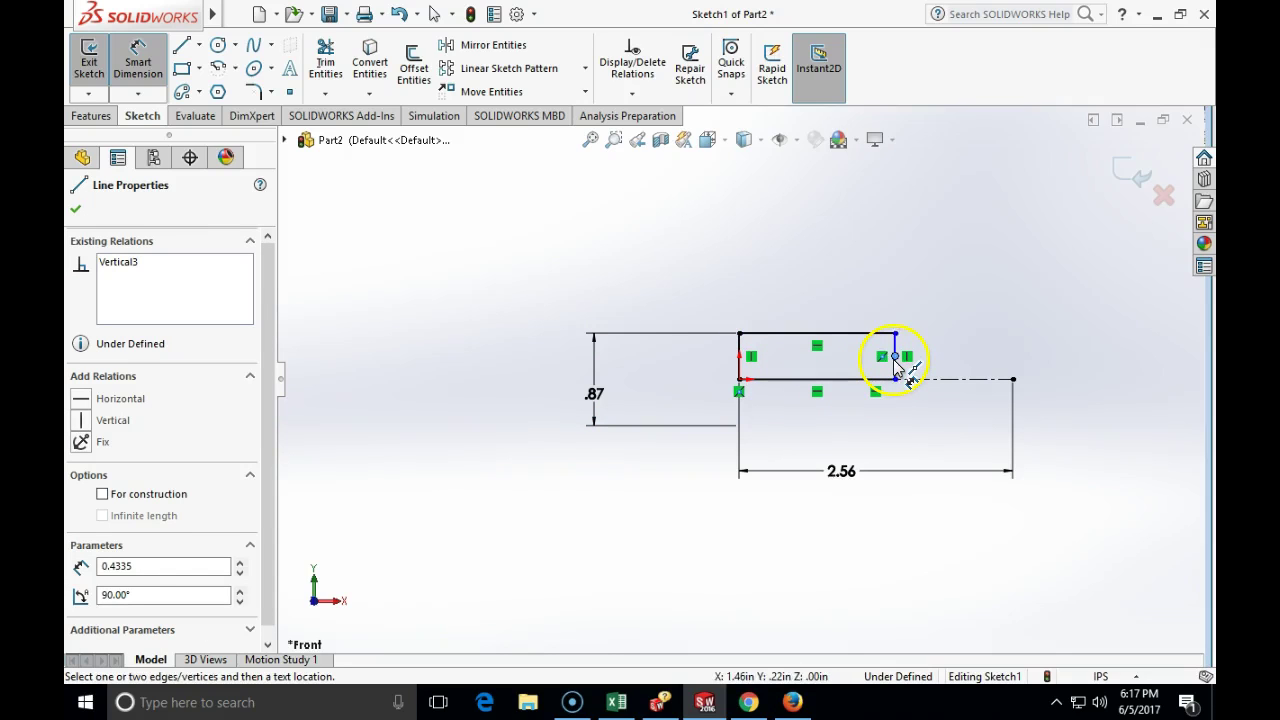
left_click(1013, 380)
left_click(988, 273)
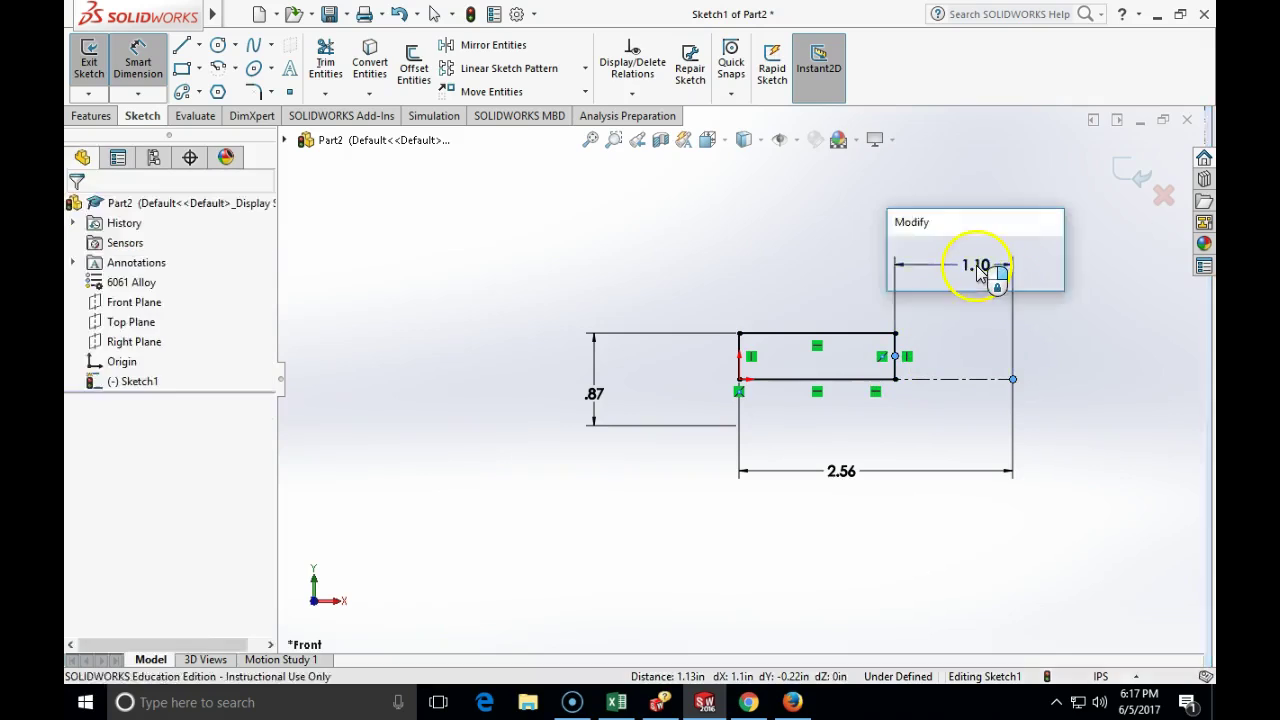
type("3")
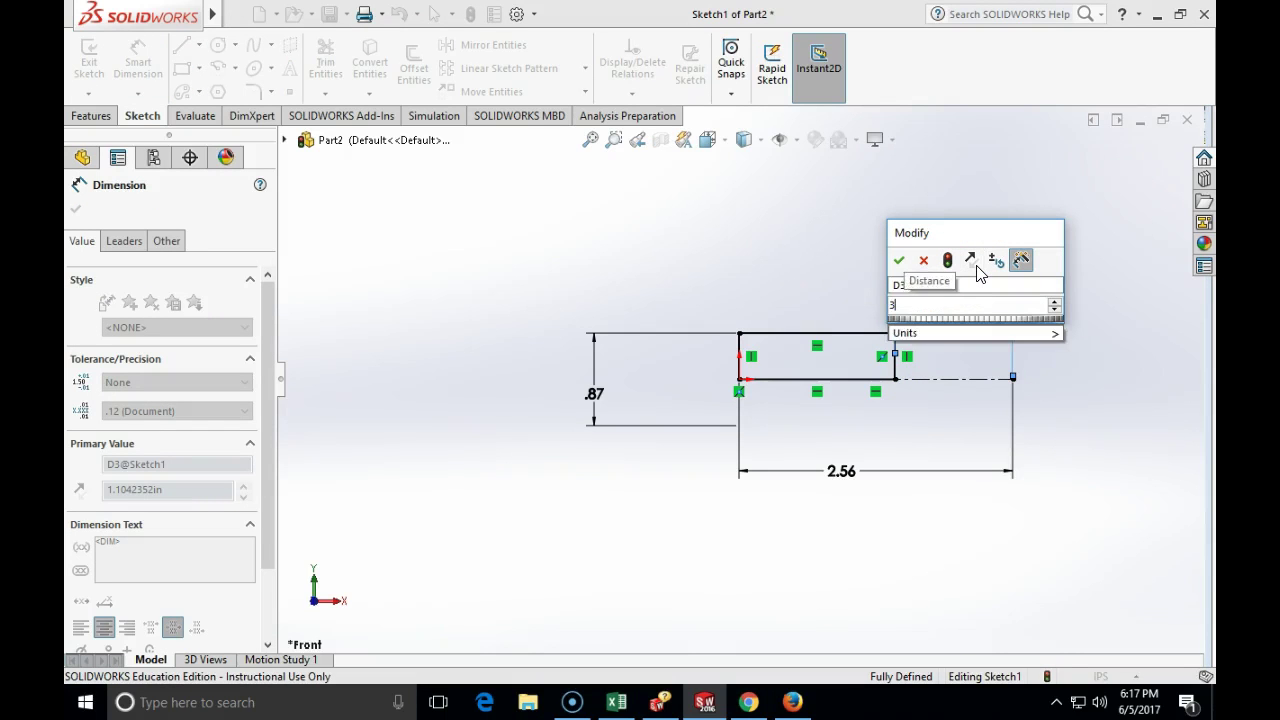
type("/4")
key("Return")
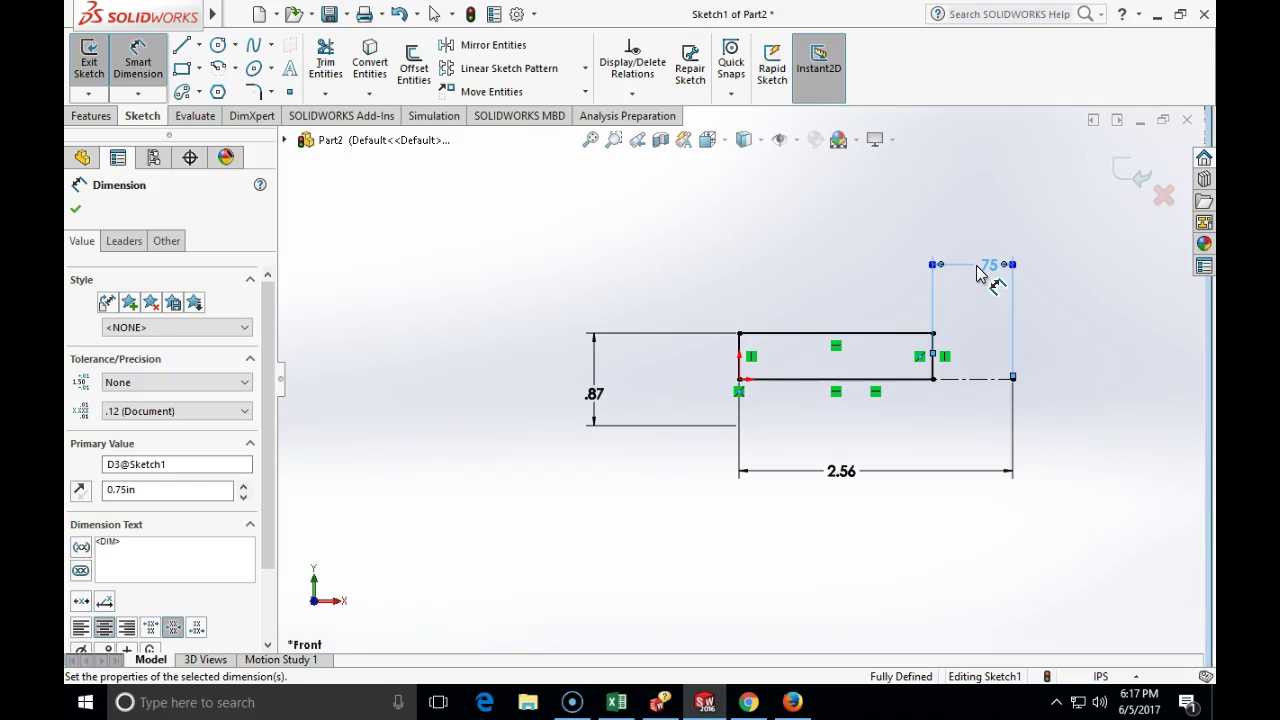
key("Escape")
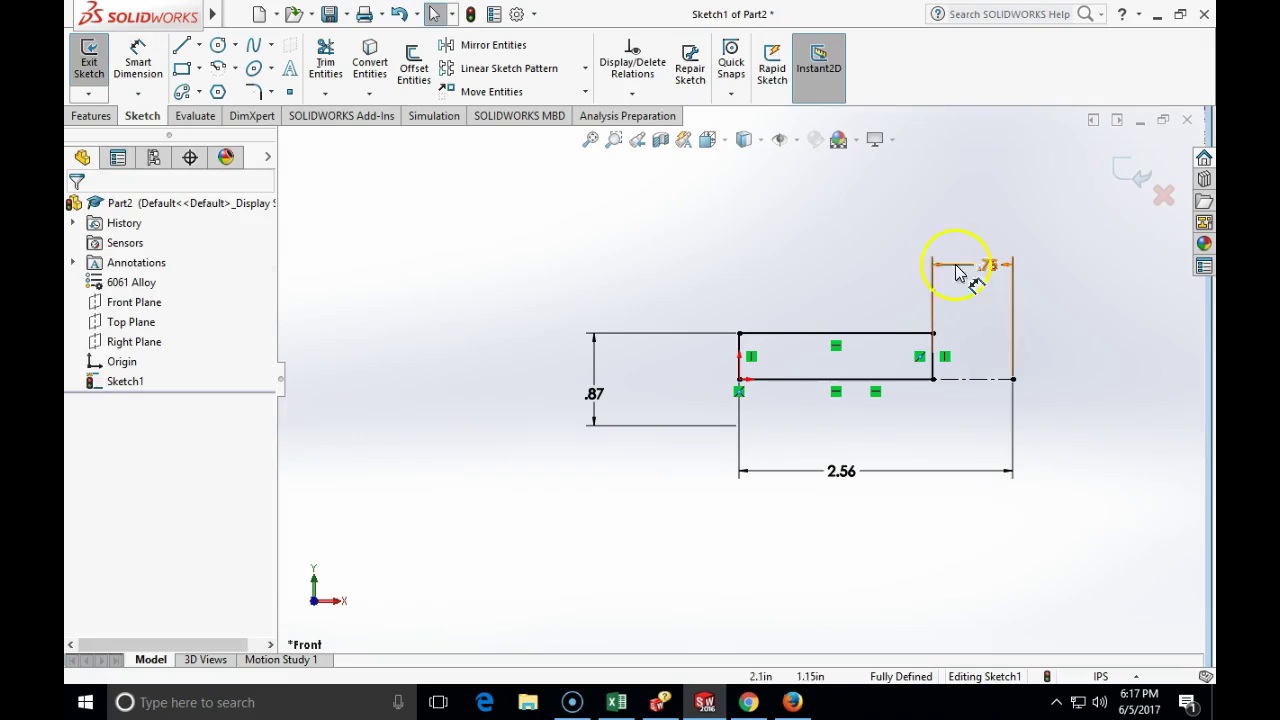
- Finish the sketch and revolve the rectangle 360° about the centerline into a solid cylinder
left_click(1130, 173)
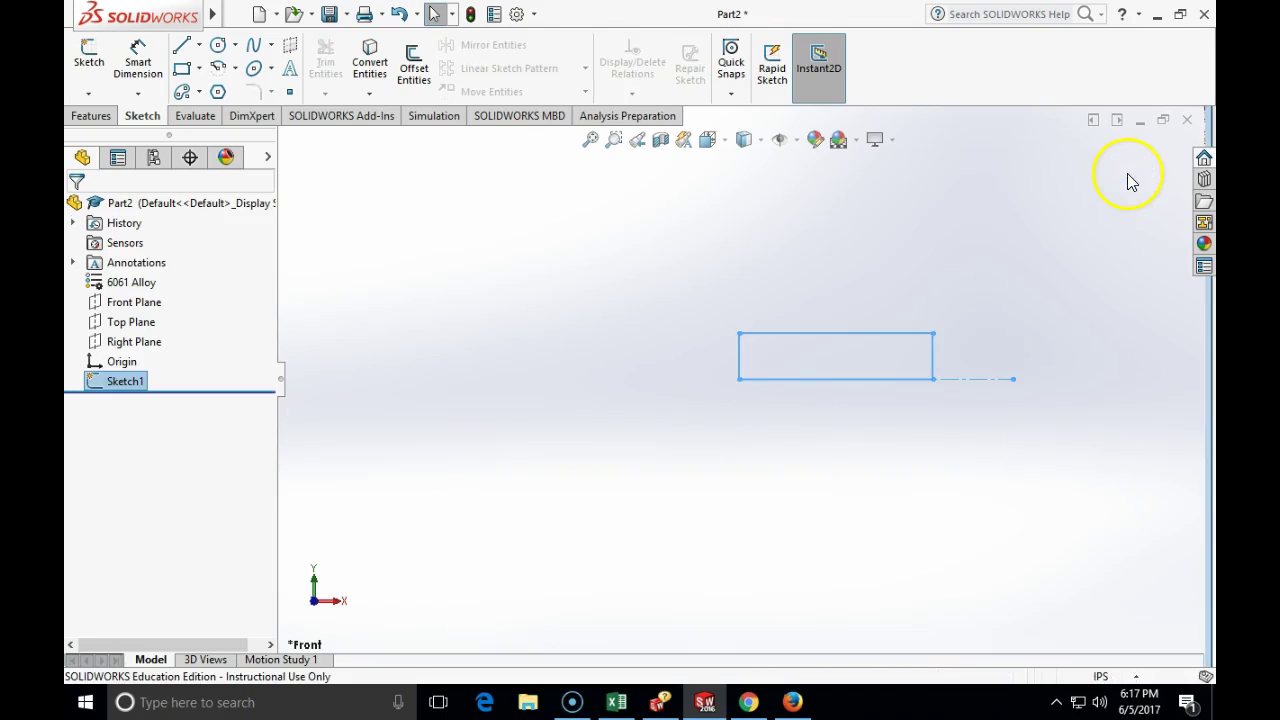
left_click(92, 117)
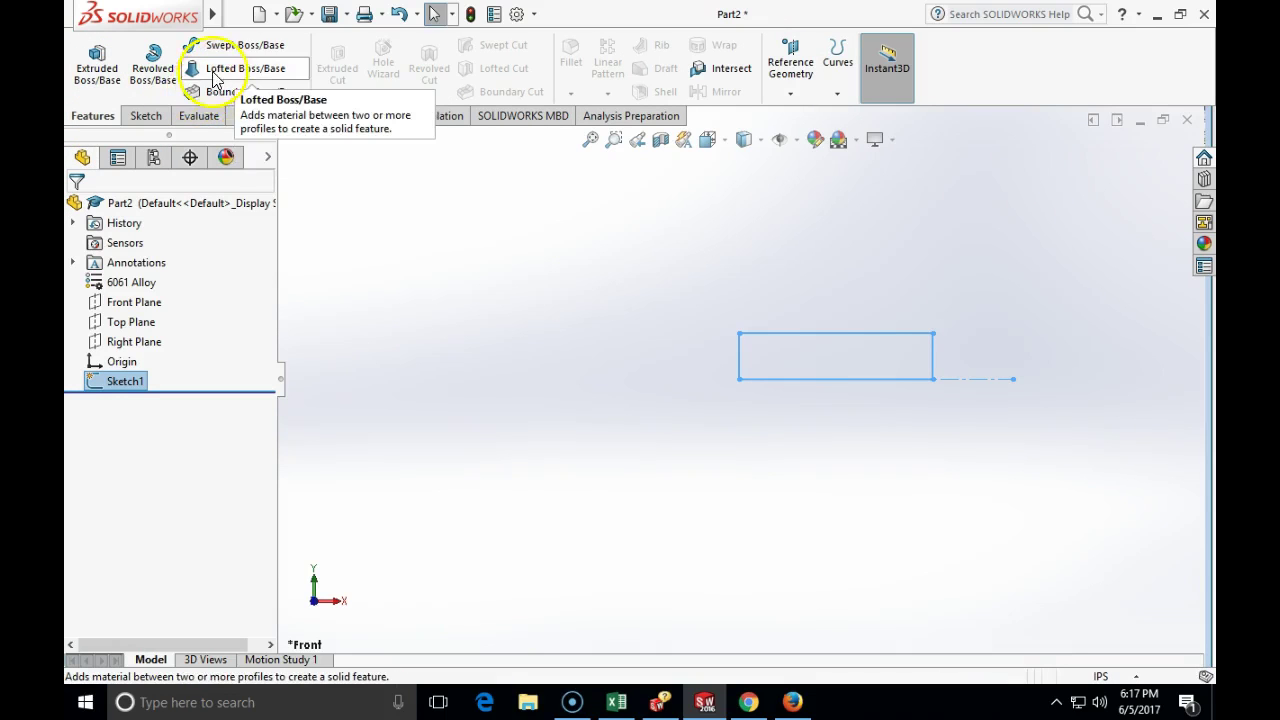
left_click(152, 60)
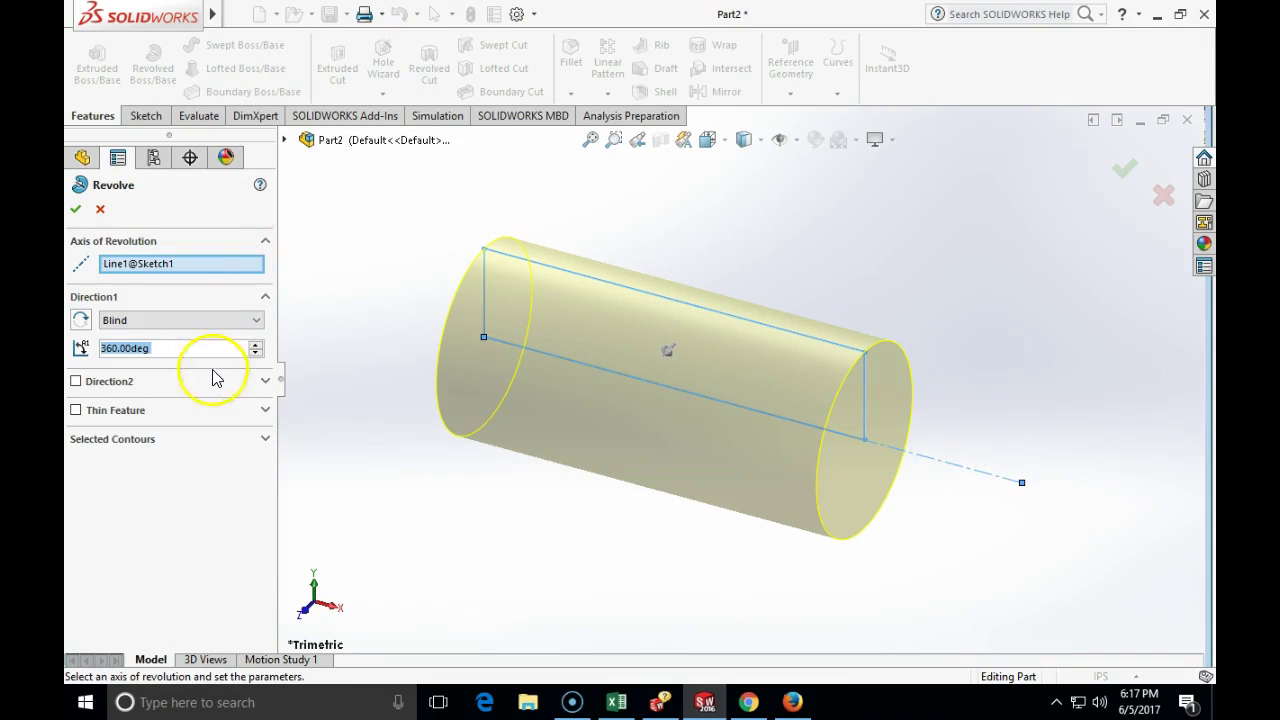
left_click(76, 212)
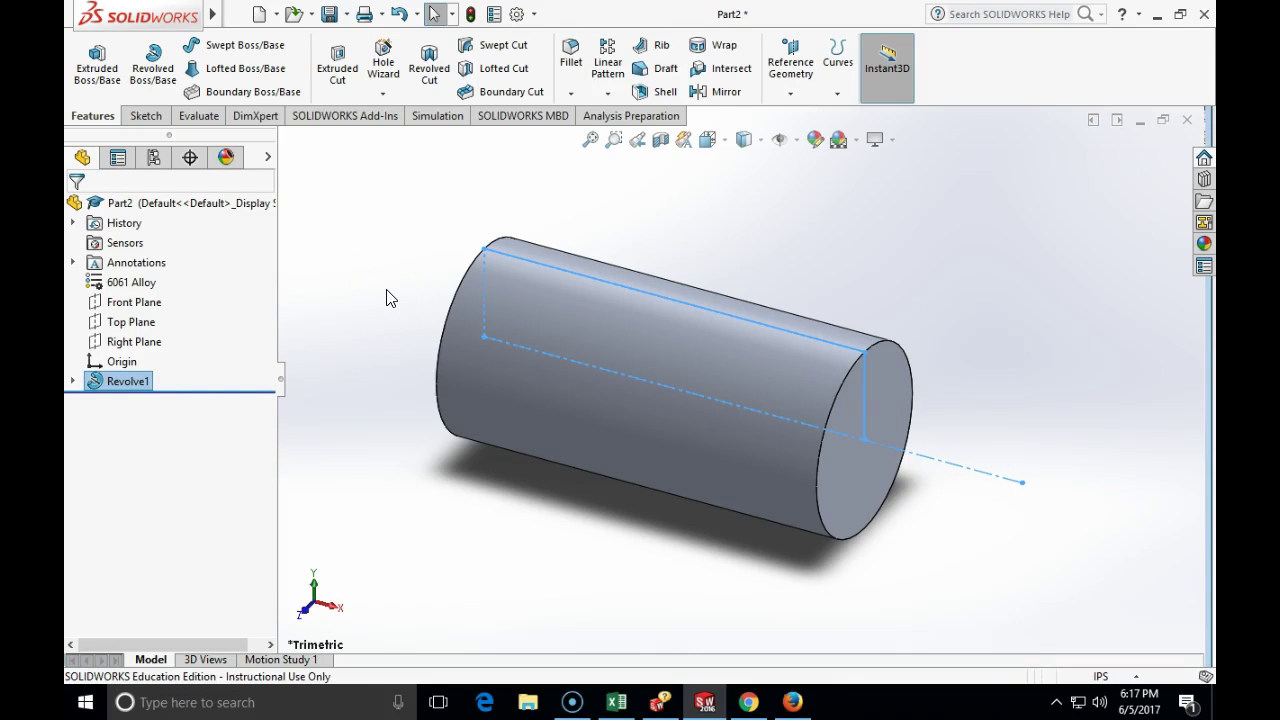
- Start a new sketch on the Front Plane
left_click(146, 115)
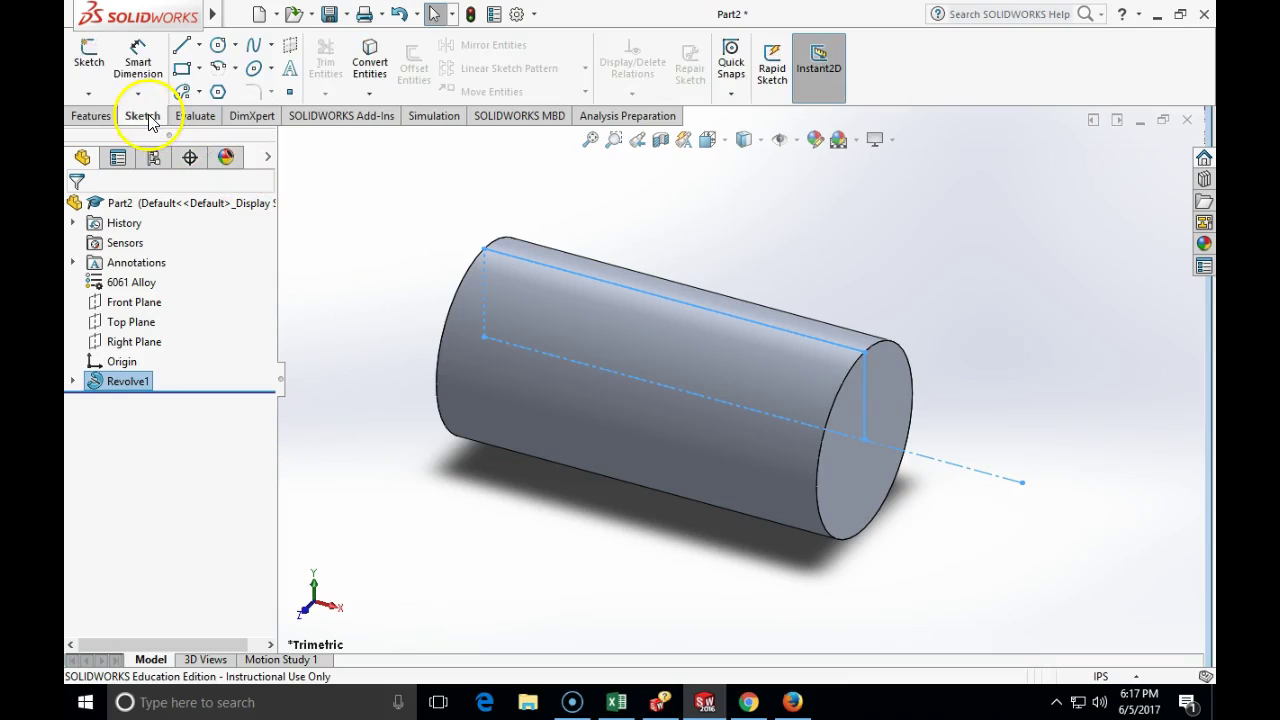
left_click(94, 70)
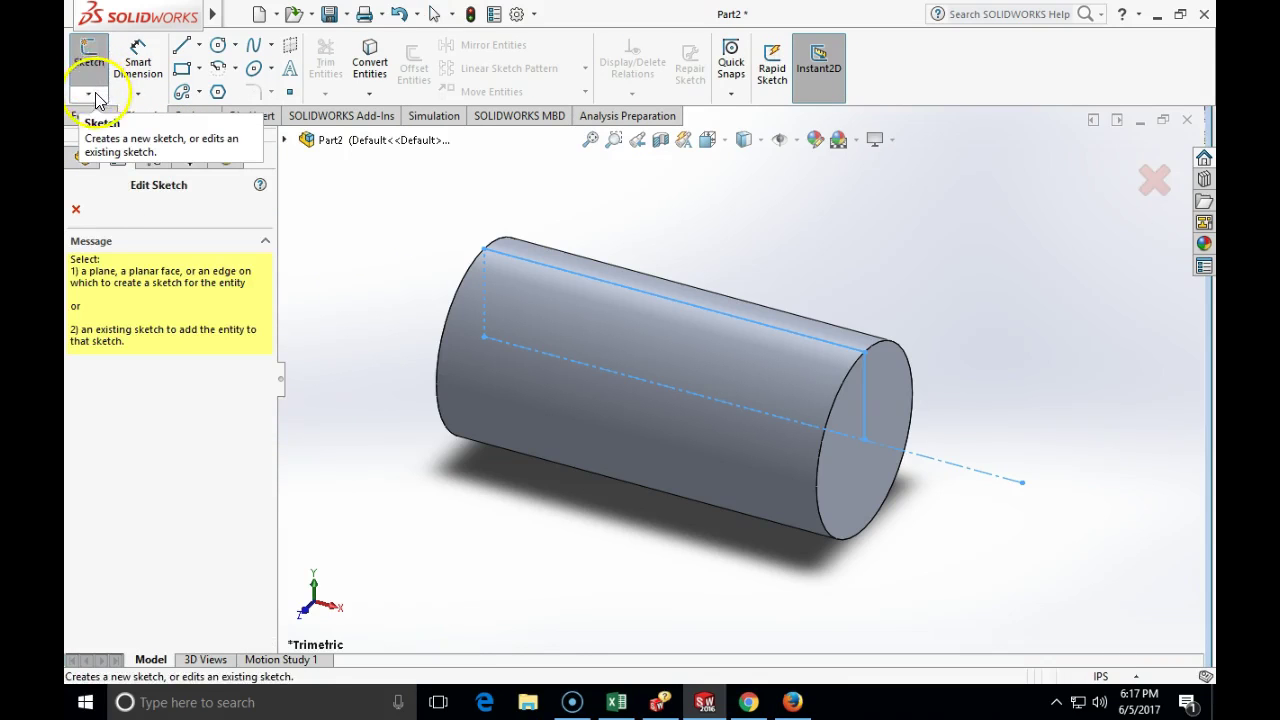
left_click(285, 141)
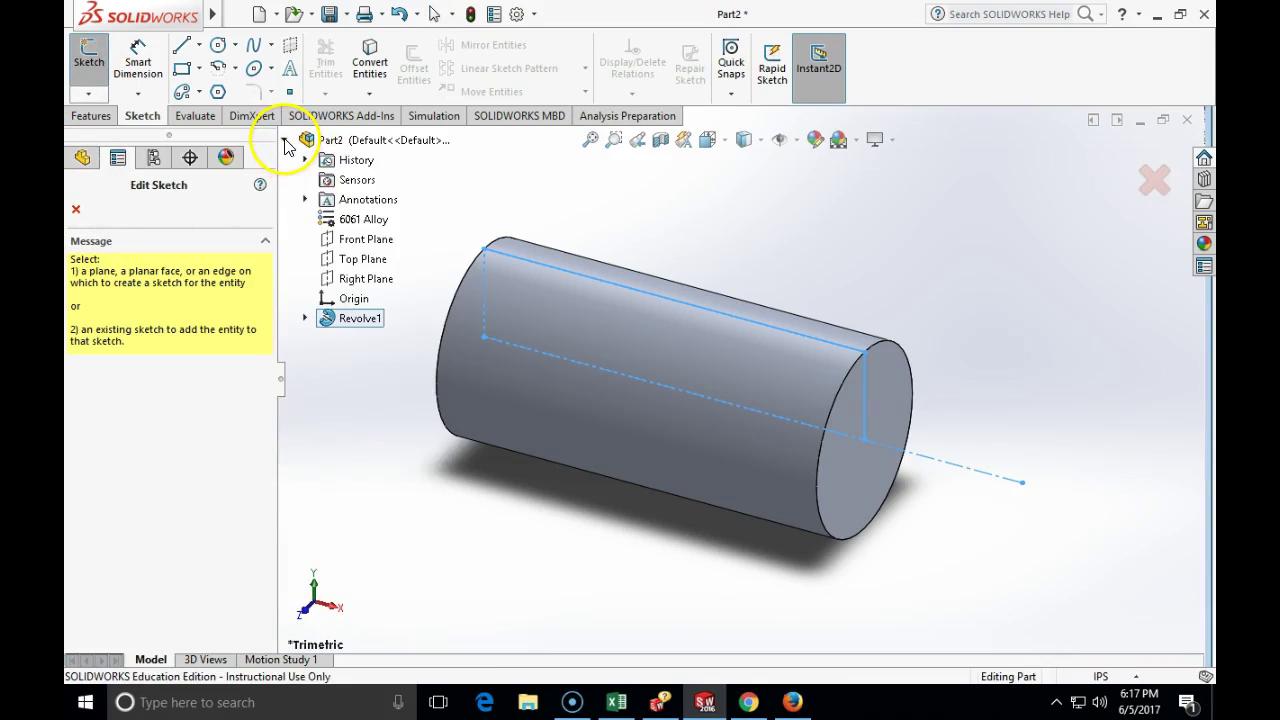
left_click(345, 259)
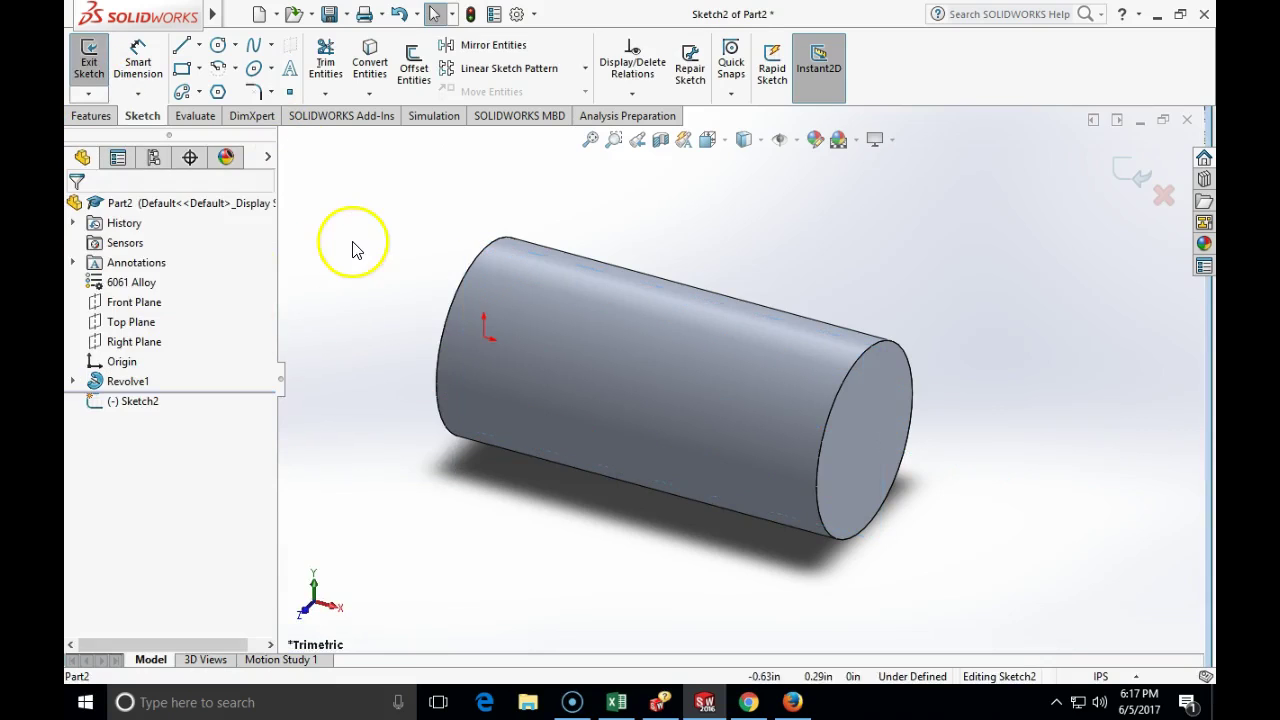
- In the front view, draw a horizontal centerline from the origin to the midpoint of the cylinder's right edge
left_click(716, 139)
left_click(800, 242)
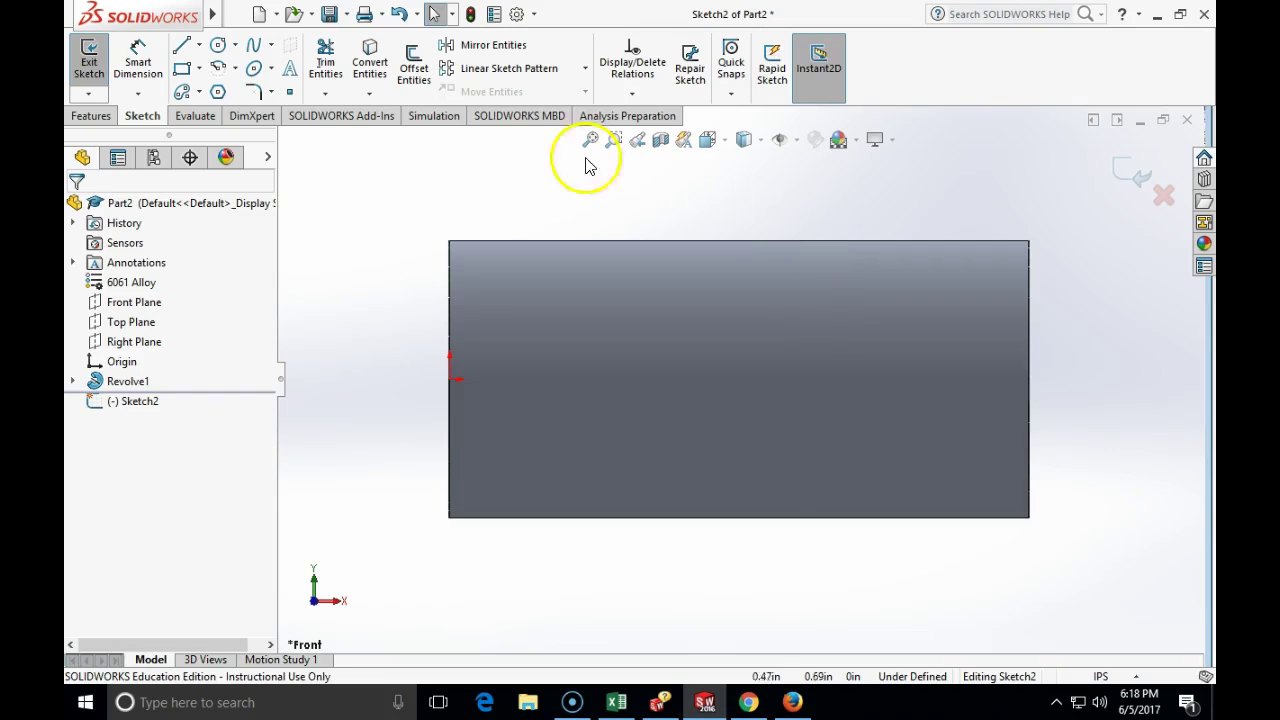
left_click(200, 50)
left_click(225, 90)
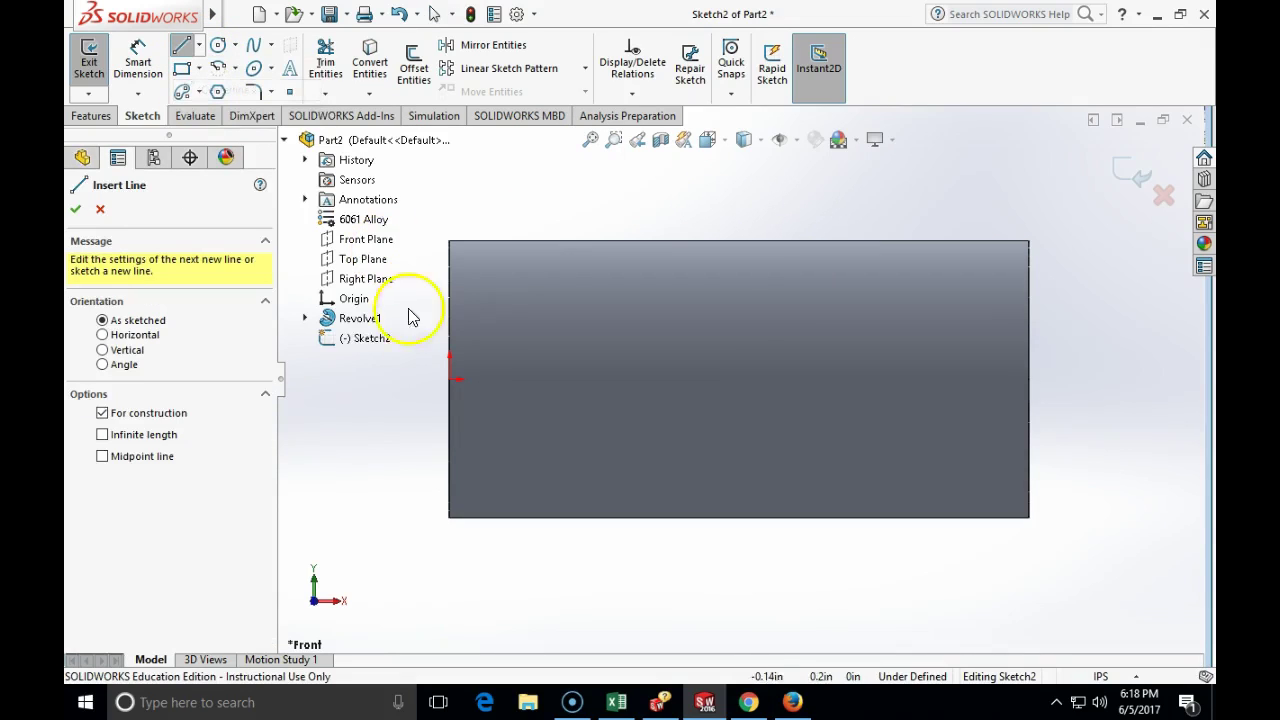
left_click(451, 379)
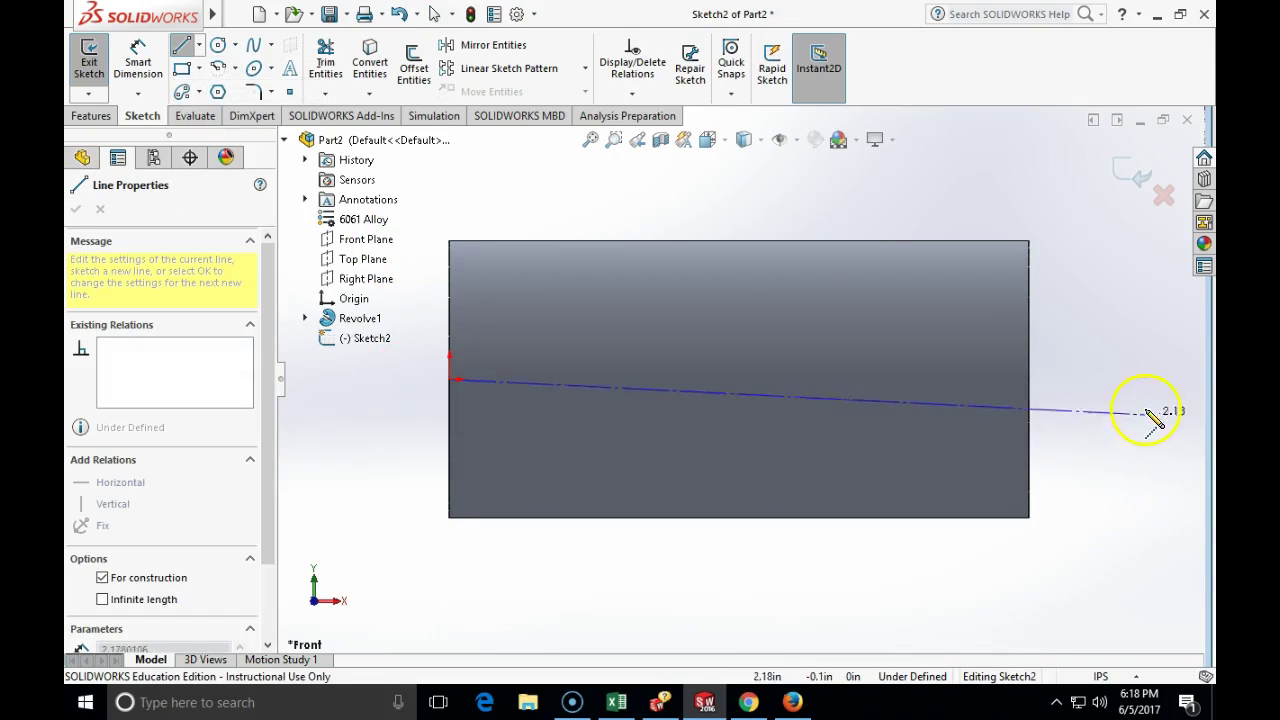
left_click(1029, 379)
key("Escape")
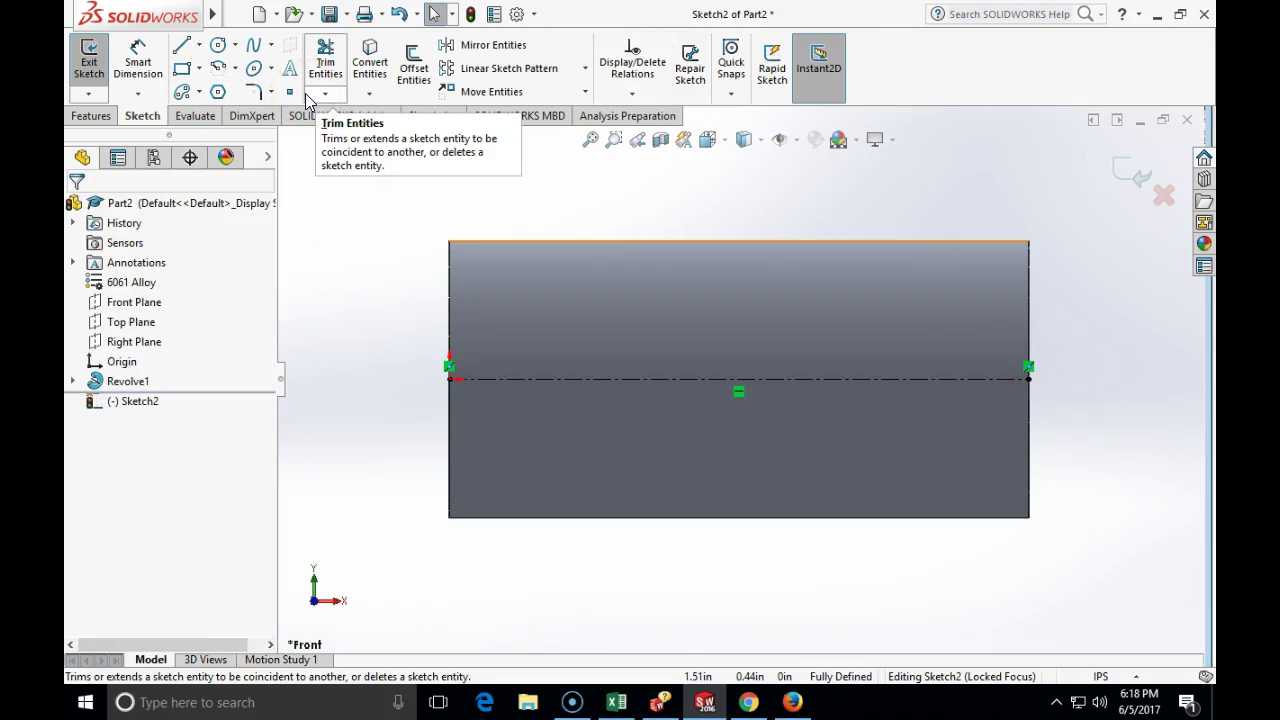
- Sketch a corner rectangle about 0.15 by 0.58 in from the centerline's right end, extending inward and above the cylinder, and dismiss the storage message
left_click(181, 68)
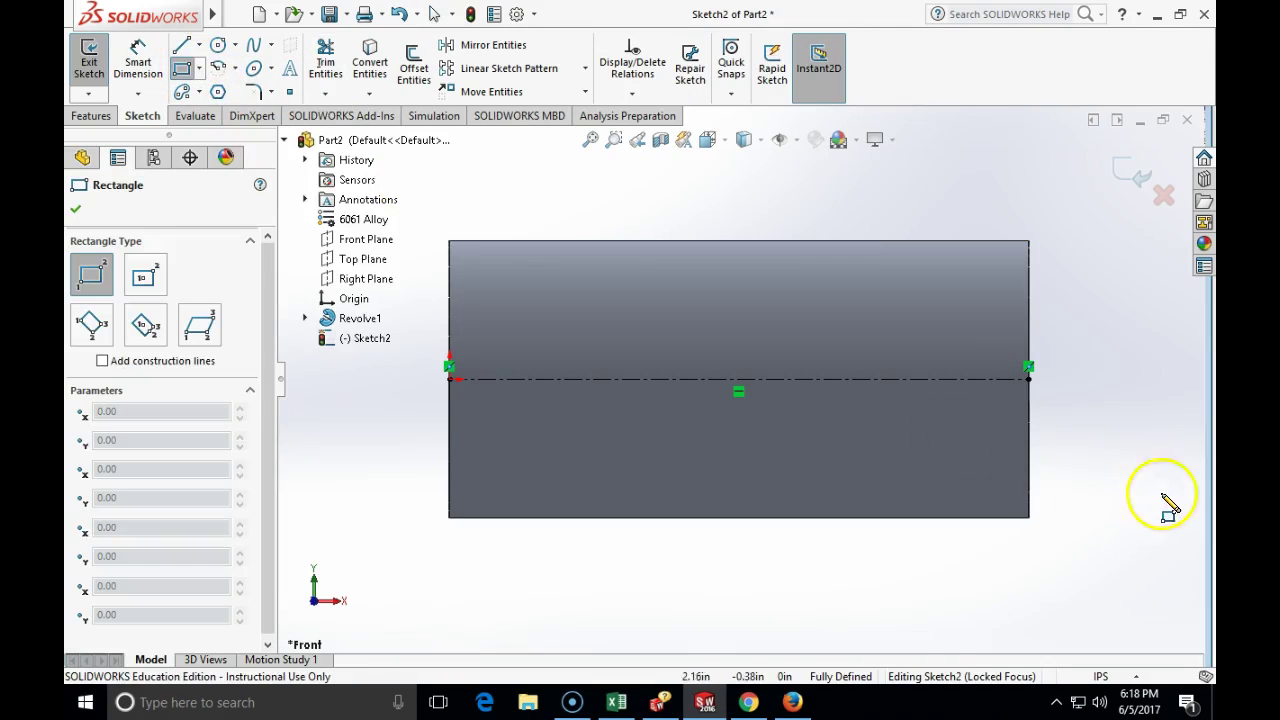
left_click(1029, 379)
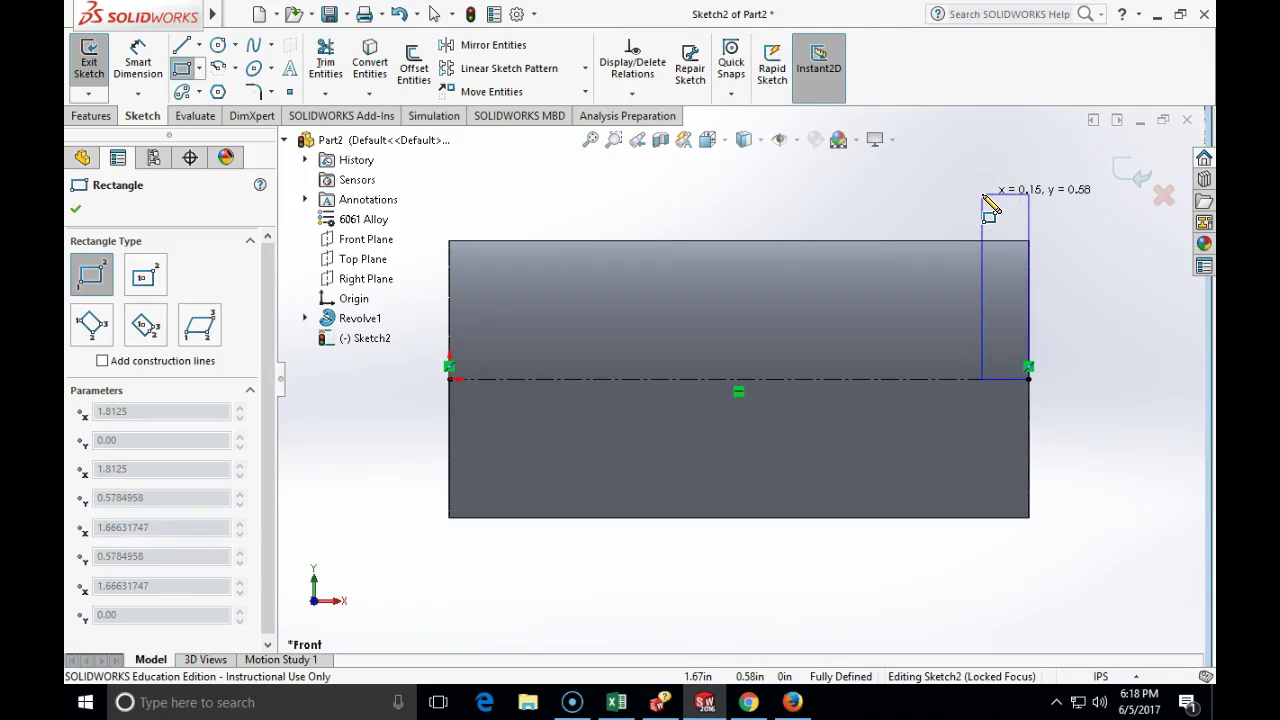
left_click(984, 196)
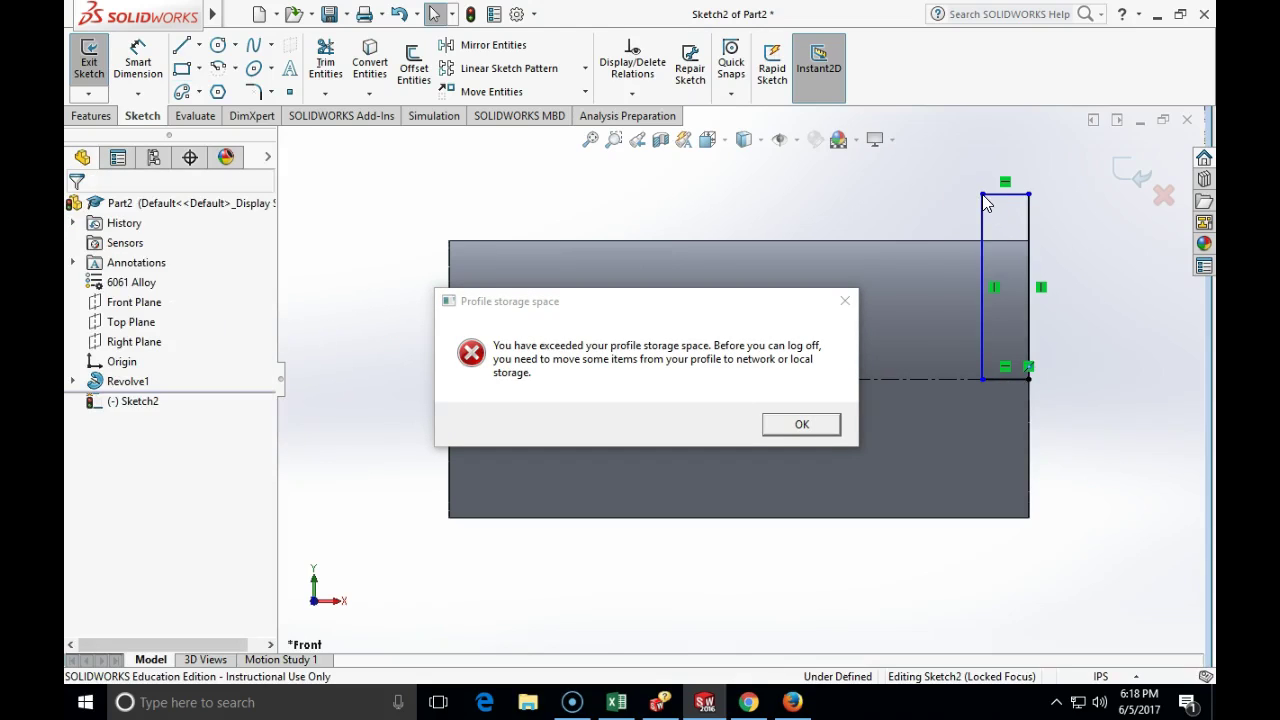
left_click(805, 425)
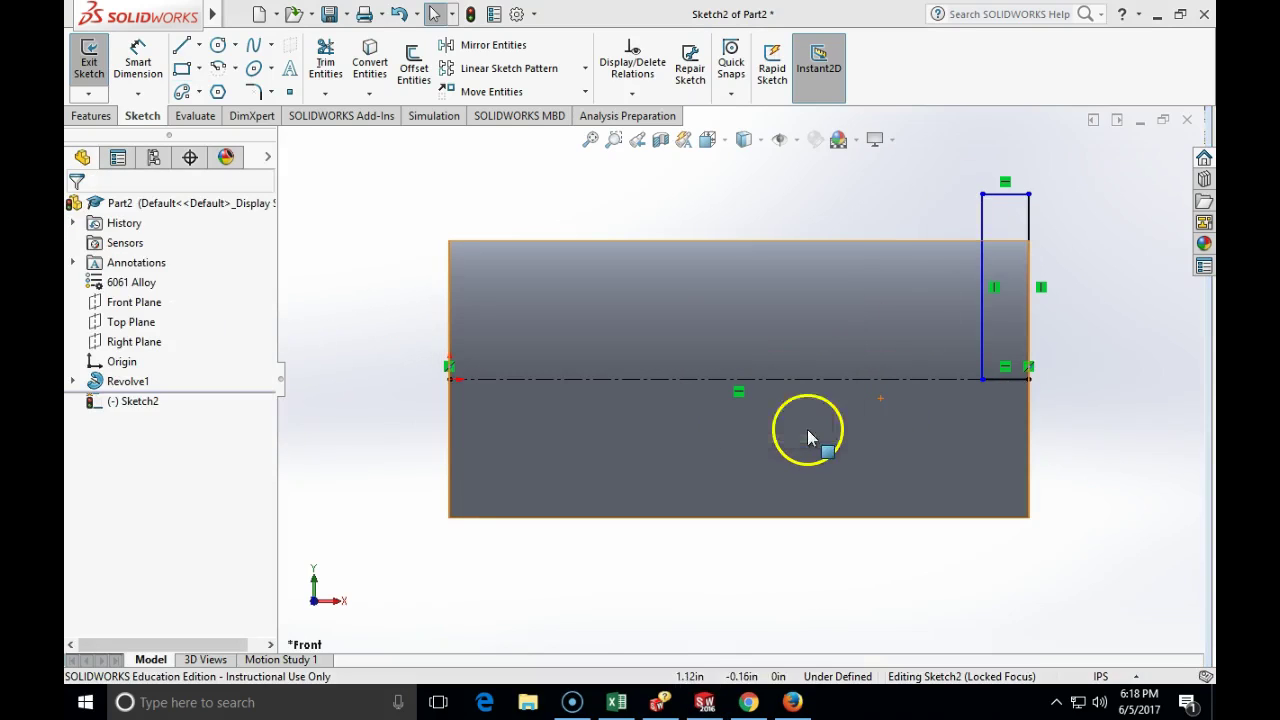
- Dimension the rectangle's width between its two vertical sides as 1/8 in
left_click(131, 86)
left_click(984, 212)
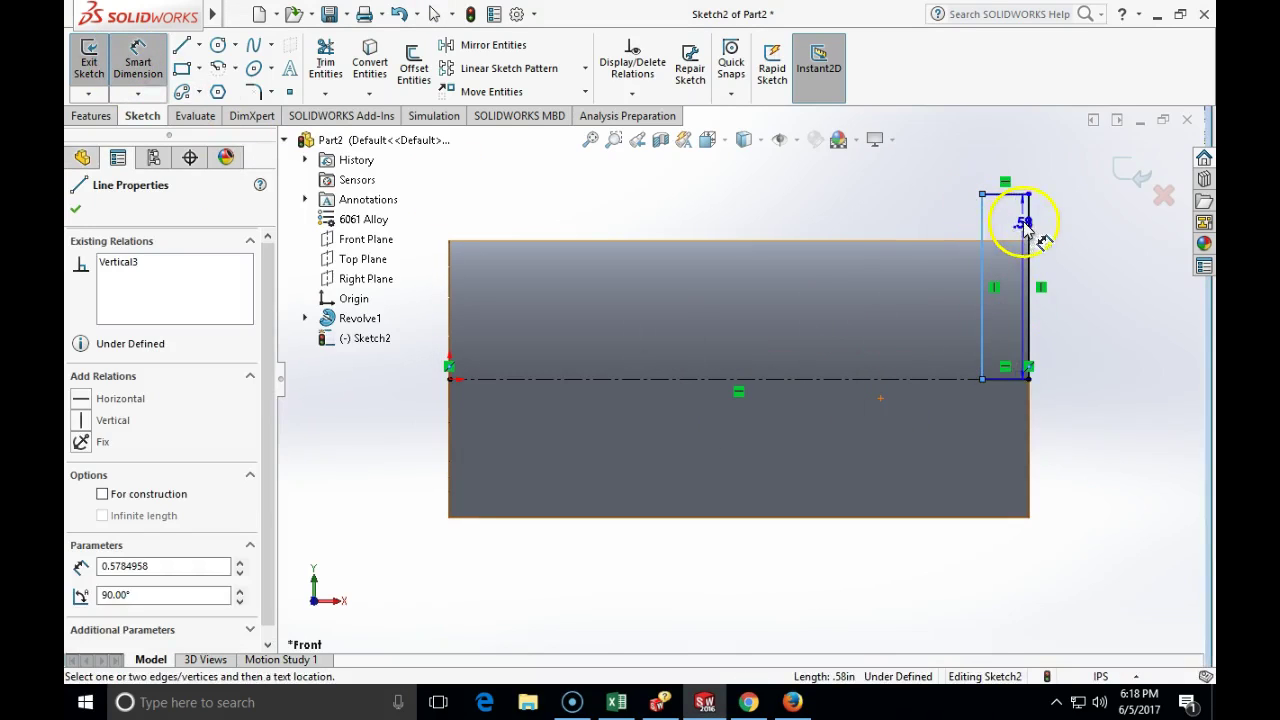
left_click(1028, 214)
left_click(1043, 165)
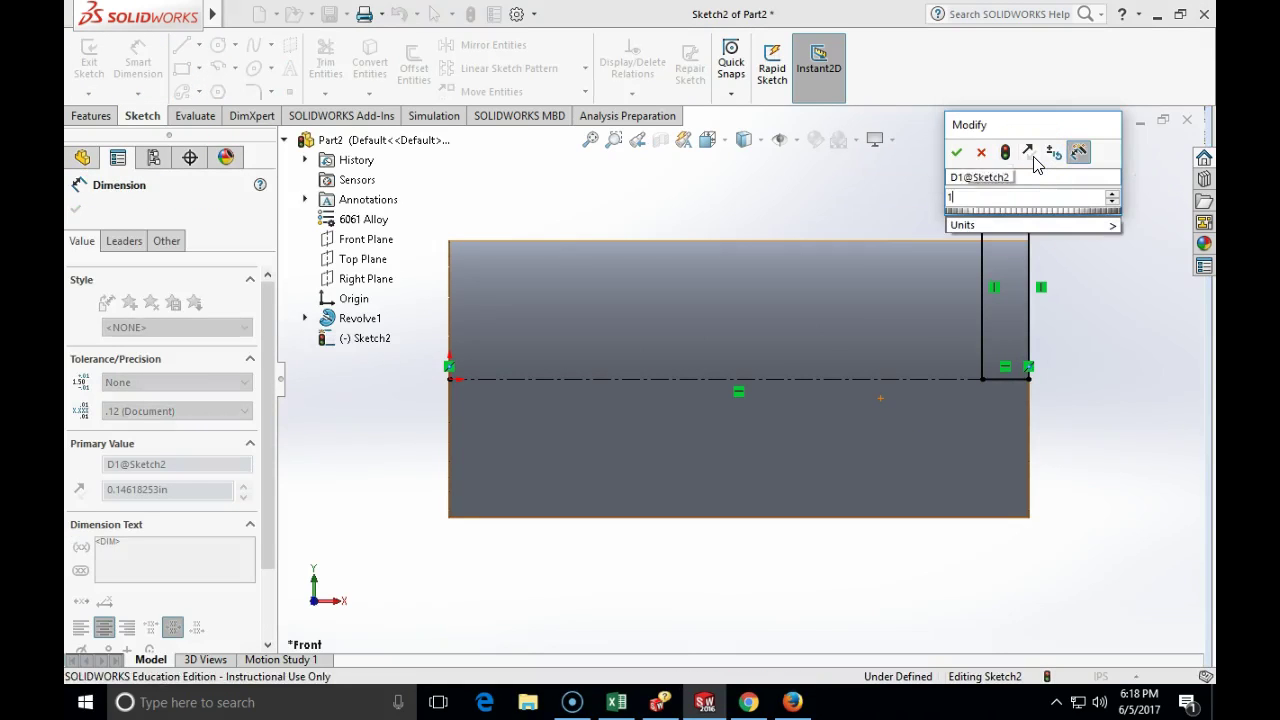
type("1/8")
key("Return")
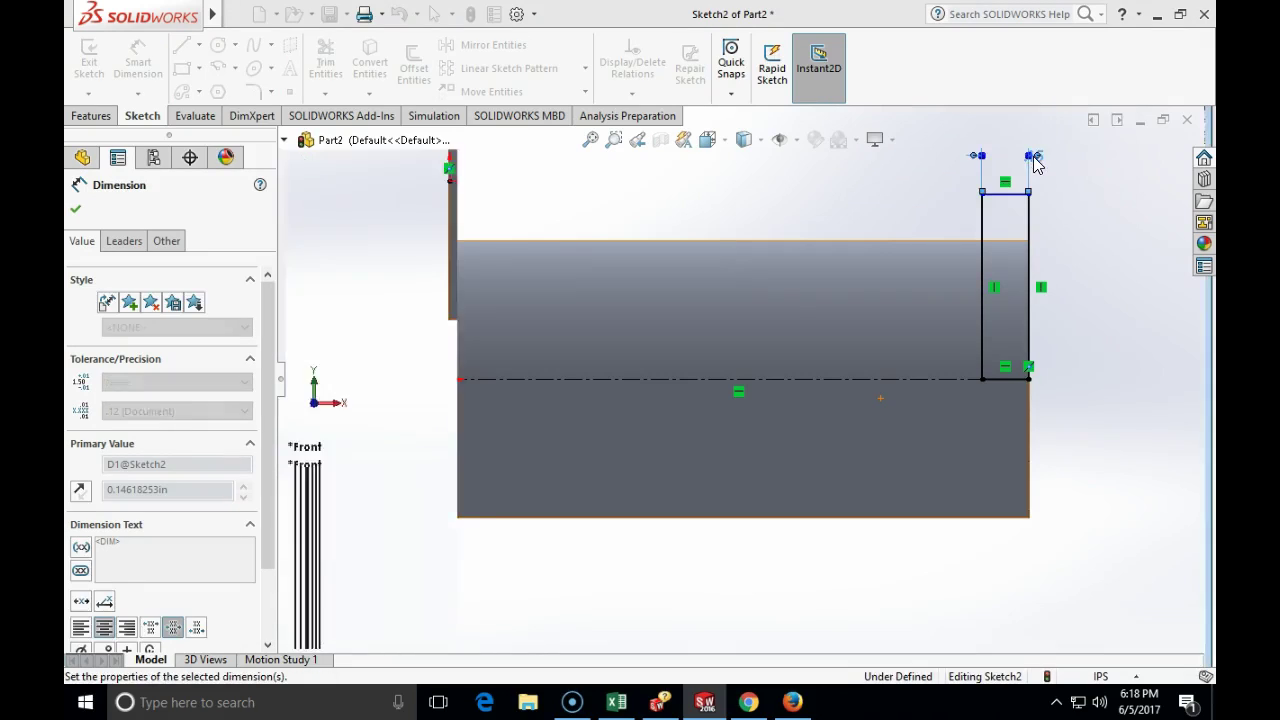
left_click(76, 209)
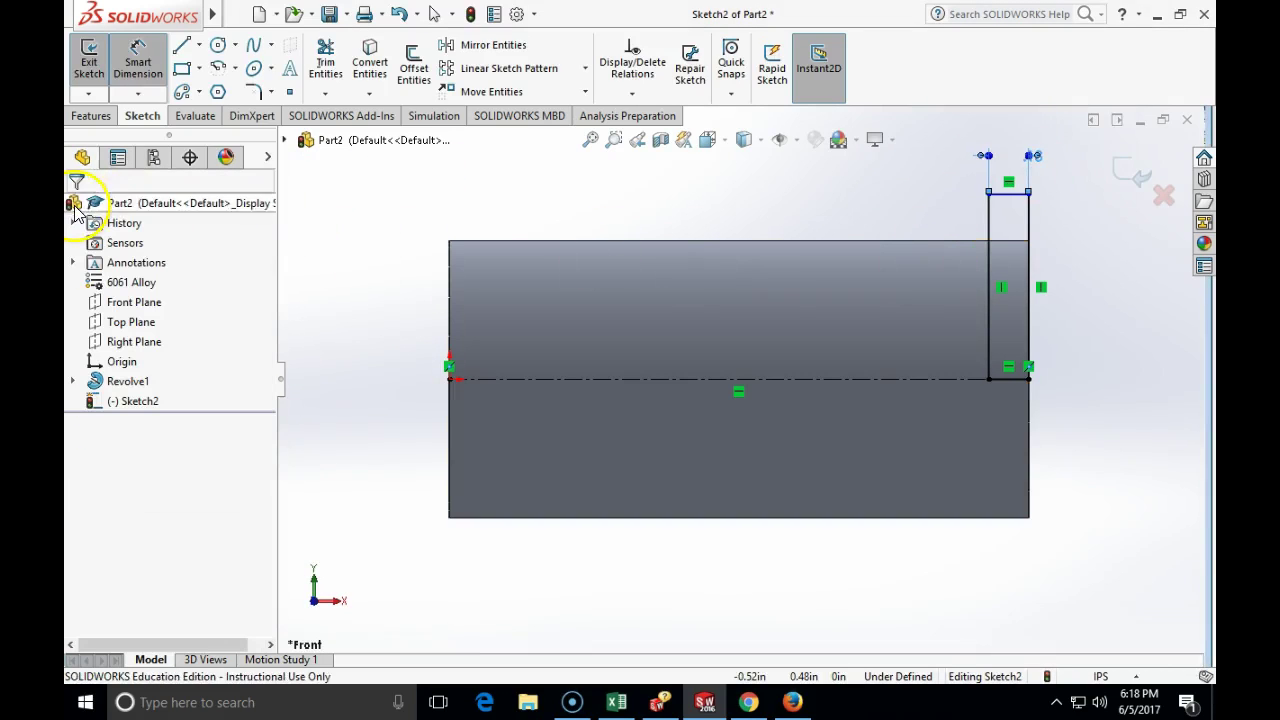
- Add a diameter dimension of 1+3/32 in between the centerline and the rectangle's upper edge, and exit the sketch
left_click(926, 381)
left_click(1013, 195)
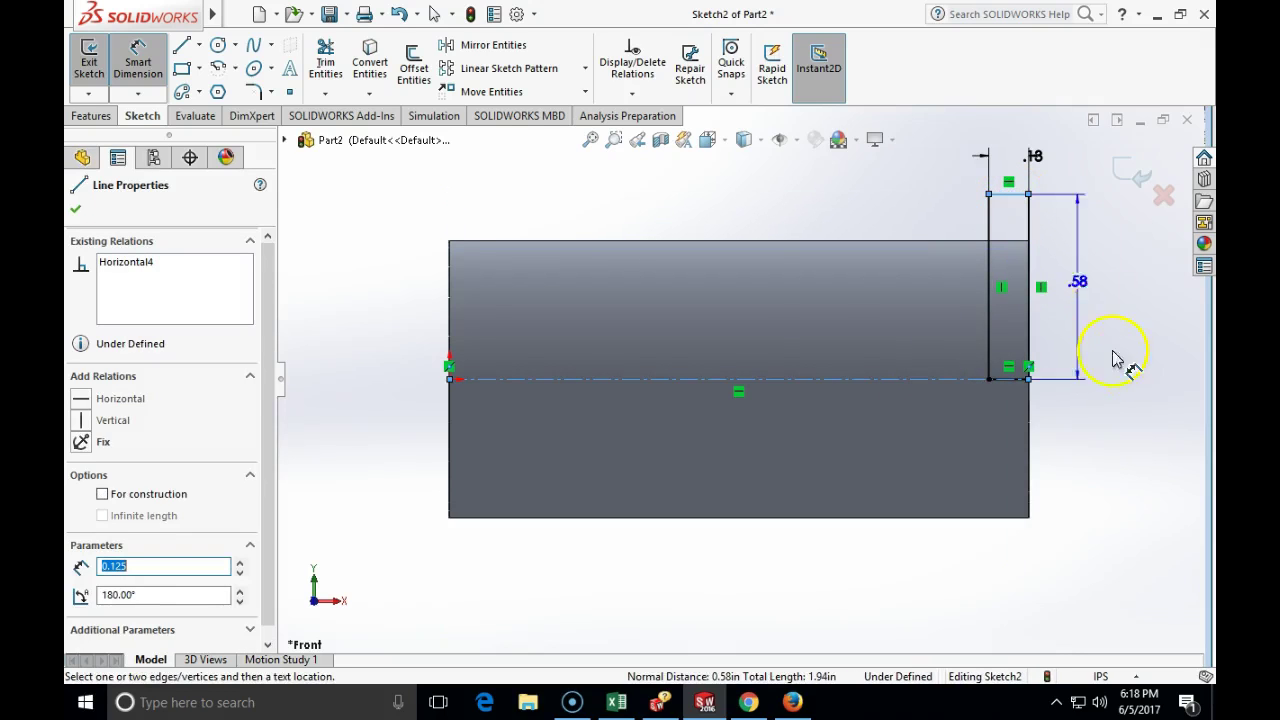
left_click(1075, 478)
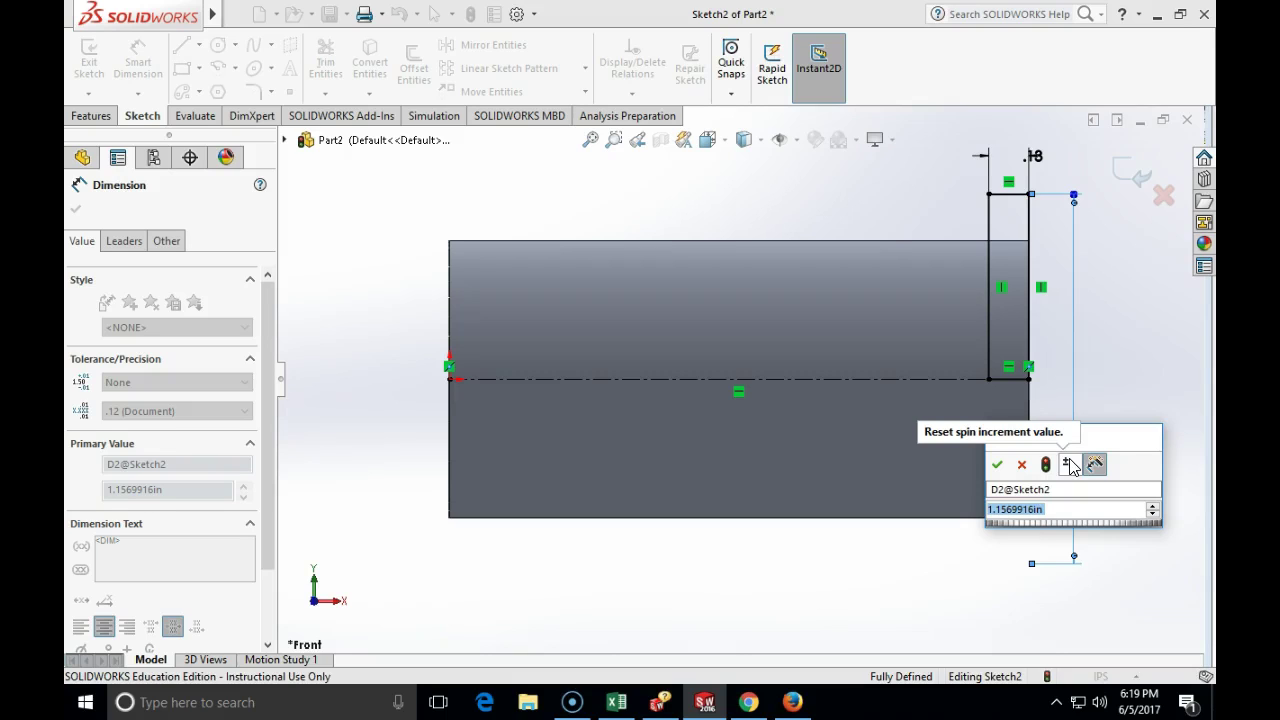
type("1+")
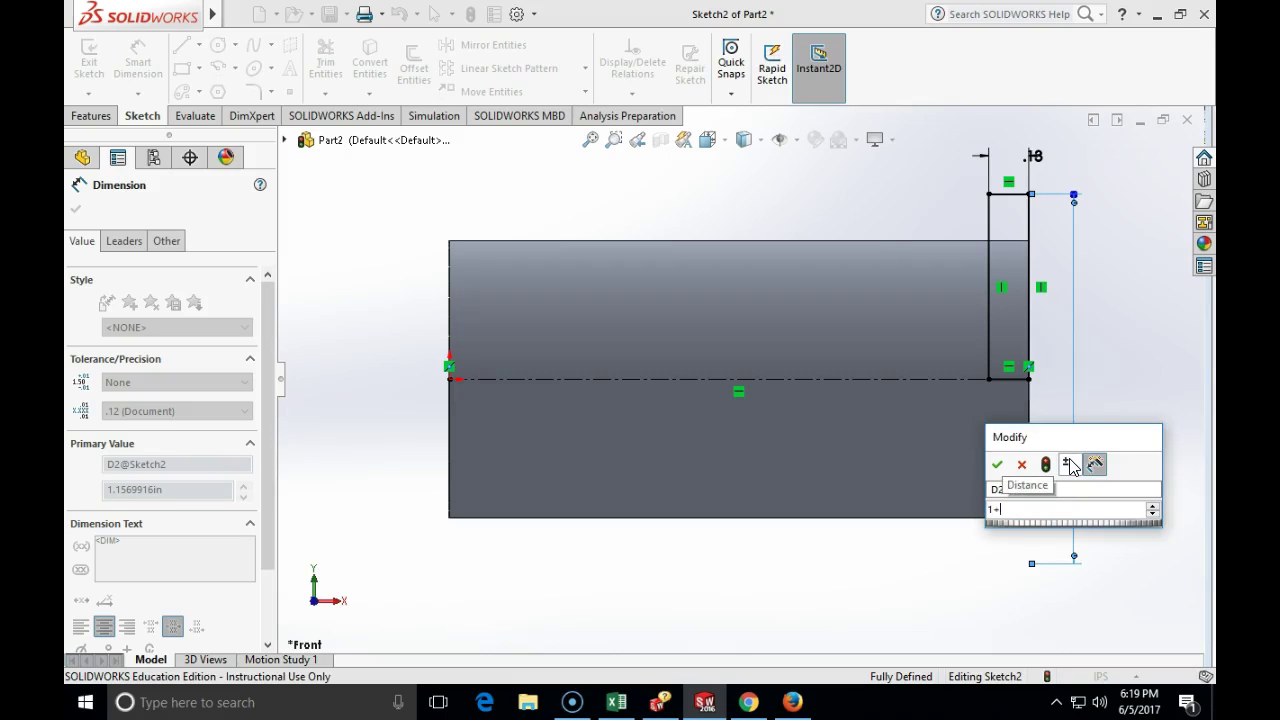
type("3/32")
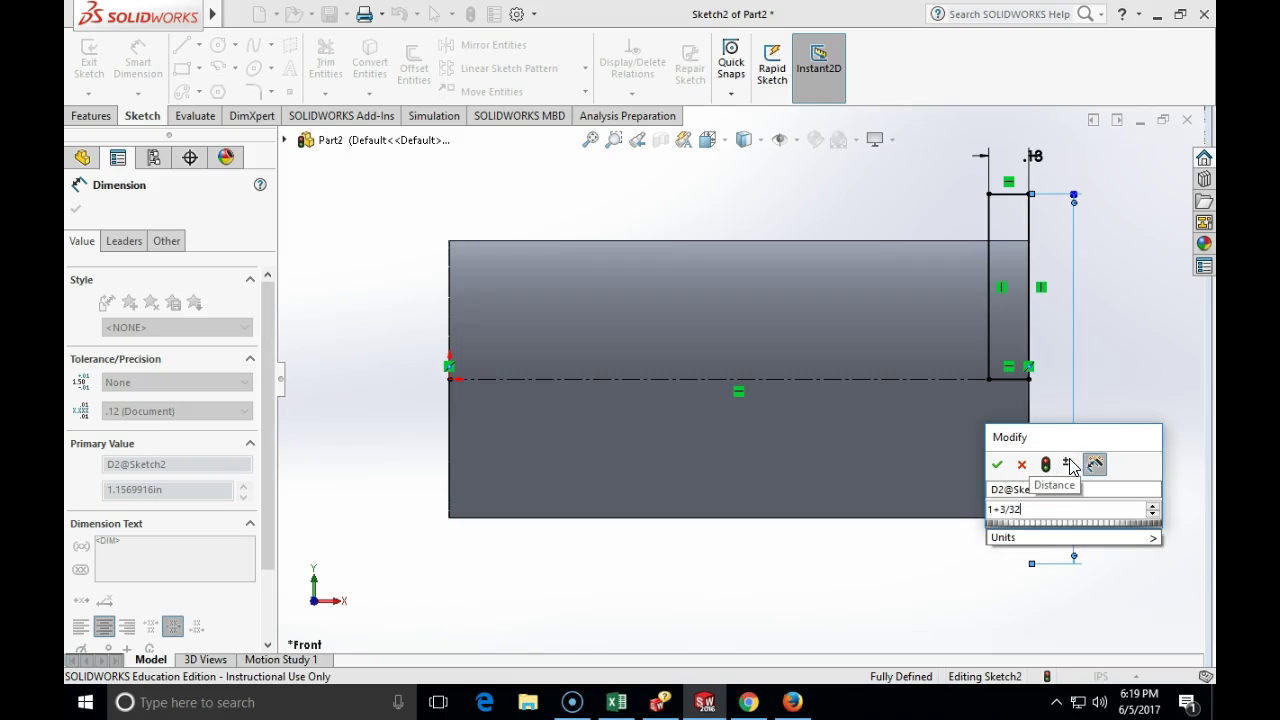
key("Return")
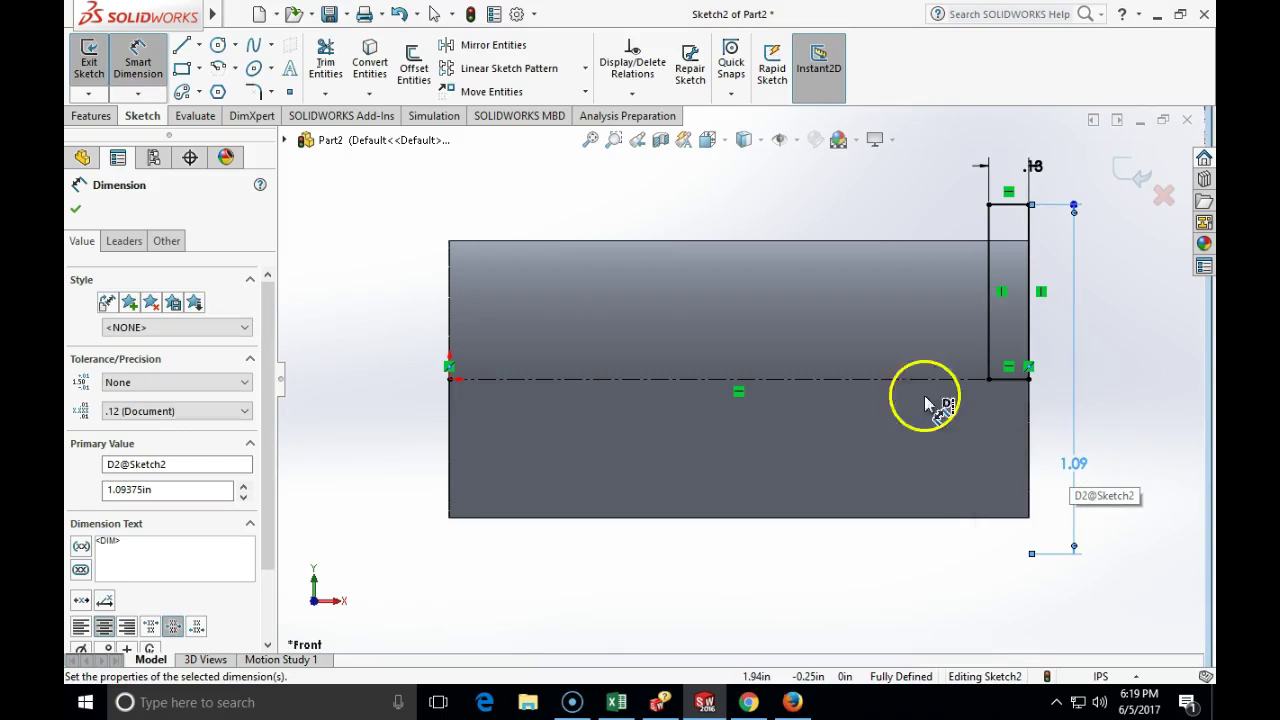
left_click(75, 210)
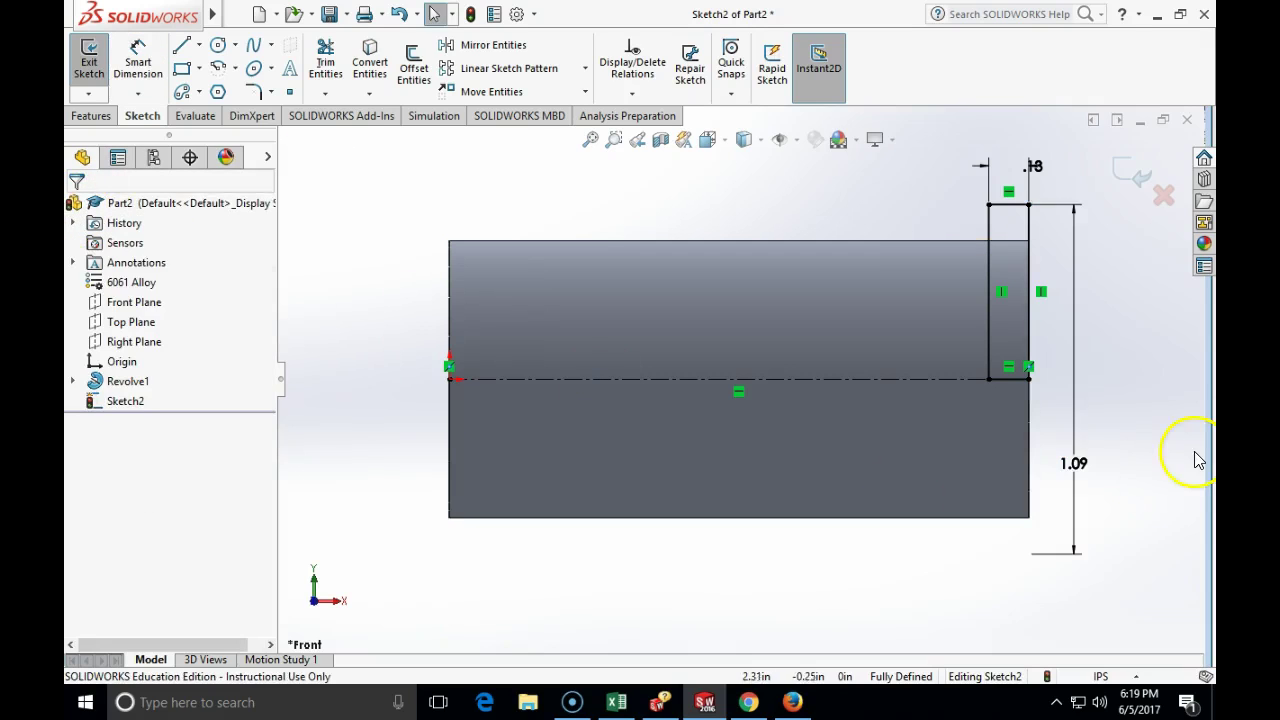
left_click(1124, 180)
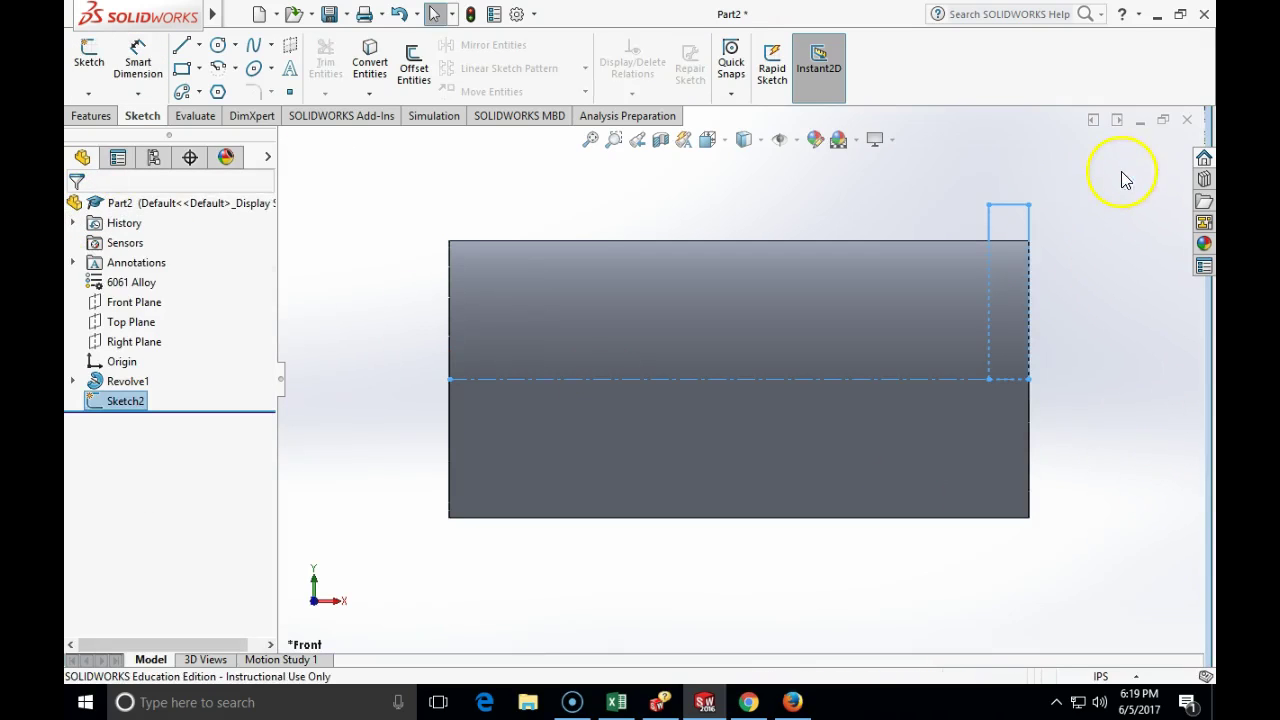
- Set the document's basic length units to three decimal places (.123)
mouse_move(90, 12)
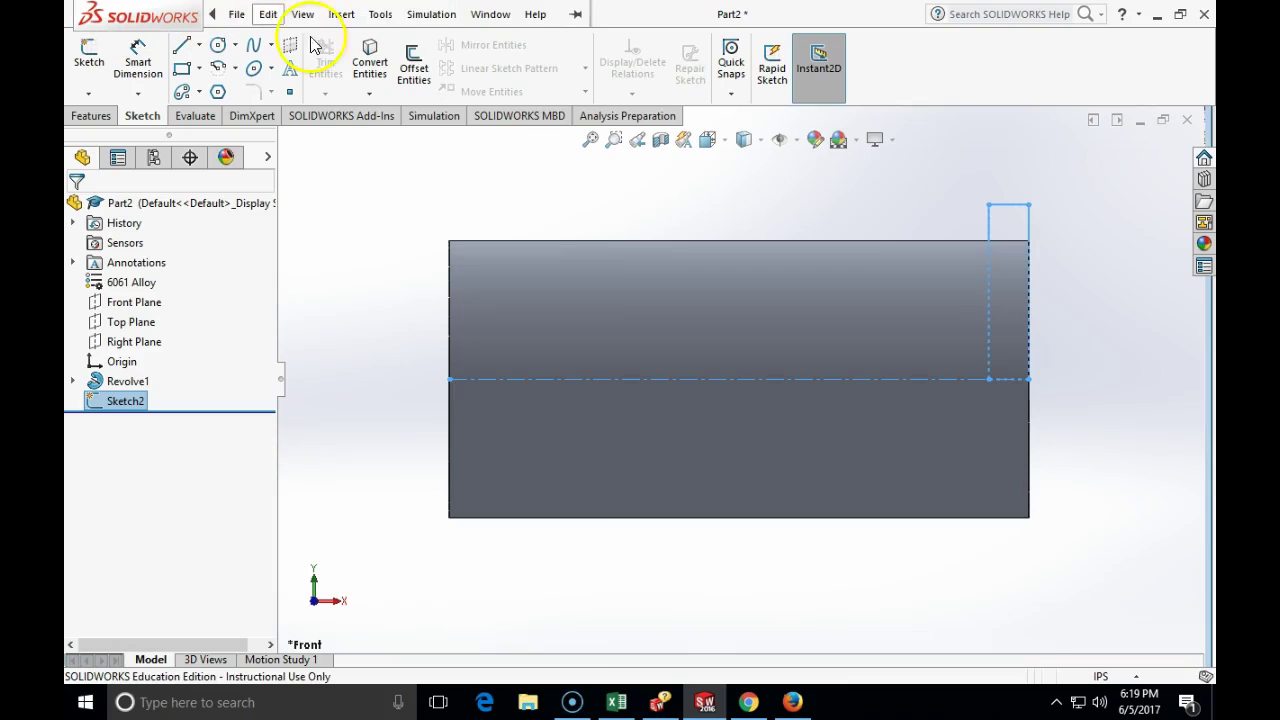
left_click(378, 16)
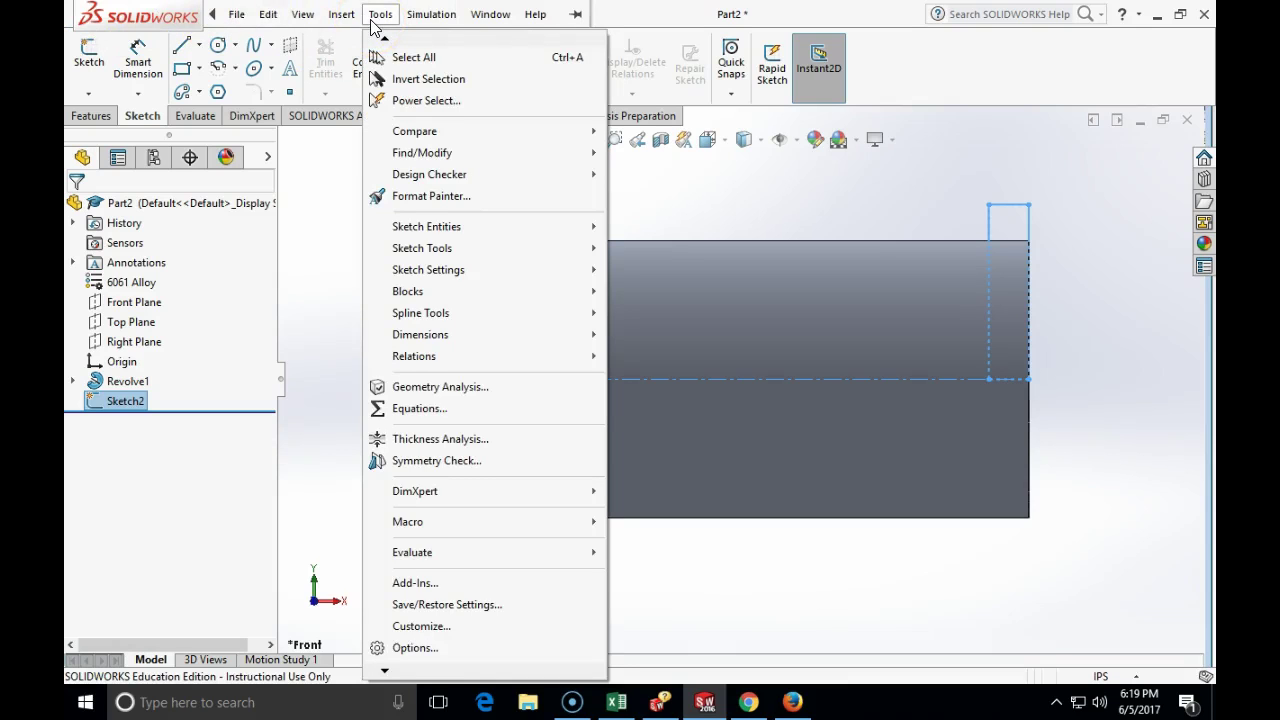
left_click(416, 648)
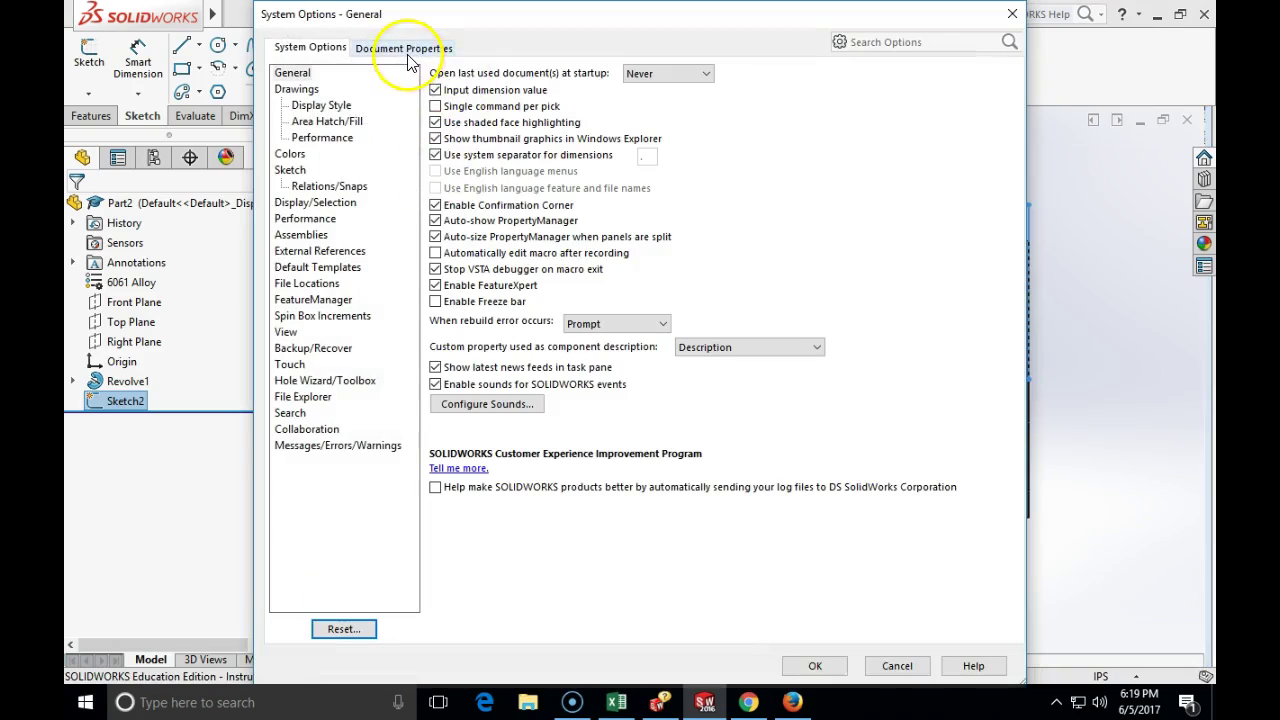
left_click(405, 49)
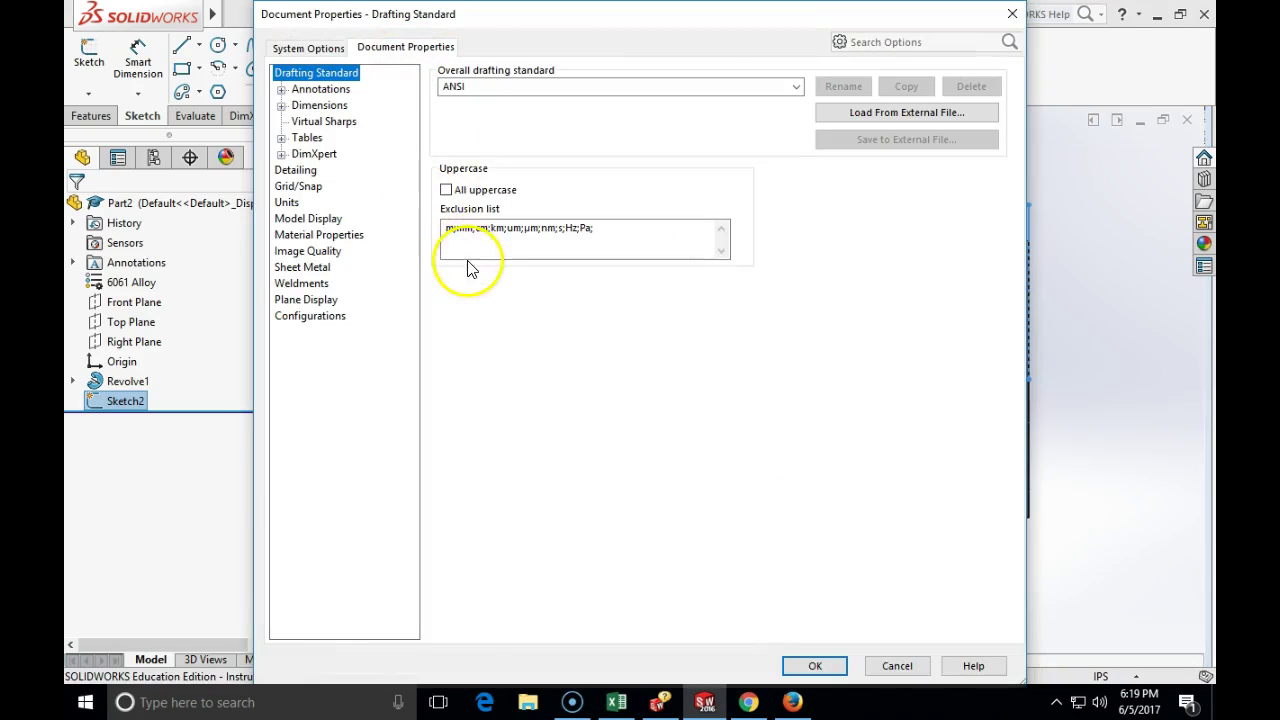
left_click(287, 204)
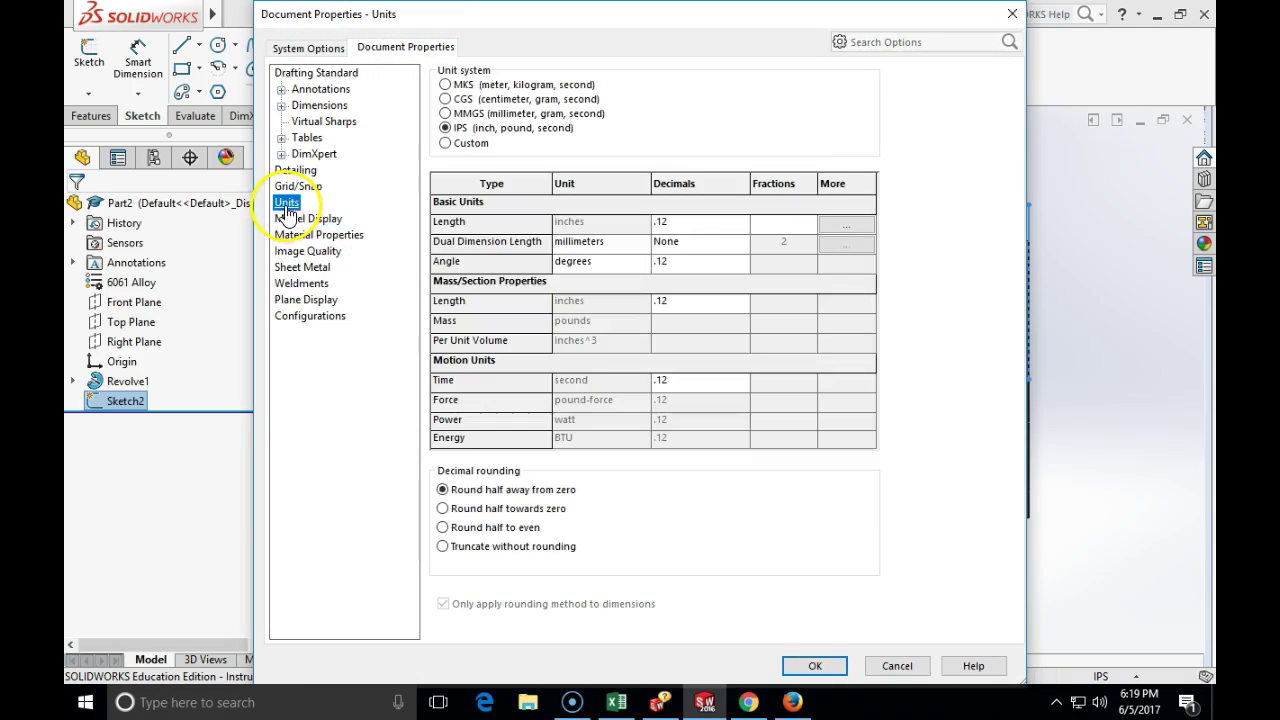
left_click(714, 224)
left_click(741, 222)
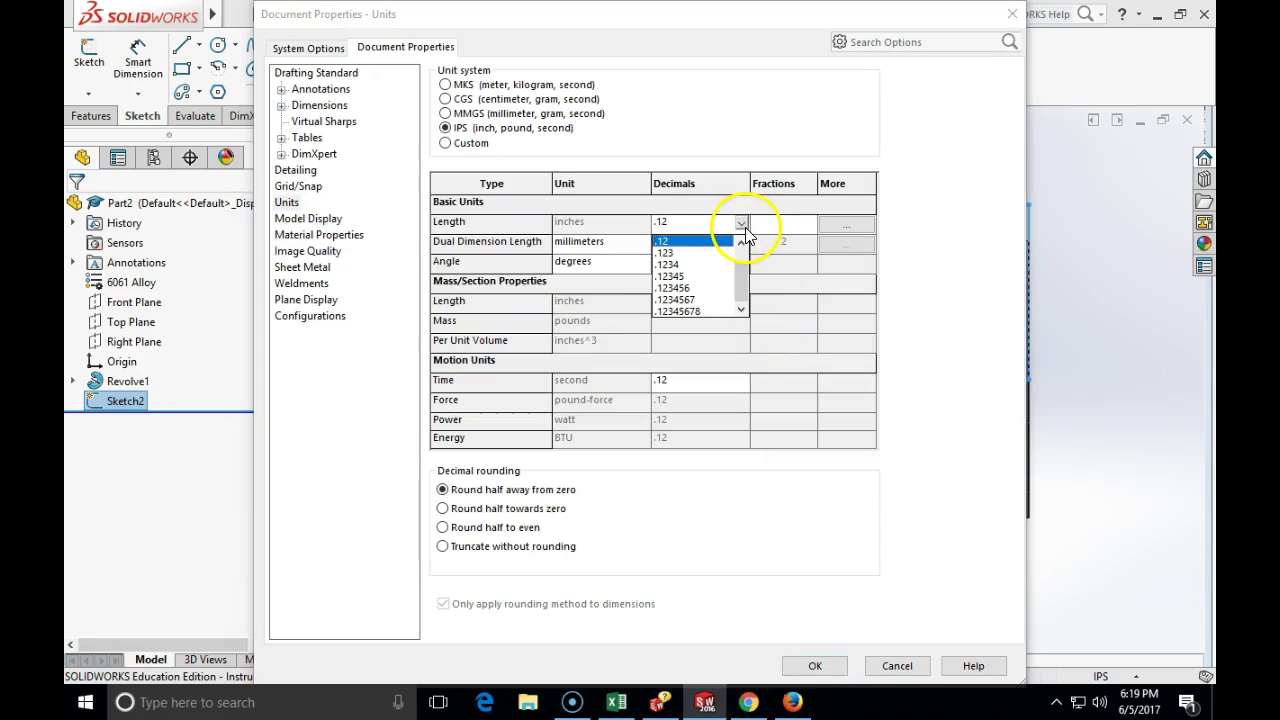
left_click(675, 255)
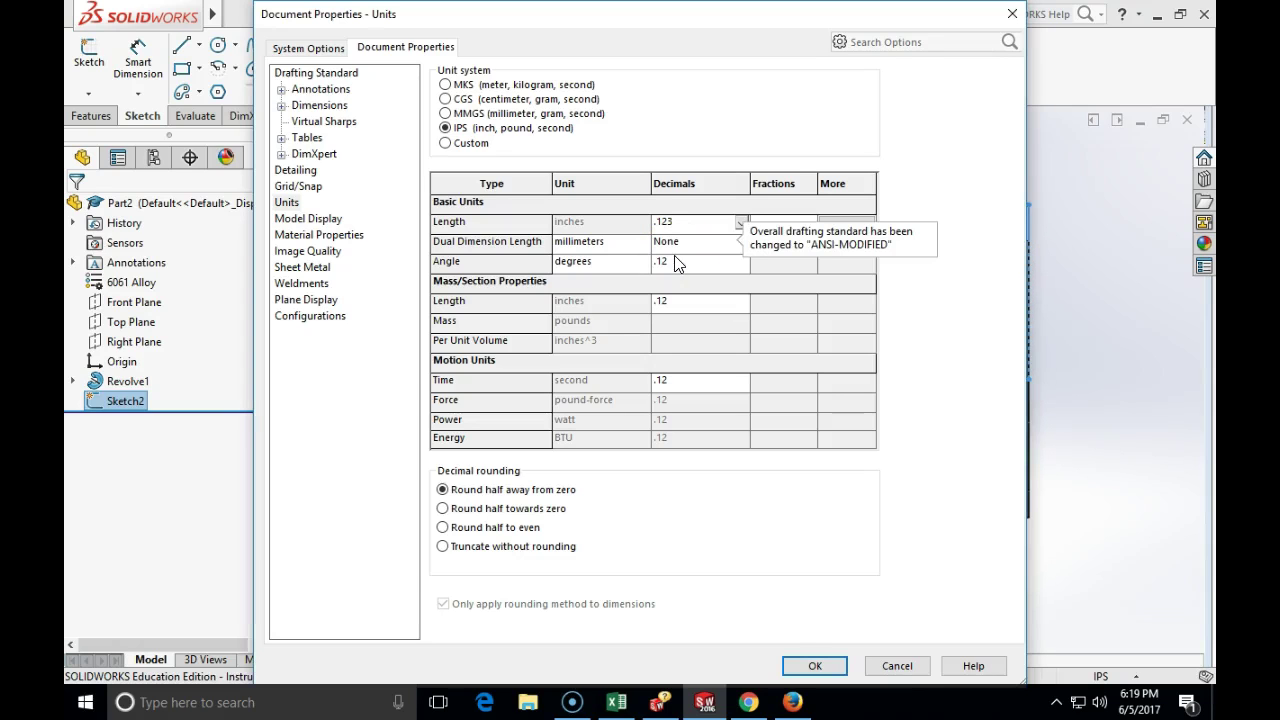
left_click(814, 665)
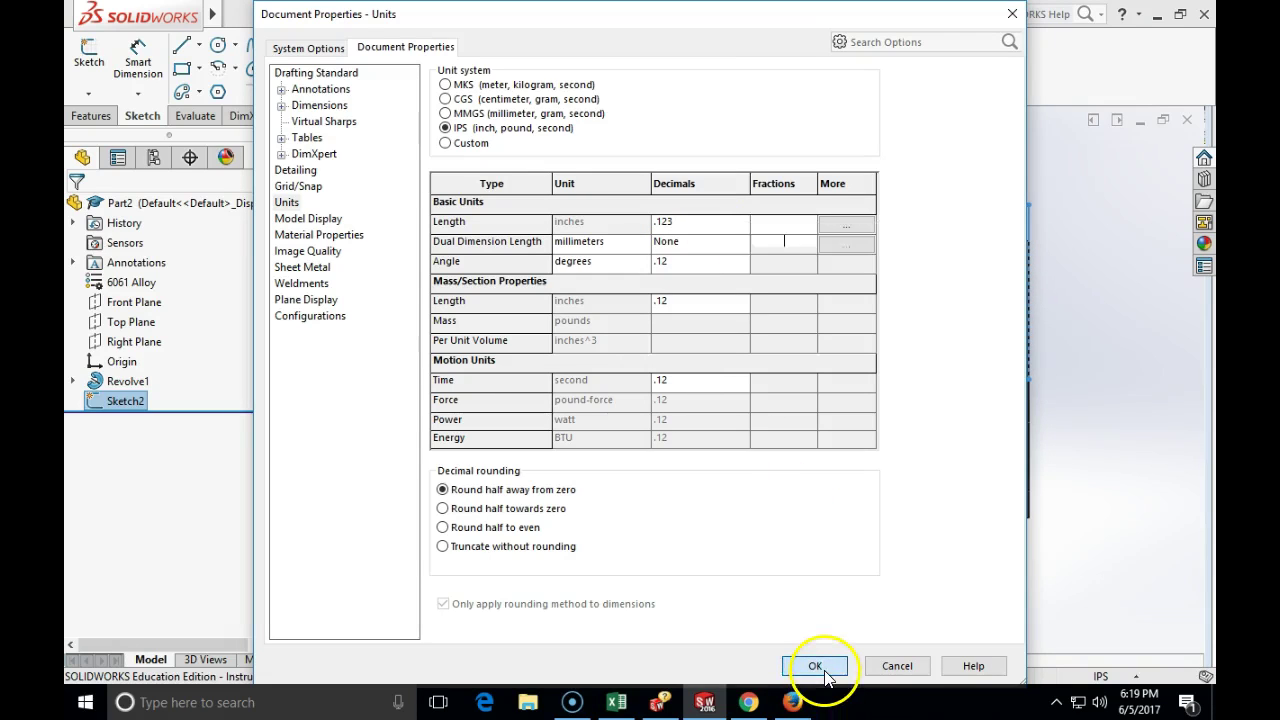
- Turn on Display Annotations and Show Feature Dimensions for the part, and fit the dimensions in view
left_click(73, 263)
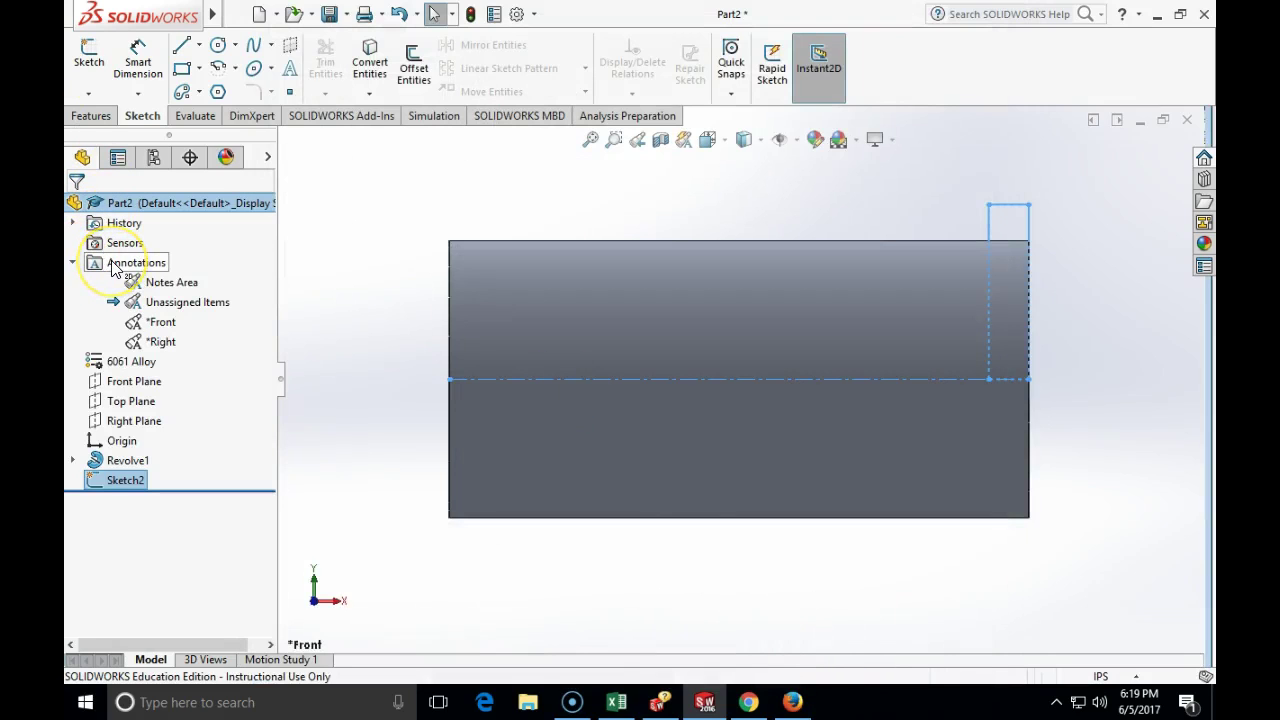
right_click(114, 268)
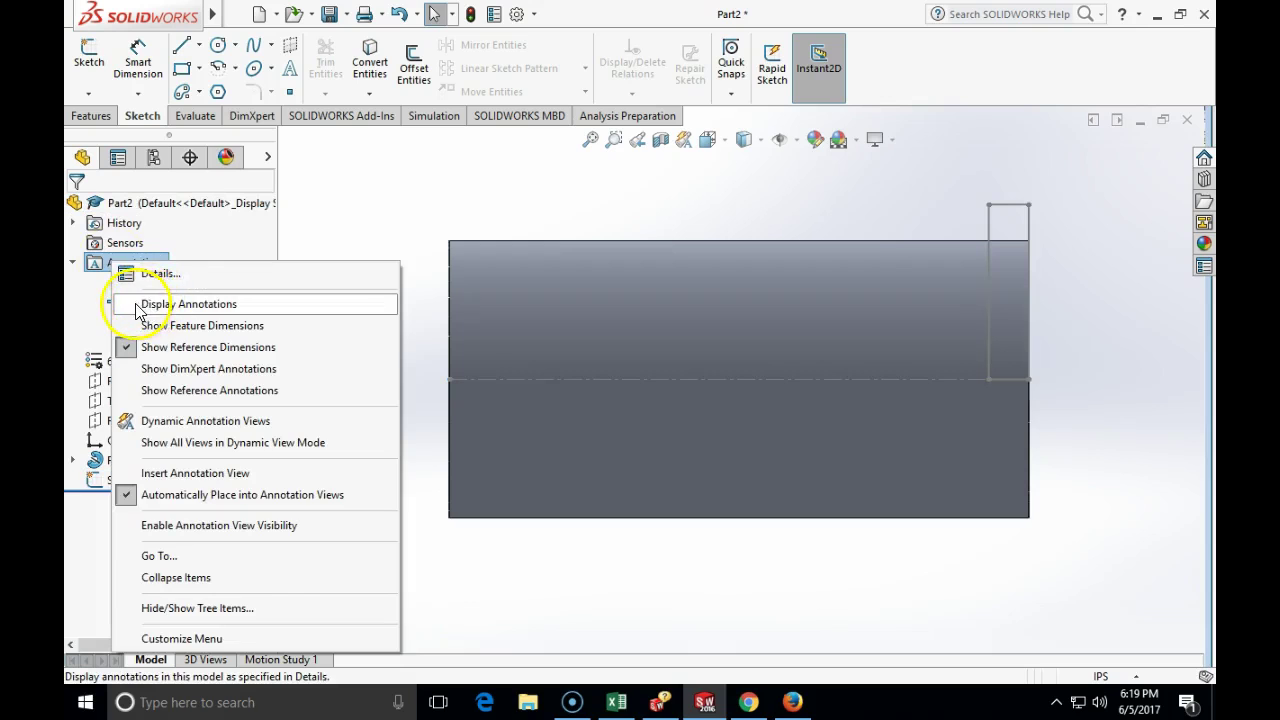
left_click(120, 303)
right_click(131, 265)
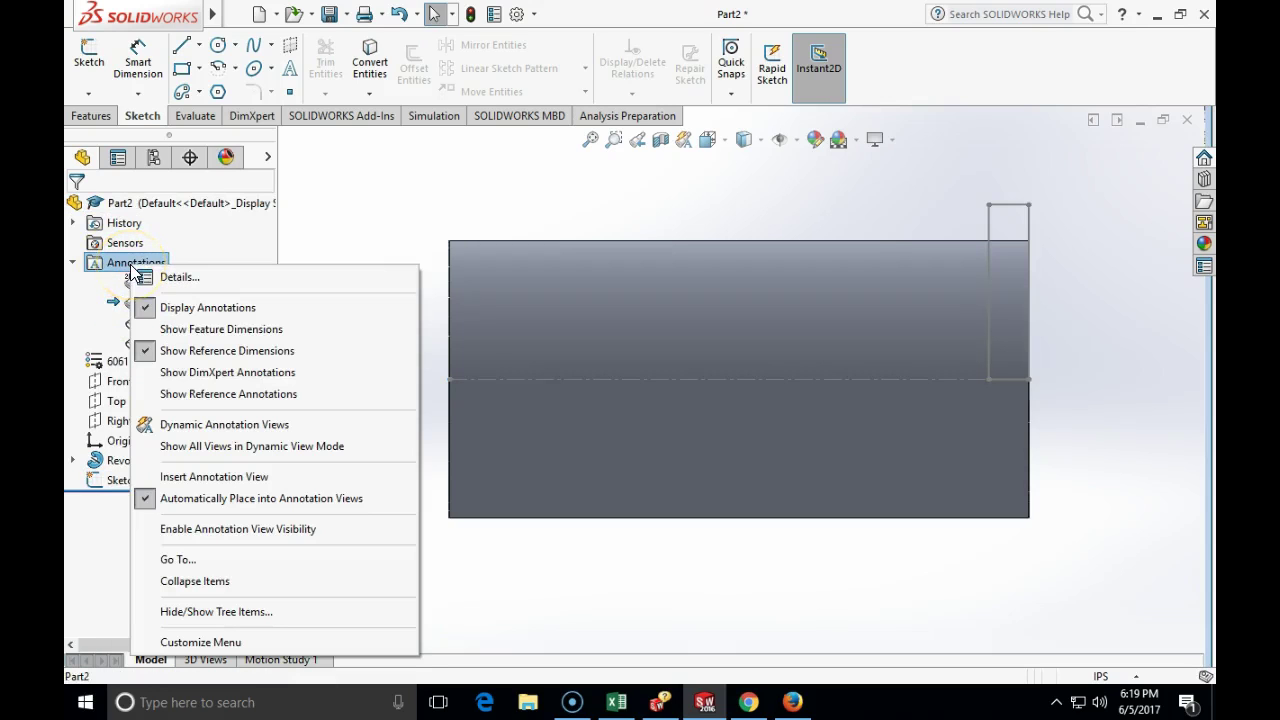
left_click(157, 330)
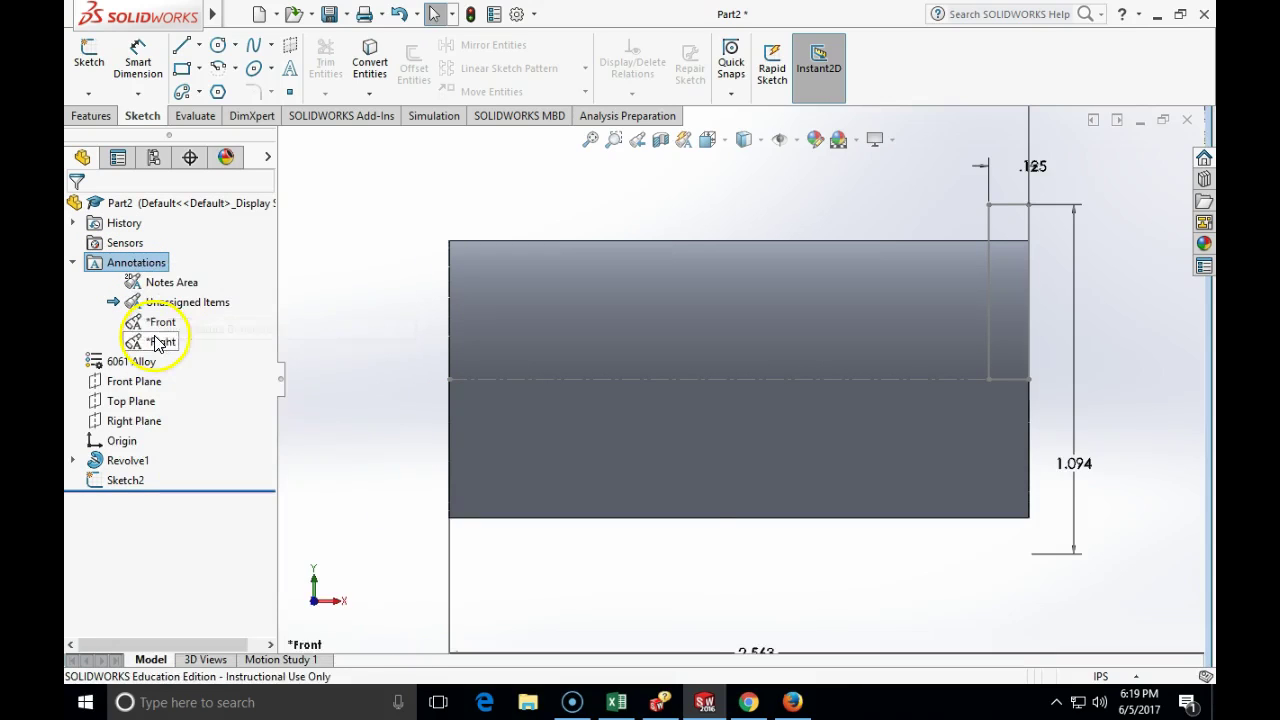
left_click(889, 600)
key("f")
scroll(893, 600, "down", 2)
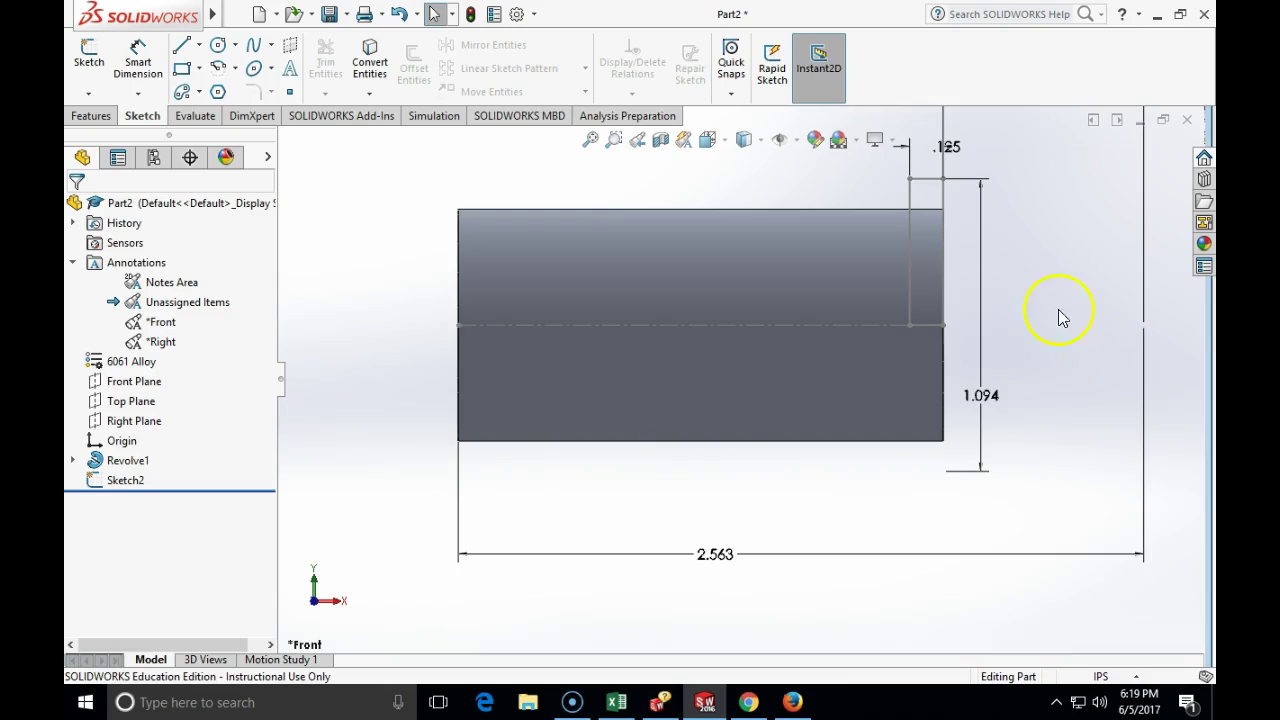
scroll(1020, 210, "up", 2)
left_click(1010, 205)
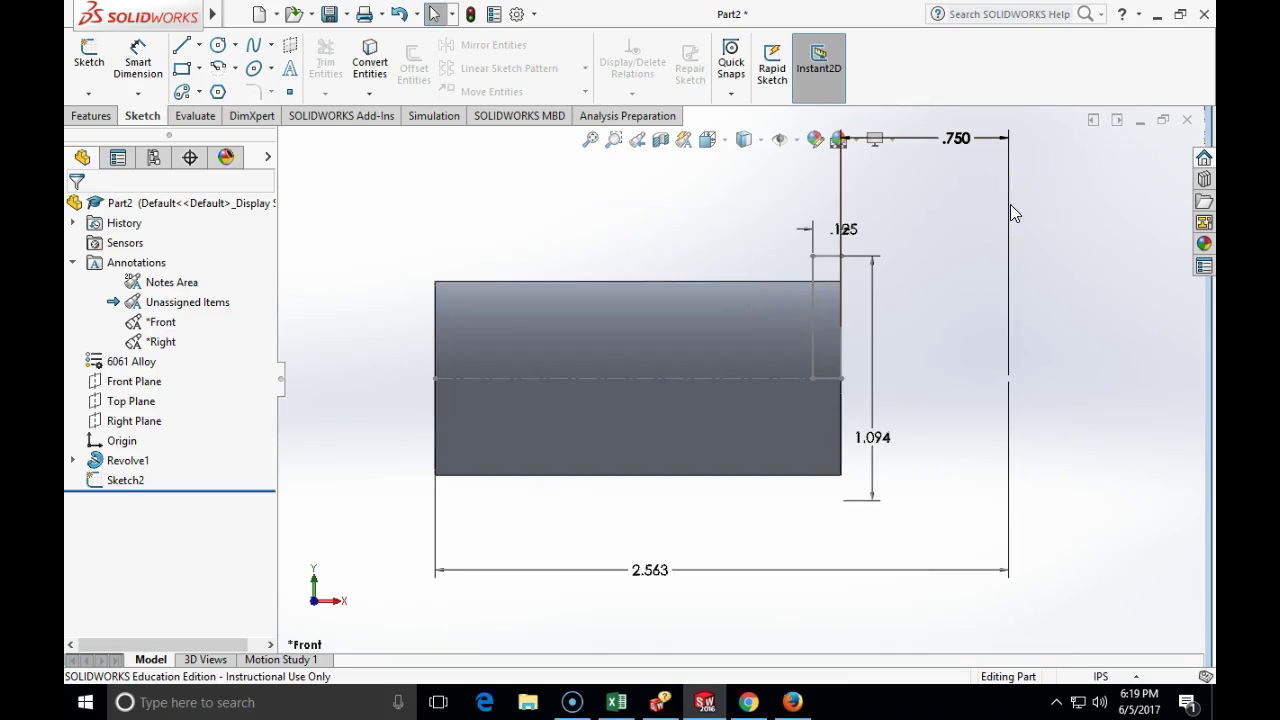
- Revolve the flange sketch 360 degrees about its centerline as a boss with Merge result kept on
left_click(90, 116)
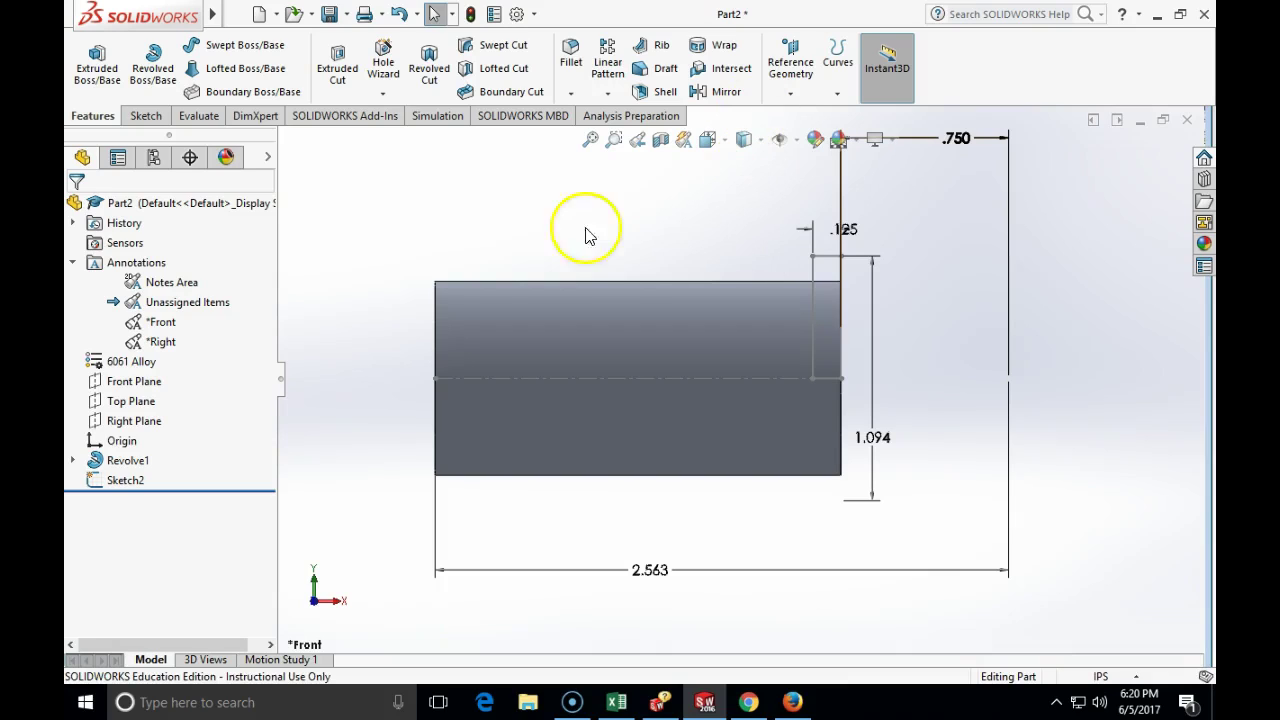
left_click(150, 70)
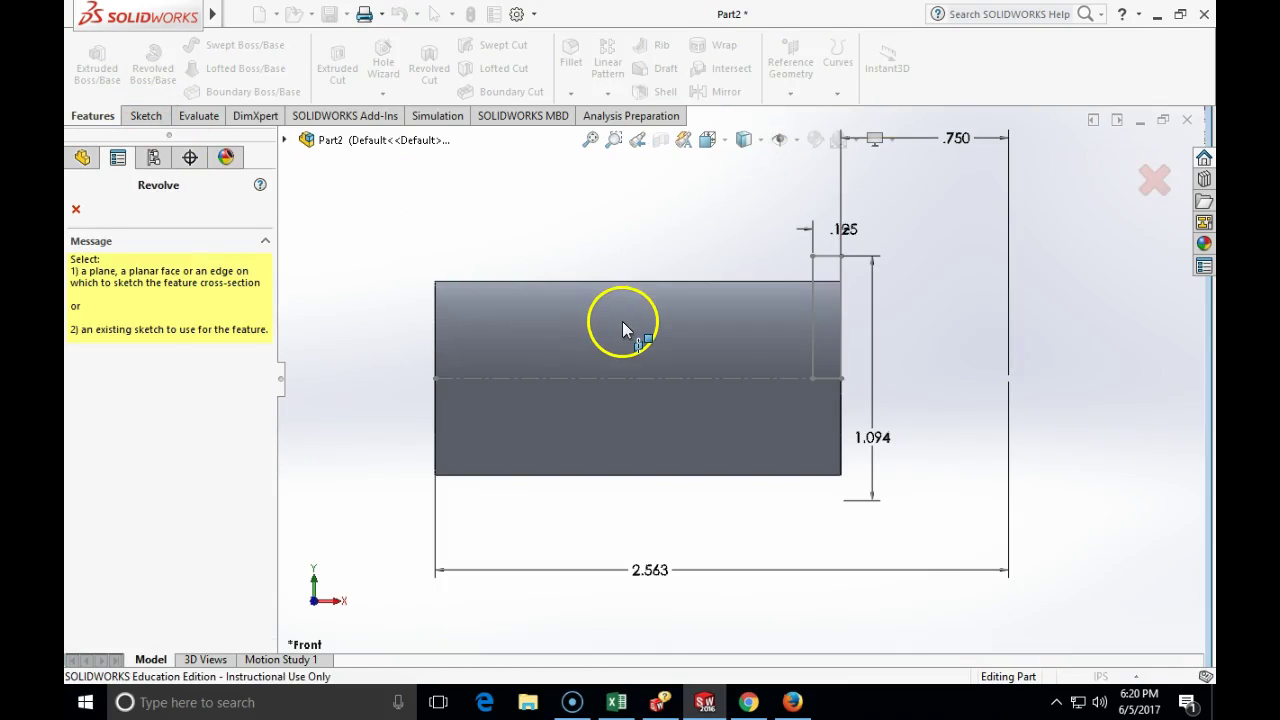
left_click(829, 268)
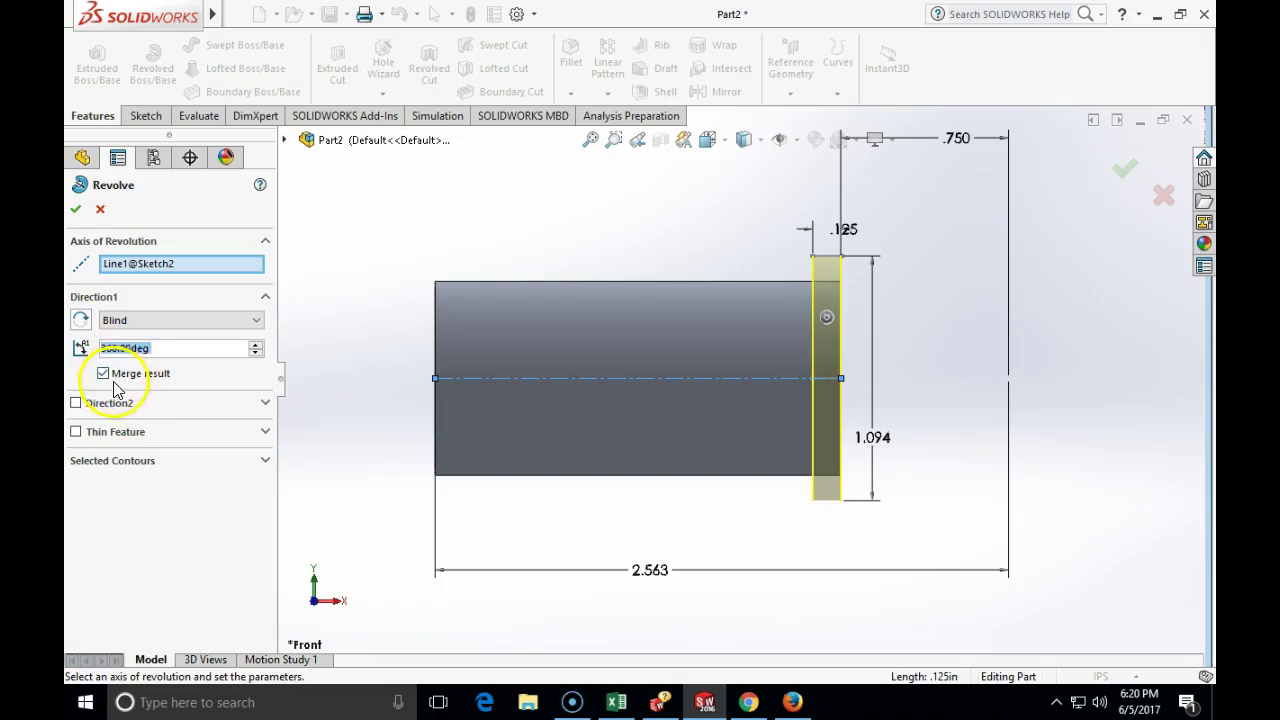
left_click(106, 374)
left_click(106, 374)
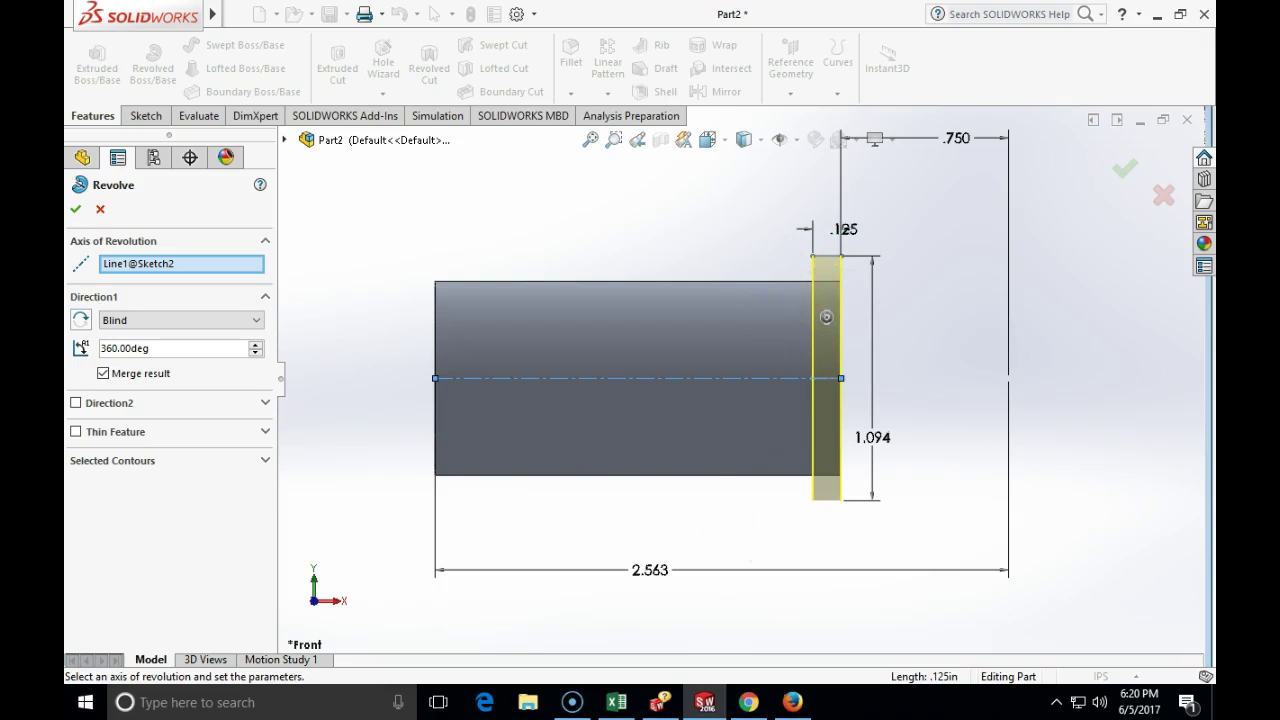
left_click(75, 210)
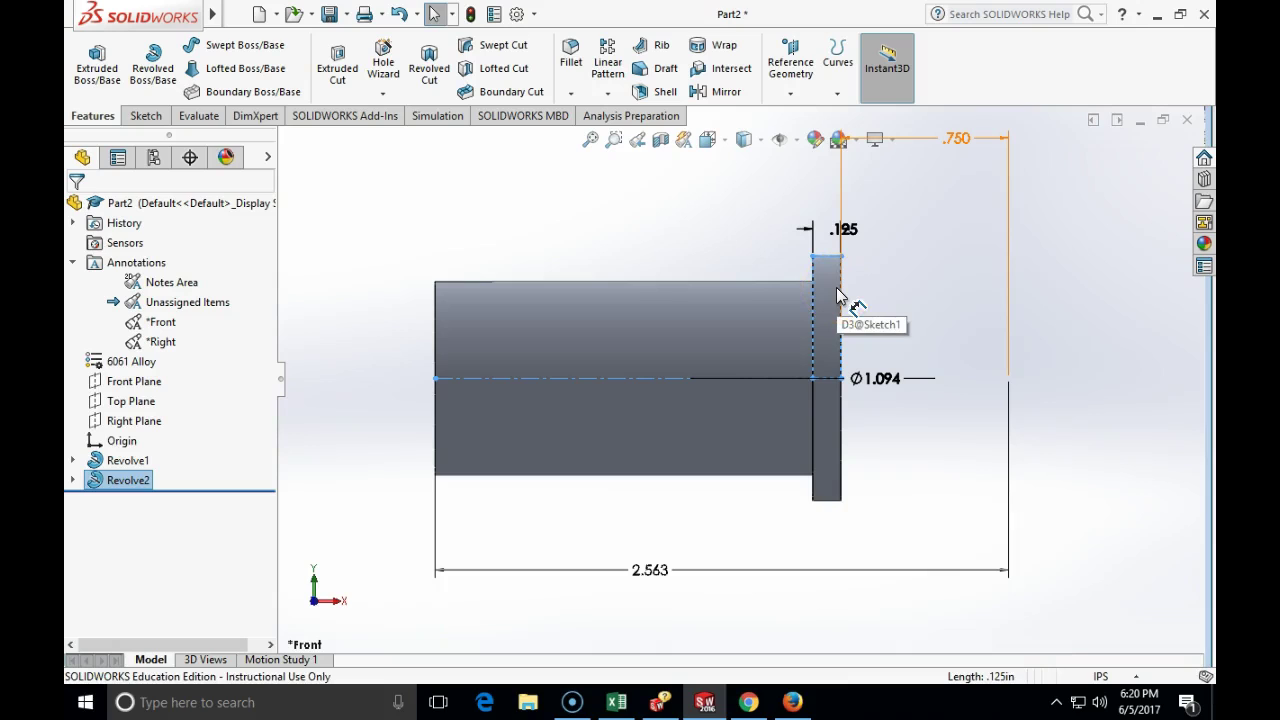
left_click(1094, 316)
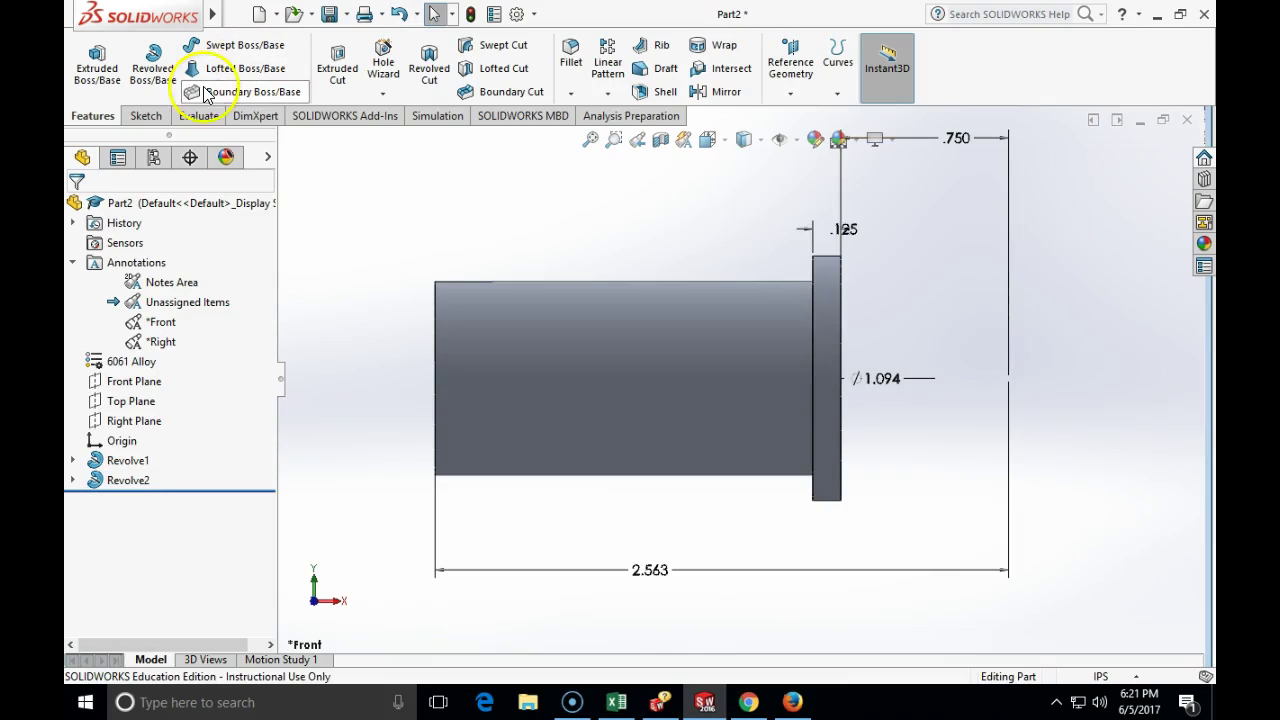
- Start a sketch on the Front Plane and draw a horizontal centerline from the origin to the flange's outer end face
left_click(145, 116)
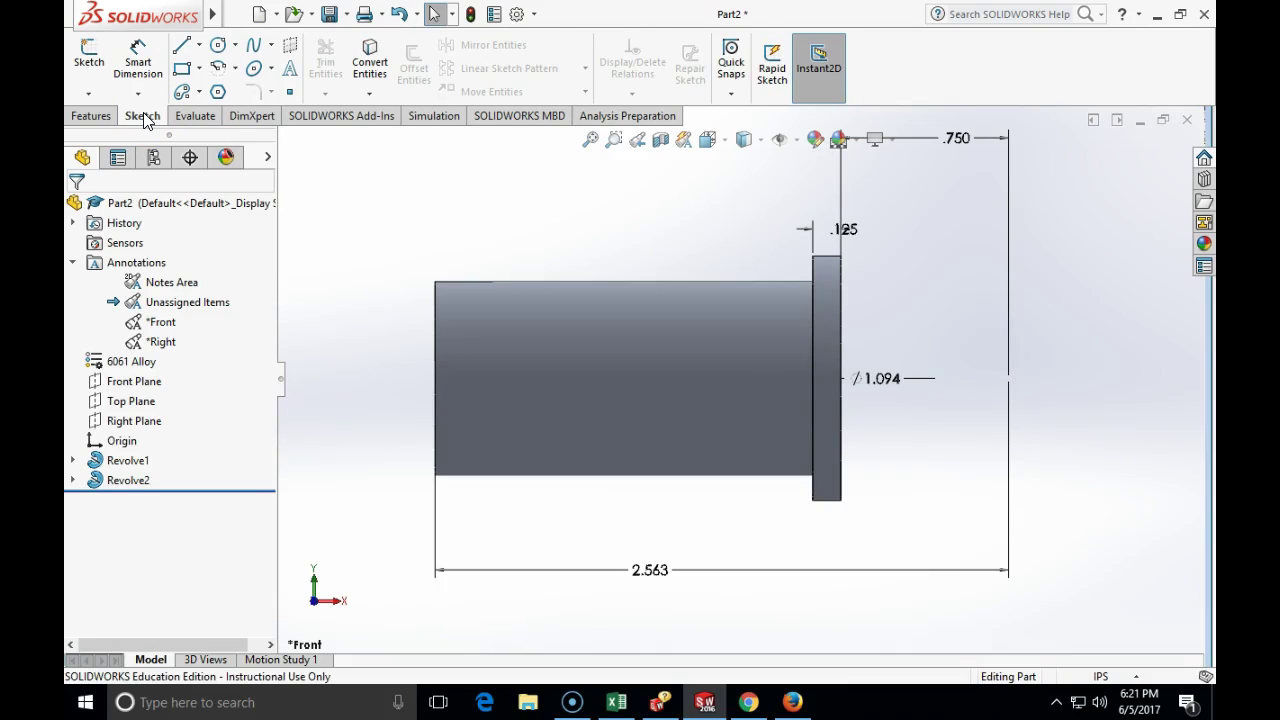
left_click(88, 93)
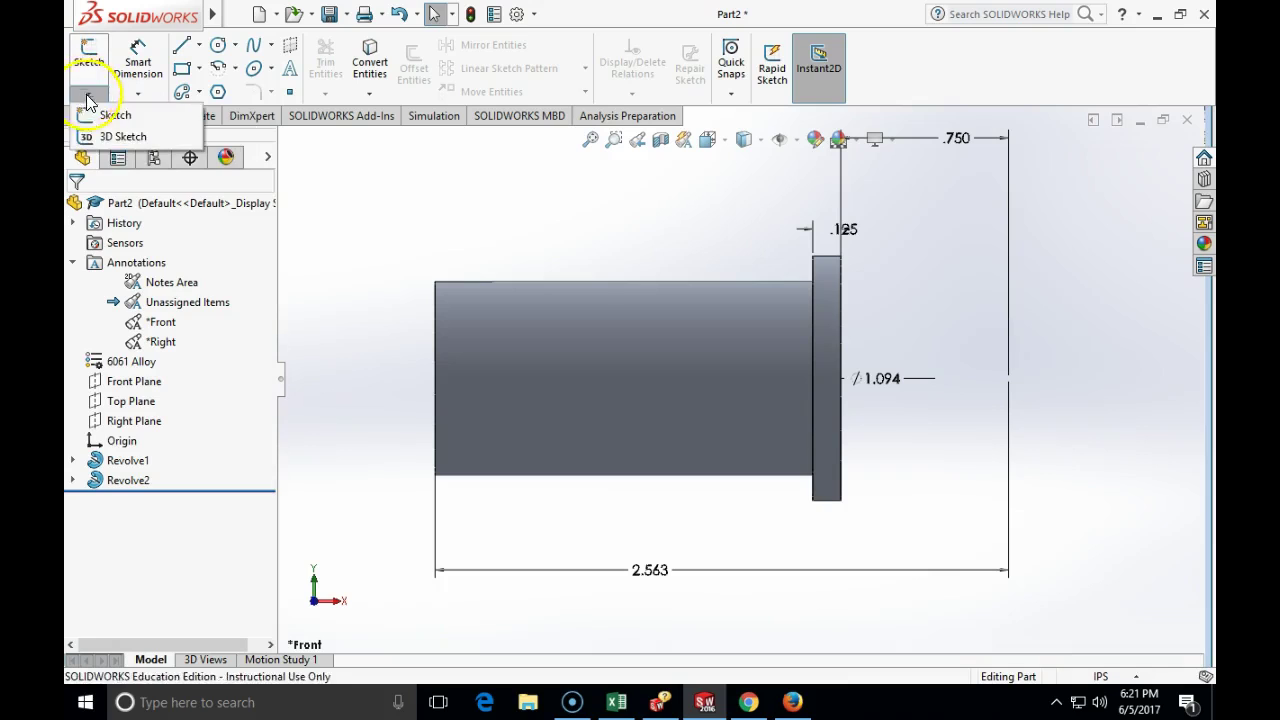
left_click(95, 116)
left_click(284, 139)
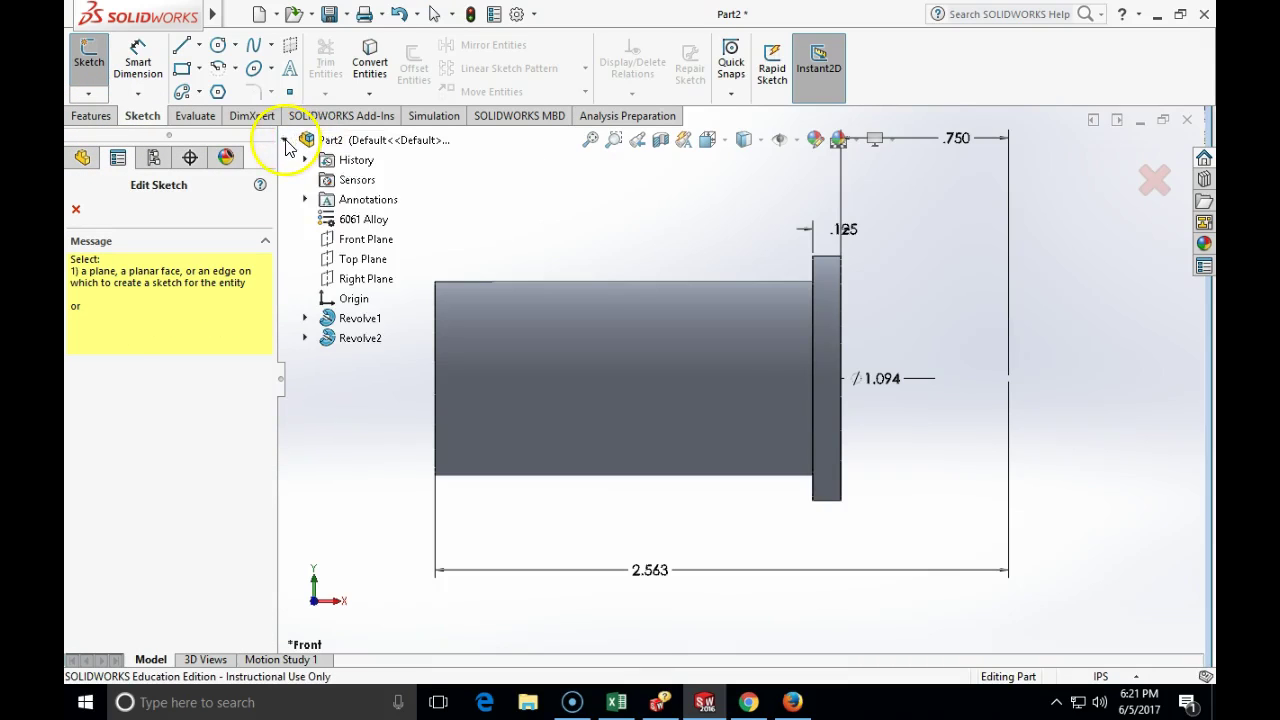
left_click(363, 239)
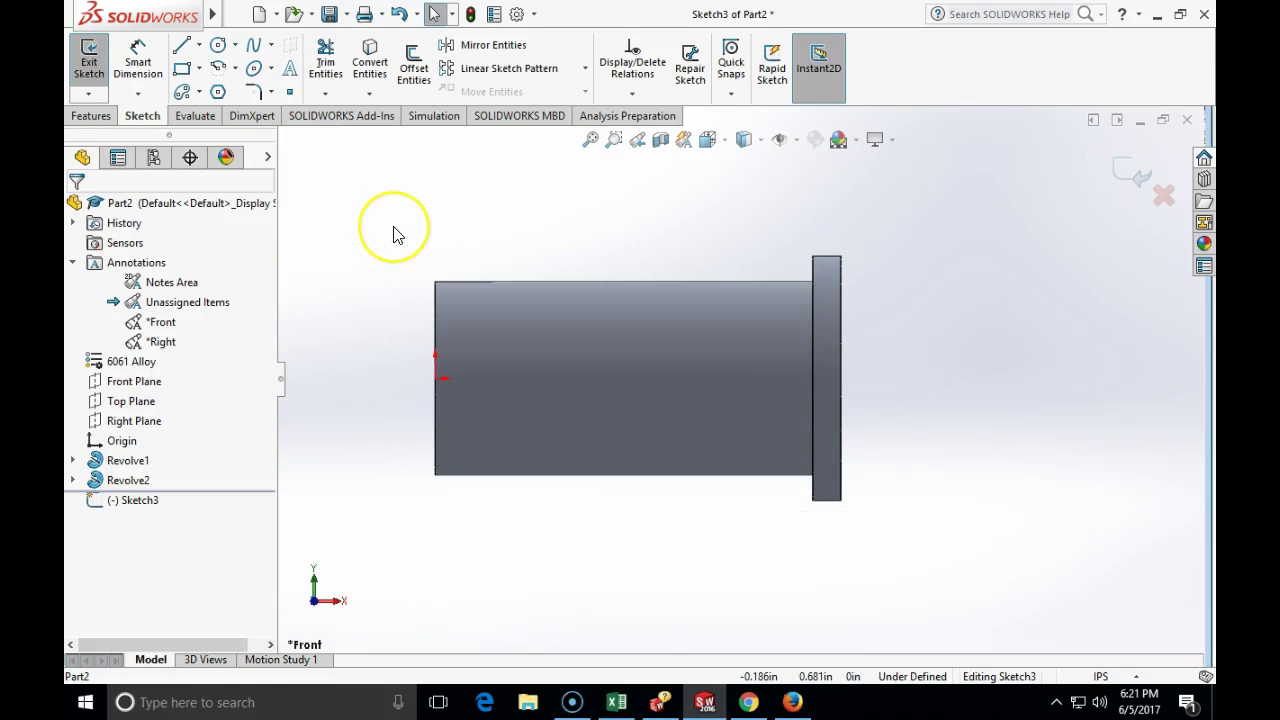
left_click(200, 46)
left_click(222, 89)
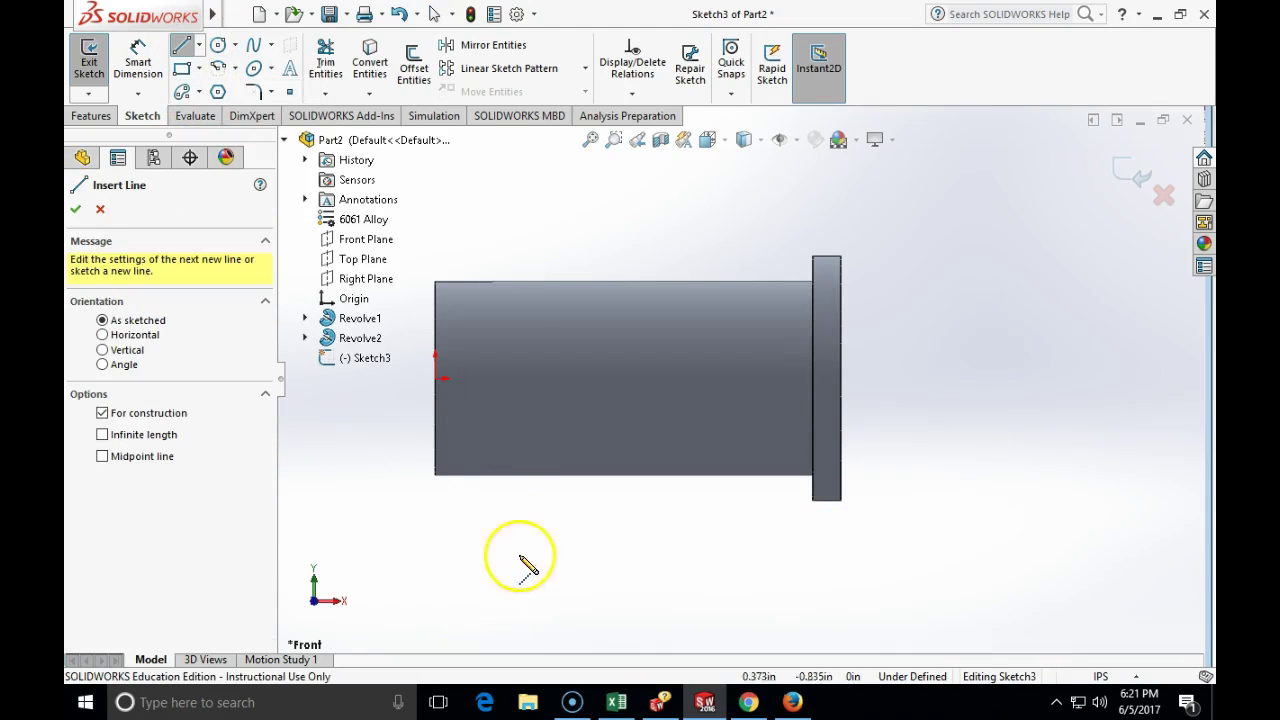
left_click(437, 379)
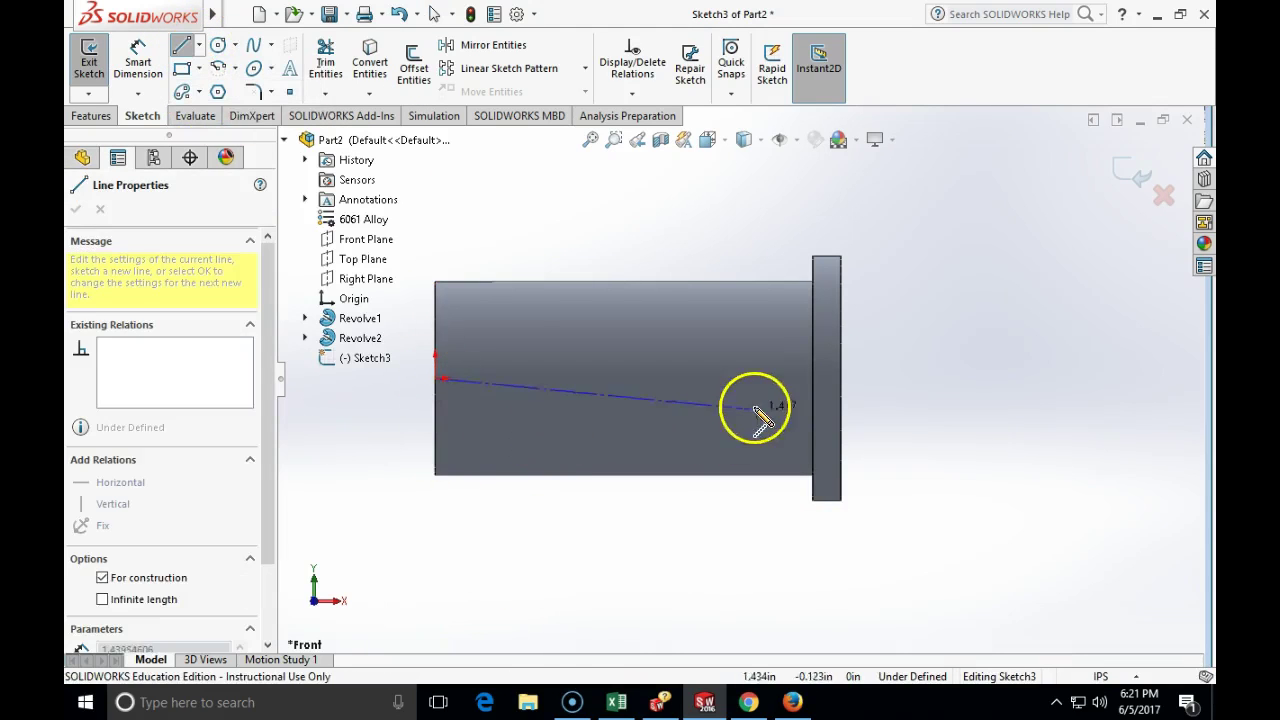
left_click(840, 378)
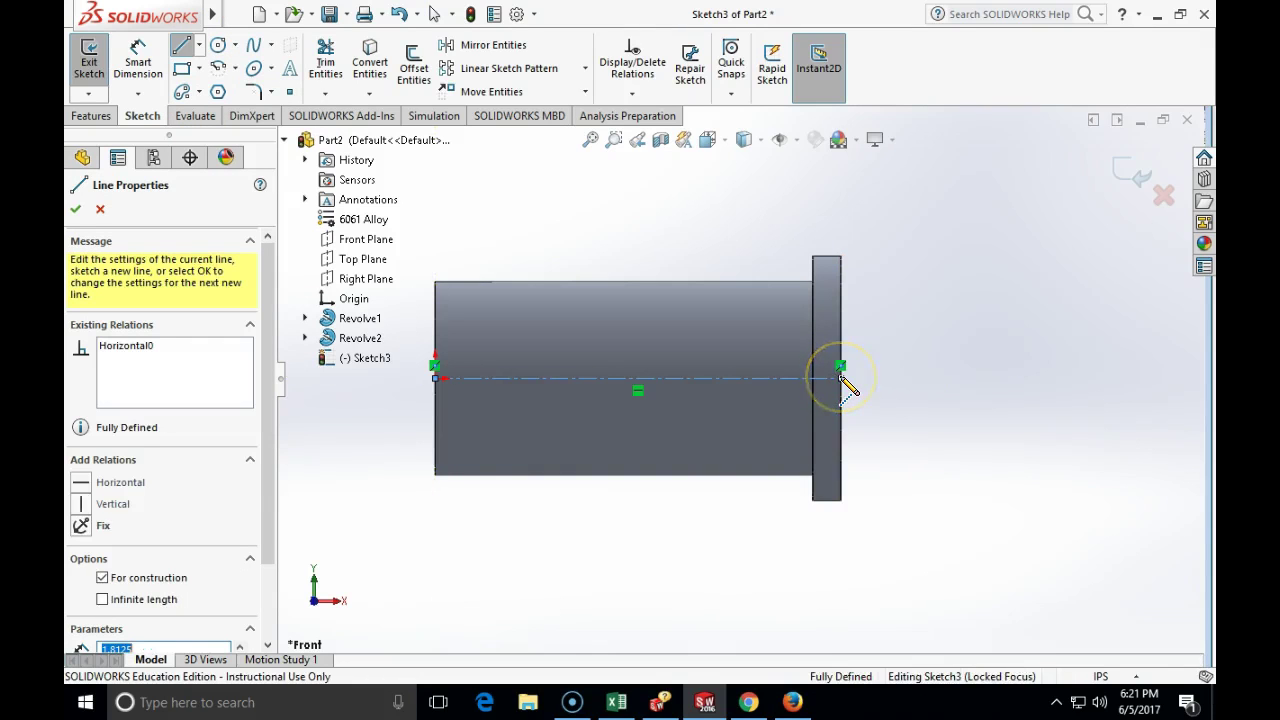
key("Escape")
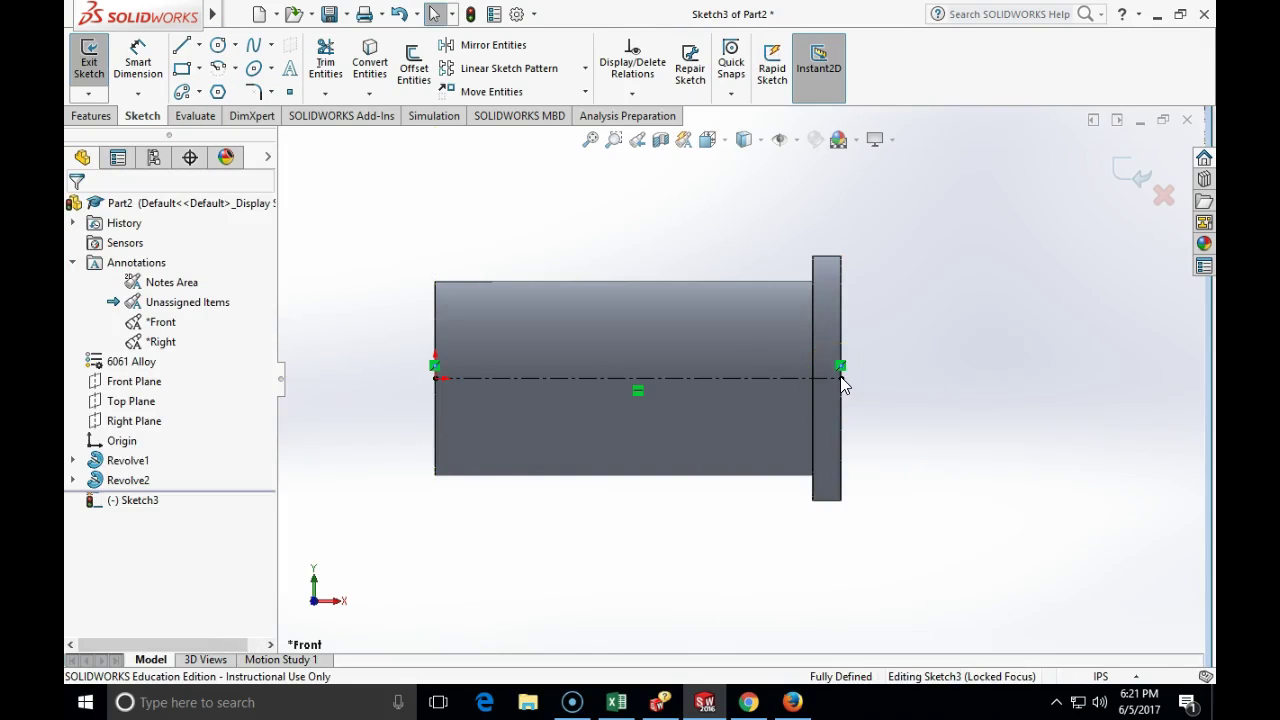
- Sketch a corner rectangle about .362 in wide and .914 in high, standing on the middle part of the centerline
left_click(181, 70)
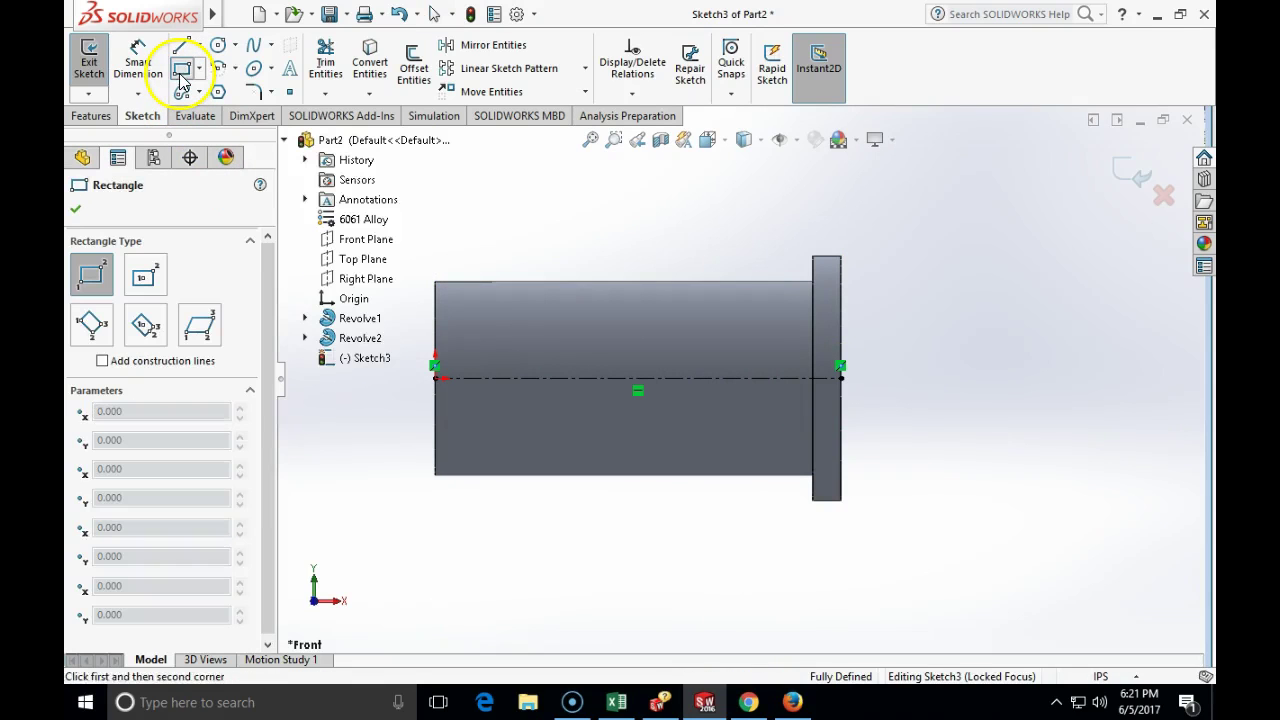
left_click(610, 378)
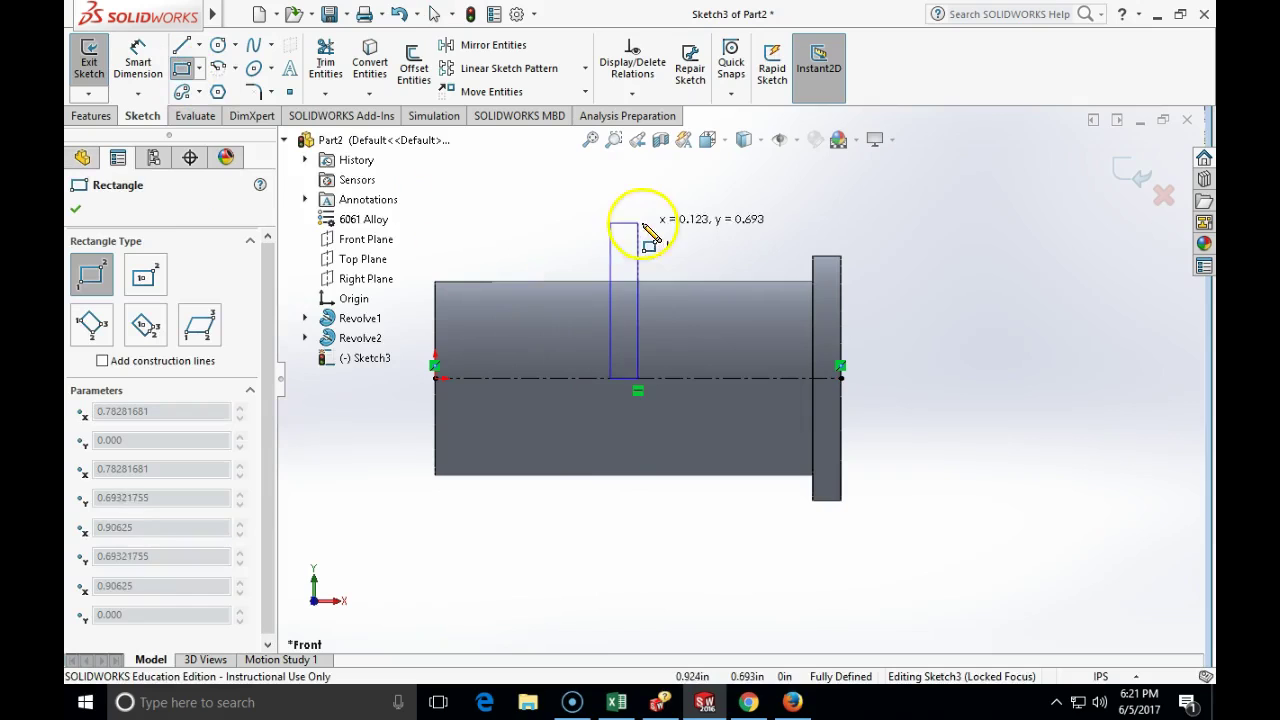
left_click(691, 173)
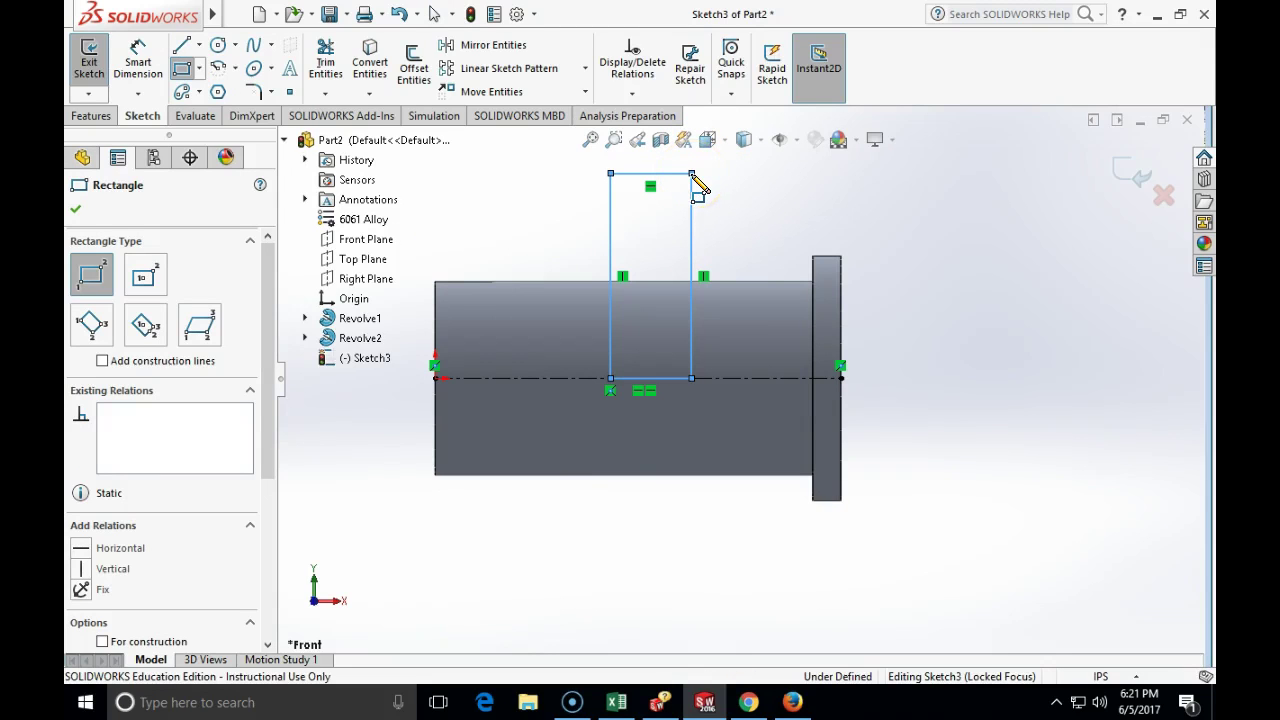
key("Escape")
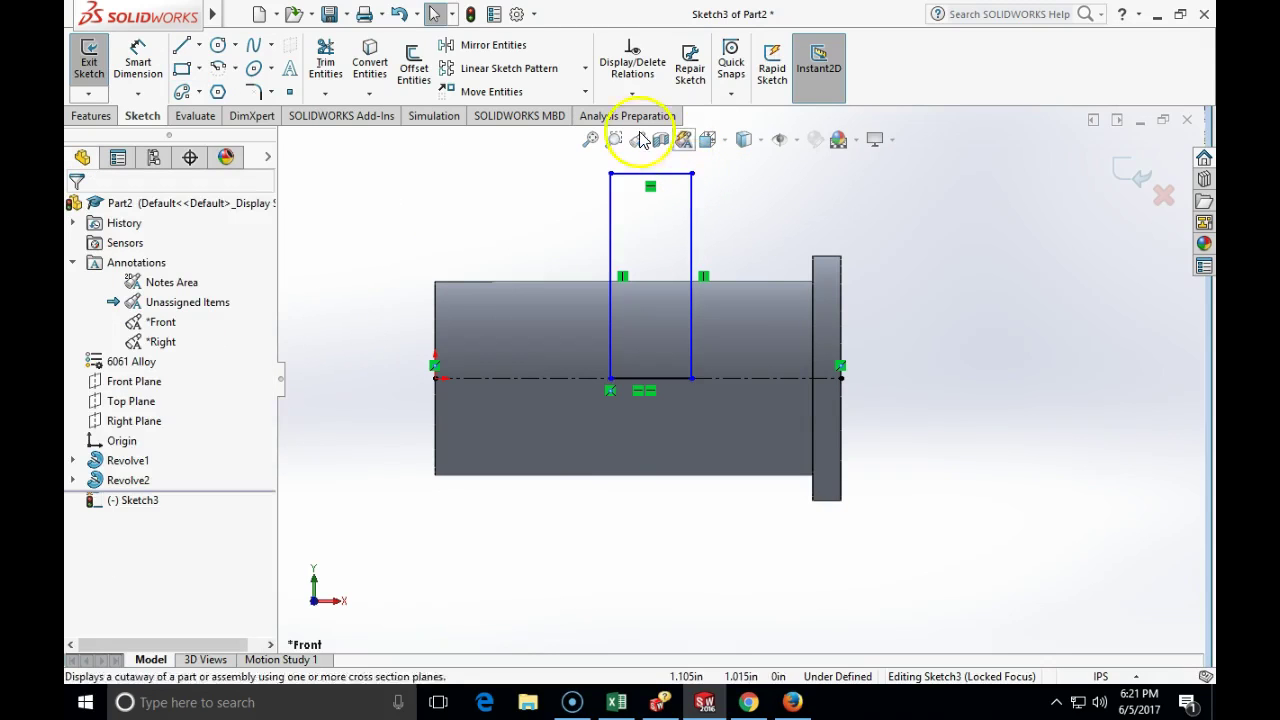
- Add a diameter dimension of 1.884 in between the rectangle's upper edge and the centerline
left_click(138, 62)
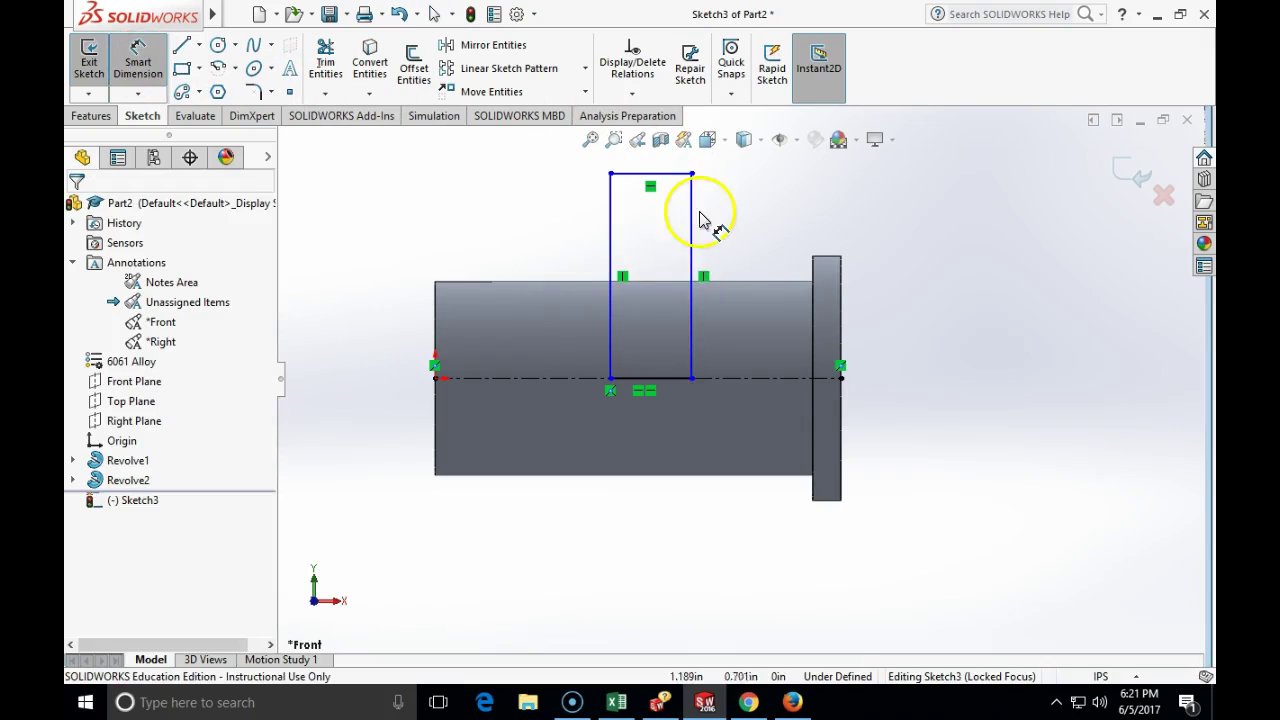
left_click(670, 185)
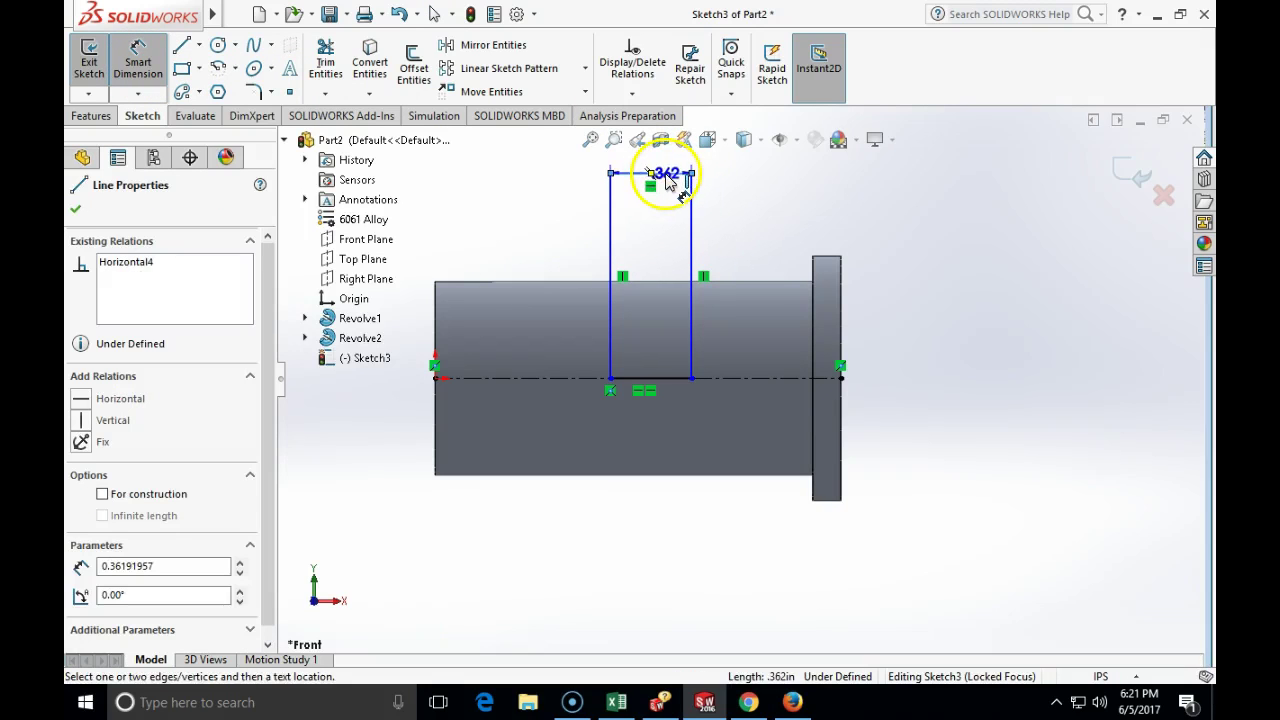
left_click(729, 378)
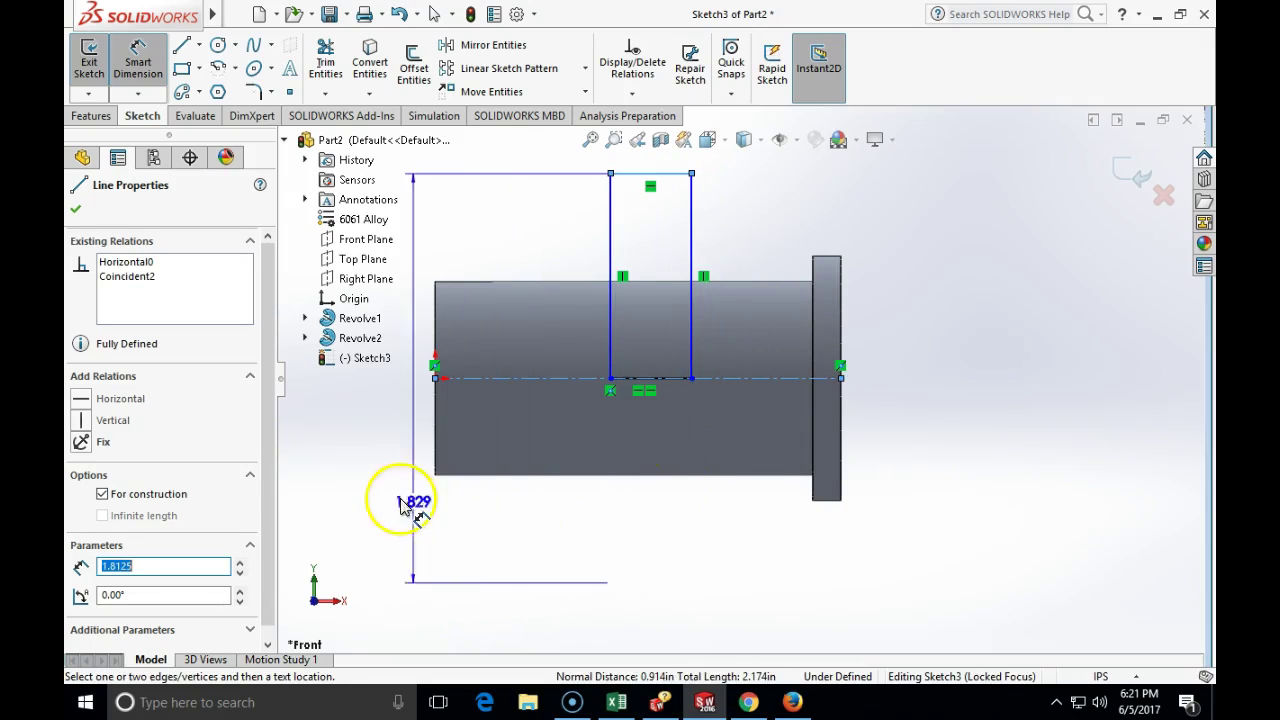
left_click(393, 478)
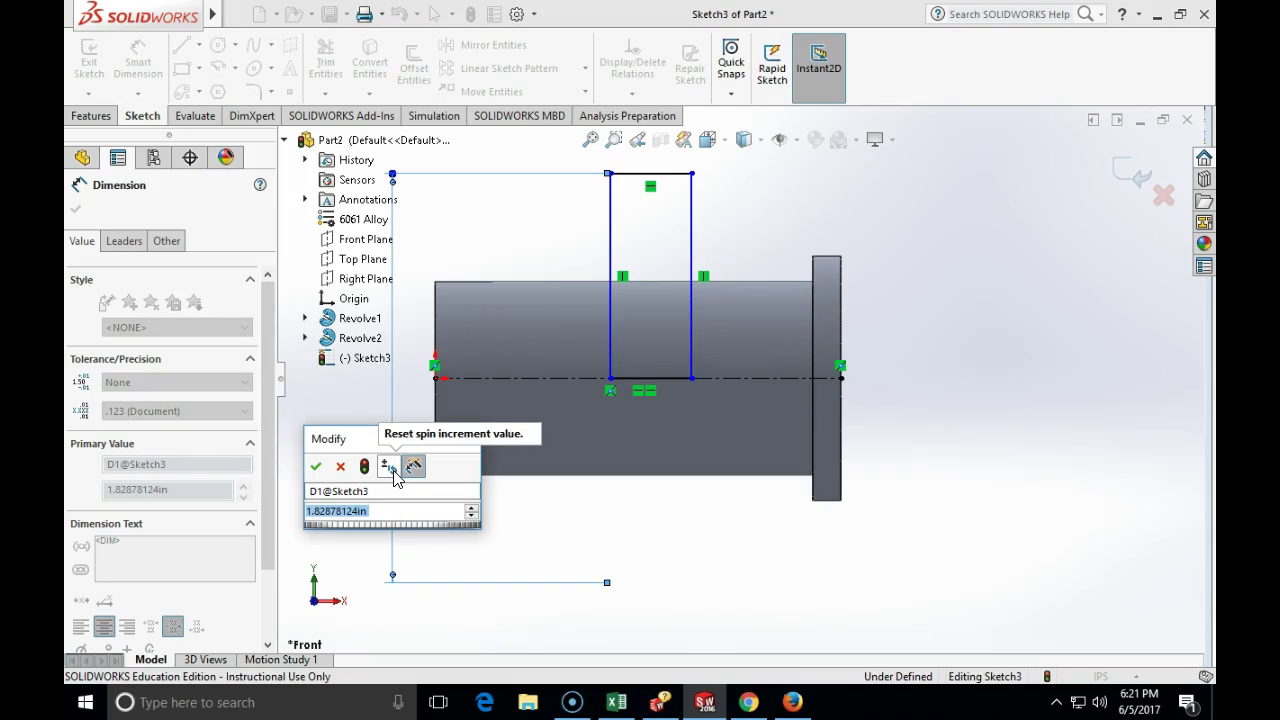
type("1.884")
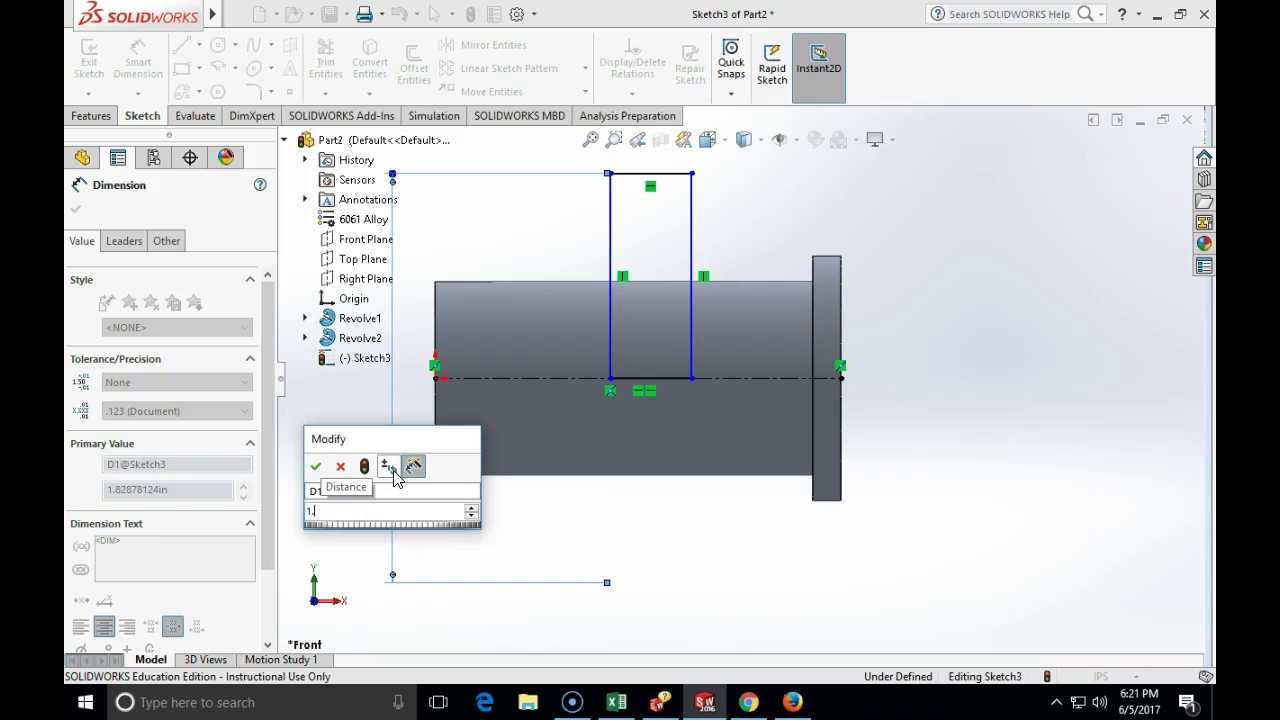
key("Return")
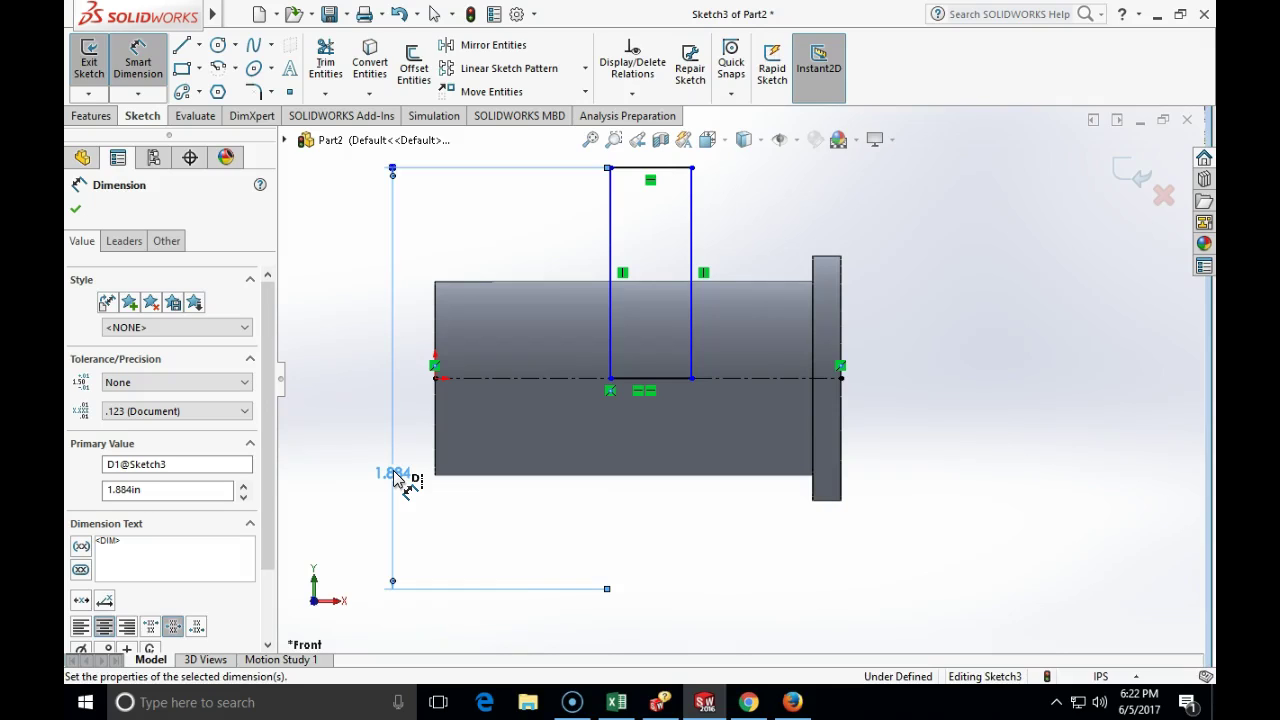
- Dimension the distance from the rectangle's flange-side vertical edge to the flange's outer end face as 11/16 in
left_click(694, 226)
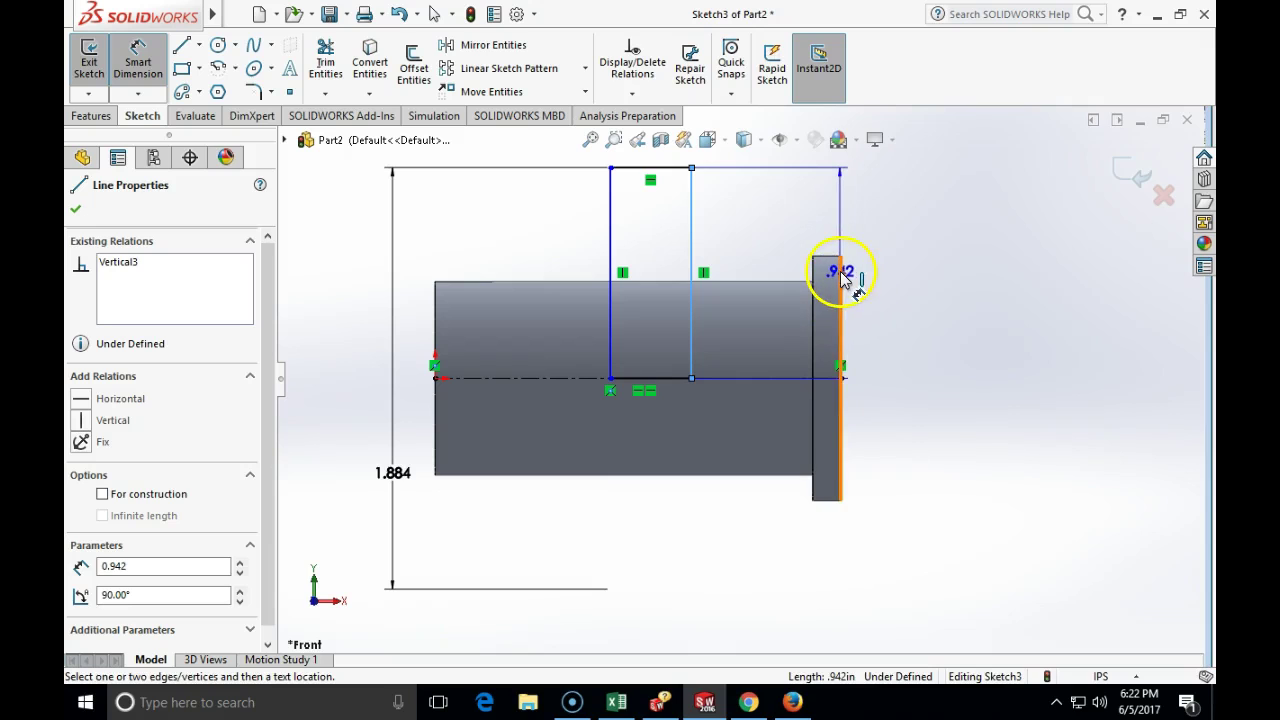
left_click(840, 377)
left_click(765, 540)
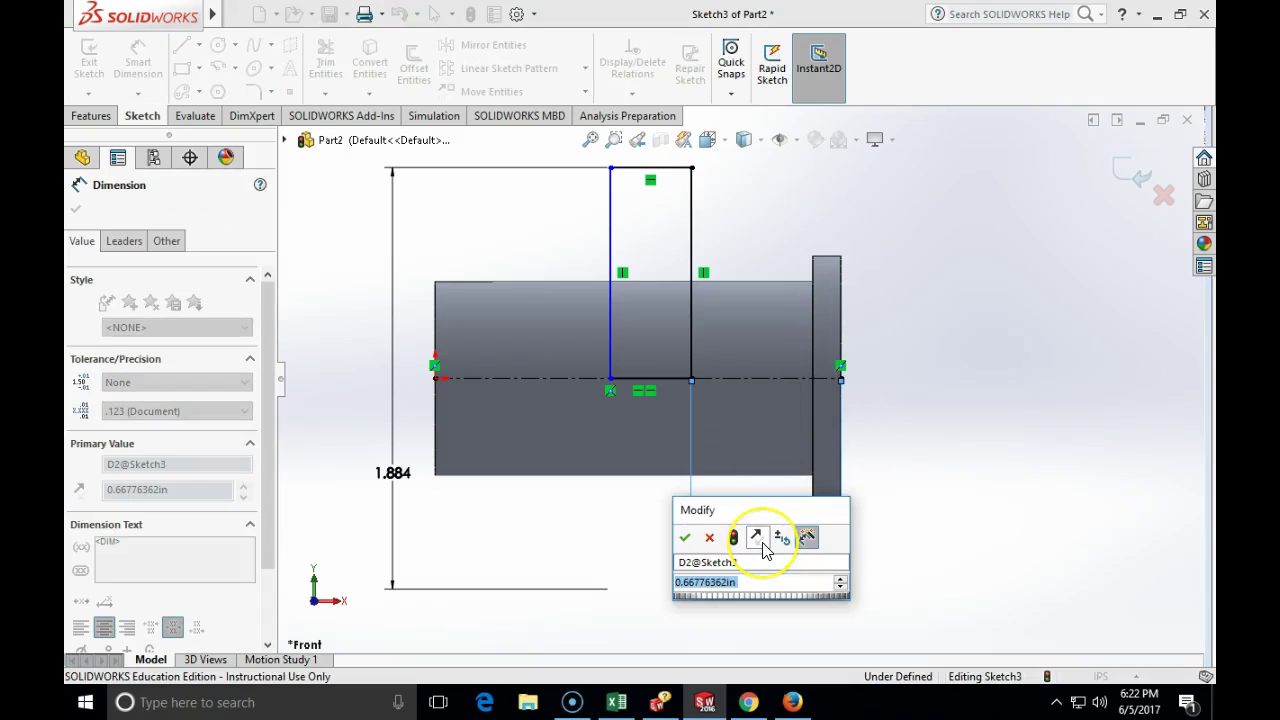
type("11")
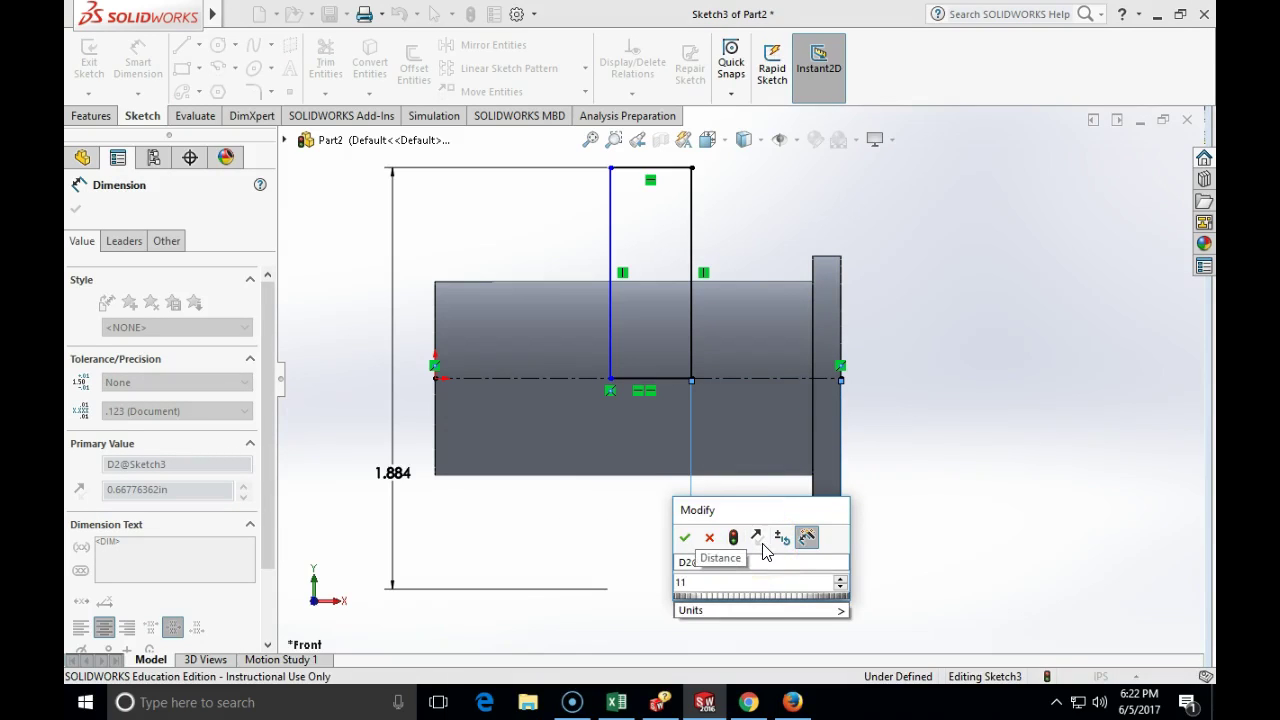
type("/16")
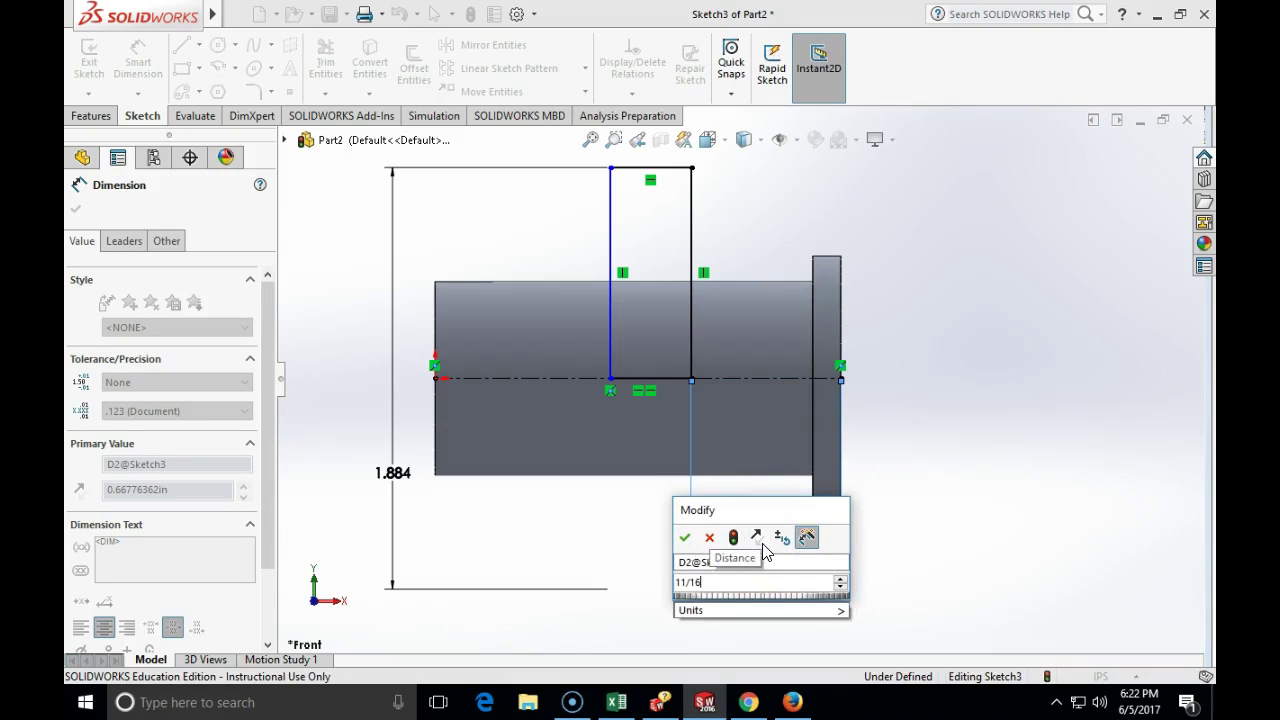
key("Return")
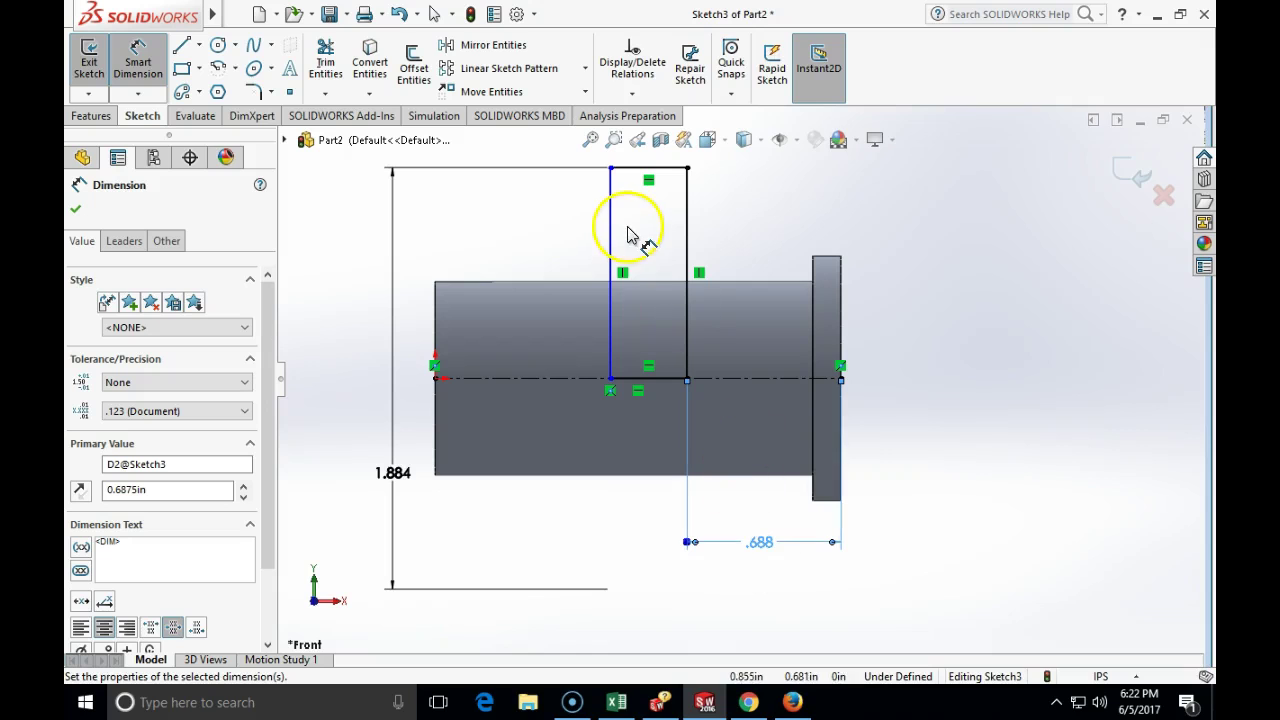
- Dimension the rectangle's width between its two vertical sides as 1/4 in, and exit the sketch
left_click(610, 230)
left_click(684, 222)
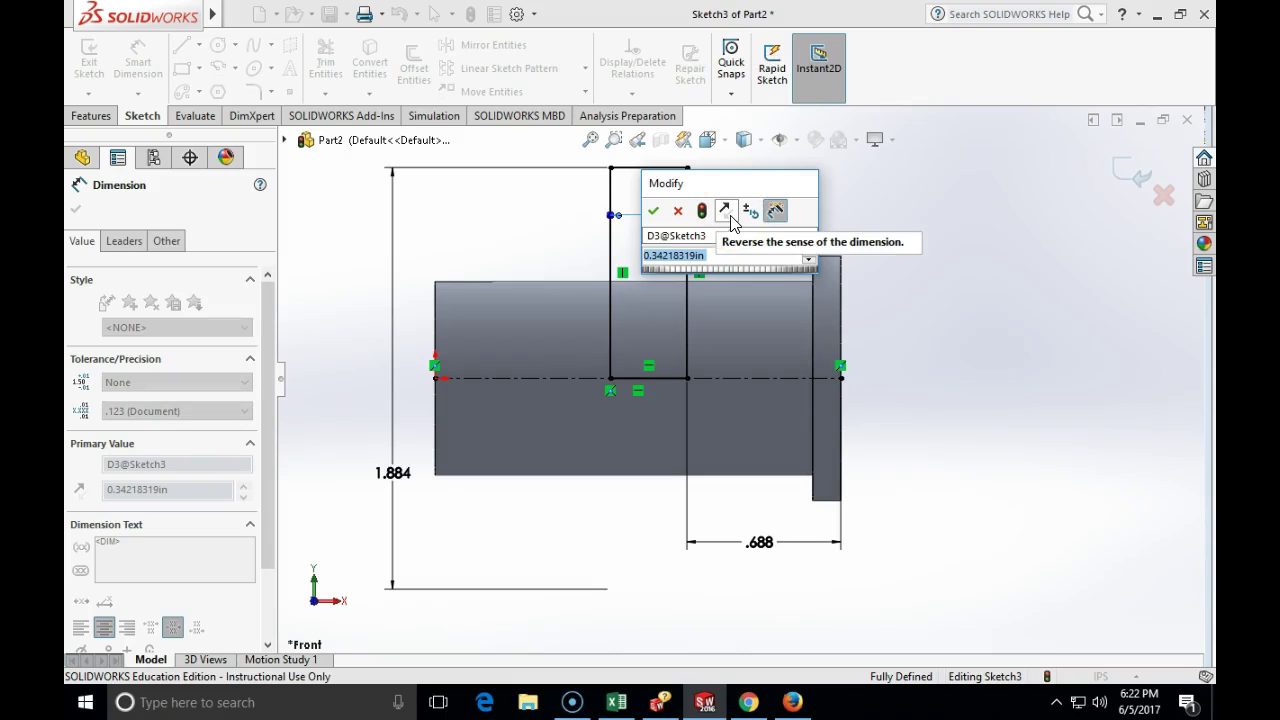
type("1/4")
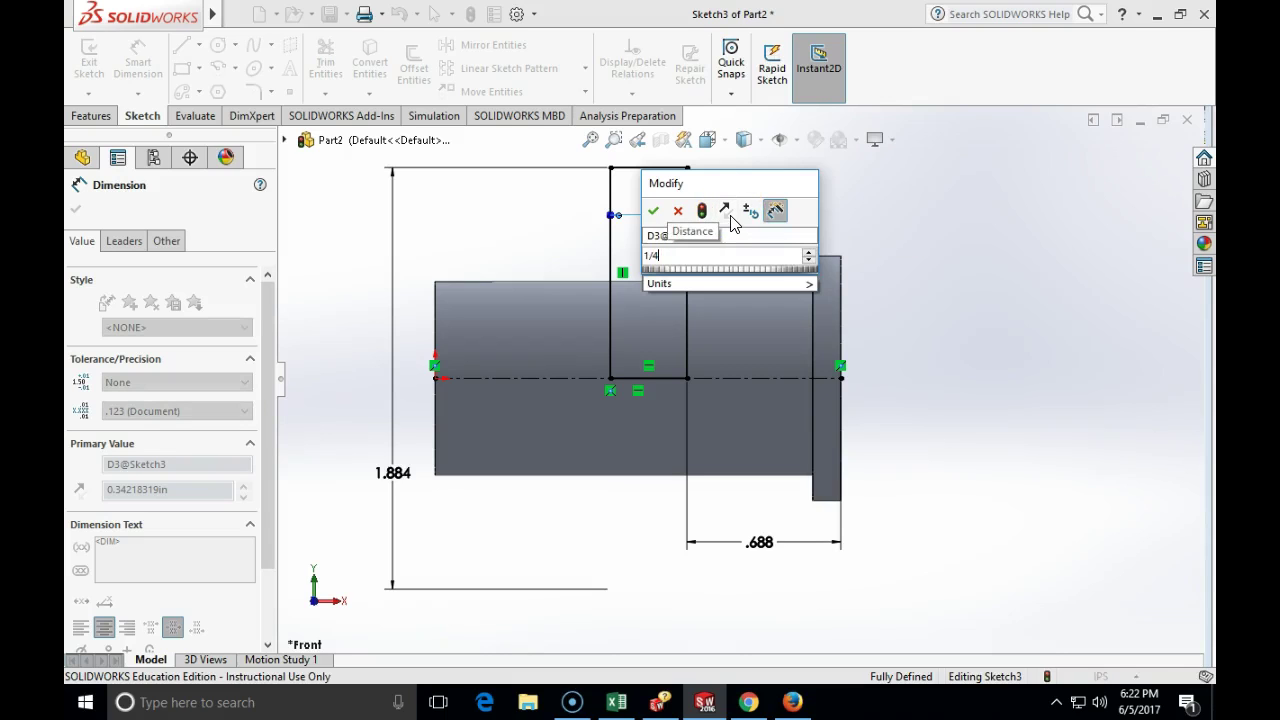
key("Return")
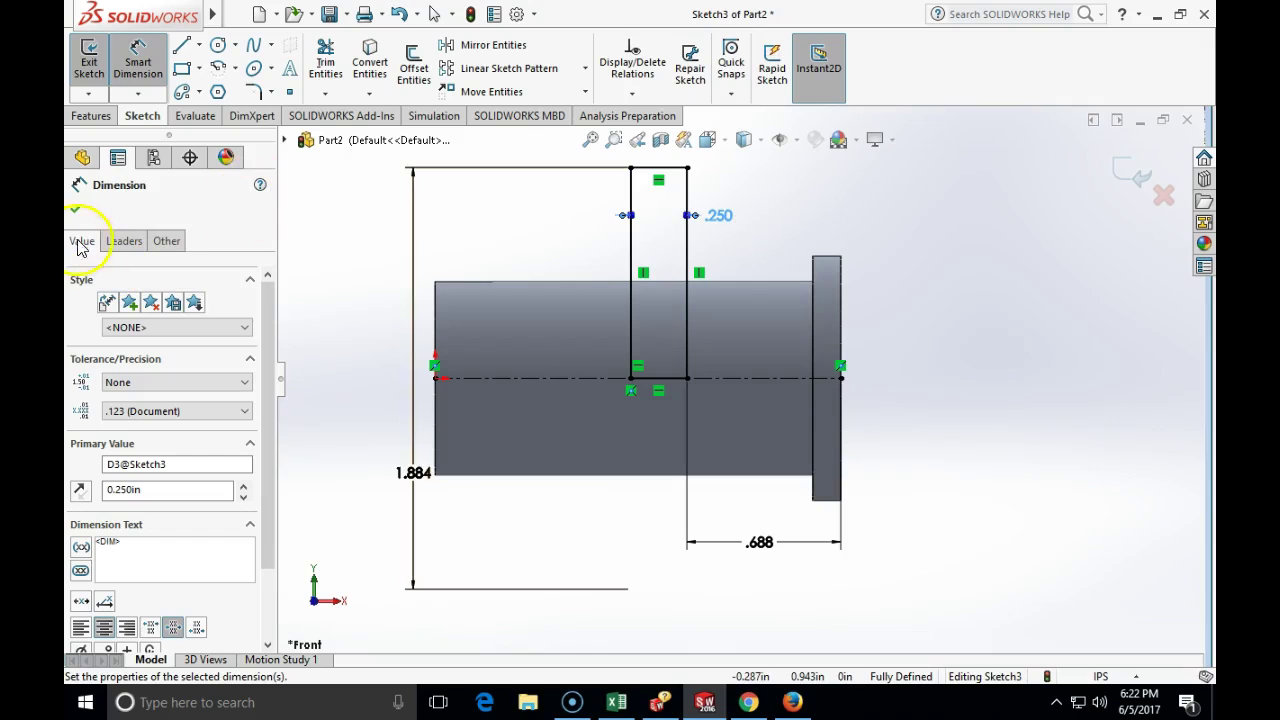
left_click(77, 212)
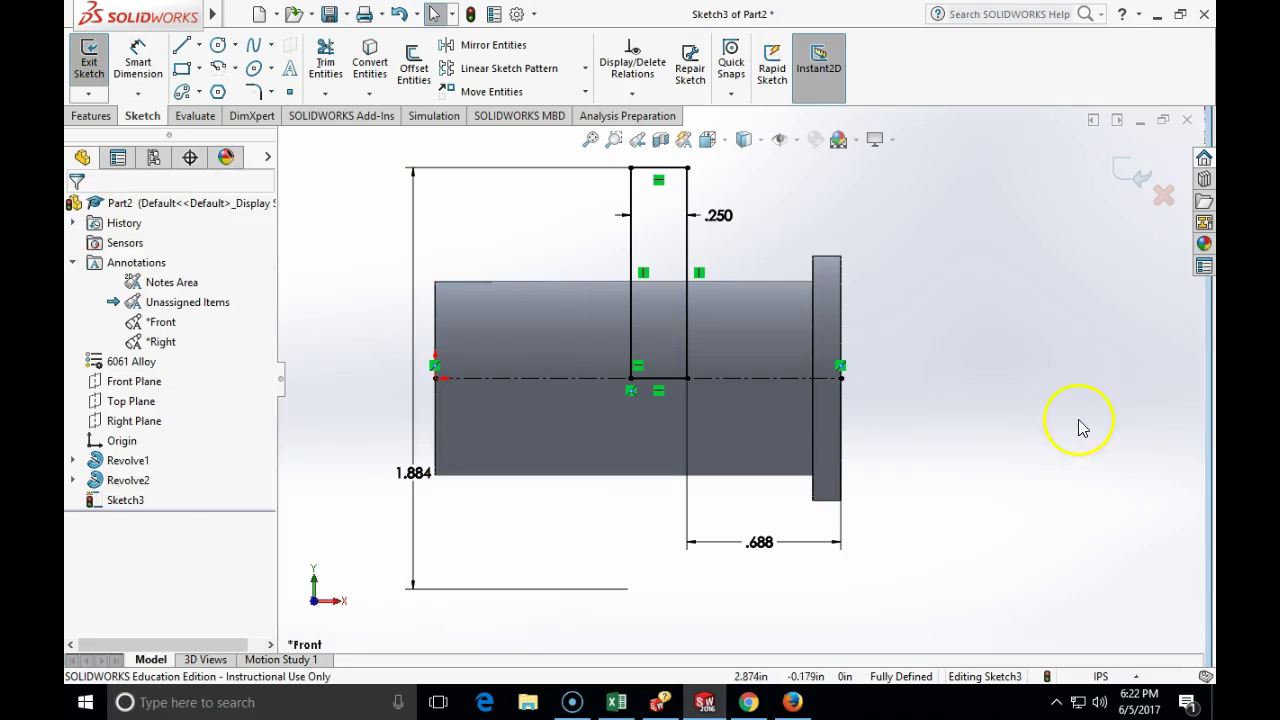
left_click(1135, 178)
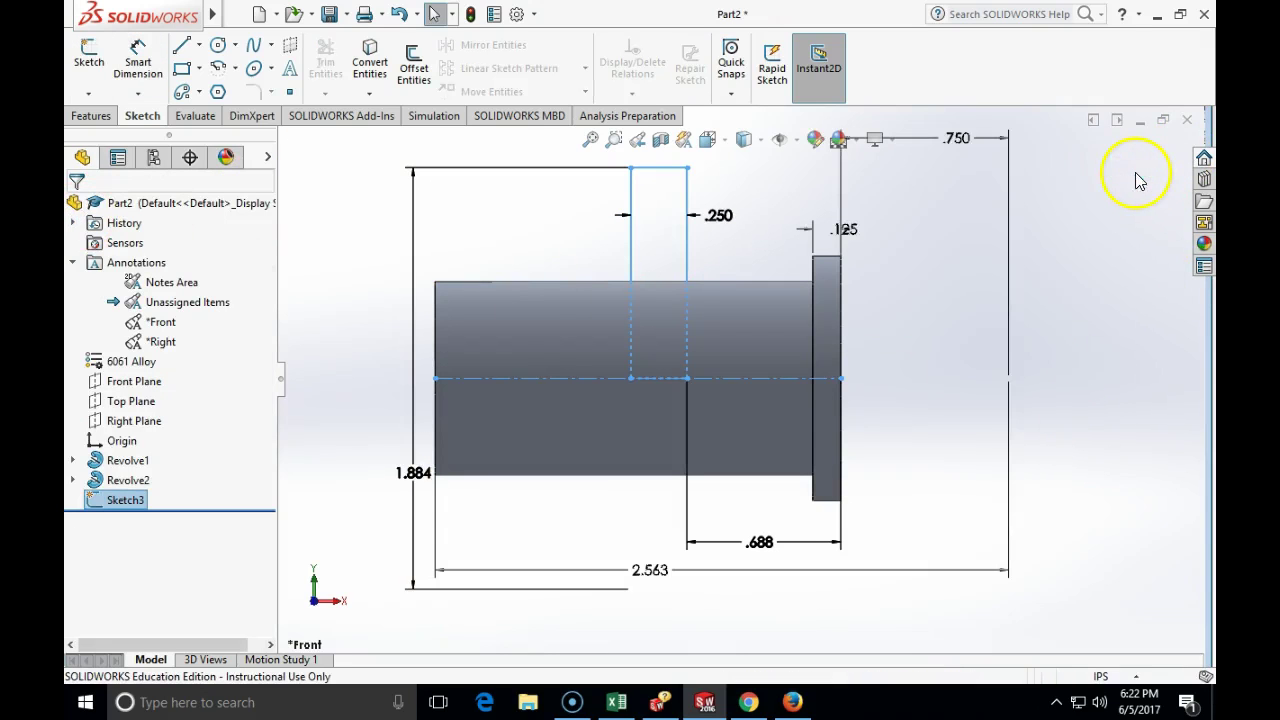
- Revolve the collar rectangle 360 degrees around its centerline, merged with the part
left_click(94, 117)
left_click(153, 62)
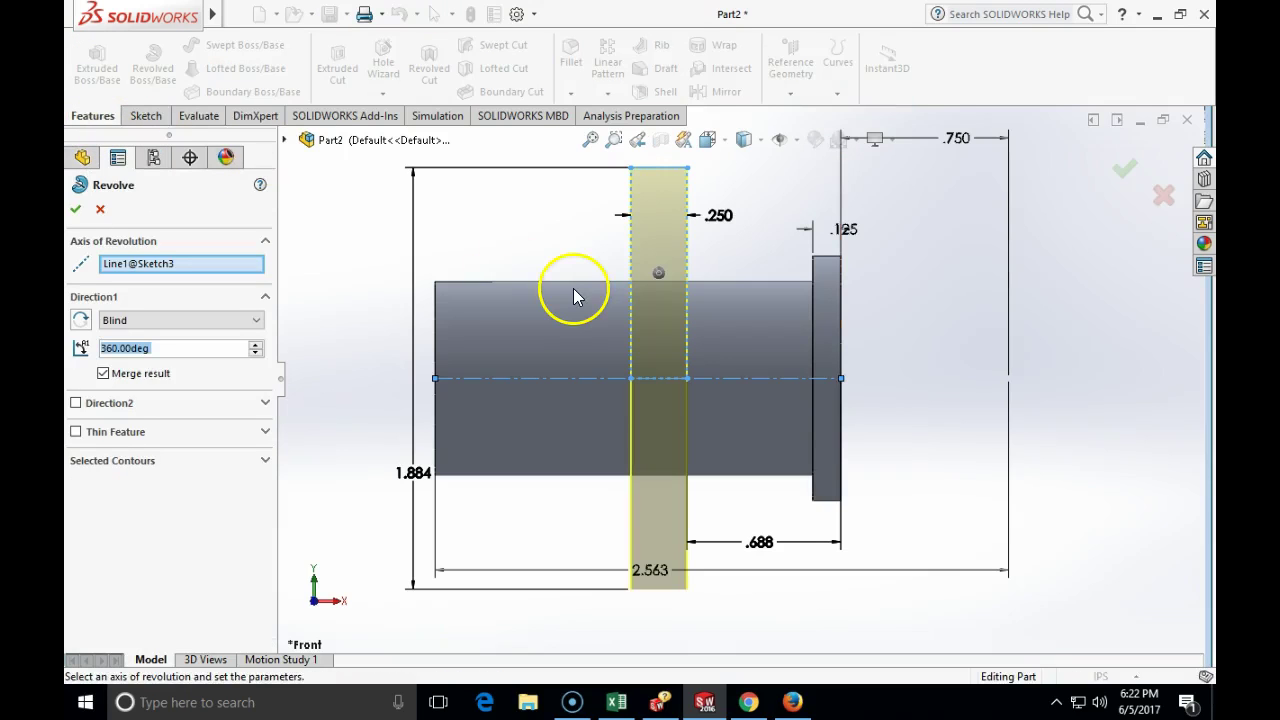
left_click(74, 211)
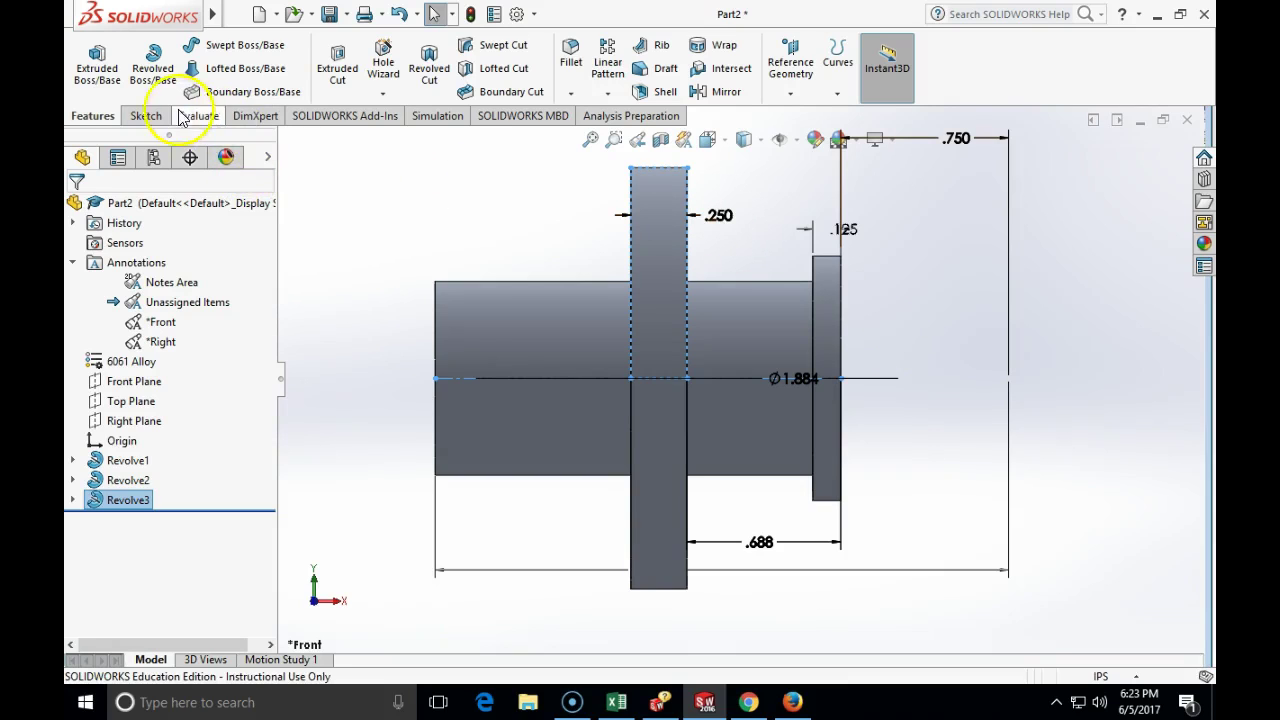
- Start a sketch on the Front Plane and draw a horizontal centerline about 2.287 in long from the origin past the end flange
left_click(145, 115)
left_click(88, 55)
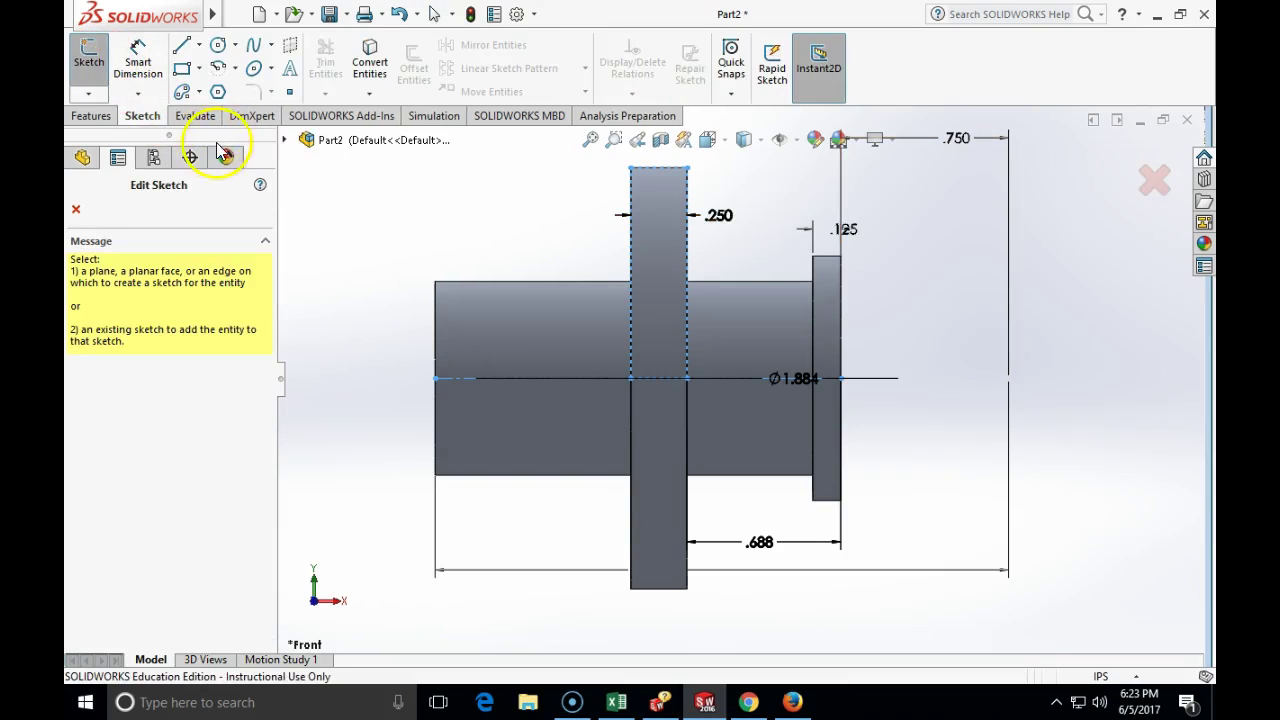
left_click(284, 140)
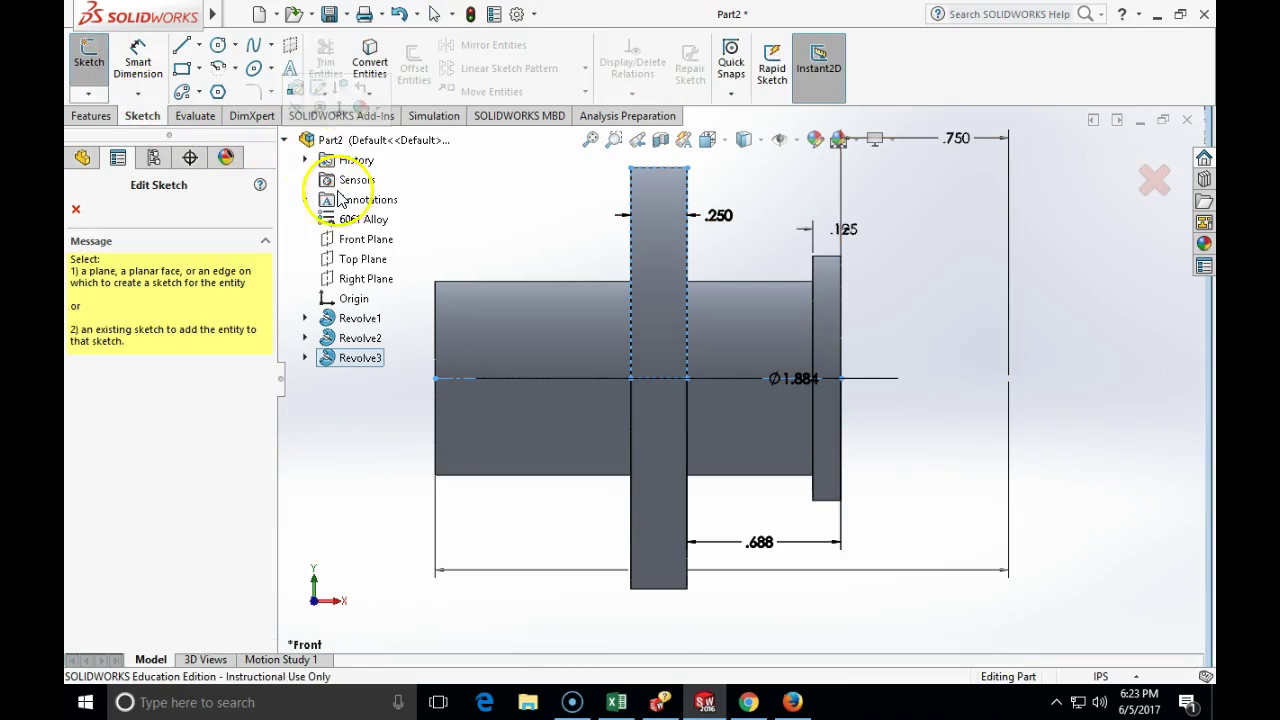
left_click(360, 240)
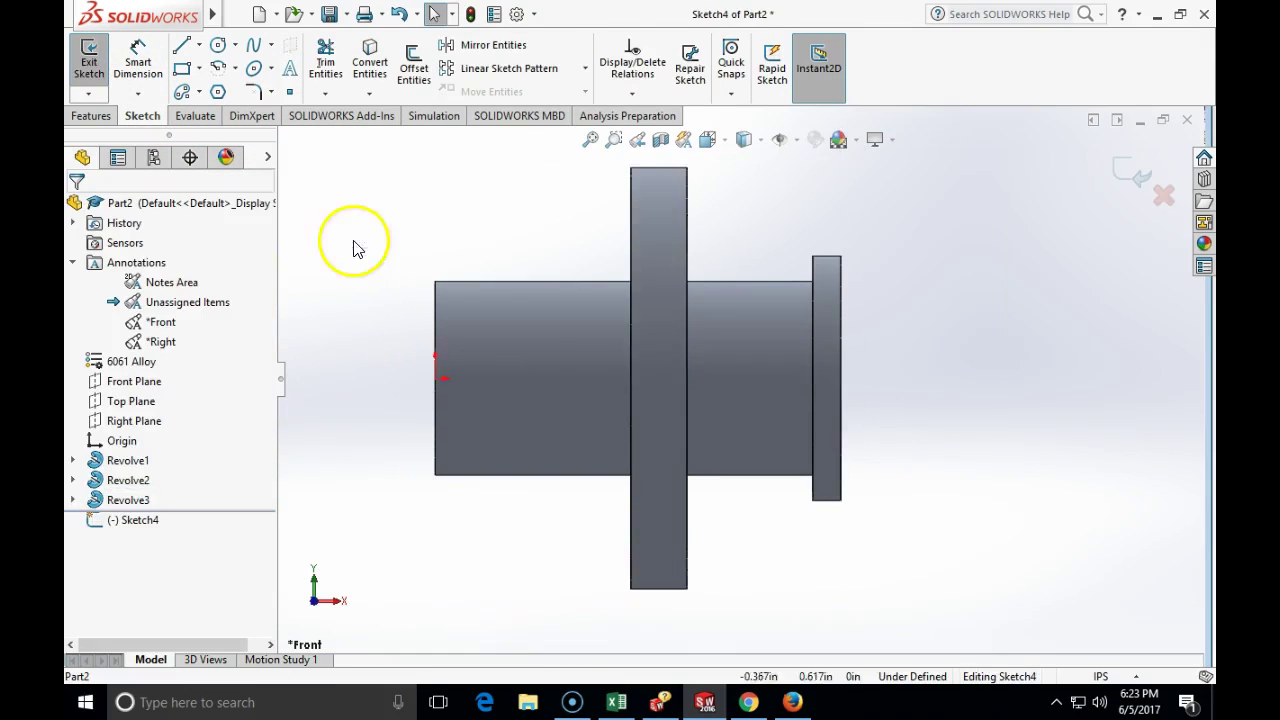
left_click(181, 70)
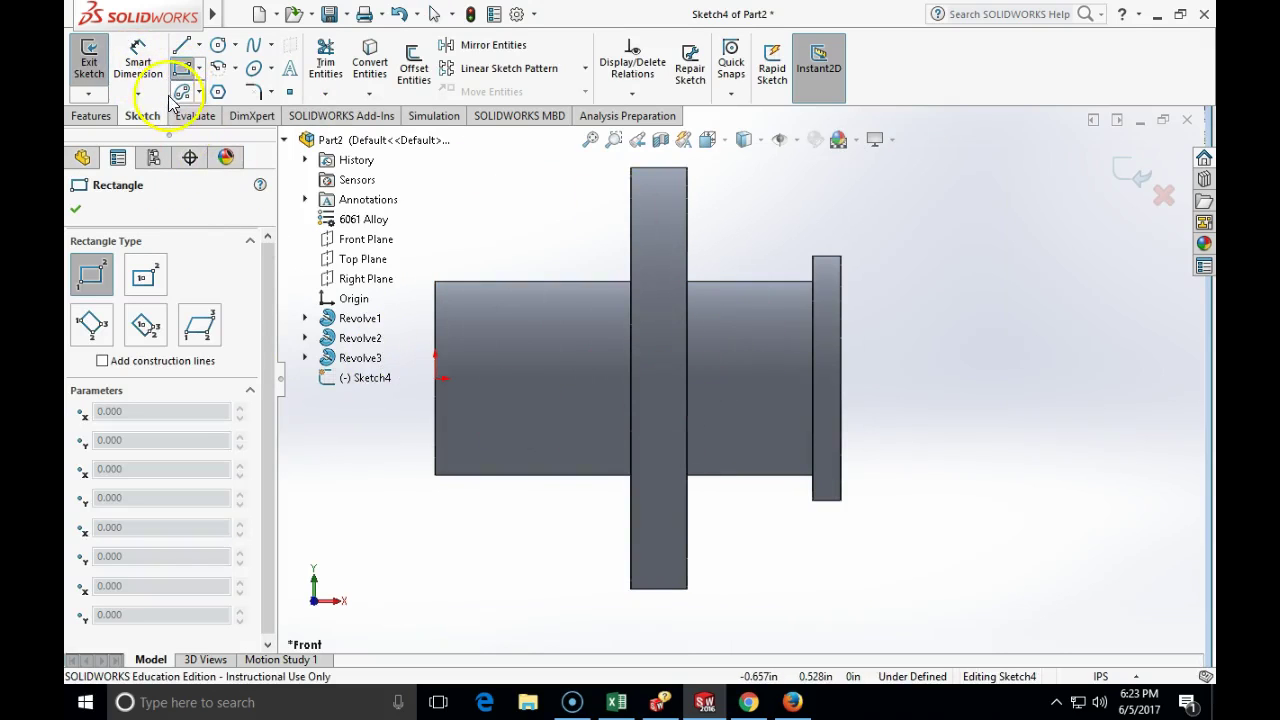
left_click(198, 45)
left_click(218, 90)
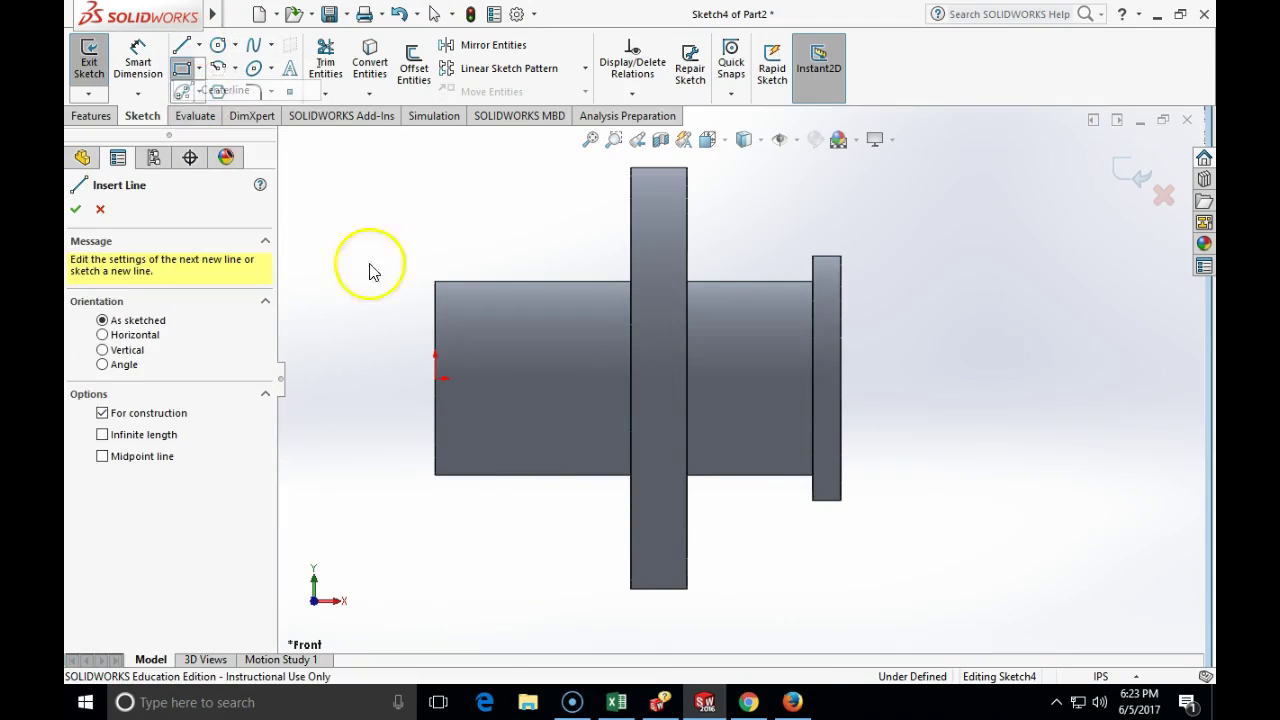
left_click(437, 378)
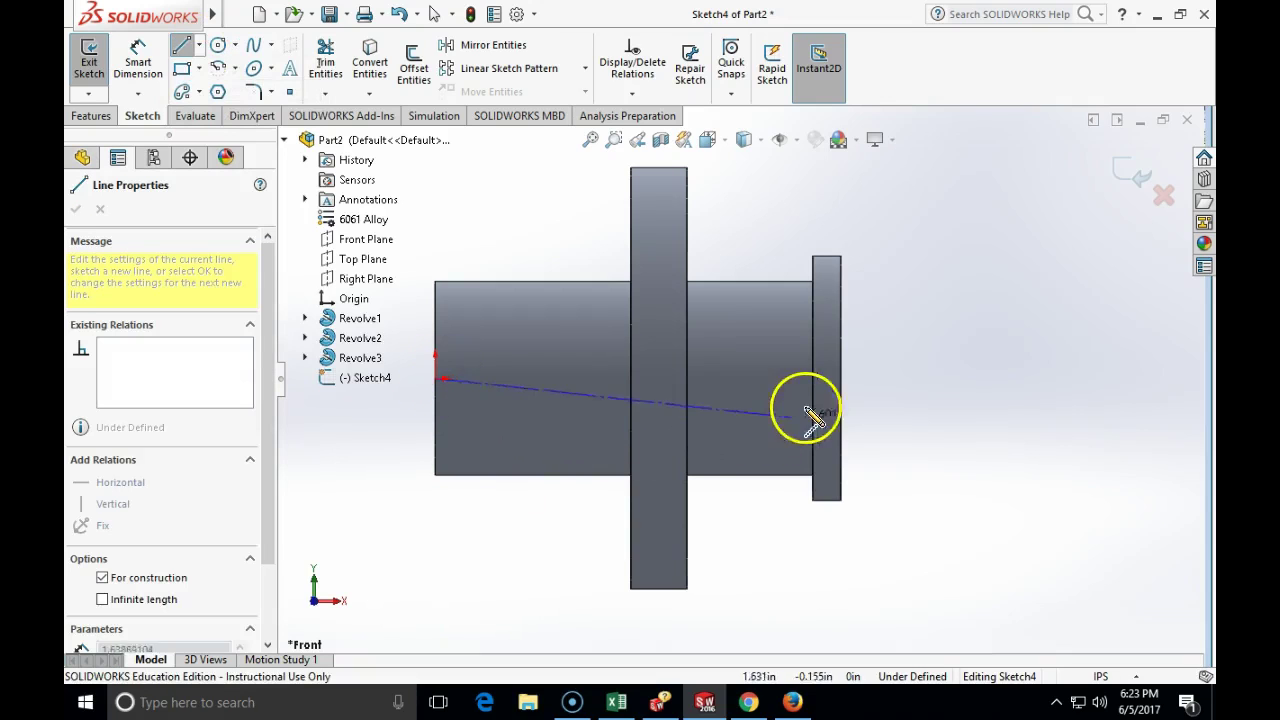
left_click(948, 379)
key("Escape")
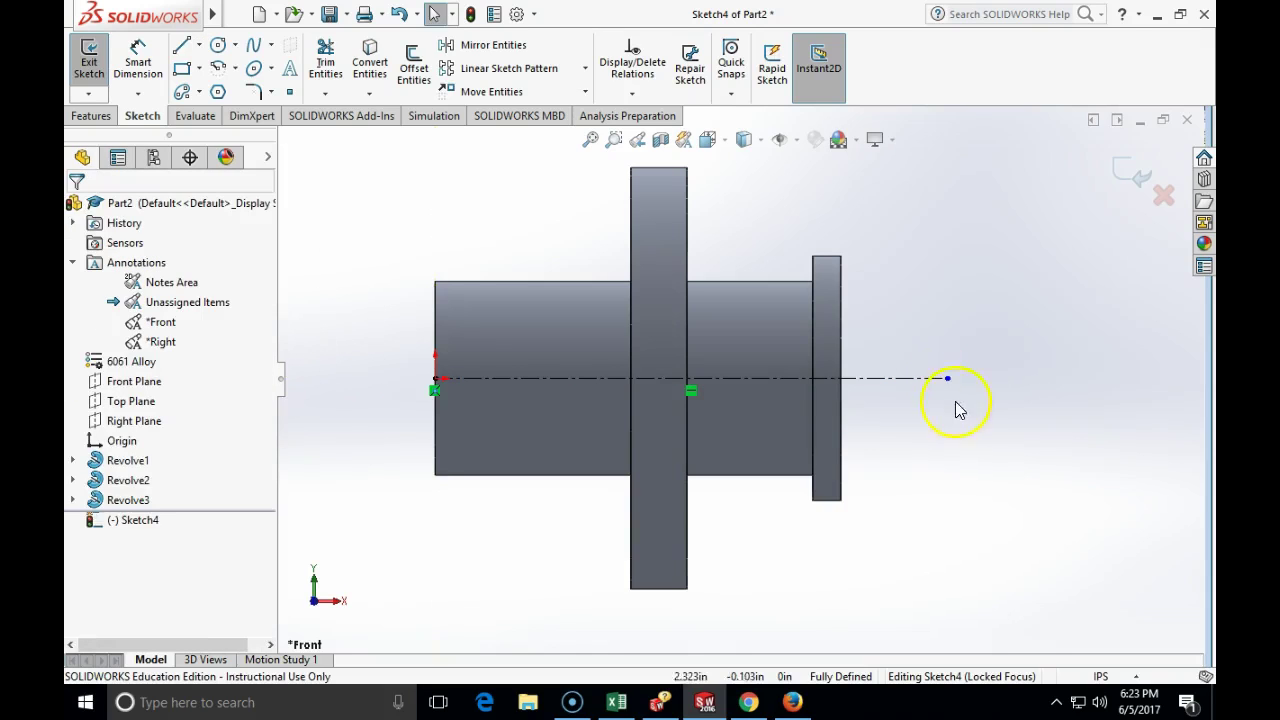
- Dimension the distance from the flange's outer face to the centerline's free endpoint as .75 in
left_click(138, 62)
left_click(841, 338)
left_click(947, 378)
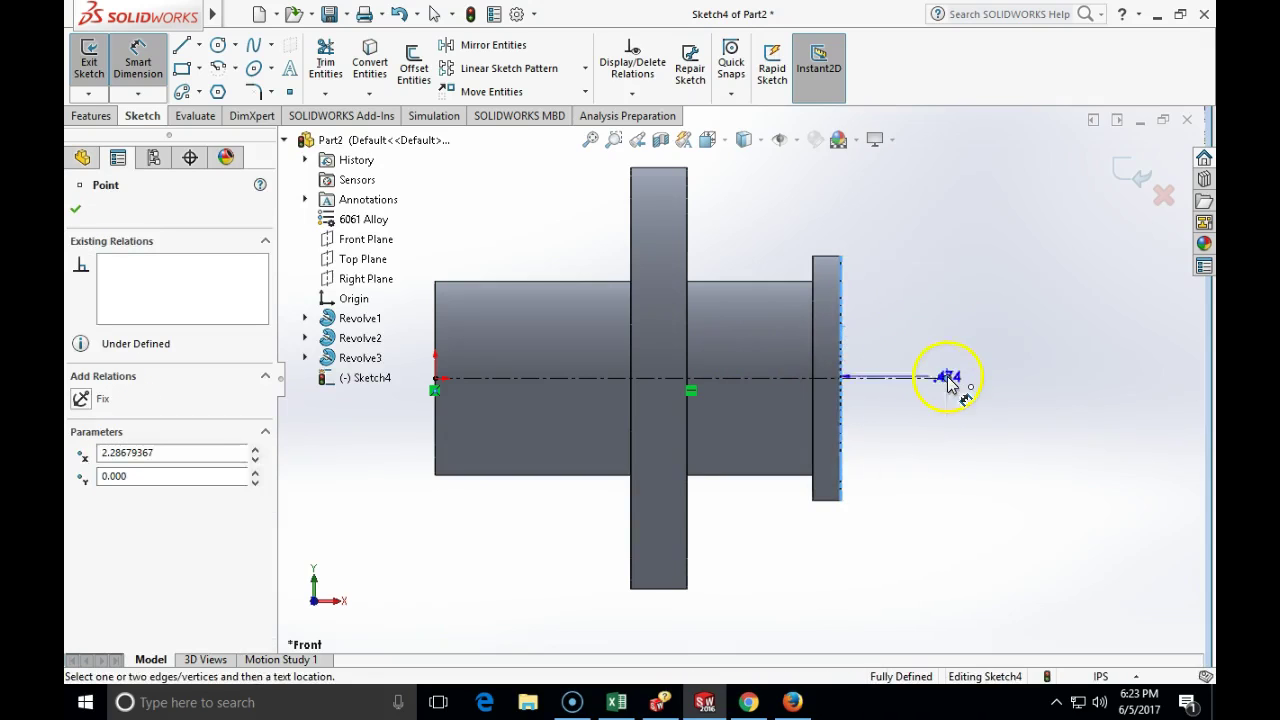
left_click(966, 298)
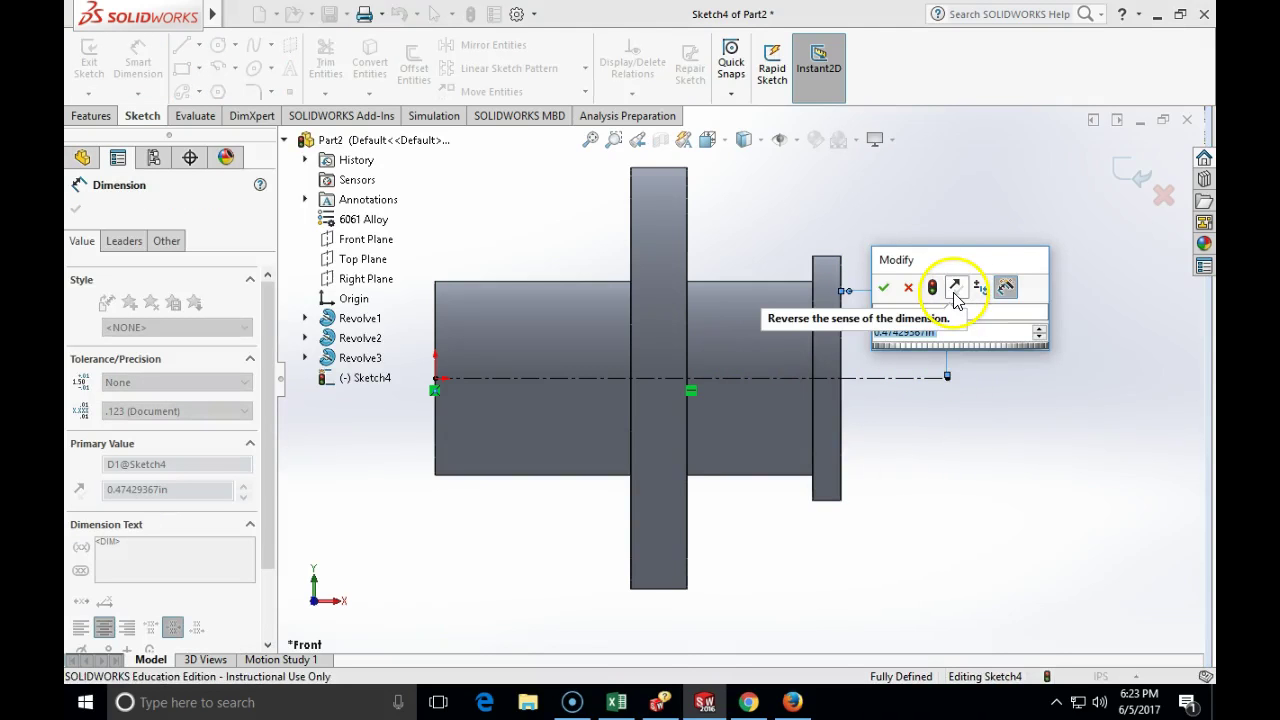
type(".75")
key("Return")
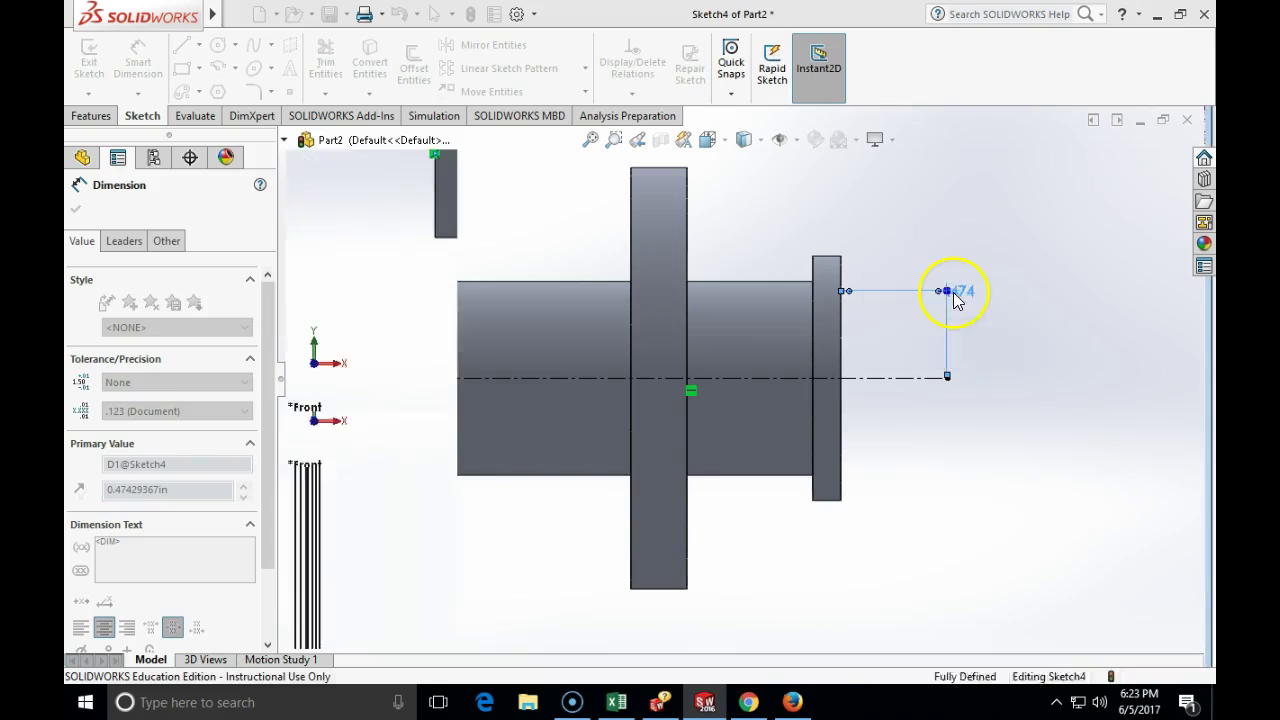
left_click(75, 208)
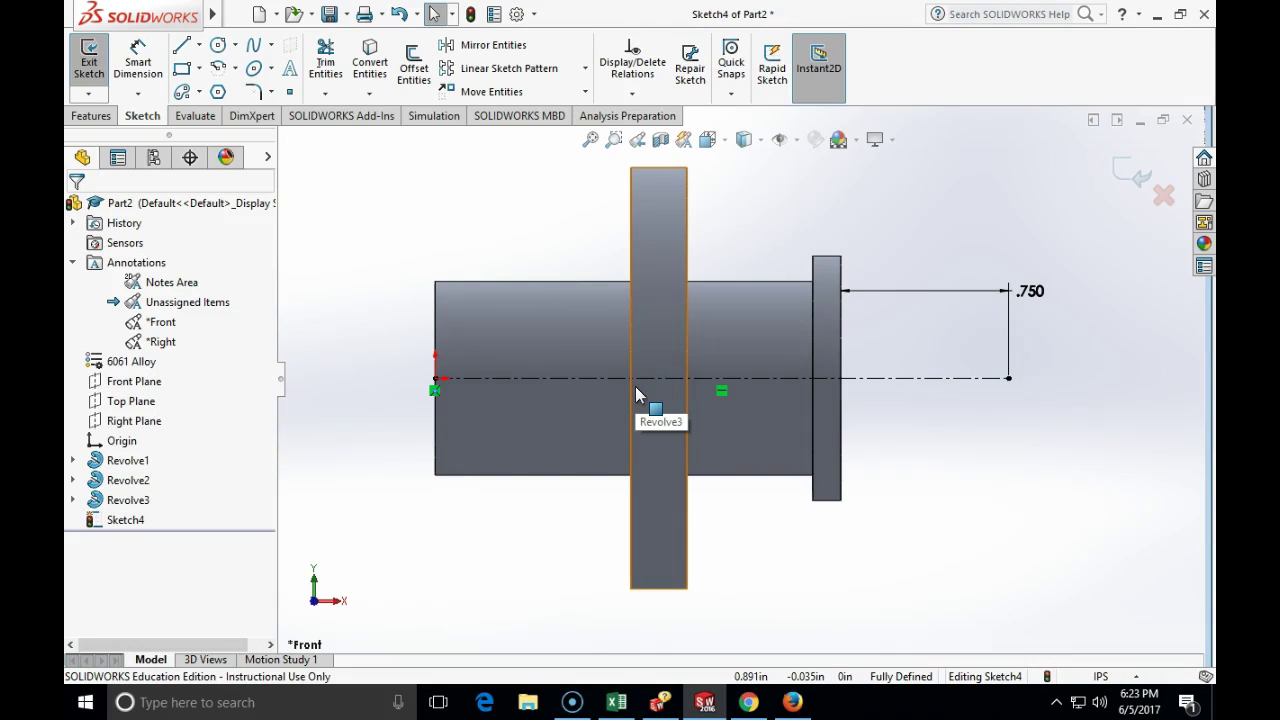
- Sketch a corner rectangle about .291 in high from the centerline's free endpoint to the flange's outer face
left_click(182, 68)
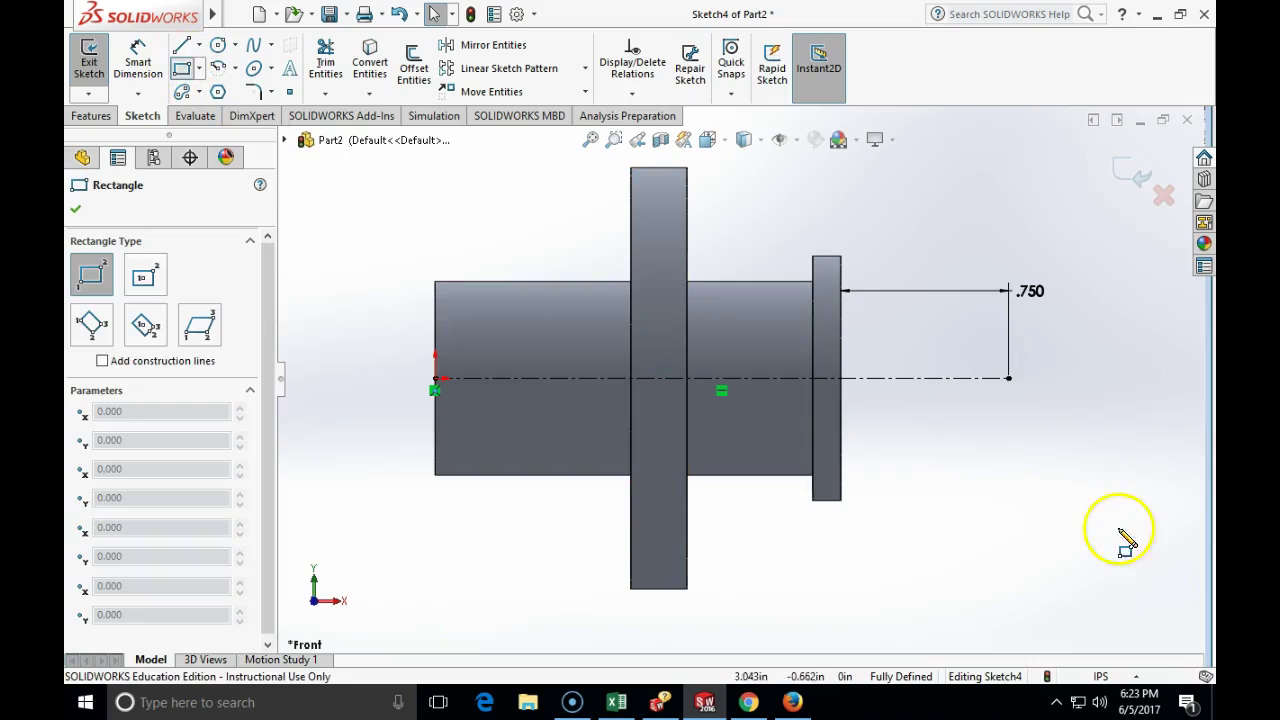
left_click_drag(1028, 390, 841, 313)
key("Escape")
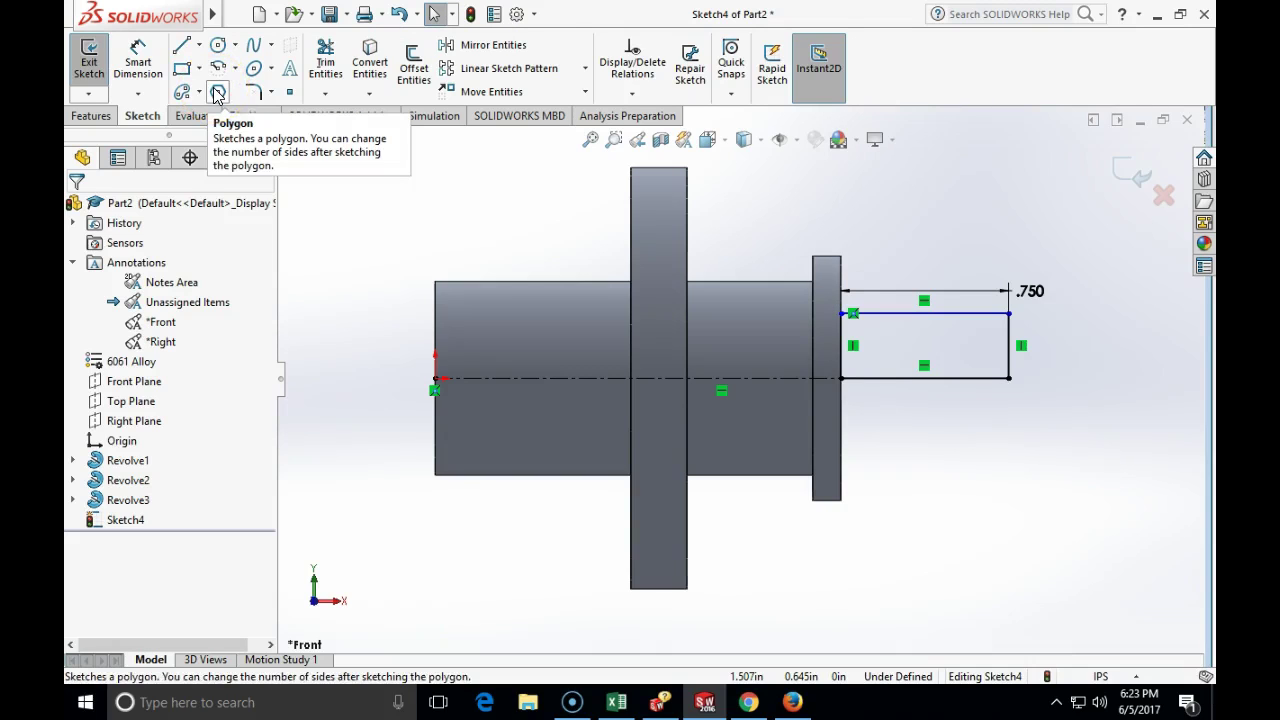
- Add a diameter dimension of 9/16 in between the rectangle's upper edge and the centerline, and exit the sketch
left_click(138, 62)
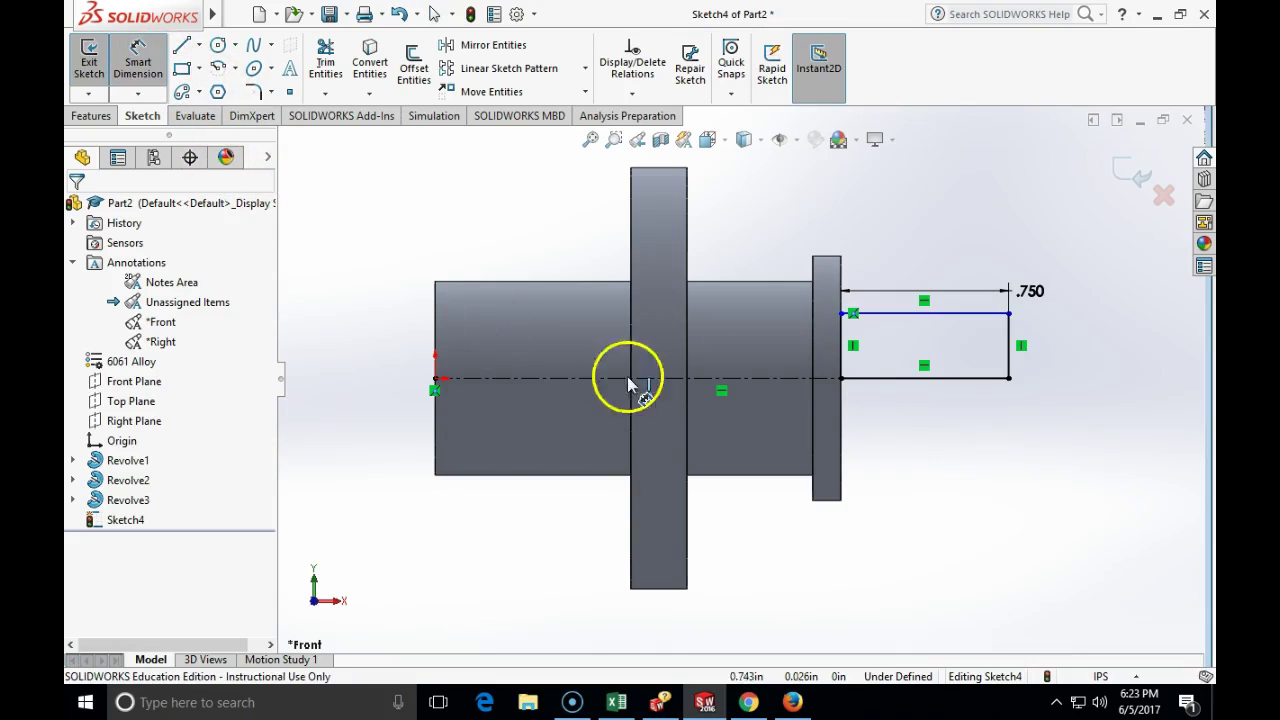
left_click(895, 314)
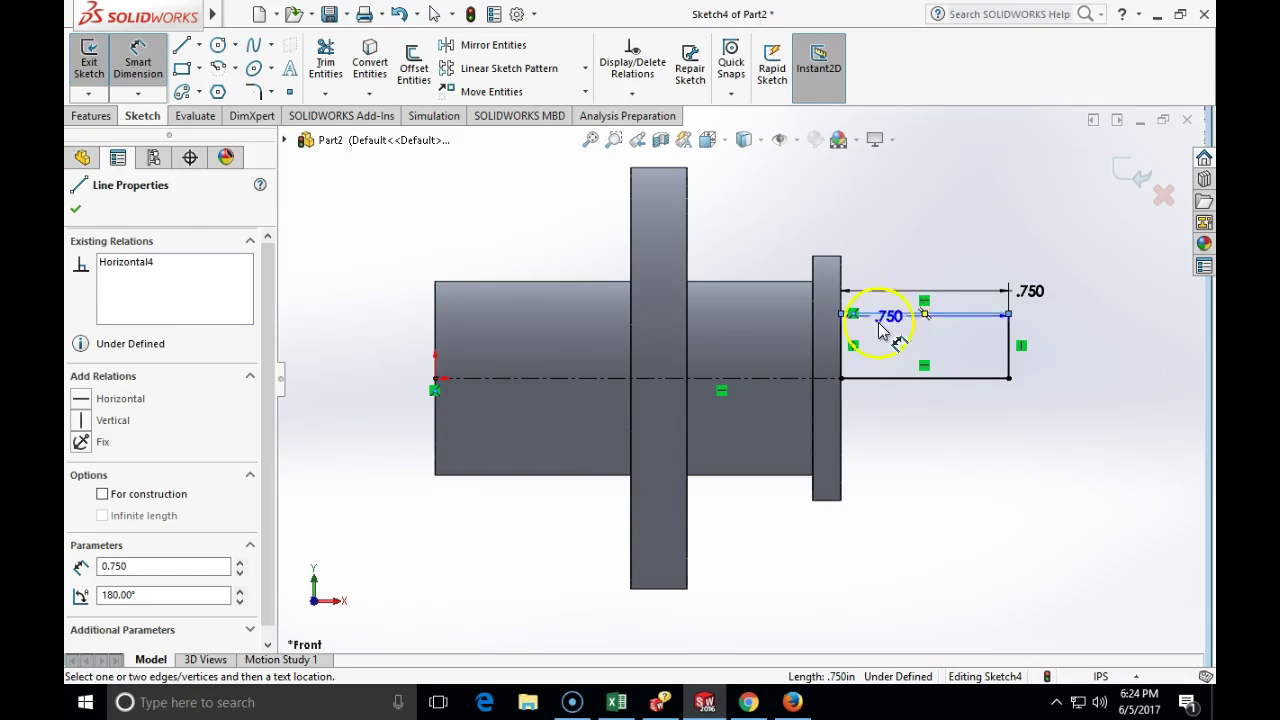
left_click(760, 380)
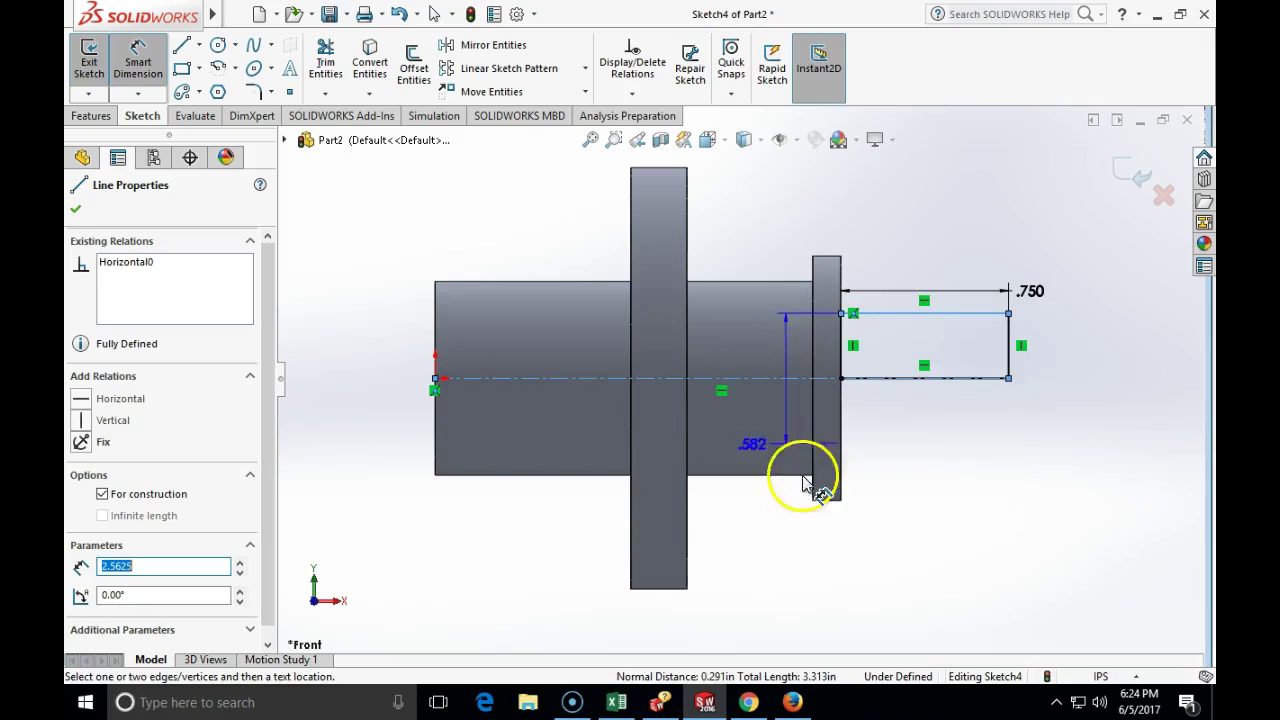
left_click(910, 527)
type("9")
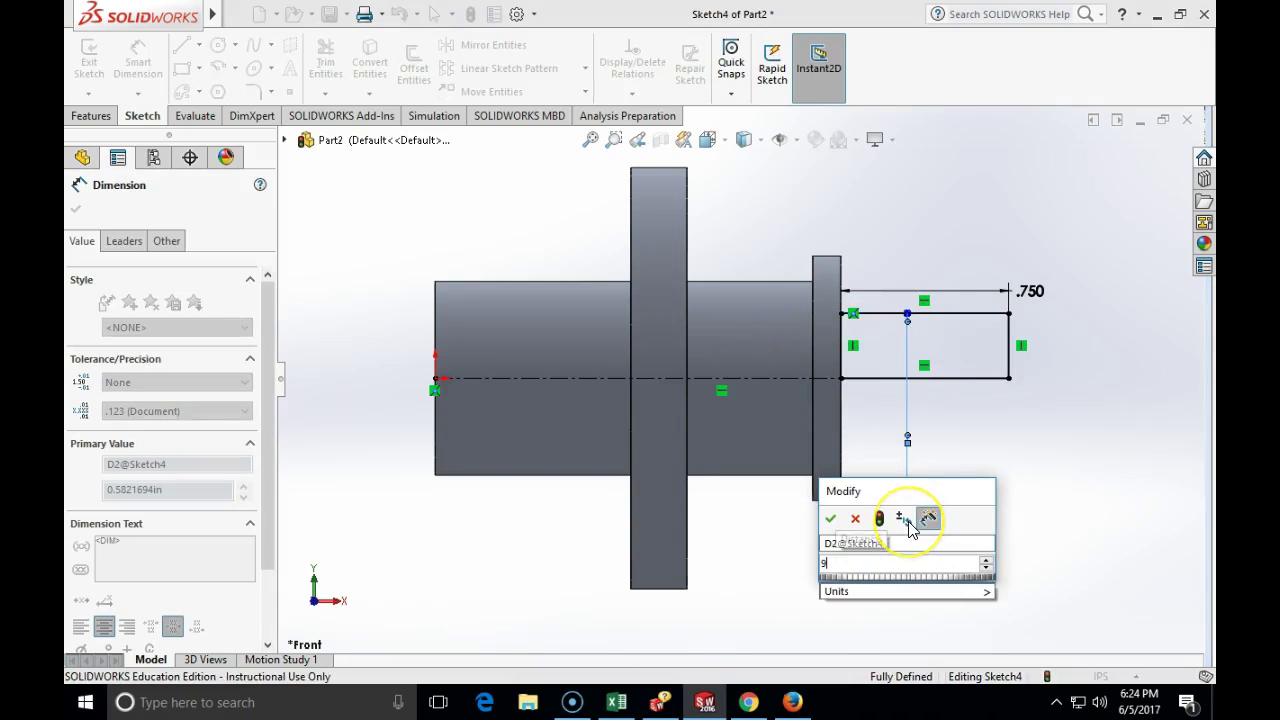
type("/16")
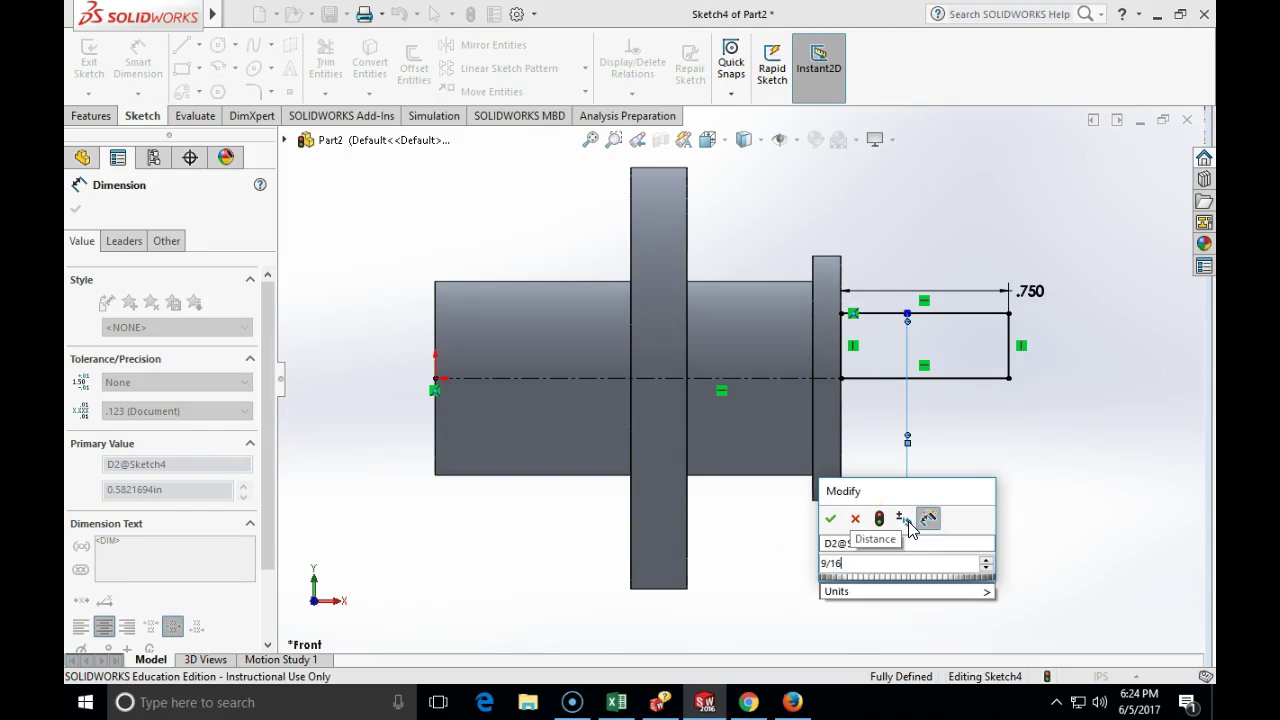
key("Return")
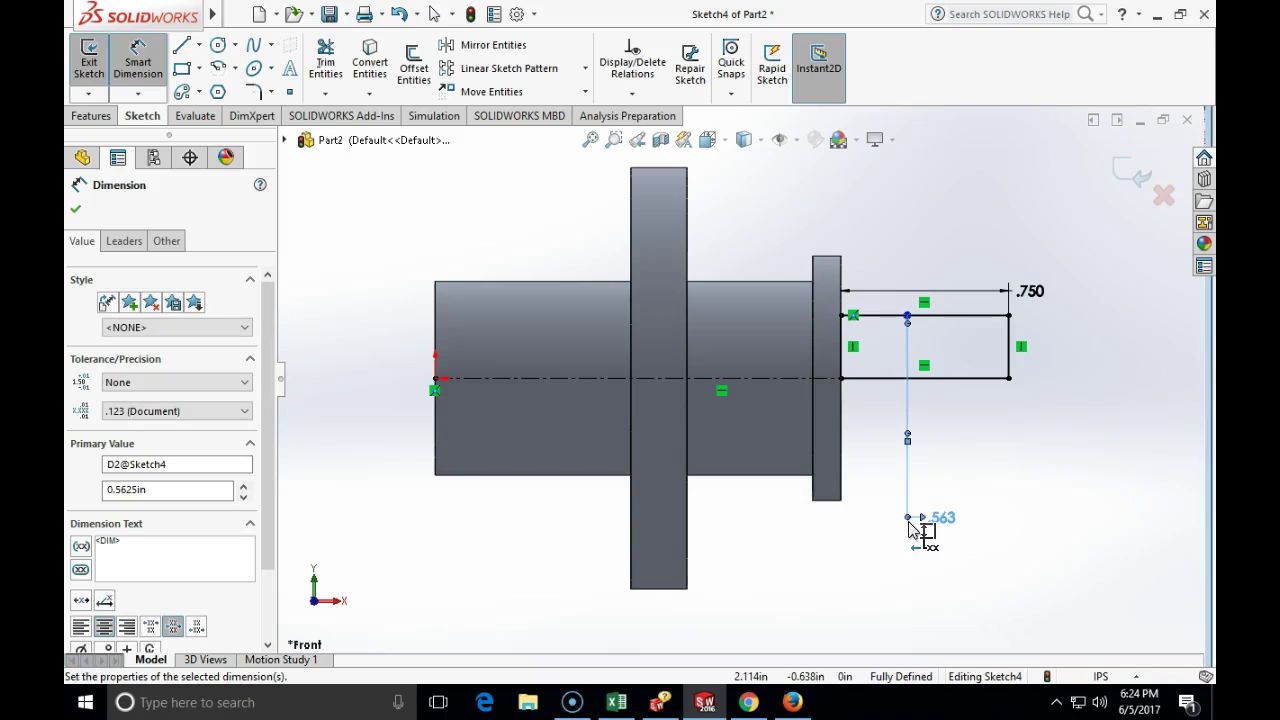
left_click(1134, 177)
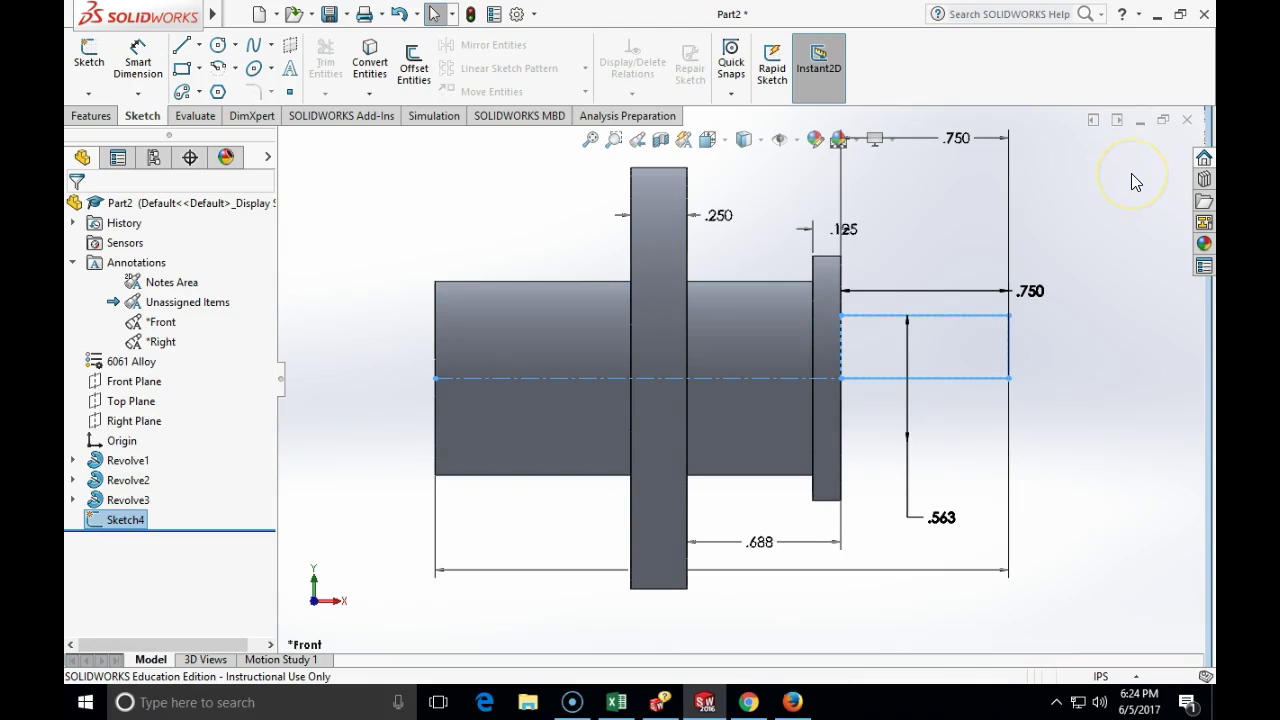
- Revolve the rectangle beyond the flange 360 degrees around the centerline into an end shaft
left_click(100, 127)
left_click(150, 68)
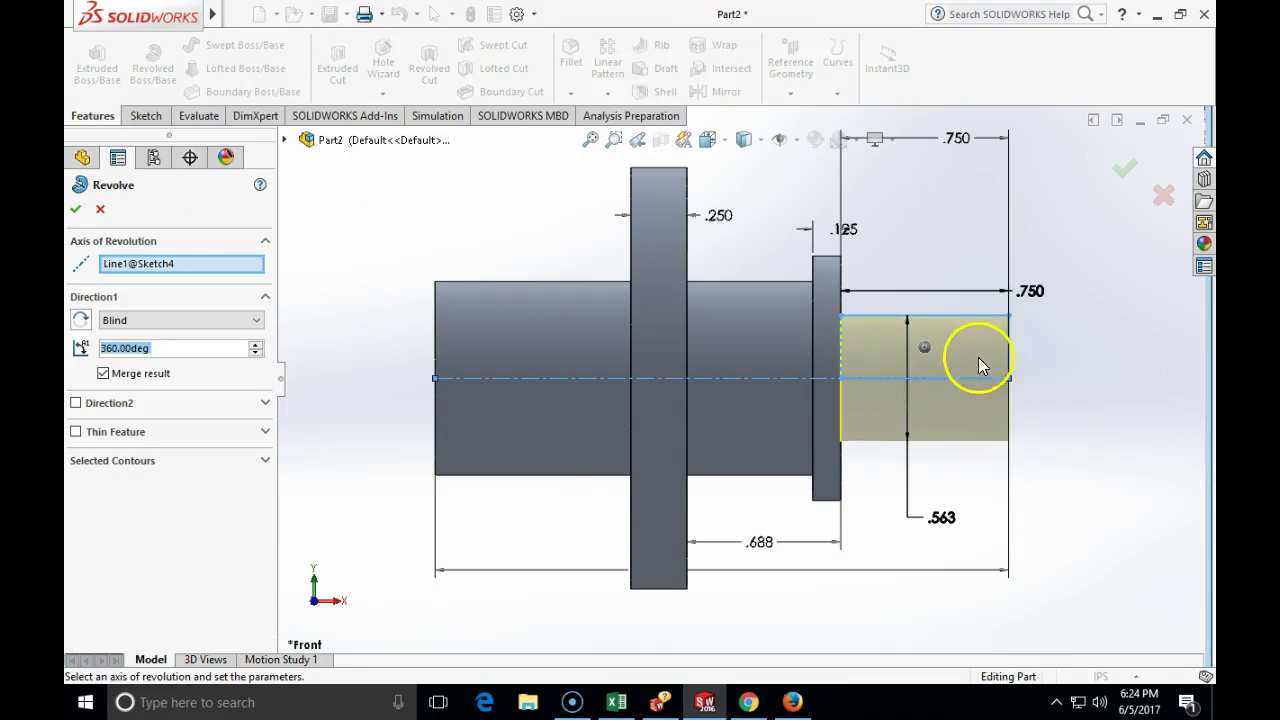
left_click(75, 209)
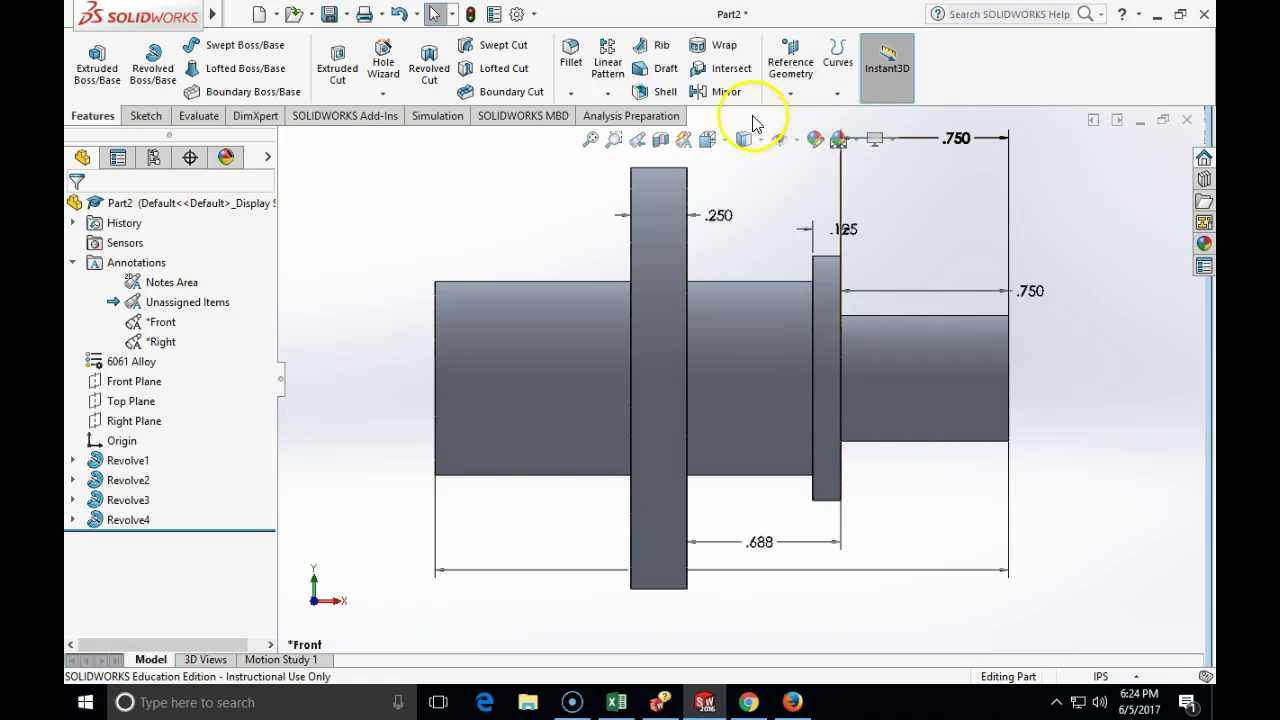
- Start a plain drilled hole with the Hole Wizard and set its size to 1/2
left_click(383, 64)
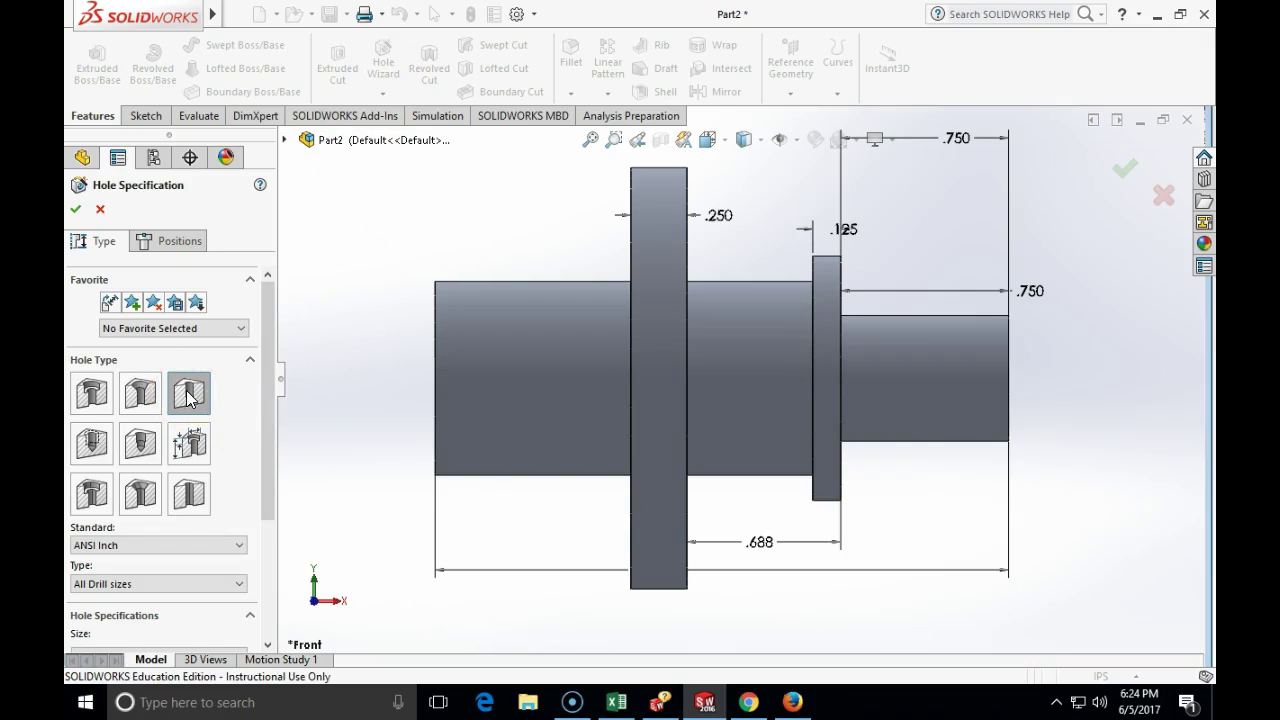
left_click_drag(266, 483, 275, 563)
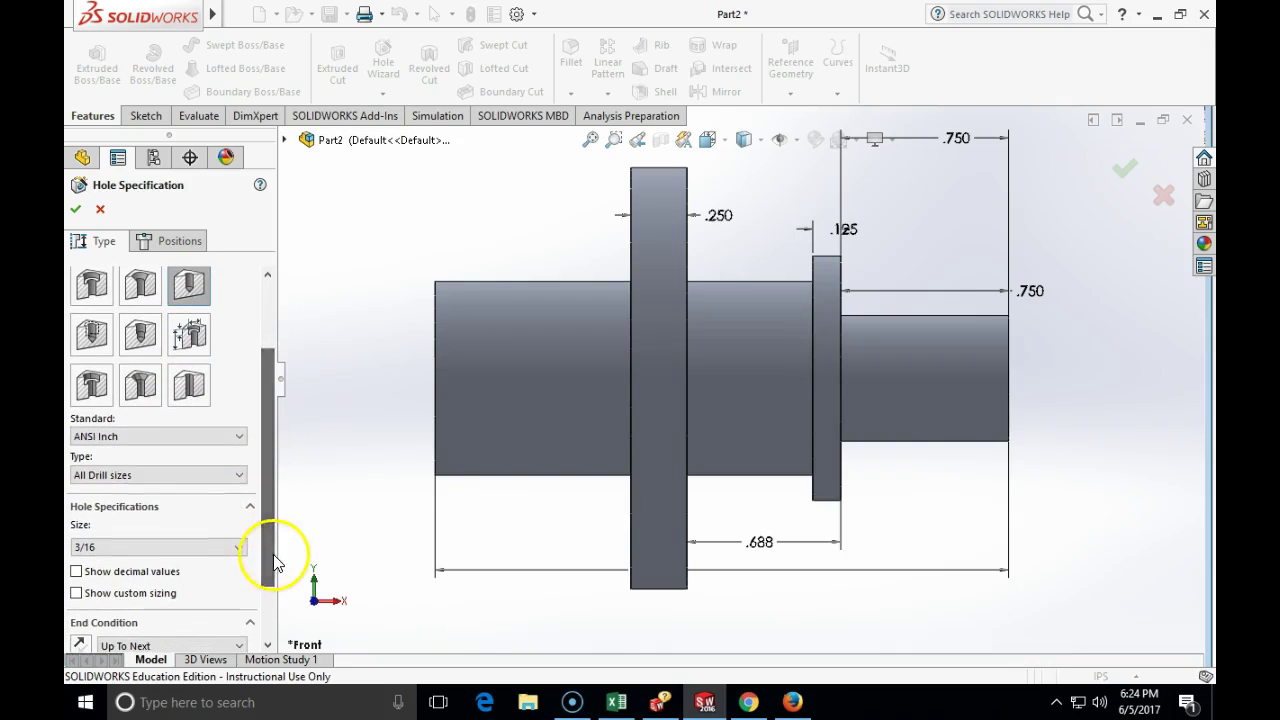
left_click(240, 548)
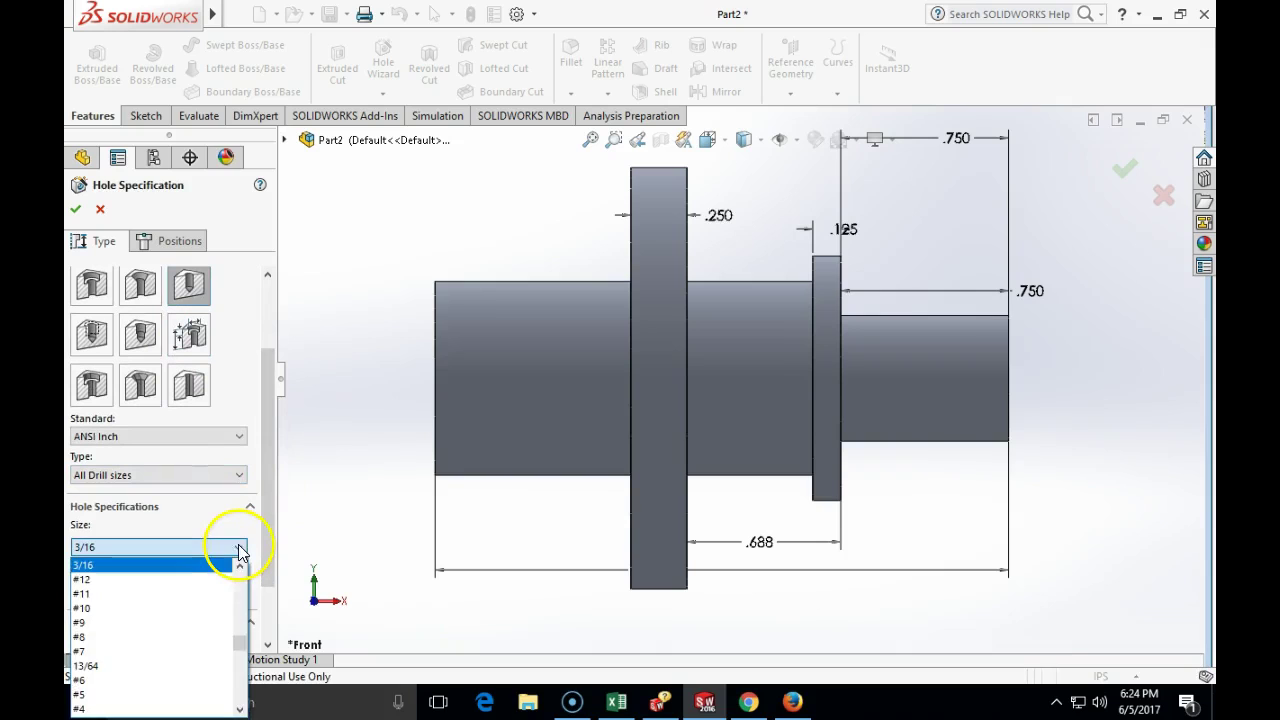
left_click(171, 550)
left_click(165, 548)
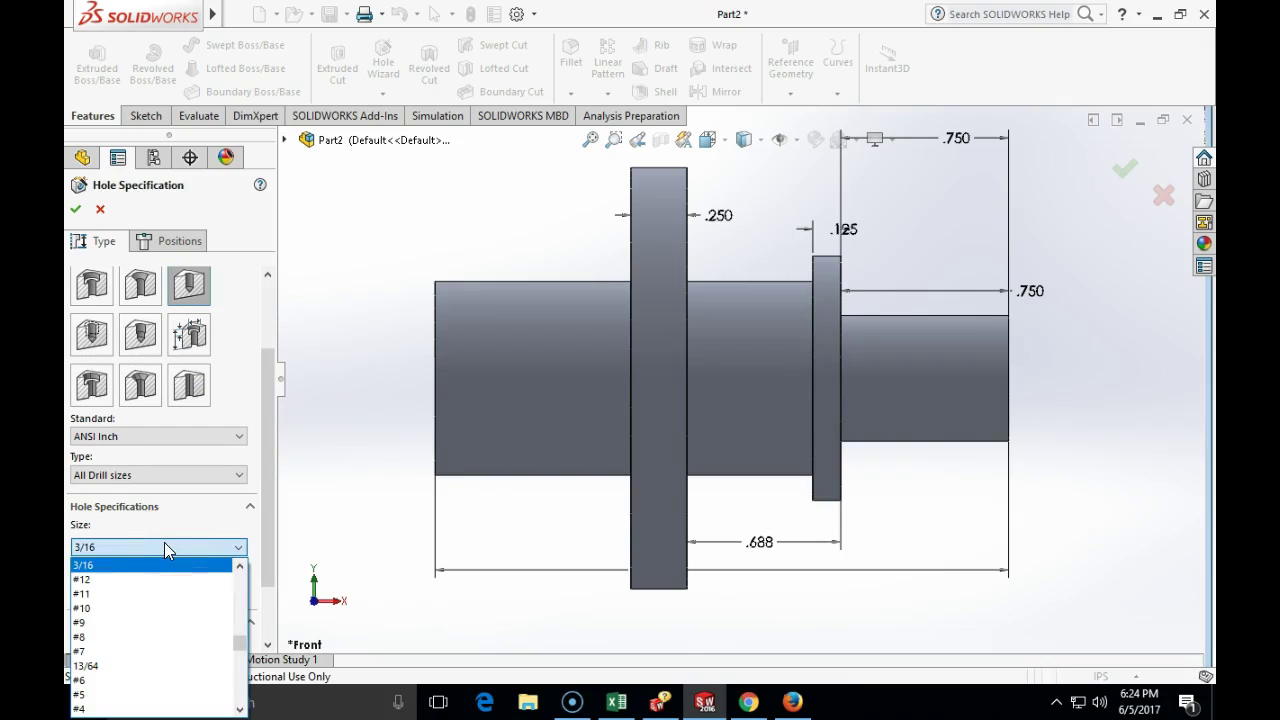
key("1")
key("1")
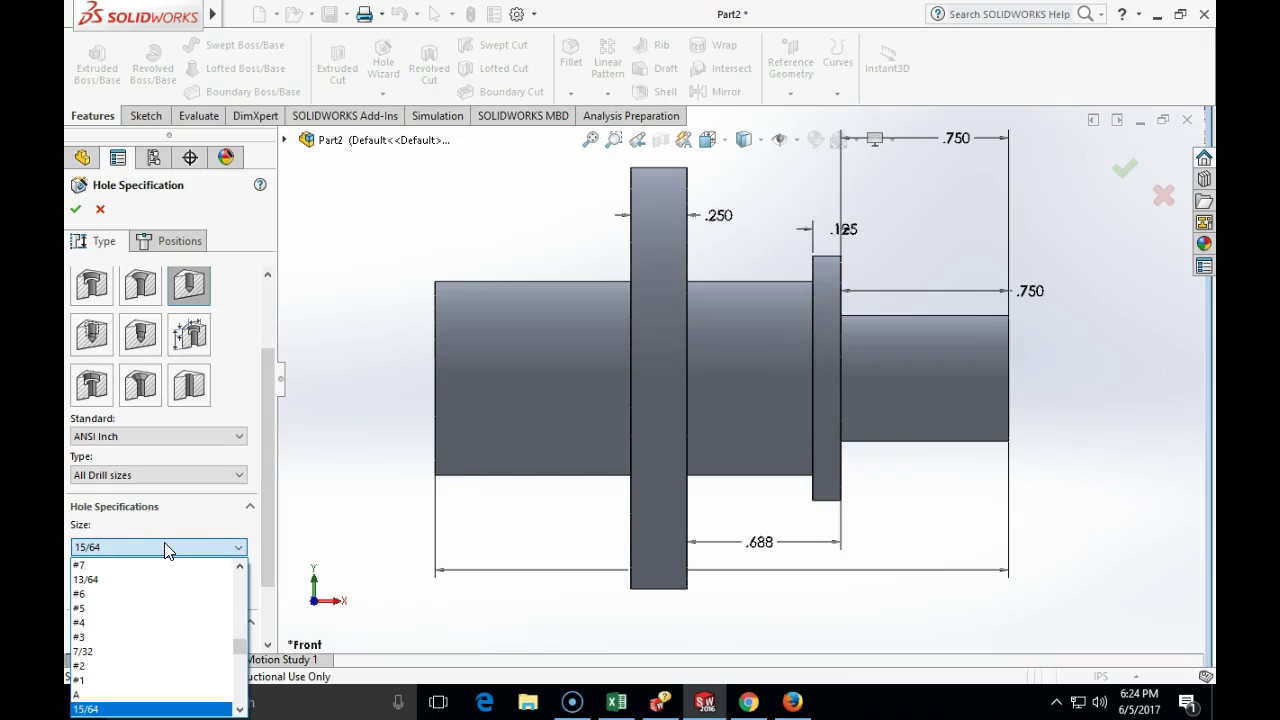
key("1")
key("1")
key("1")
key("1")
key("1")
key("1")
key("1")
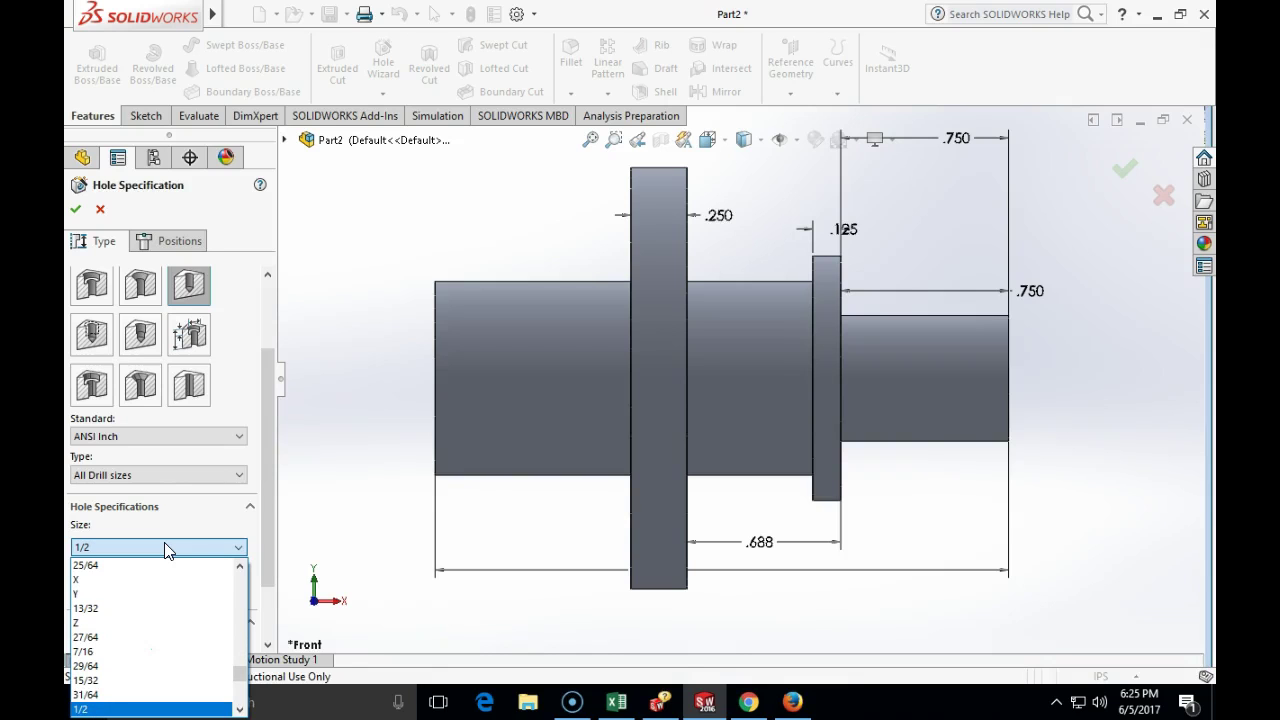
left_click(165, 708)
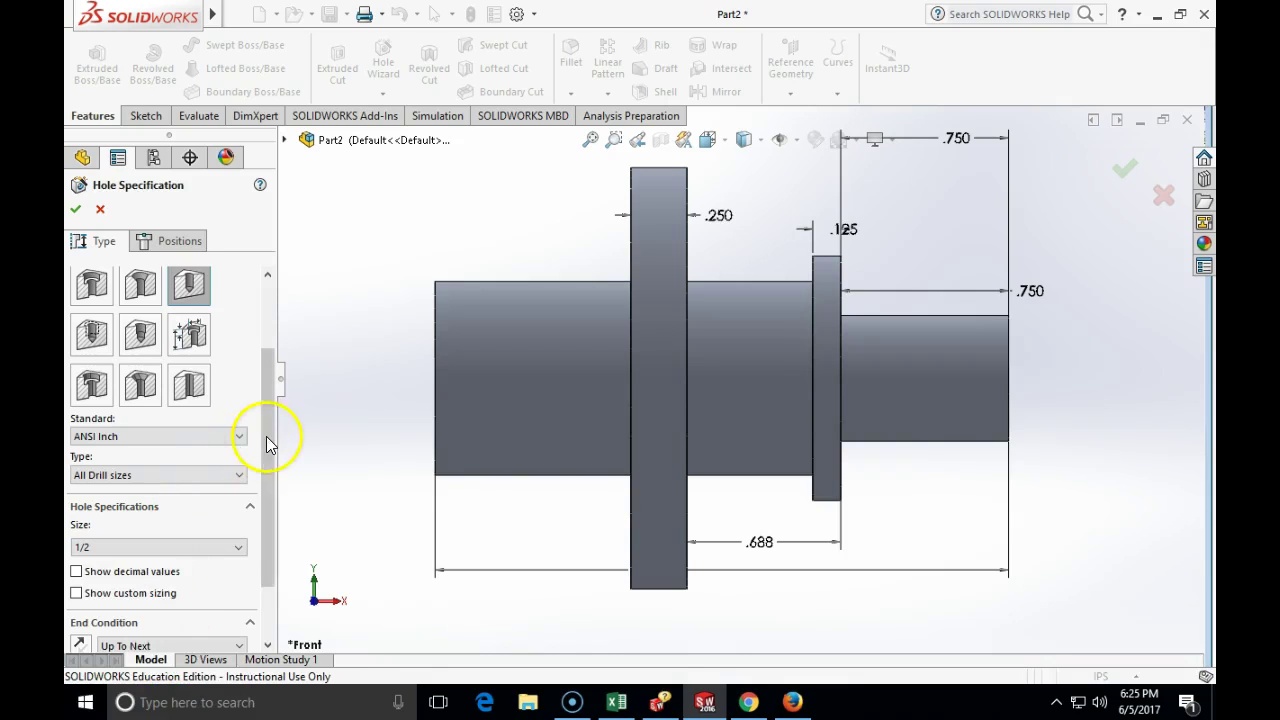
- Set the hole's end condition to Blind with a depth of 1.5 in
scroll(267, 444, "down", 3)
left_click(239, 566)
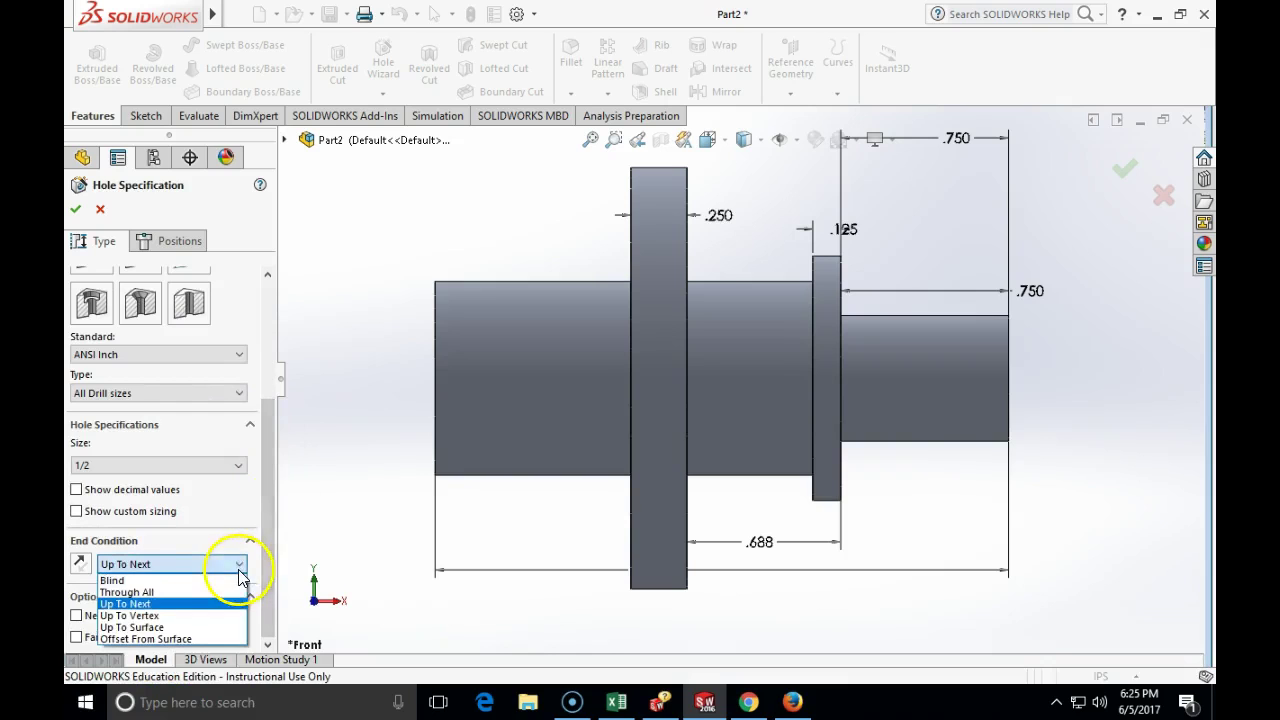
left_click(205, 580)
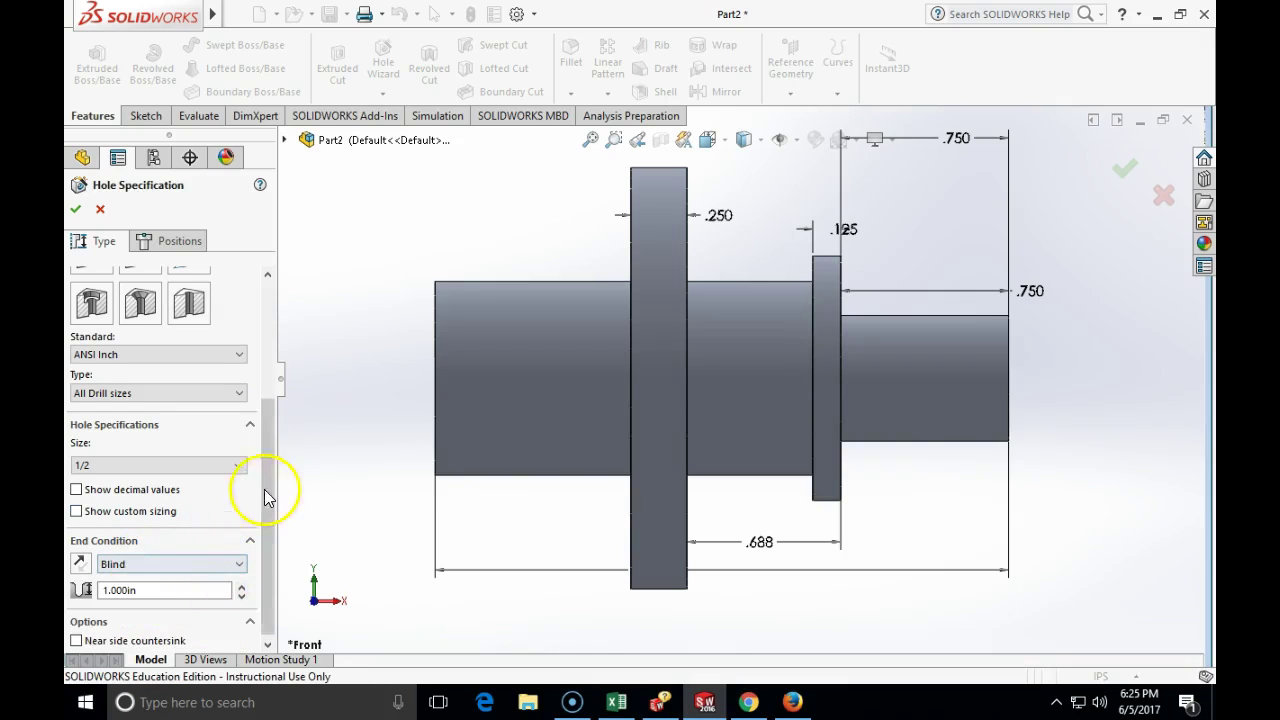
left_click_drag(267, 488, 257, 600)
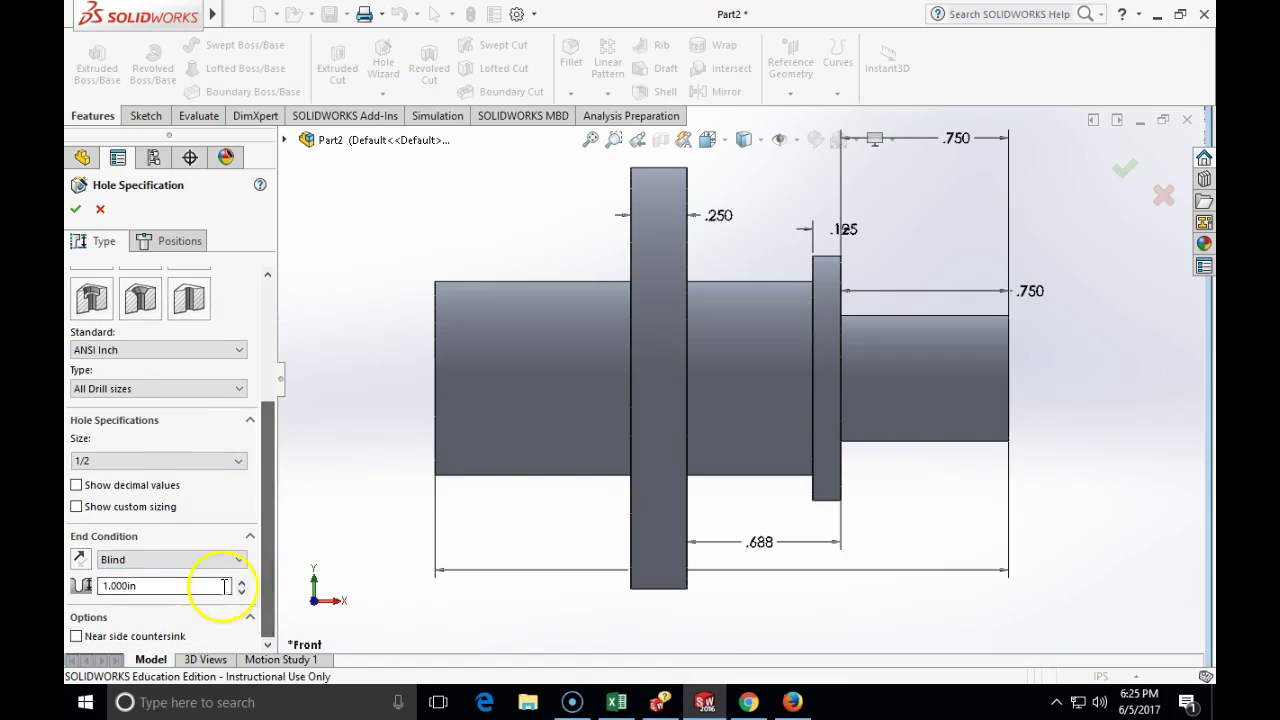
double_click(225, 586)
type("1.5")
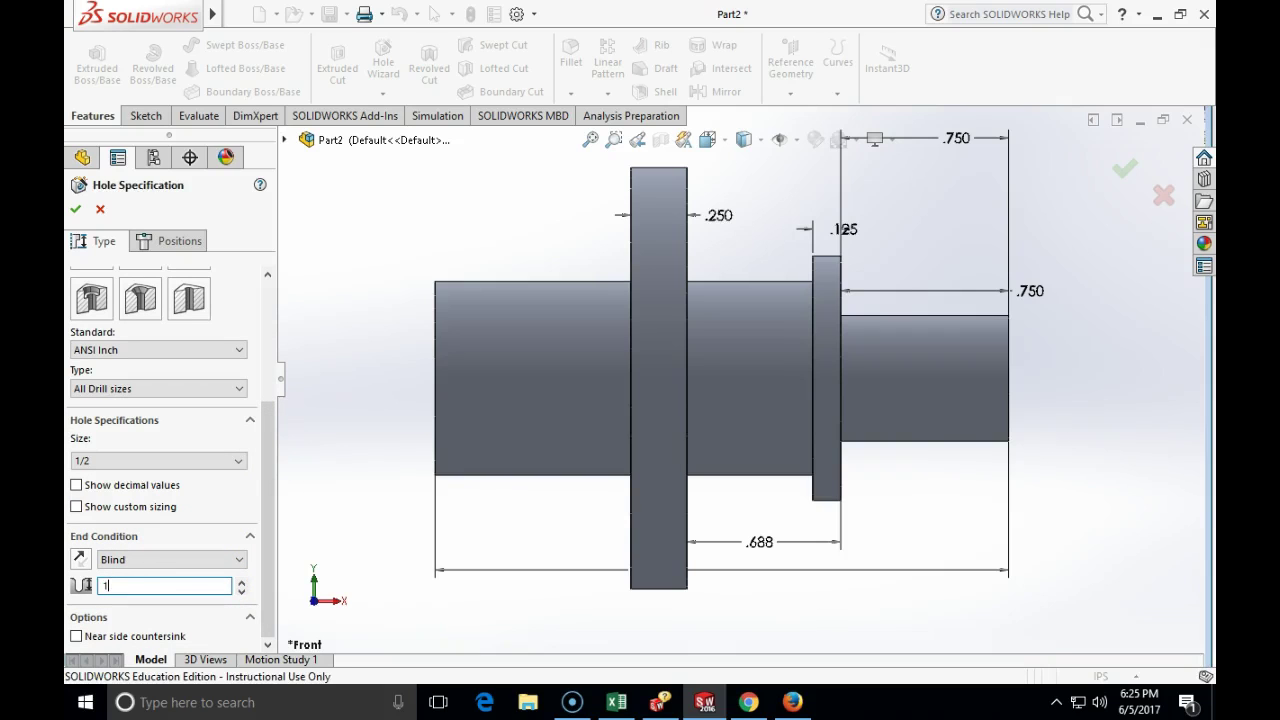
- Position the 1/2 in hole at the center of the large cylinder's free end face and finish the hole
left_click(310, 447)
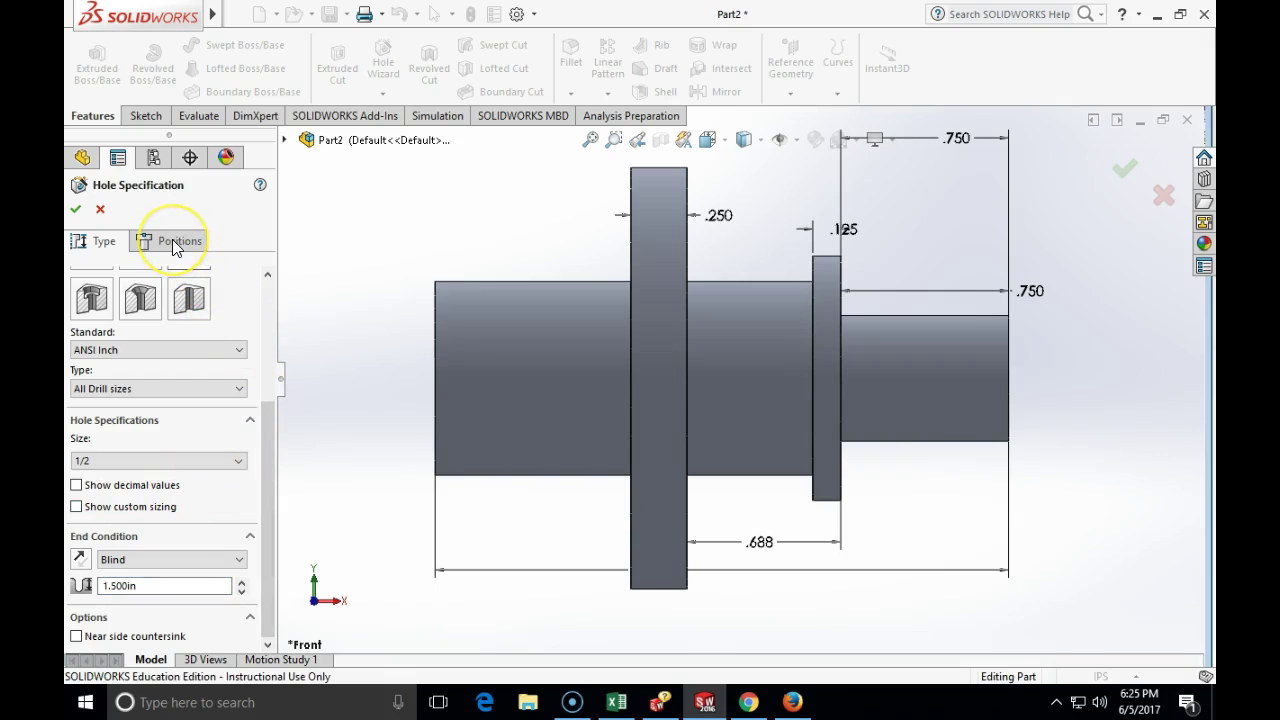
middle_click_drag(390, 243, 491, 257)
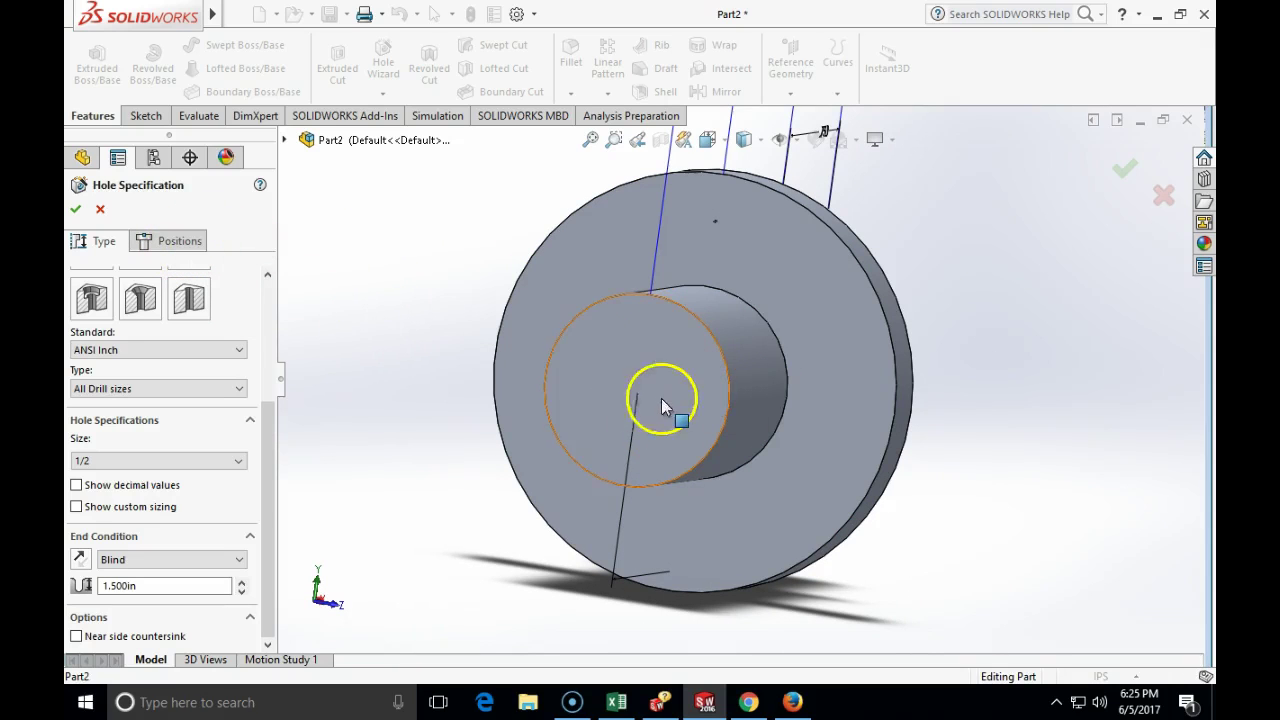
middle_click_drag(401, 317, 405, 235)
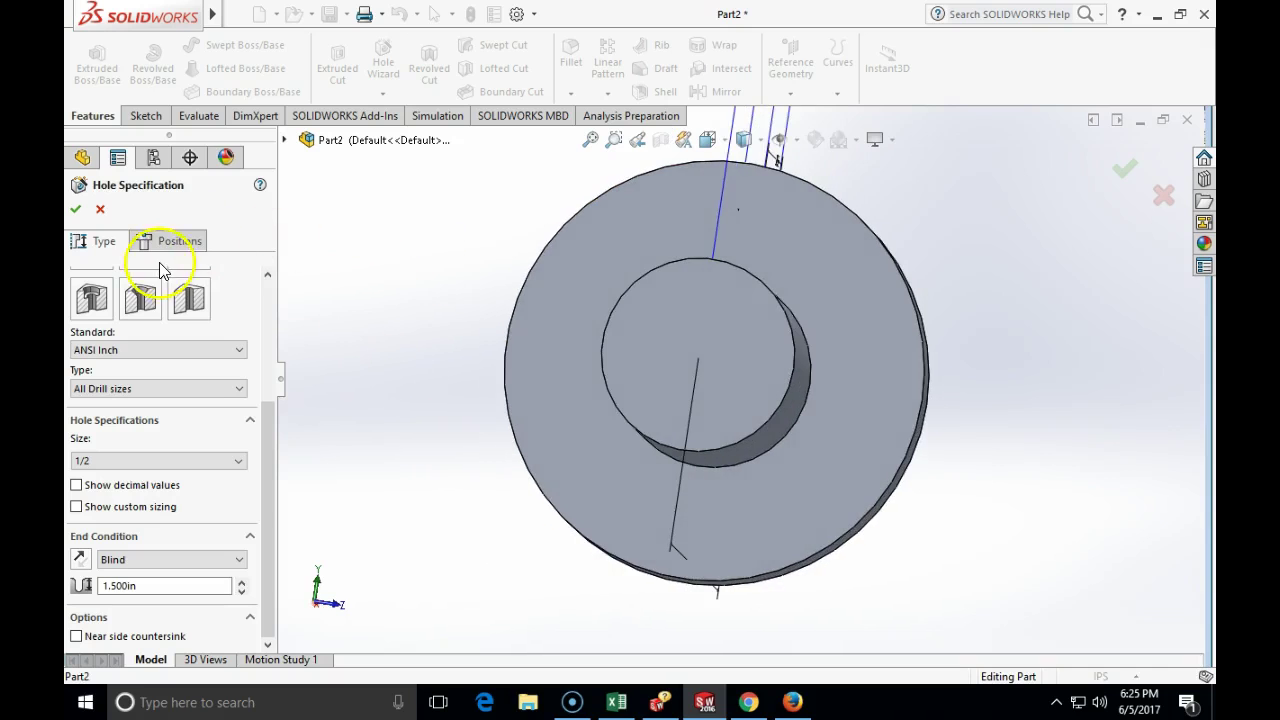
left_click(168, 244)
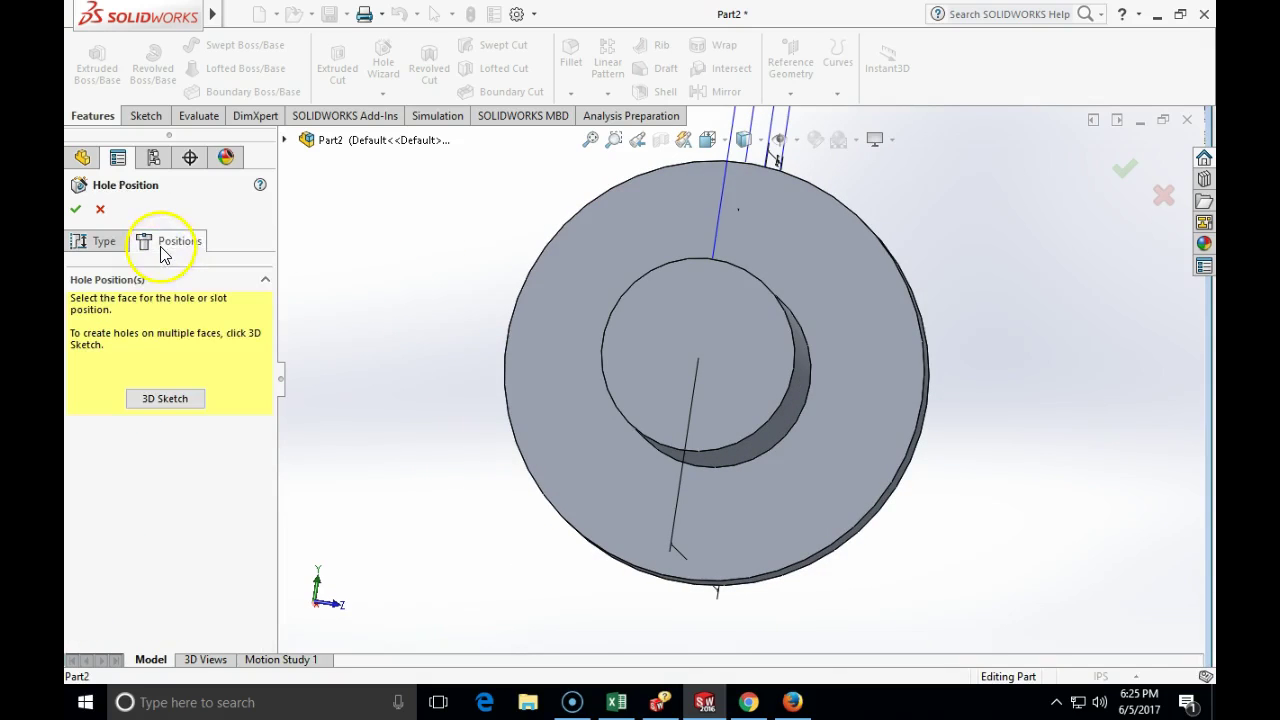
left_click(738, 352)
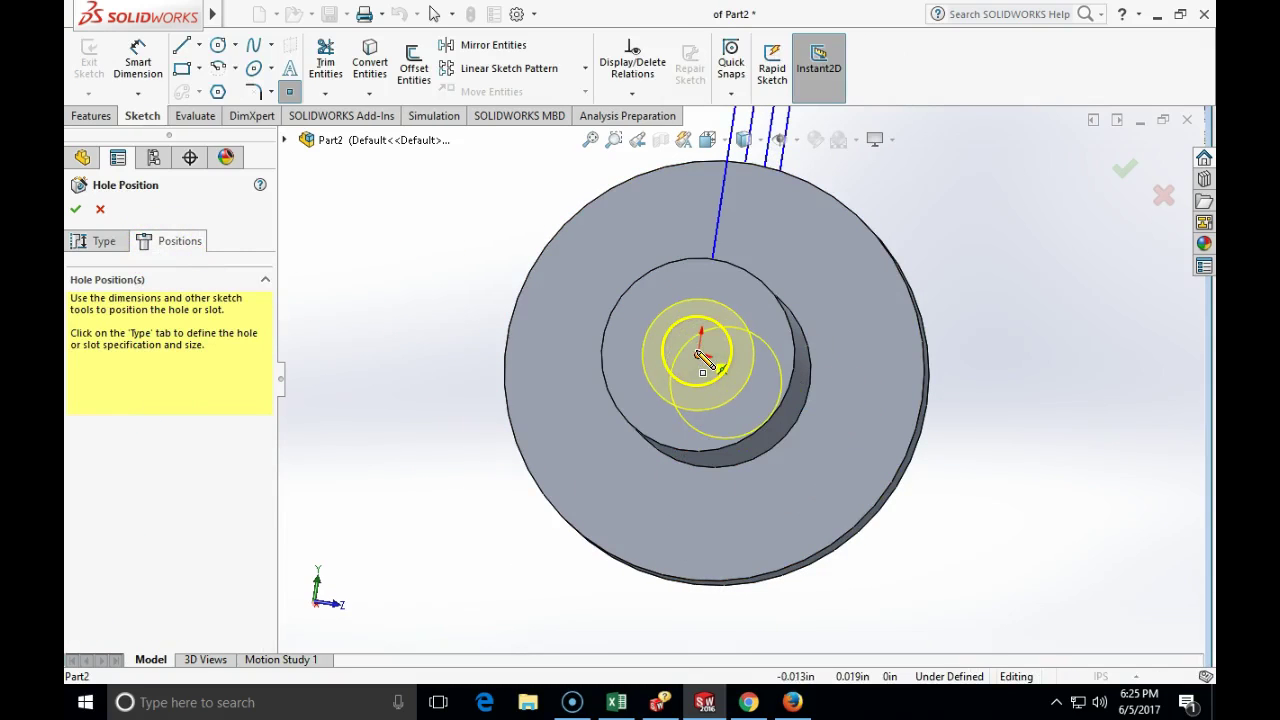
left_click(699, 356)
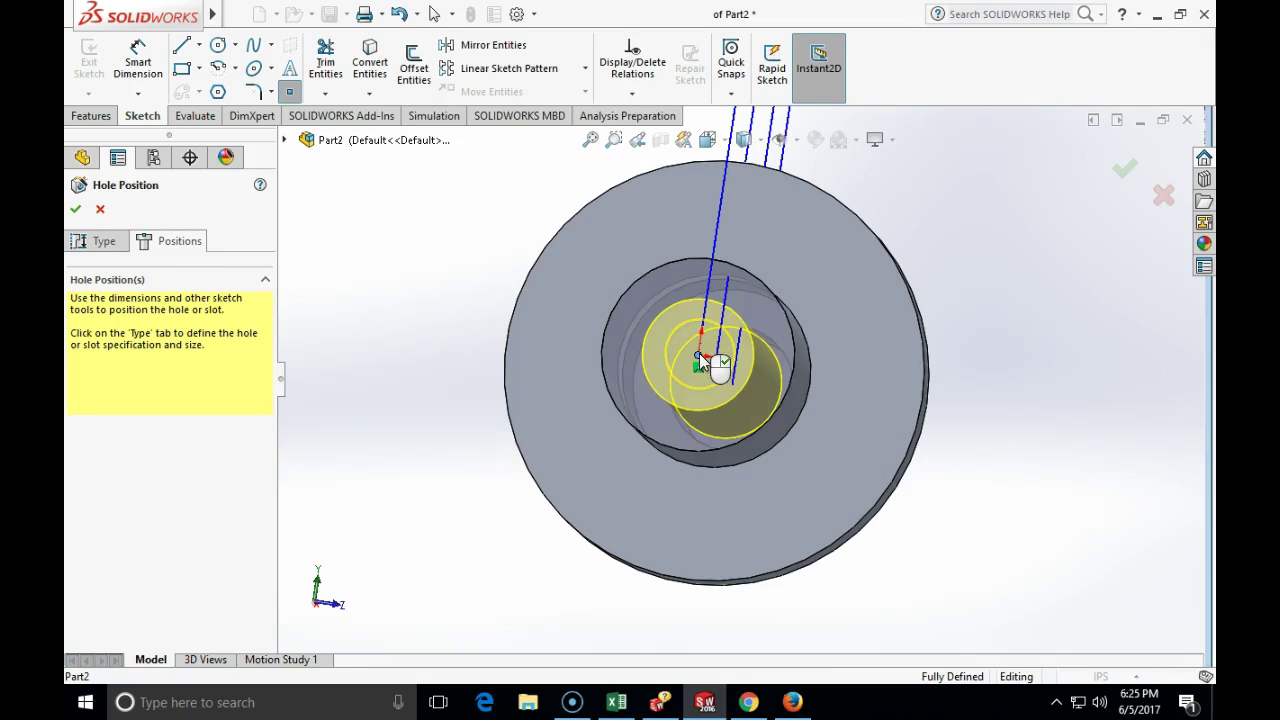
right_click(699, 356)
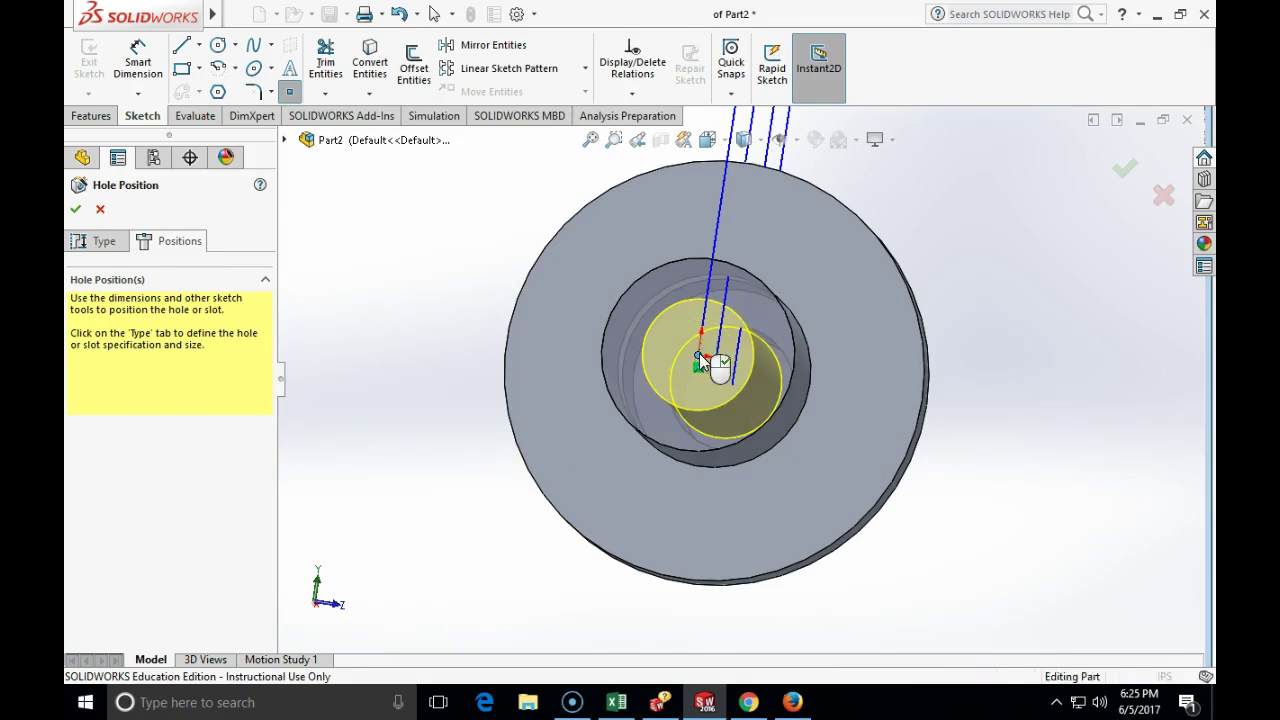
middle_click_drag(560, 285, 514, 314)
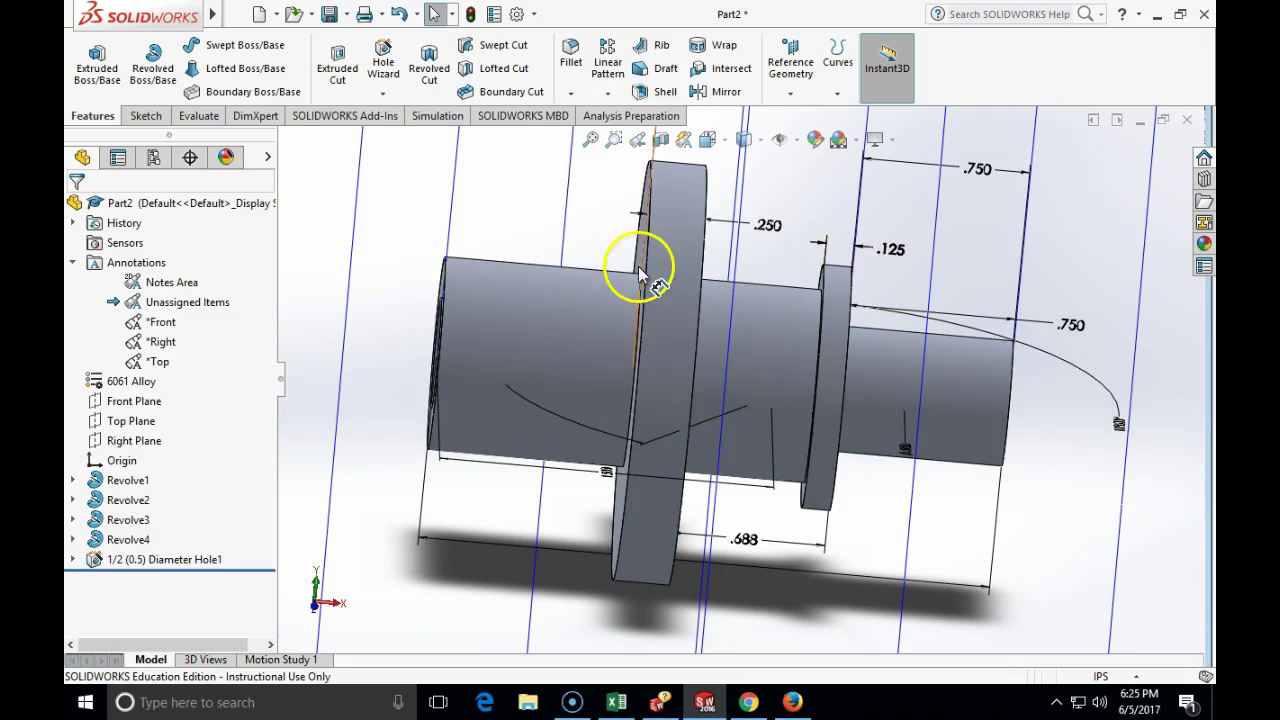
scroll(620, 371, "up", 5)
scroll(679, 455, "down", 6)
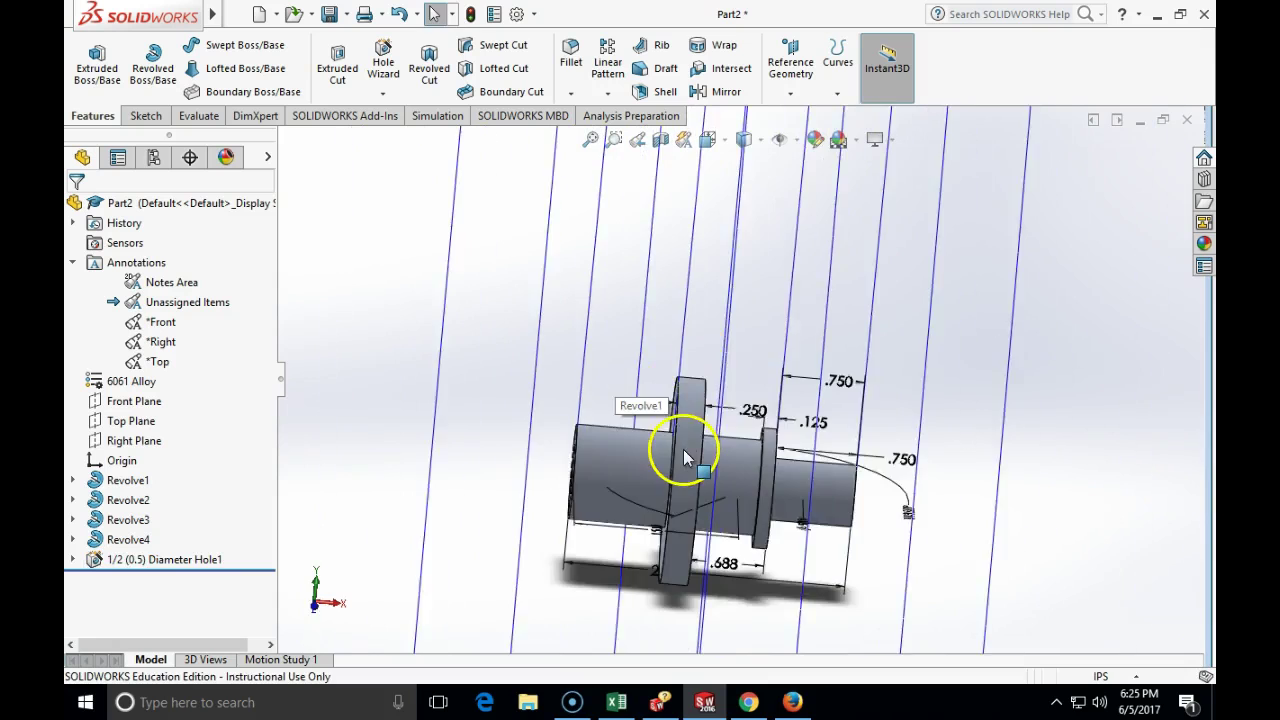
middle_click_drag(679, 462, 685, 460)
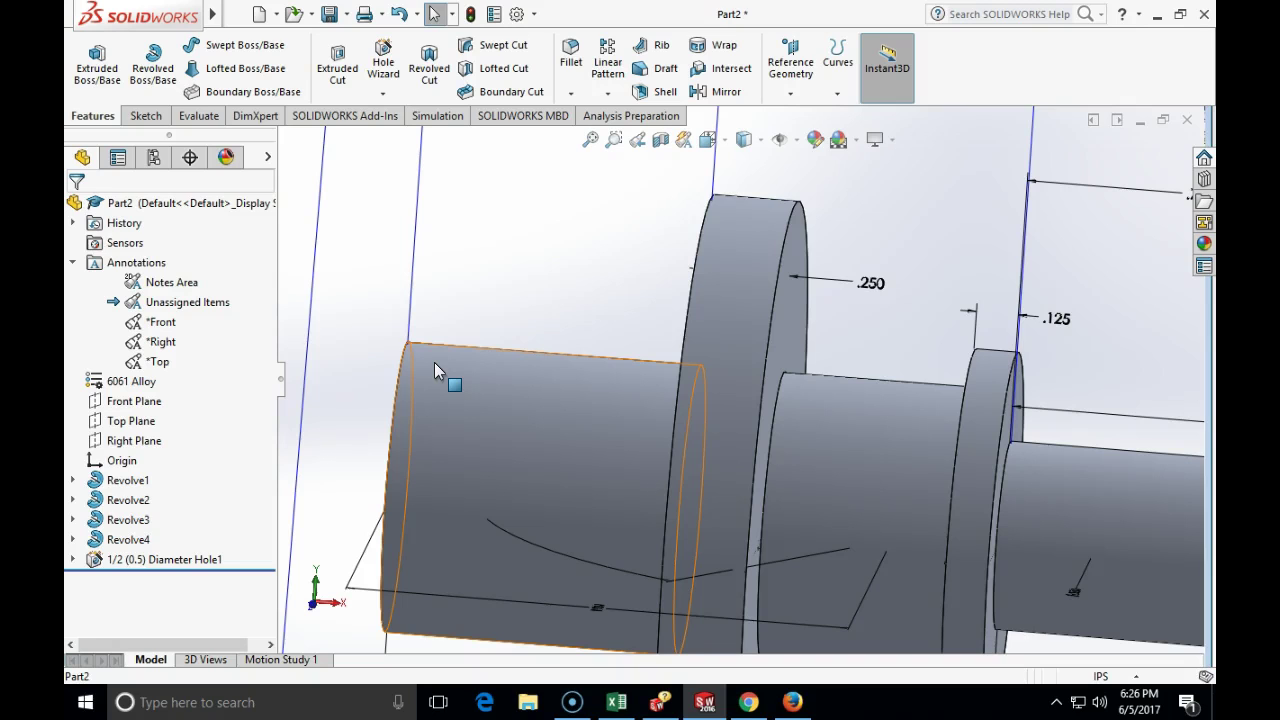
left_click(470, 247)
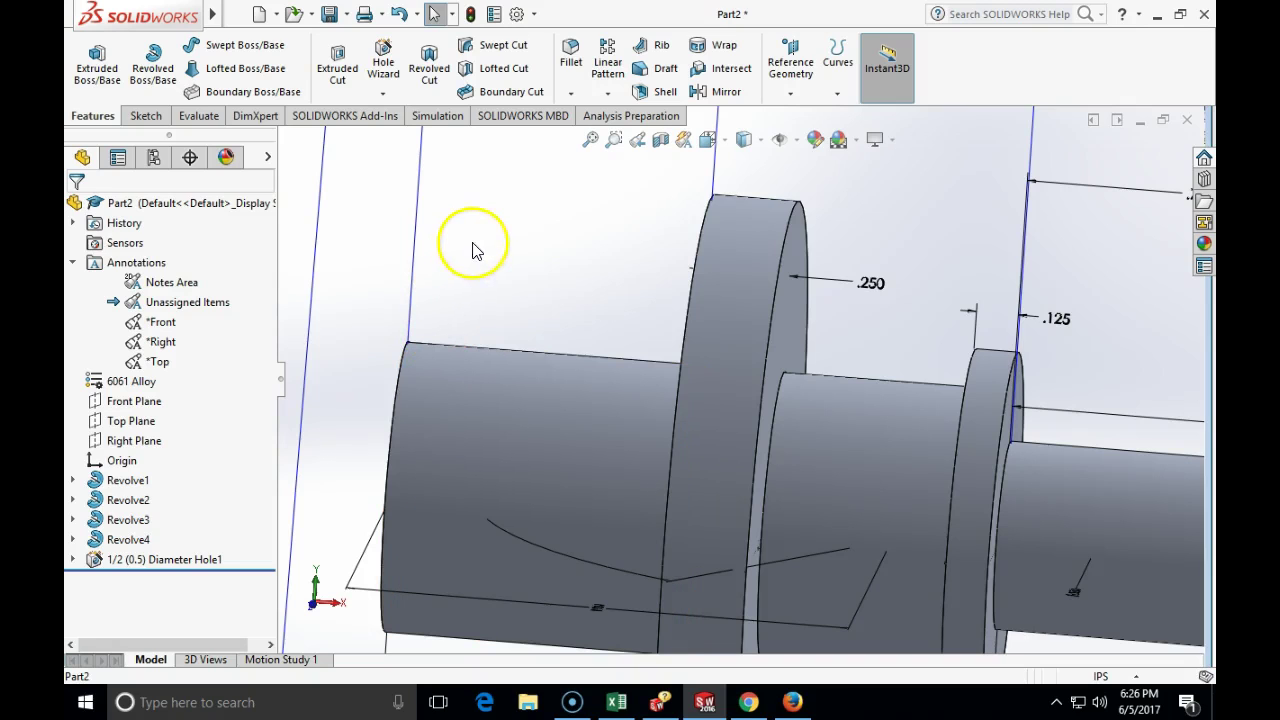
- Start a new sketch on the Front Plane and view it straight on
left_click(146, 117)
left_click(88, 93)
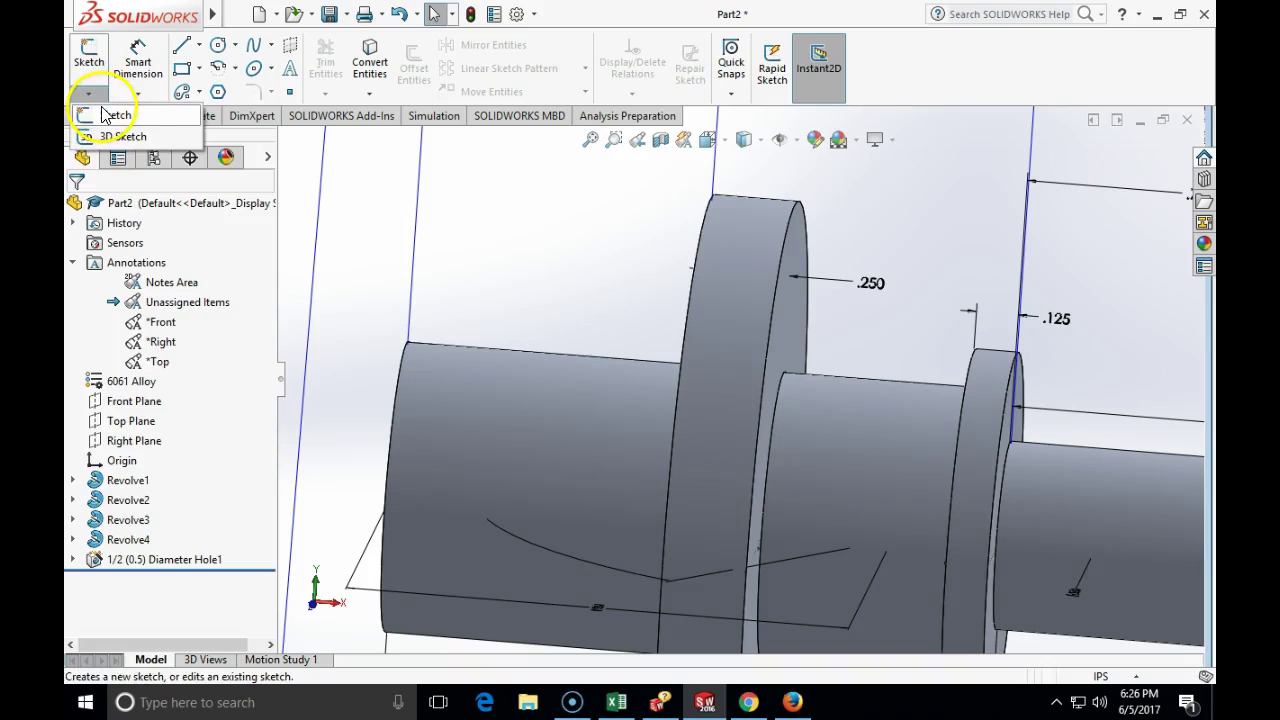
left_click(105, 115)
left_click(283, 141)
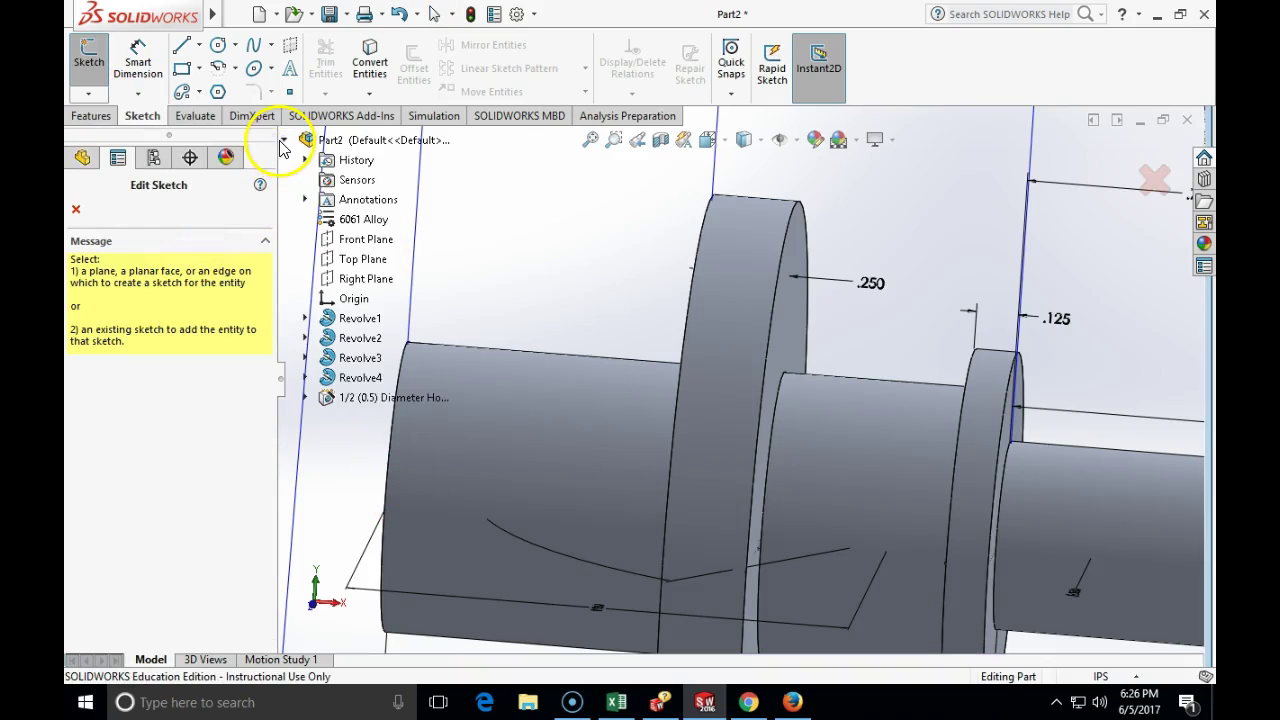
left_click(330, 238)
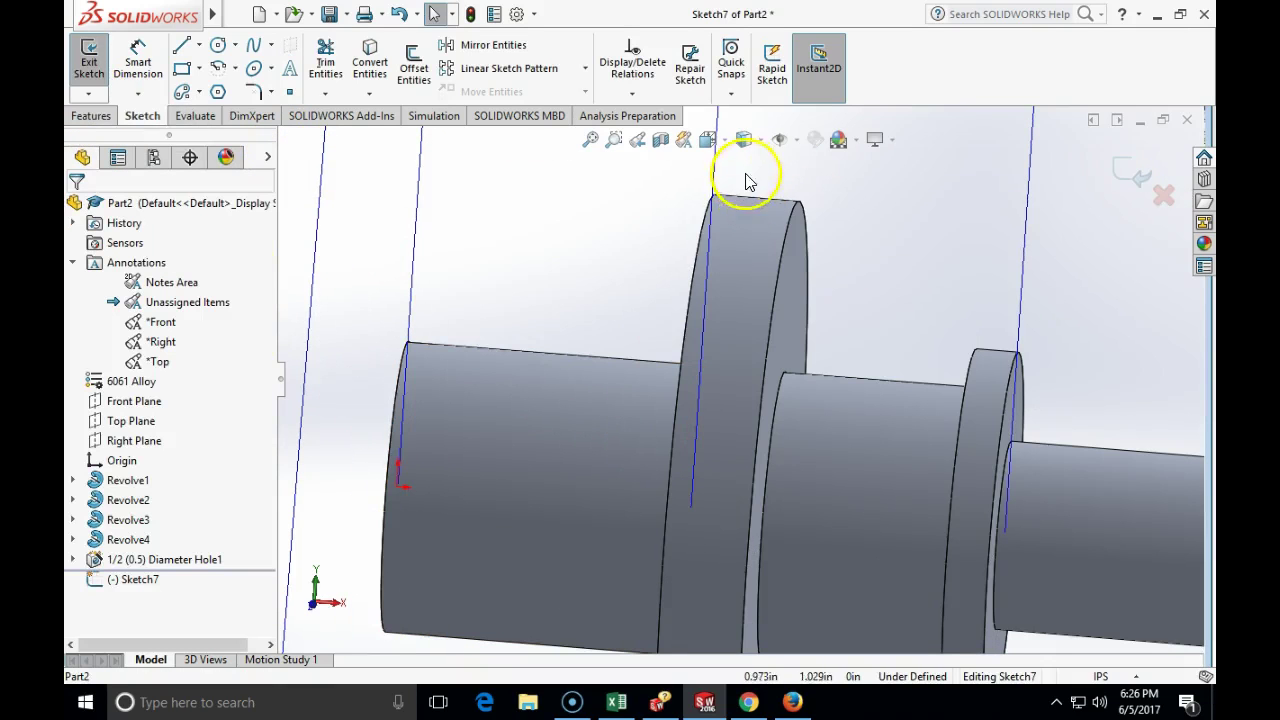
left_click(743, 139)
left_click(811, 253)
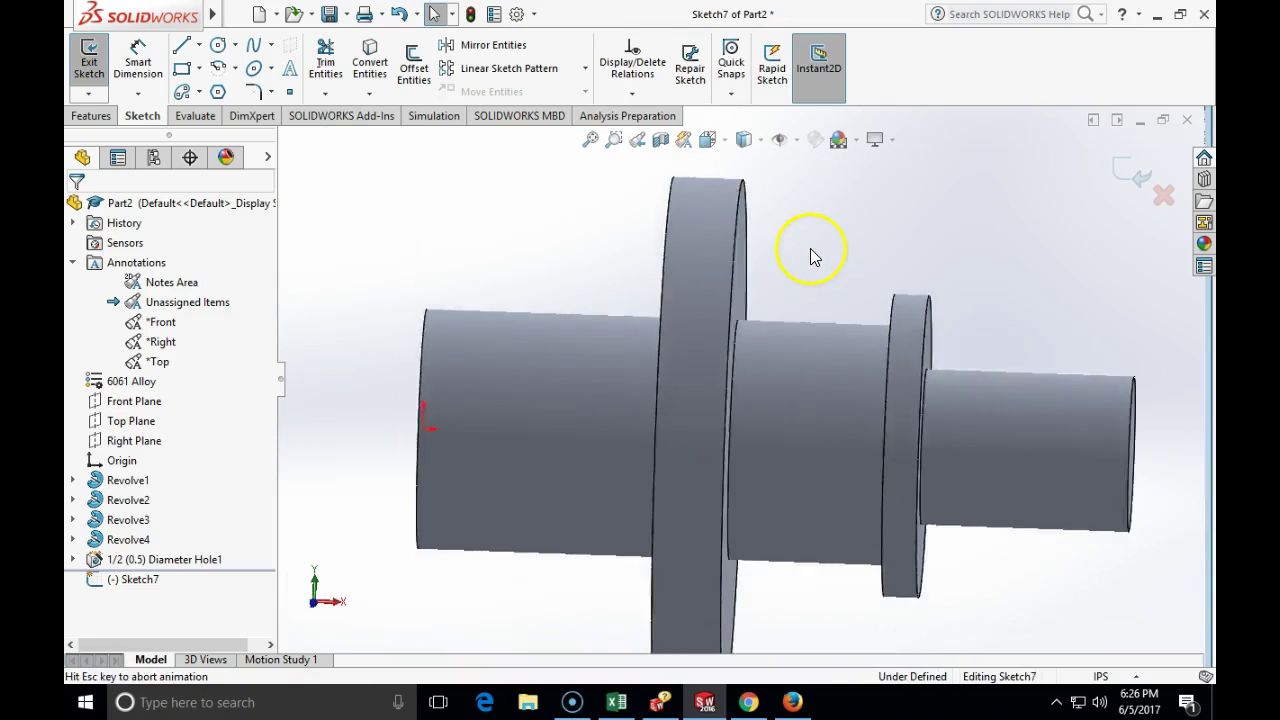
- Sketch a rectangle about 0.25 in wide and 0.145 in tall down from the large cylinder's upper edge, near its free end
left_click(182, 68)
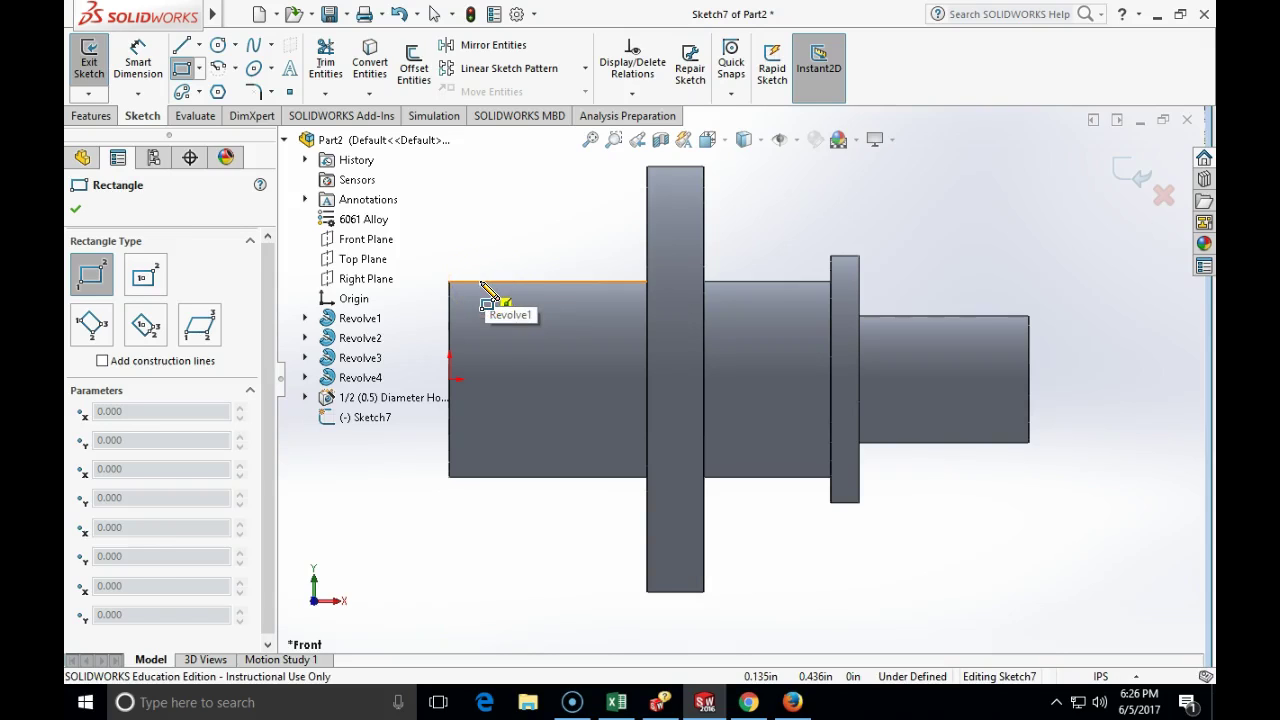
left_click(481, 284)
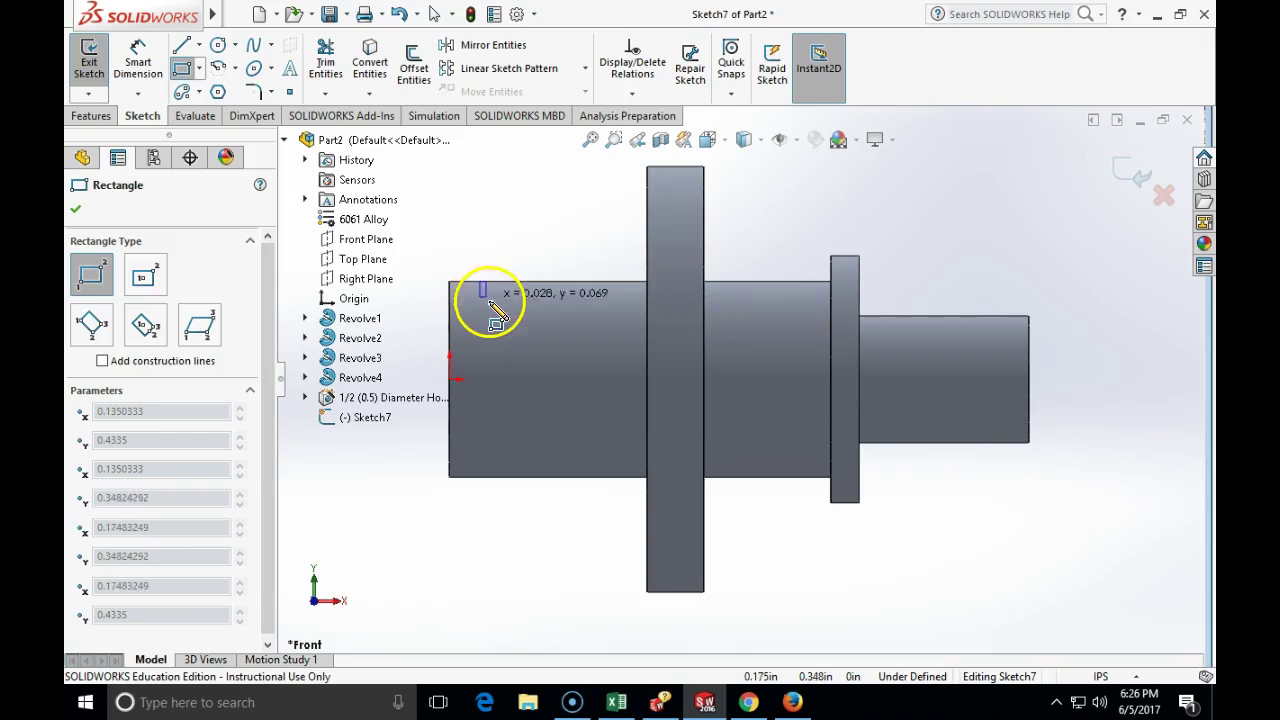
left_click(537, 314)
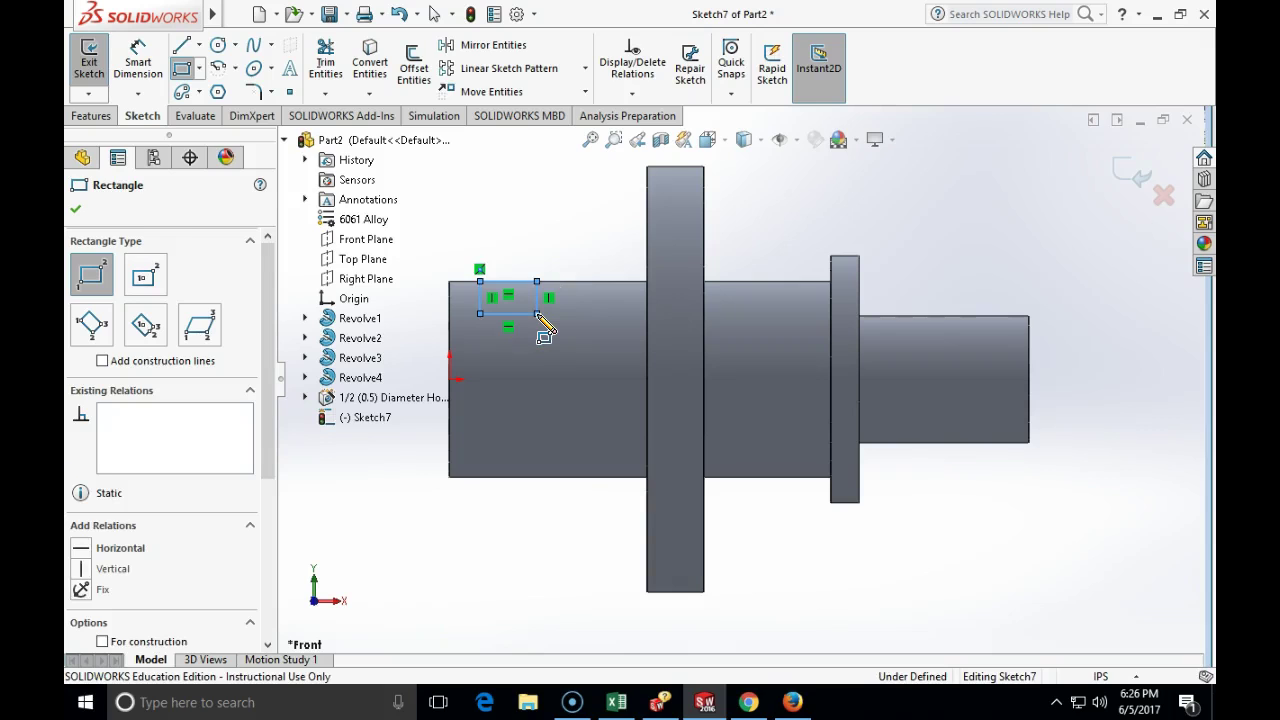
key("Escape")
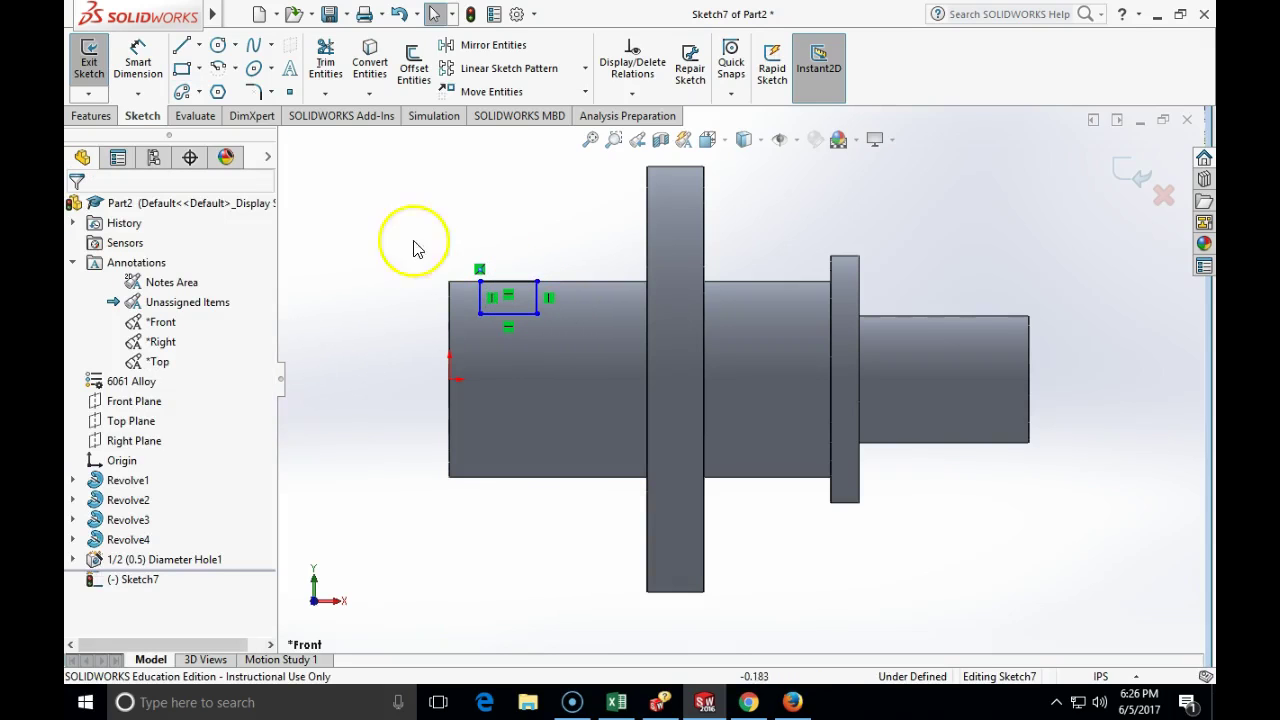
left_click(199, 45)
left_click(325, 86)
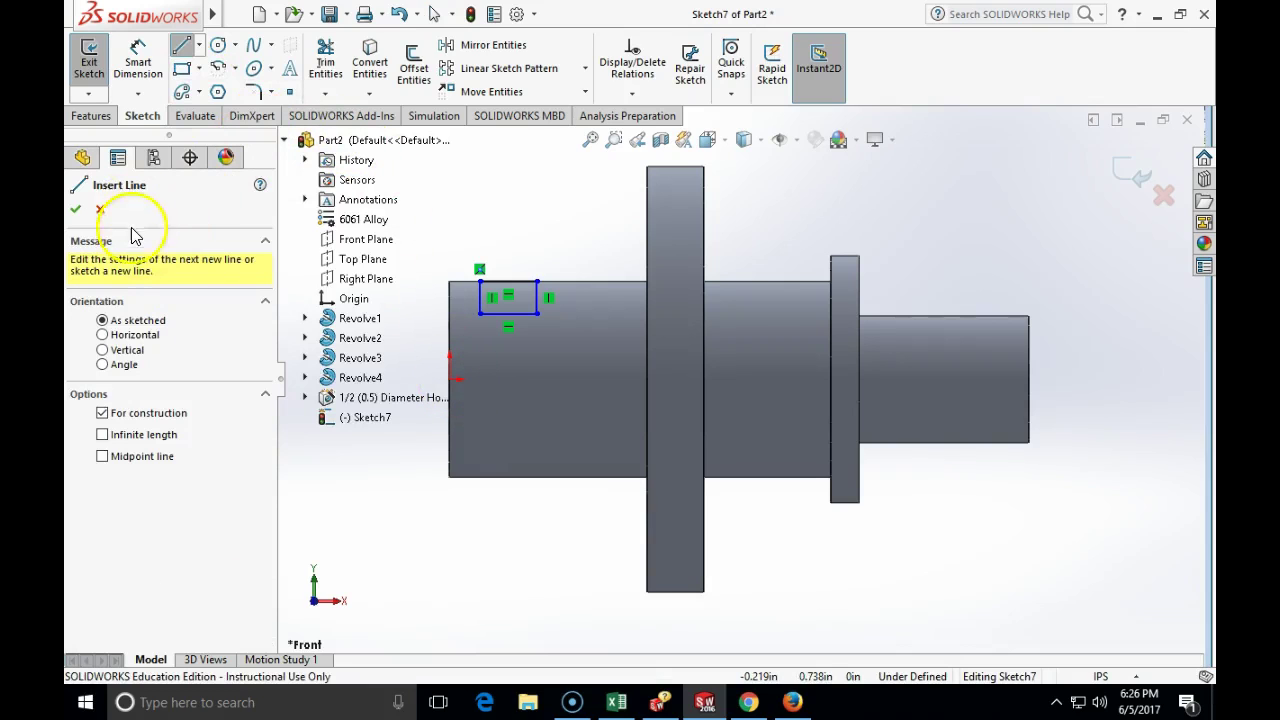
left_click(199, 45)
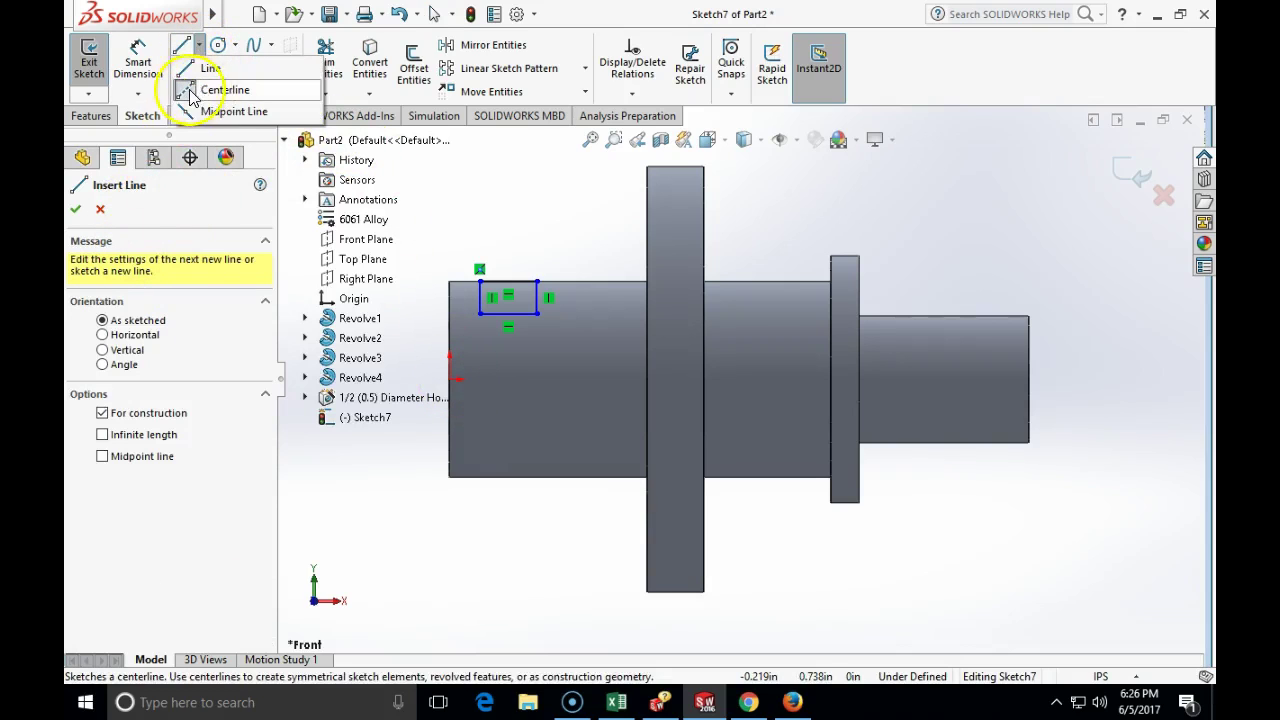
left_click(220, 90)
left_click(450, 379)
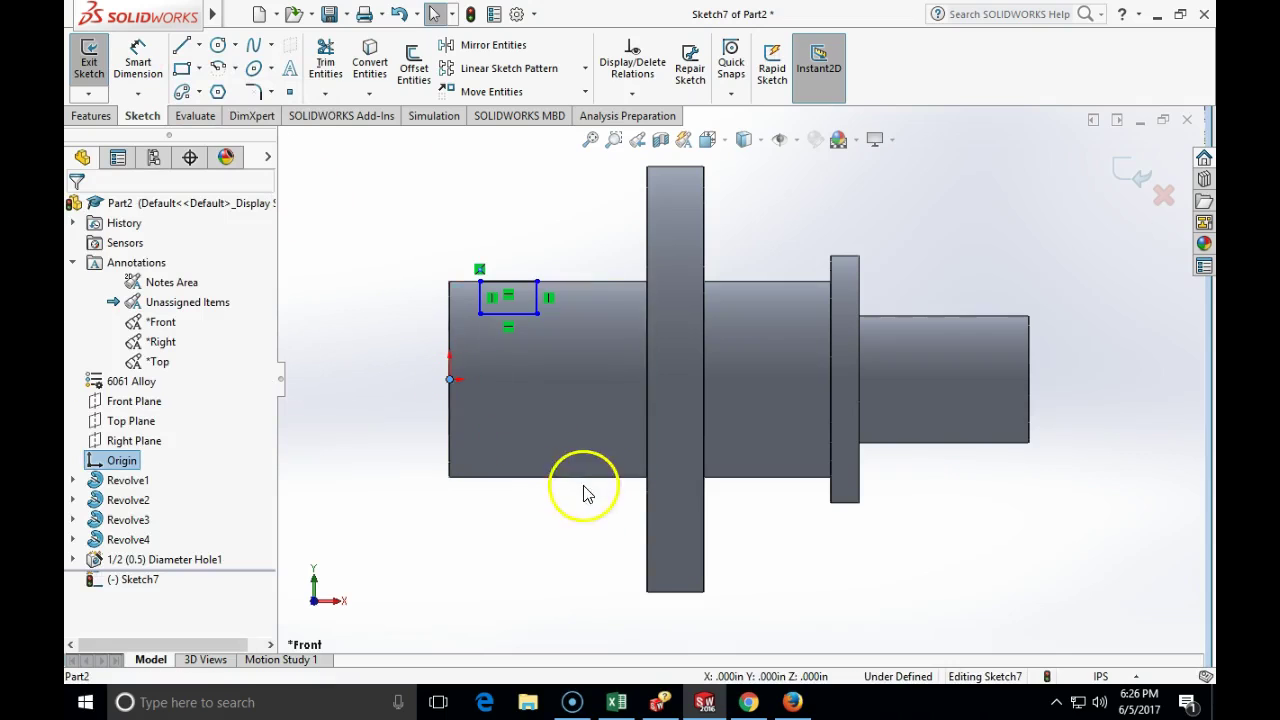
- Draw a horizontal centerline from the origin to the midpoint of the end shaft's outer face
left_click(199, 45)
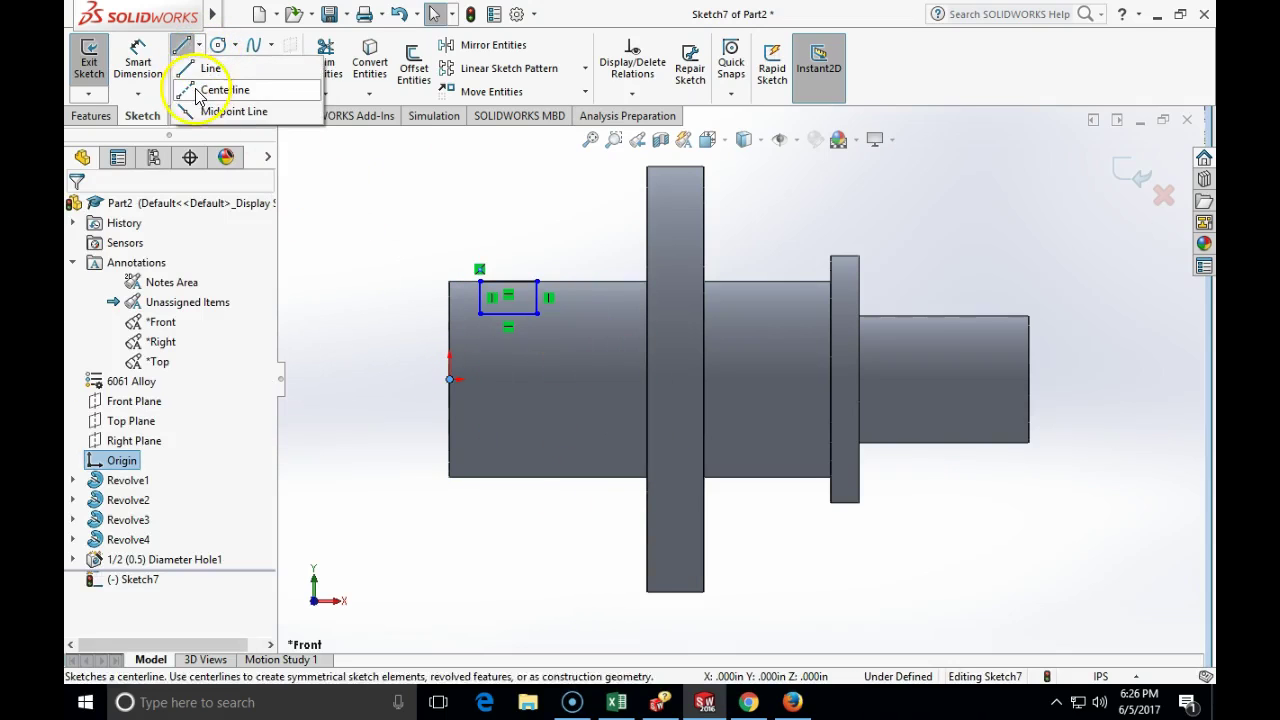
left_click(222, 90)
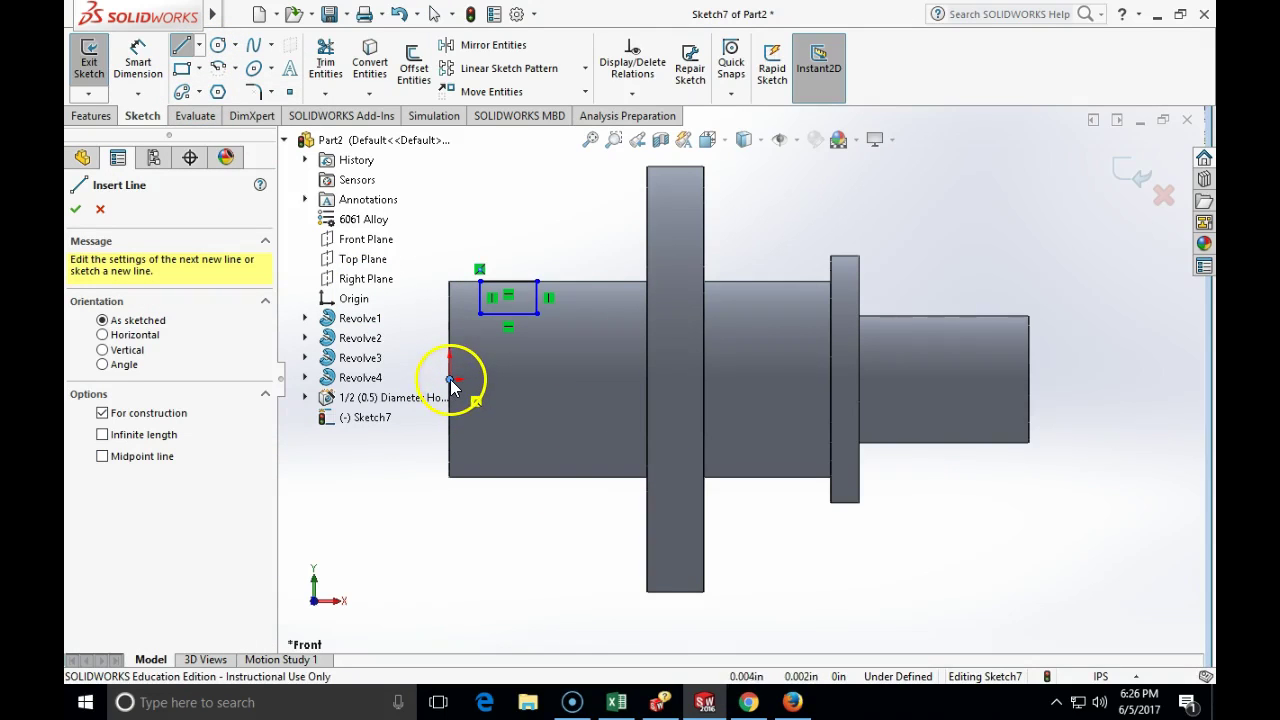
left_click(450, 380)
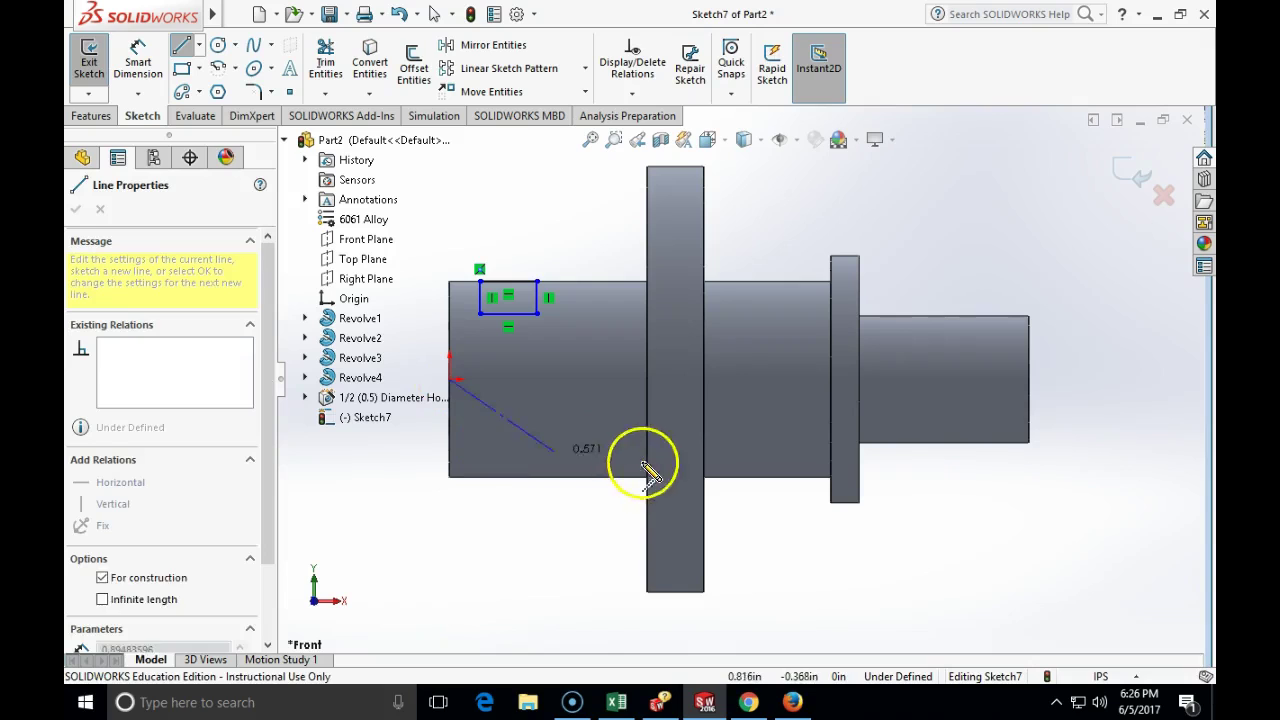
left_click(1029, 380)
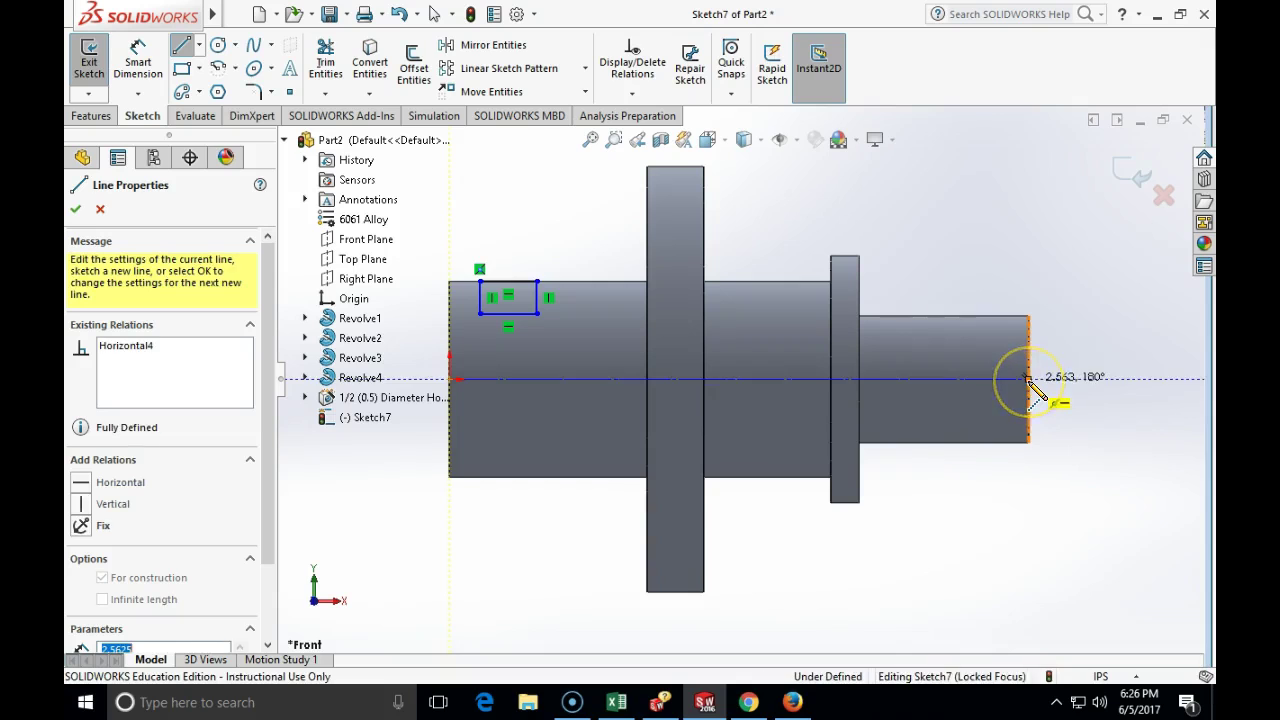
left_click(1029, 380)
key("Escape")
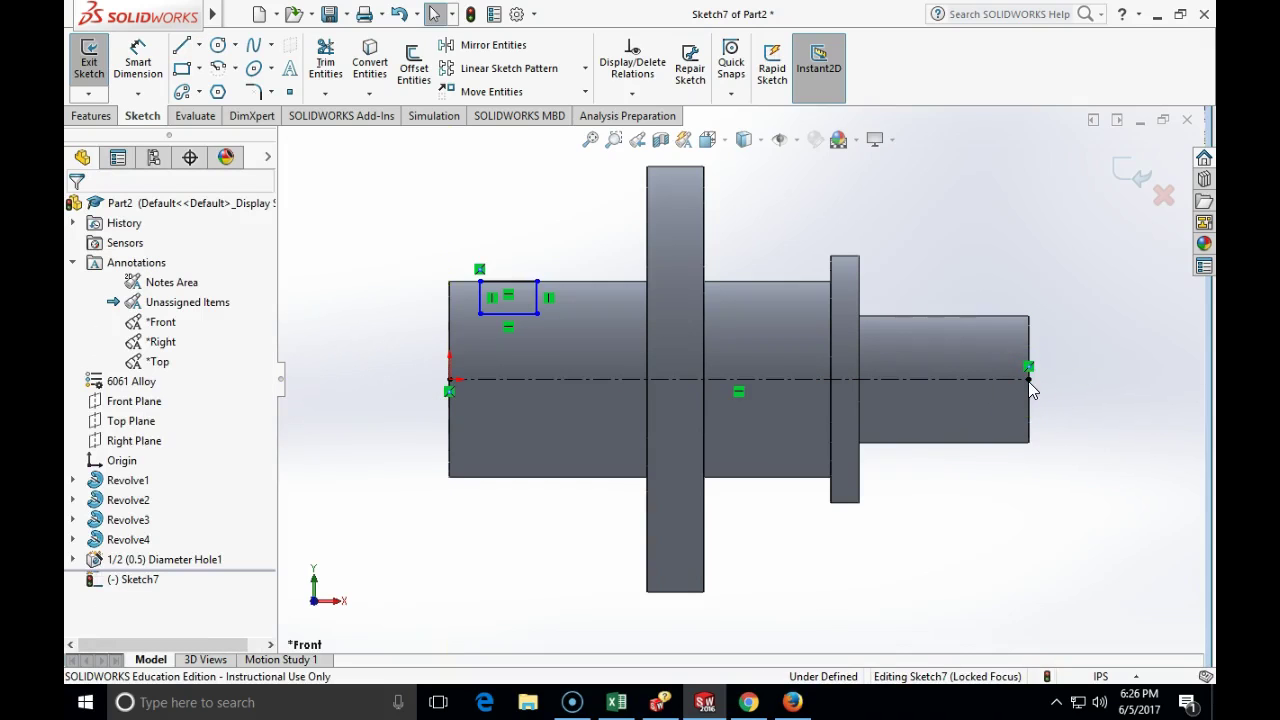
- Dimension the small rectangle's width as 0.095 in
left_click(138, 62)
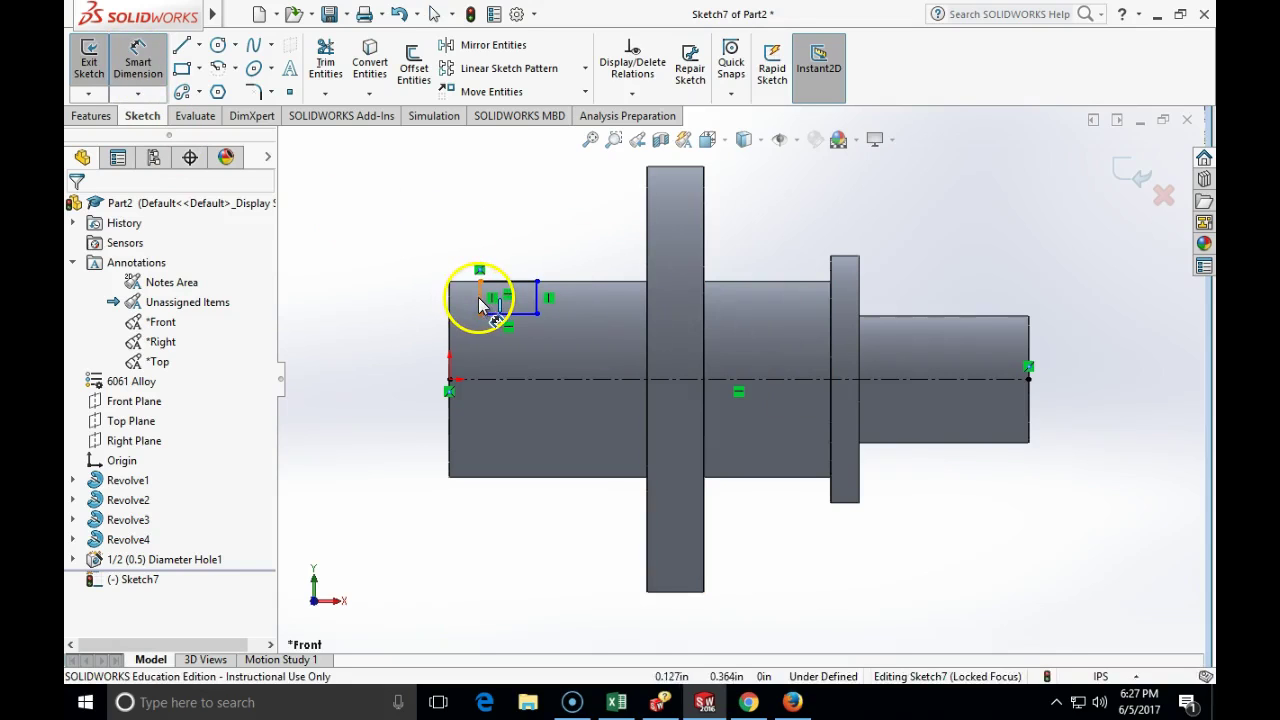
left_click(480, 302)
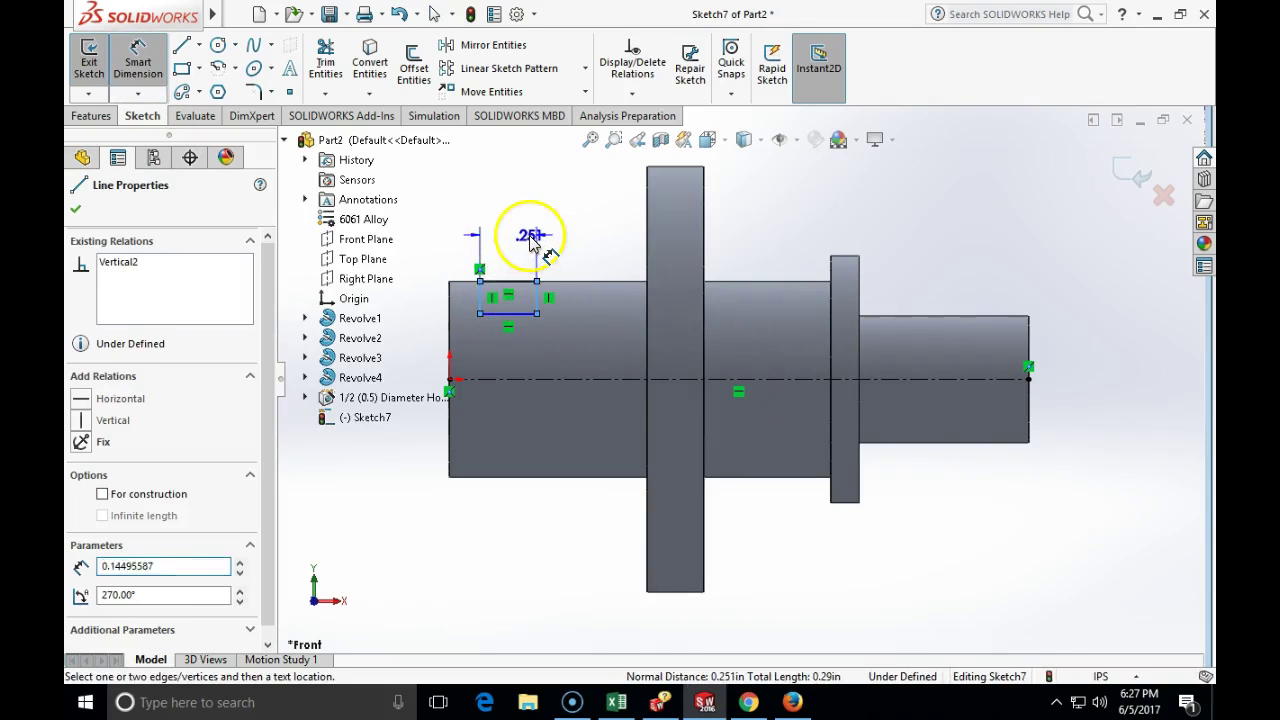
left_click(531, 244)
type(".095")
key("Return")
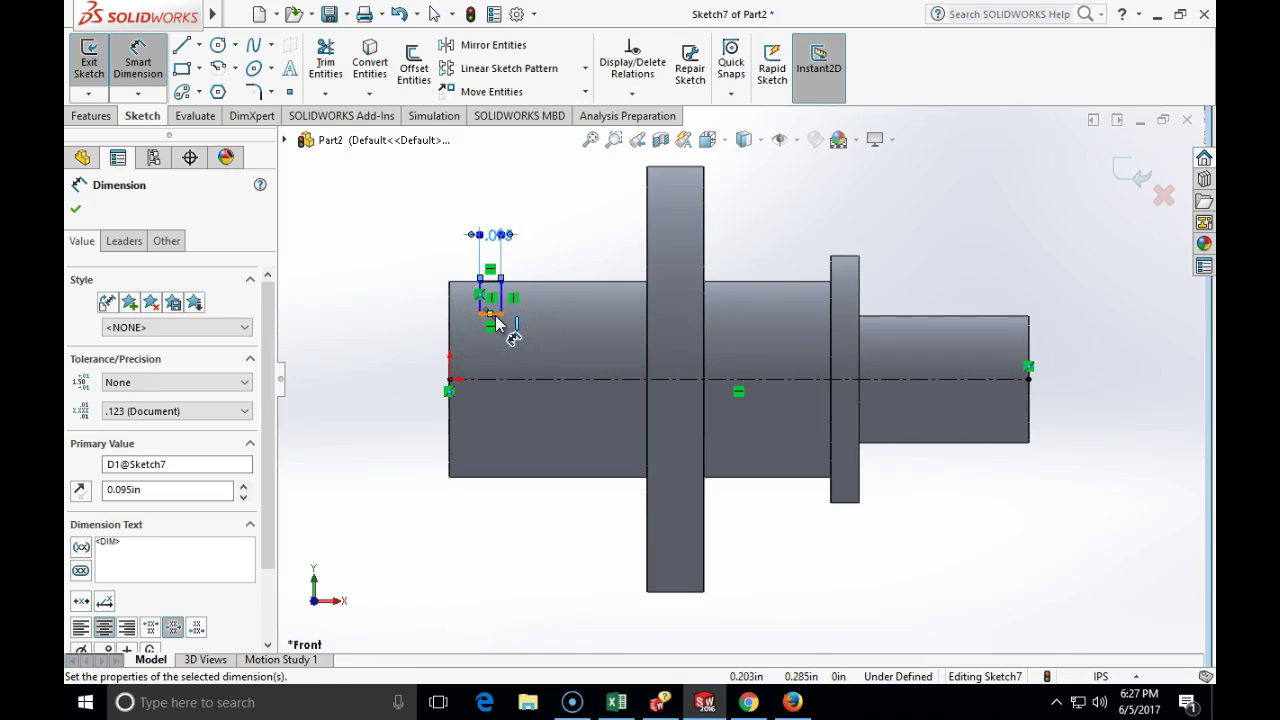
- Add a diameter dimension of 0.75 in between the rectangle's lower edge and the centerline
left_click(497, 321)
left_click(527, 379)
left_click(476, 558)
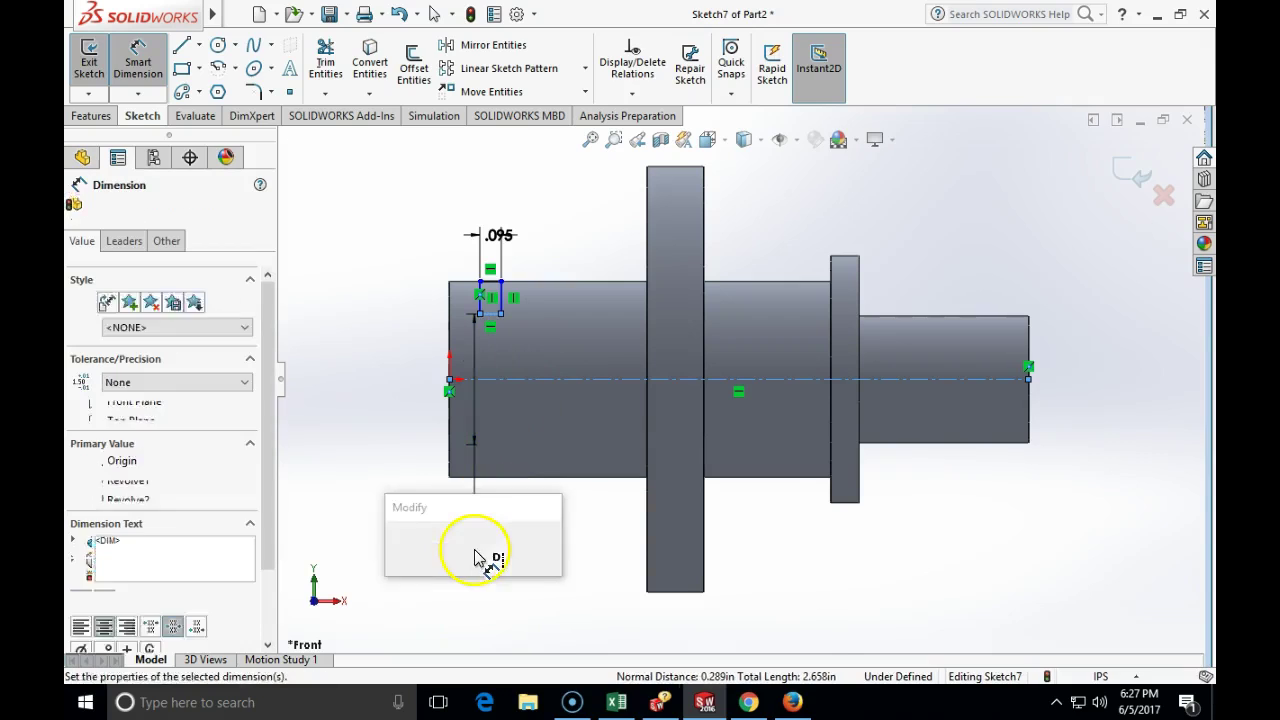
type(".78")
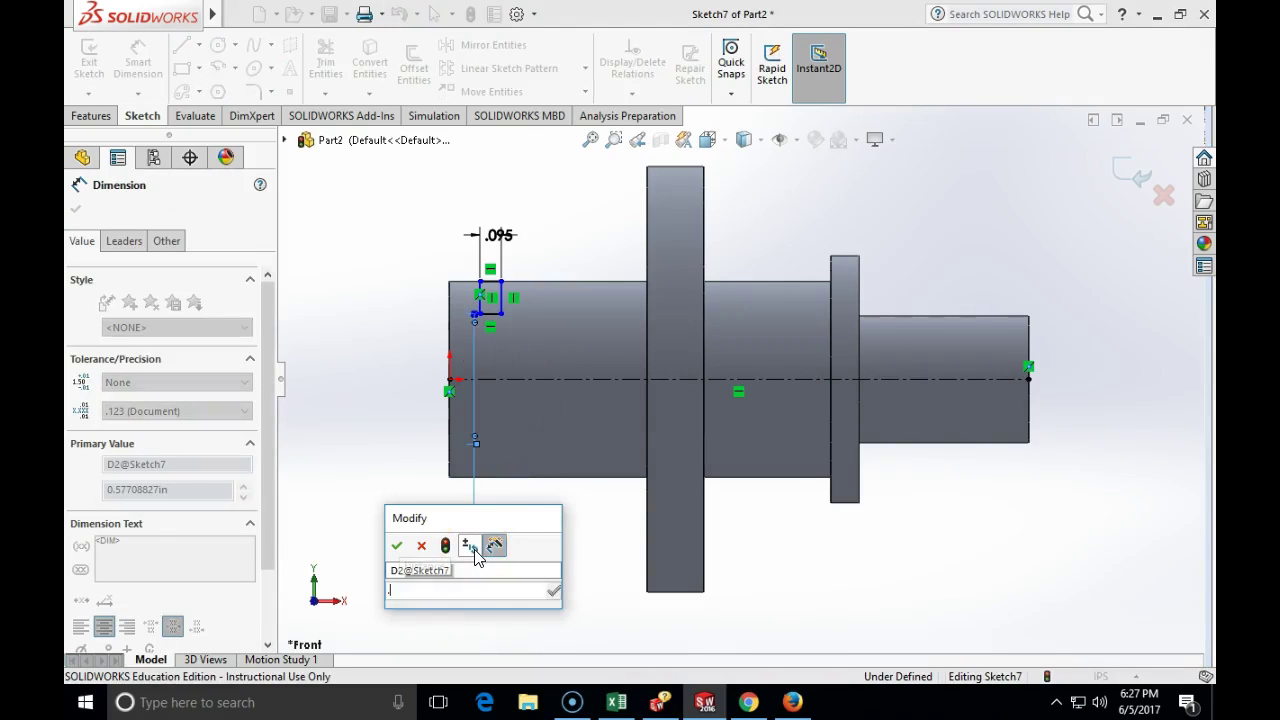
key("Return")
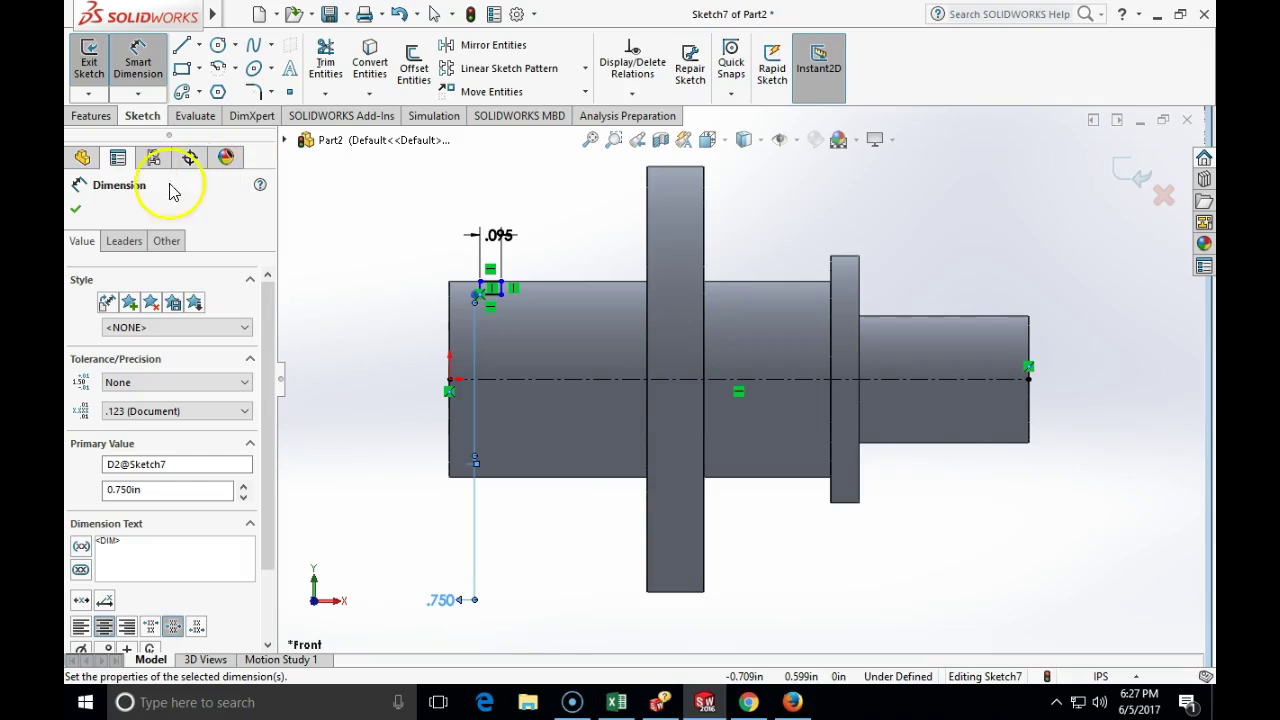
left_click(75, 209)
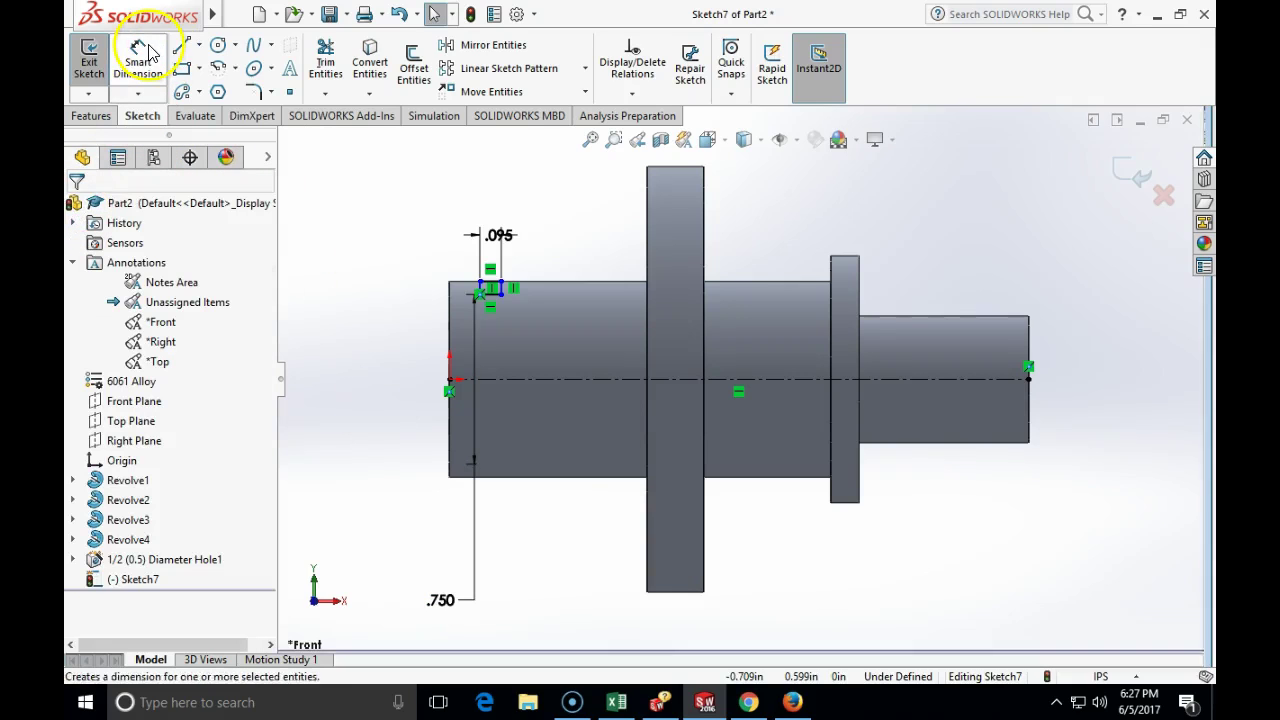
- Dimension the distance between the flange's face and the small rectangle's nearer vertical edge as 11/16 in
left_click(140, 56)
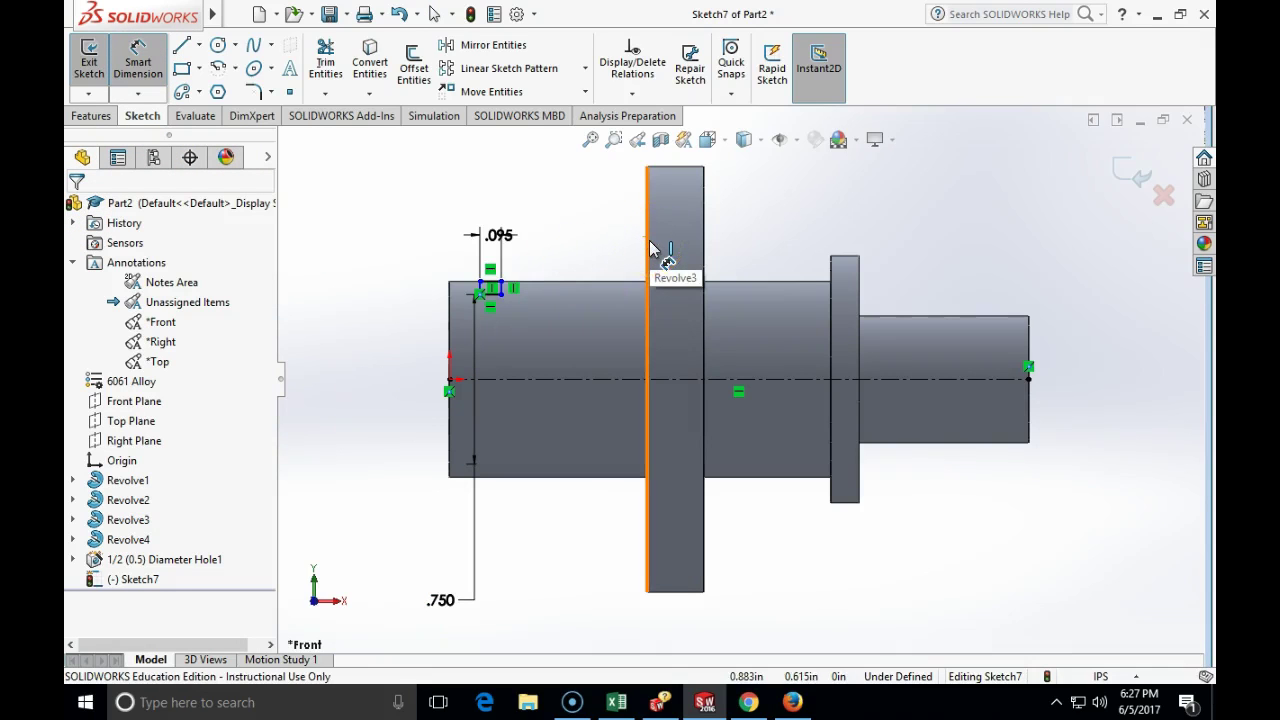
left_click(651, 252)
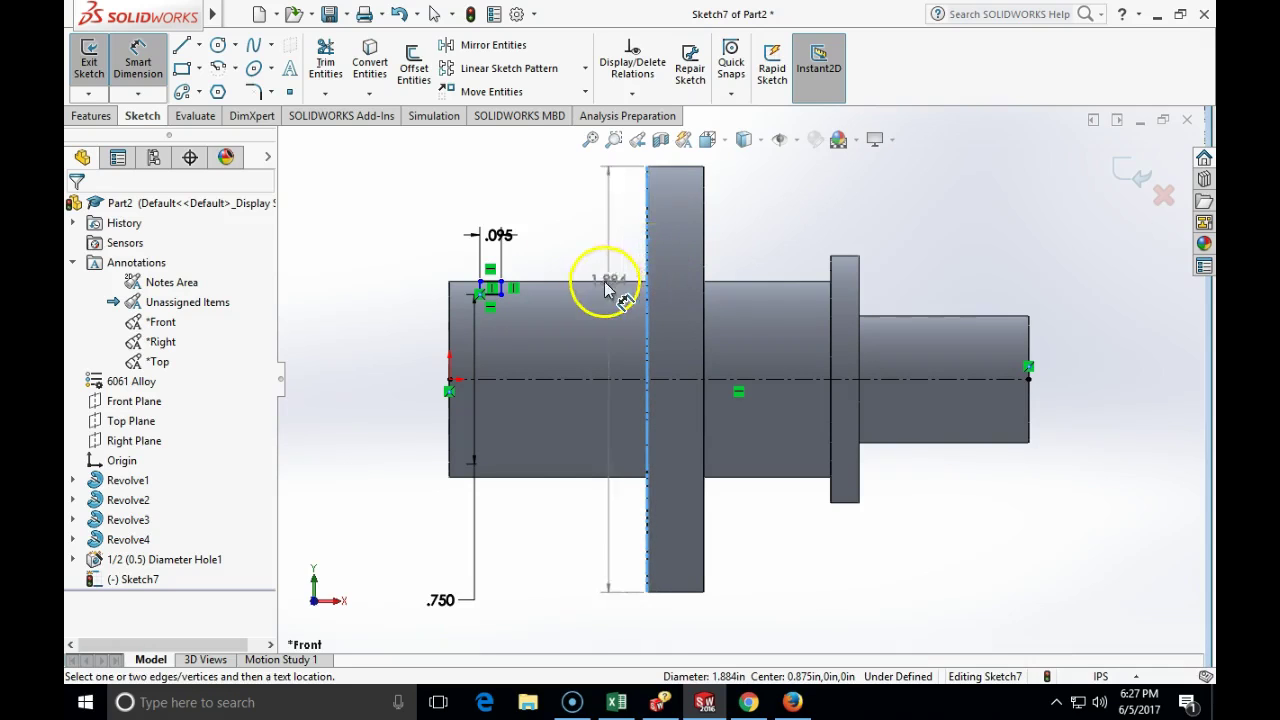
scroll(505, 290, "down", 3)
scroll(512, 296, "down", 2)
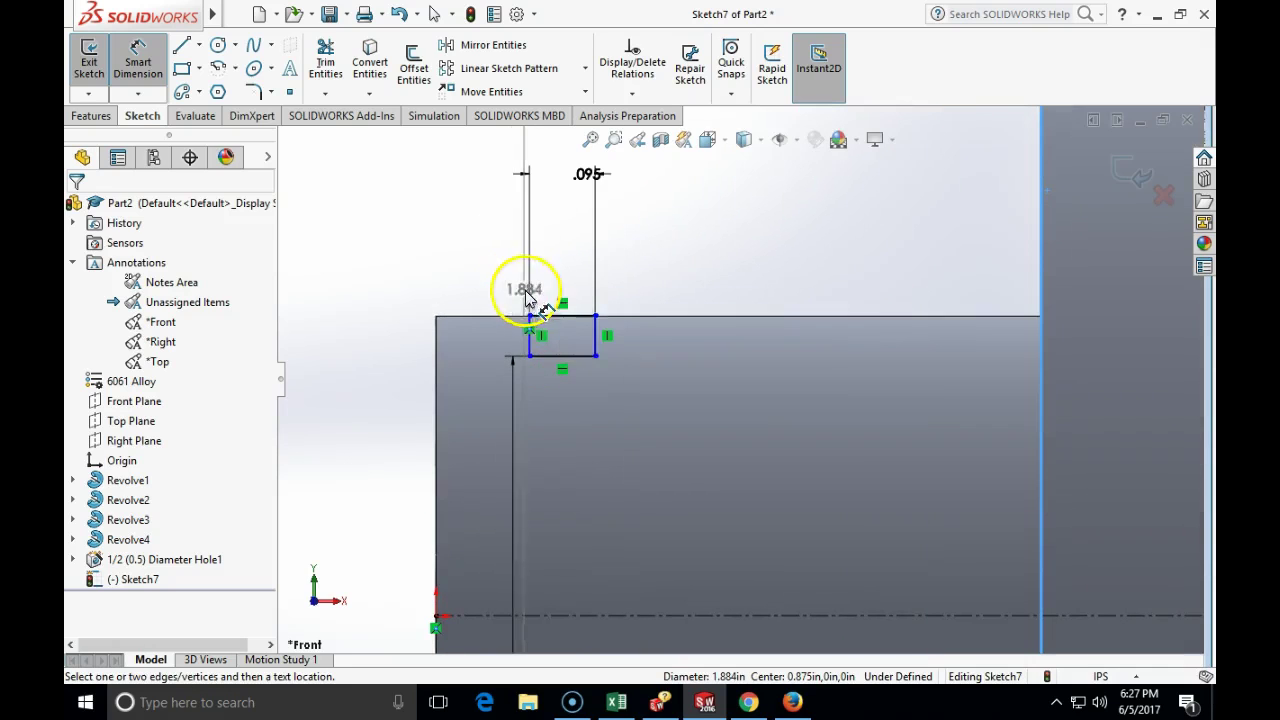
left_click(596, 340)
left_click(697, 268)
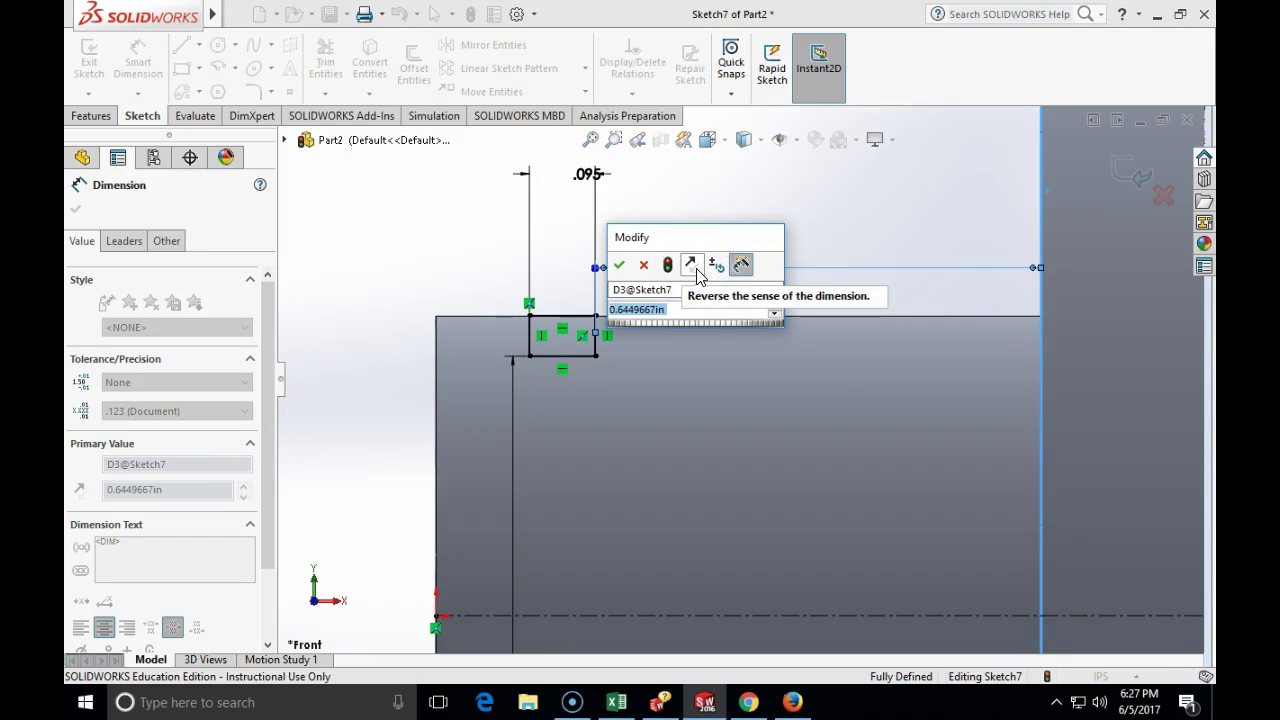
type("11/")
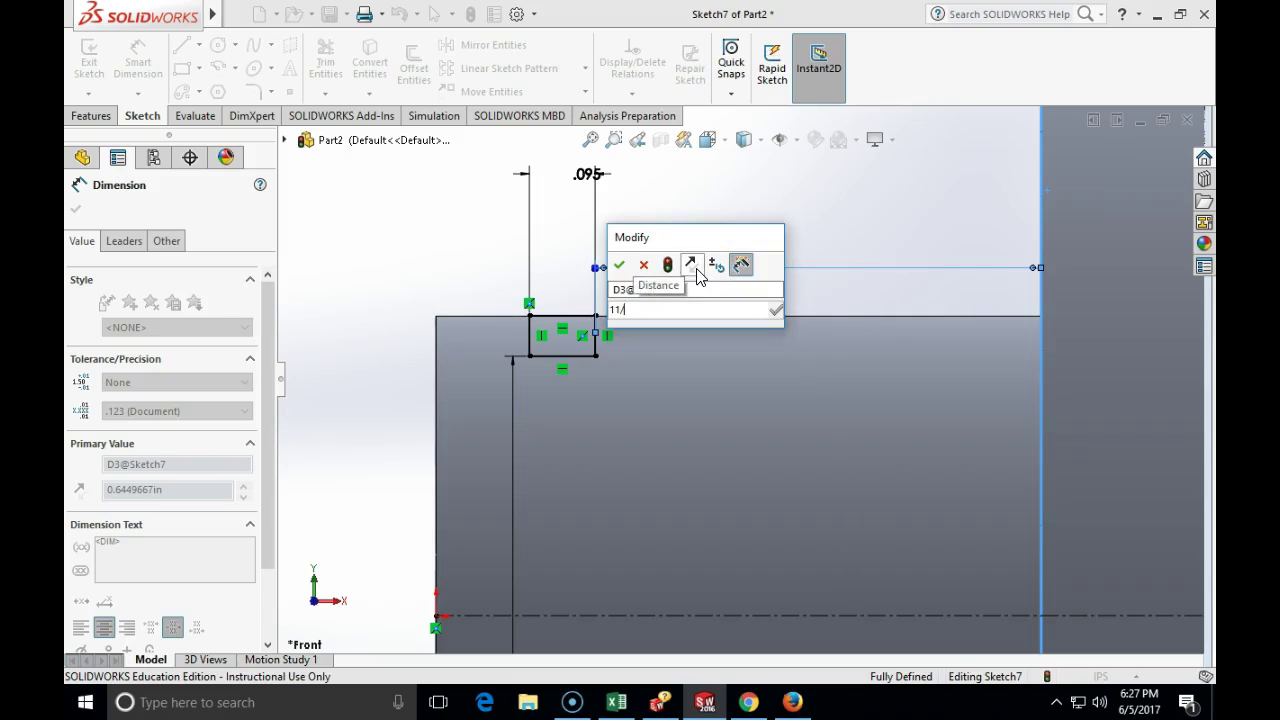
type("16")
key("Return")
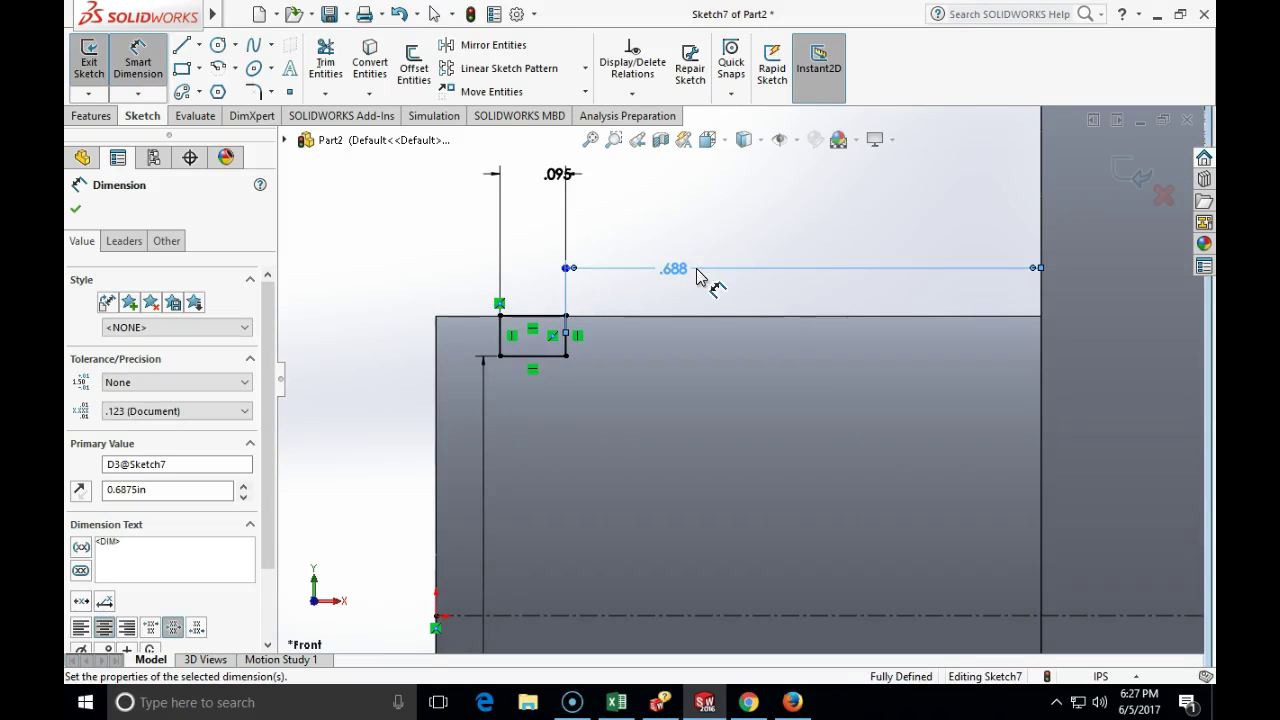
left_click(75, 209)
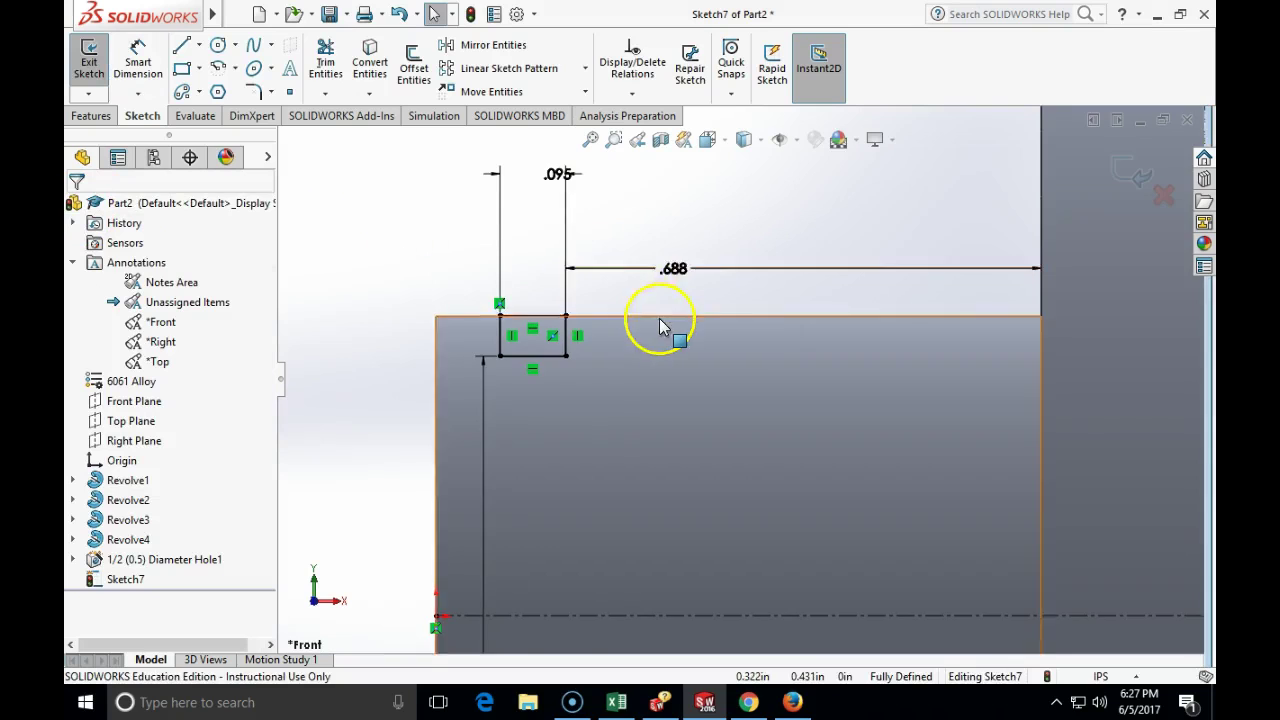
- Close the groove sketch and cut it as a 360-degree Revolved Cut around the horizontal centerline
scroll(668, 323, "up", 5)
scroll(660, 323, "up", 2)
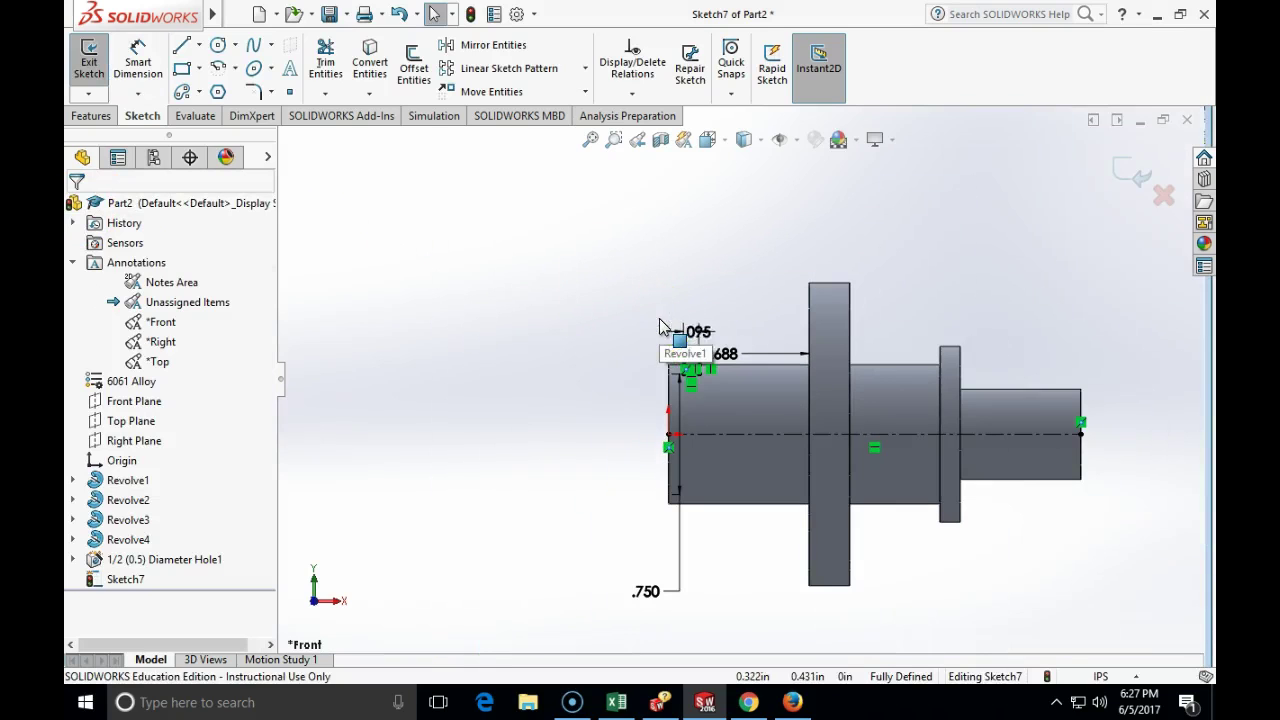
left_click(1124, 183)
left_click(93, 116)
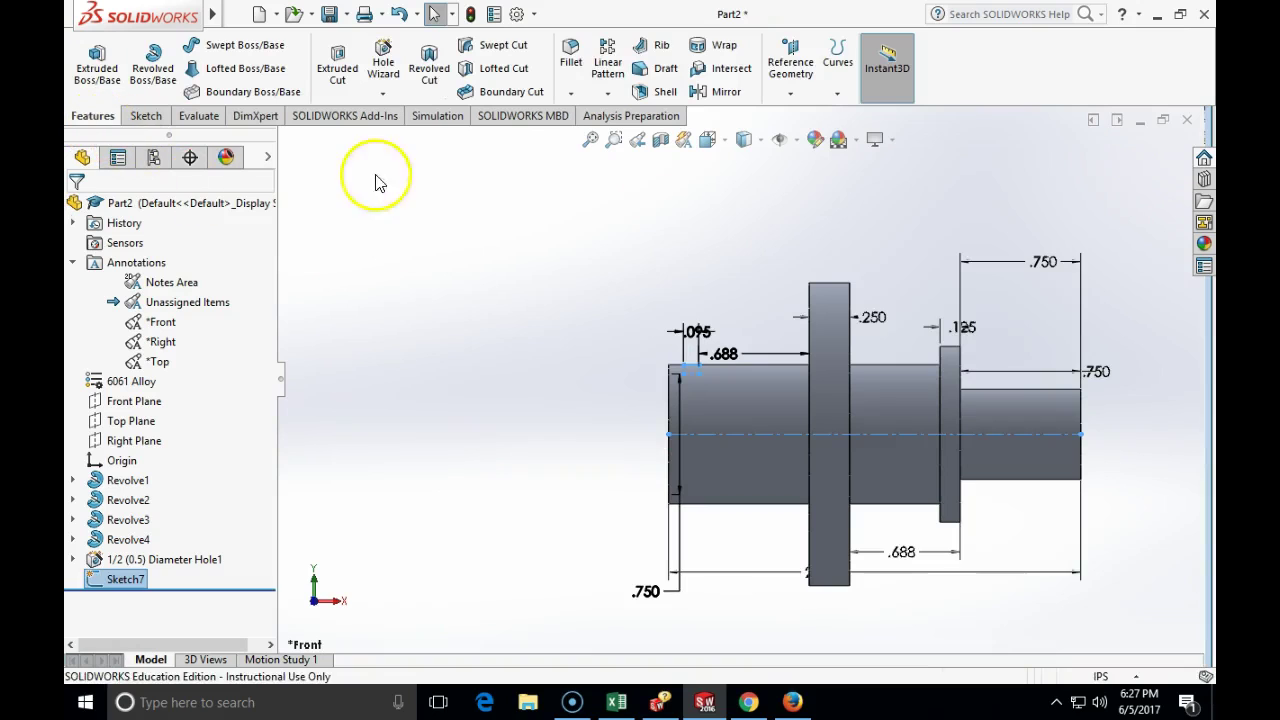
left_click(430, 68)
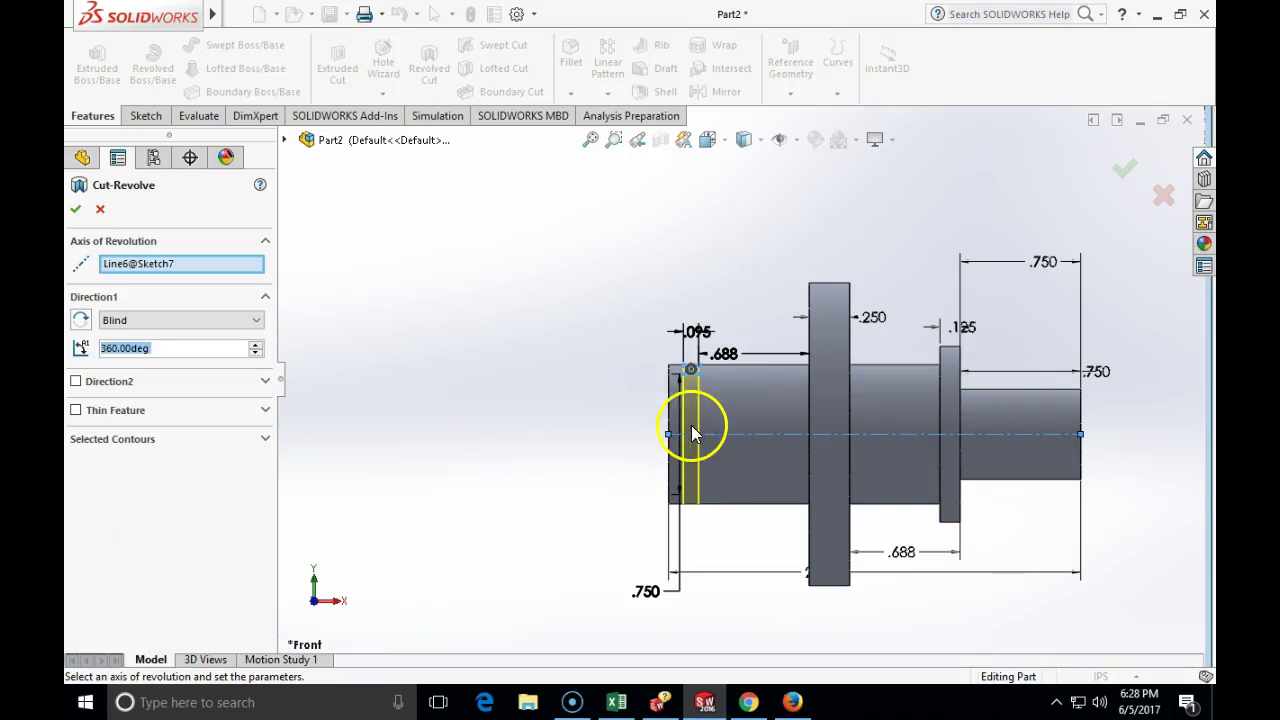
mouse_move(520, 365)
middle_mouse_down()
mouse_move(465, 349)
mouse_move(686, 451)
mouse_move(491, 346)
mouse_move(540, 374)
middle_mouse_up()
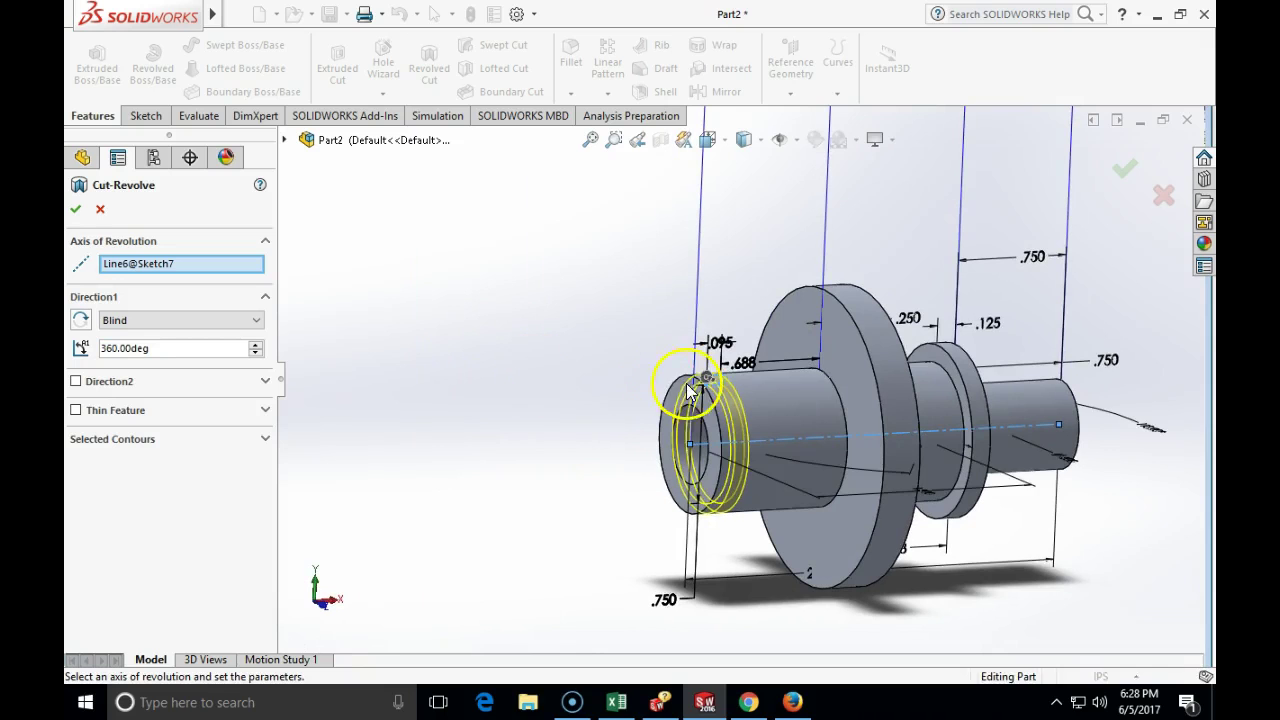
left_click(75, 213)
middle_click_drag(623, 400, 586, 329)
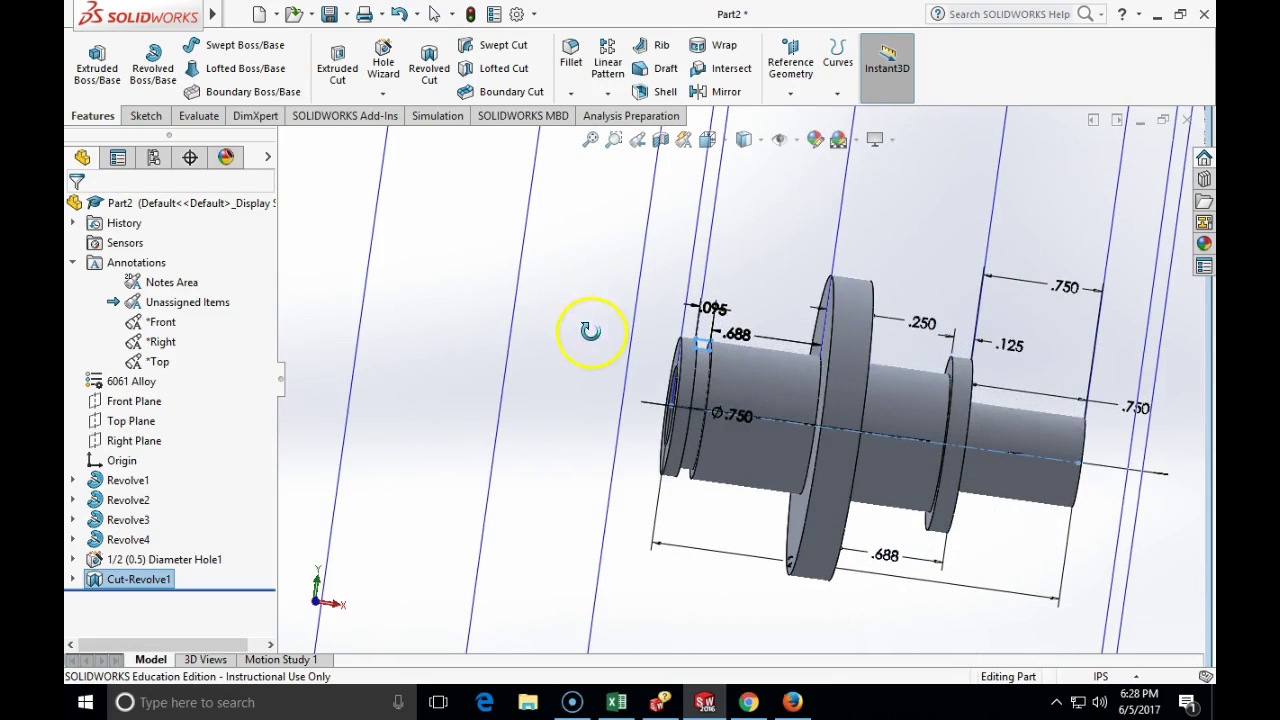
left_click(1176, 500)
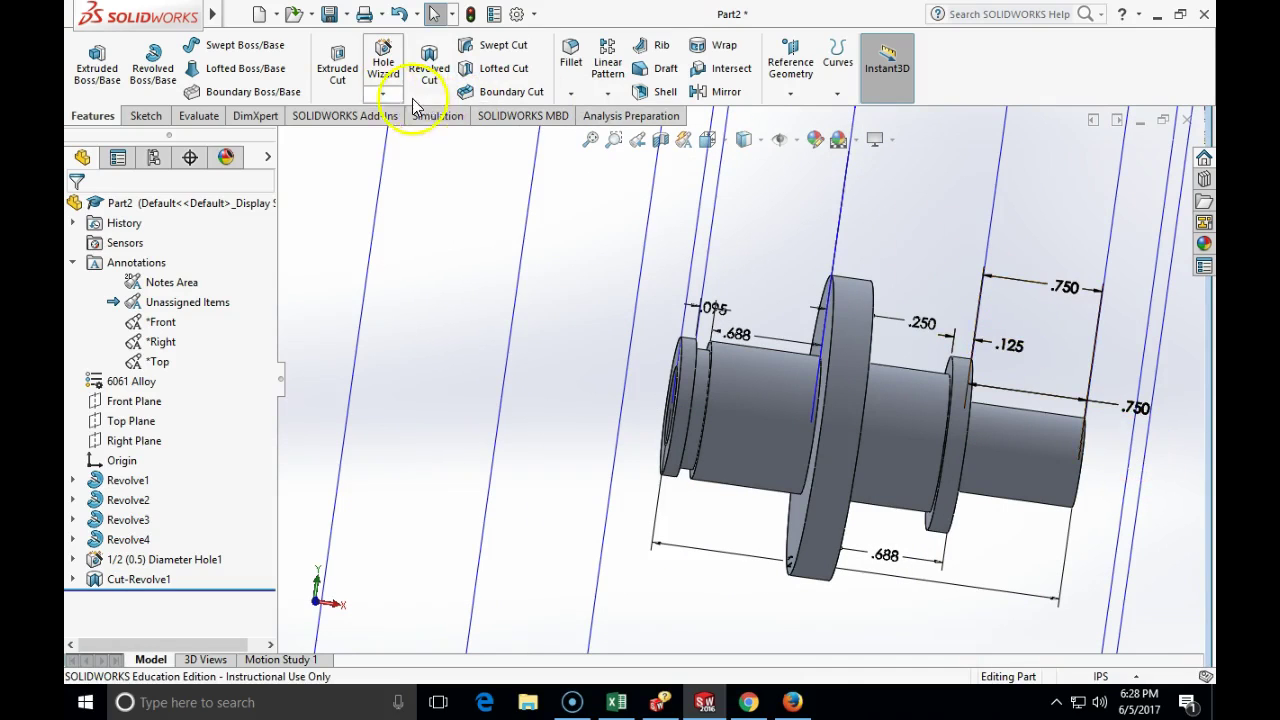
- Start a Thread feature, accept the nominal-profile notice, and use the end shaft's outer circular edge as the thread location
left_click(382, 96)
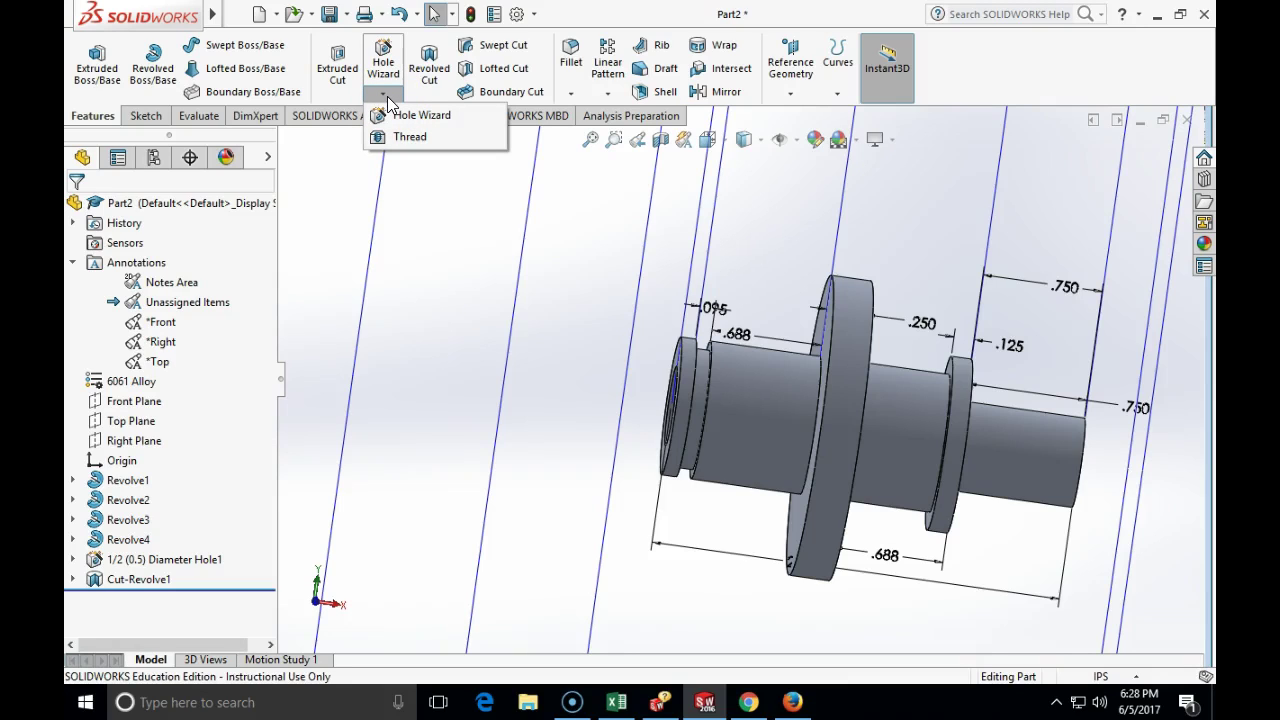
left_click(395, 118)
left_click(405, 145)
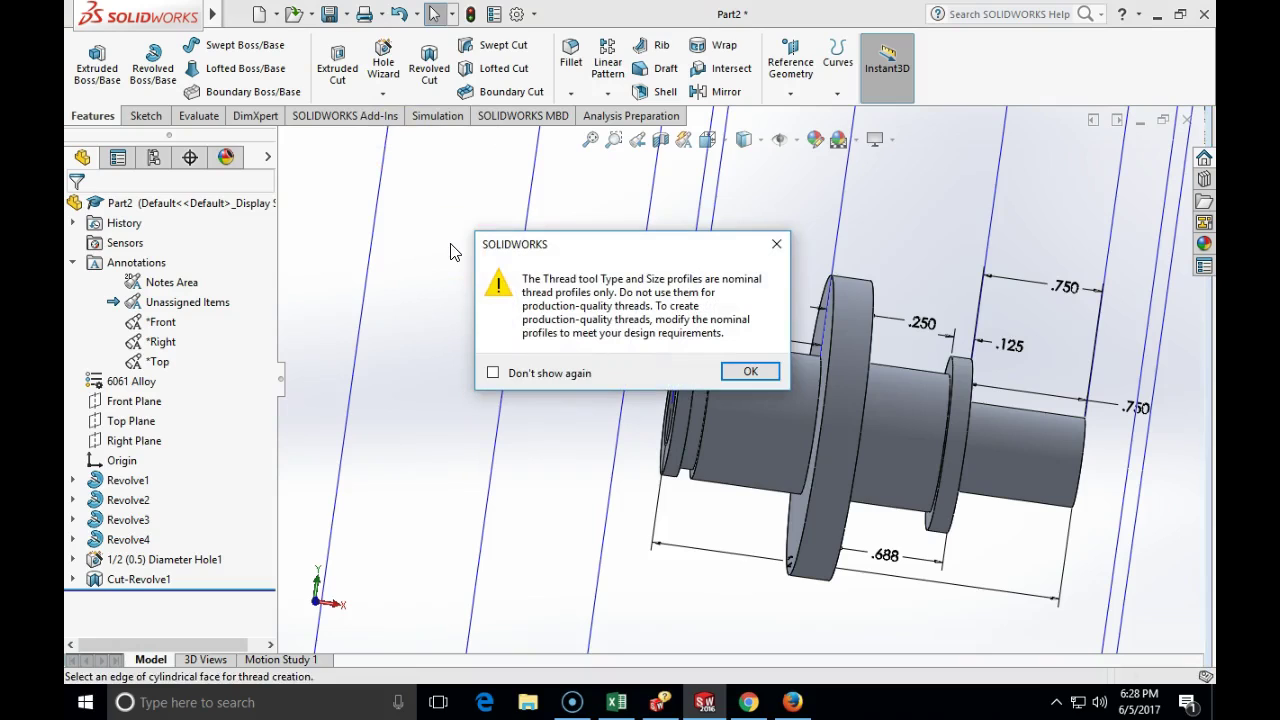
left_click(747, 376)
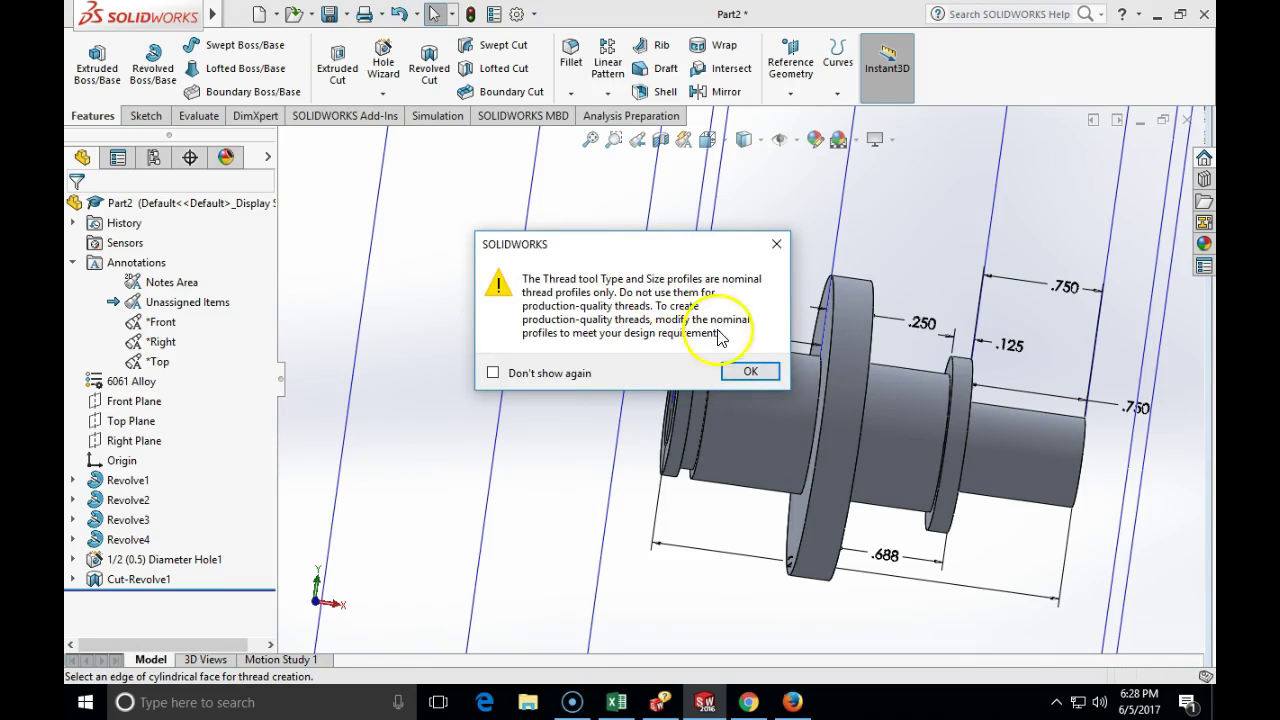
left_click(745, 372)
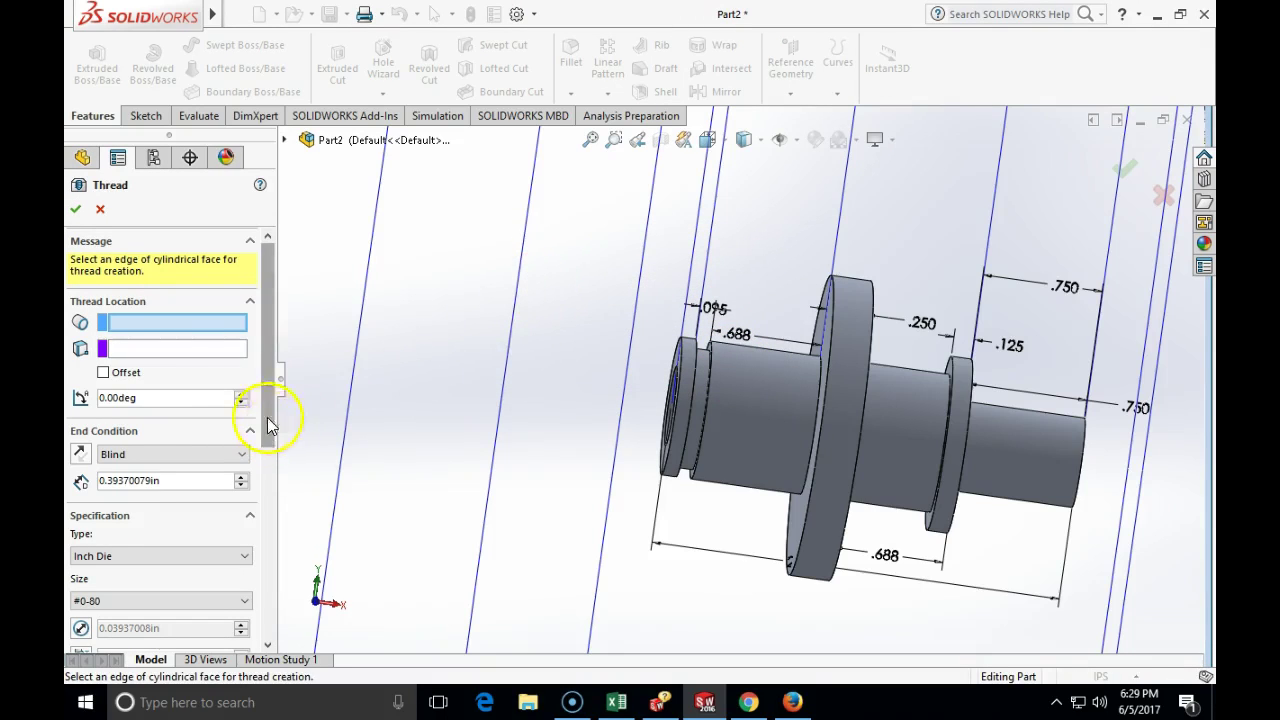
left_click(146, 324)
middle_click_drag(1030, 525, 1000, 486)
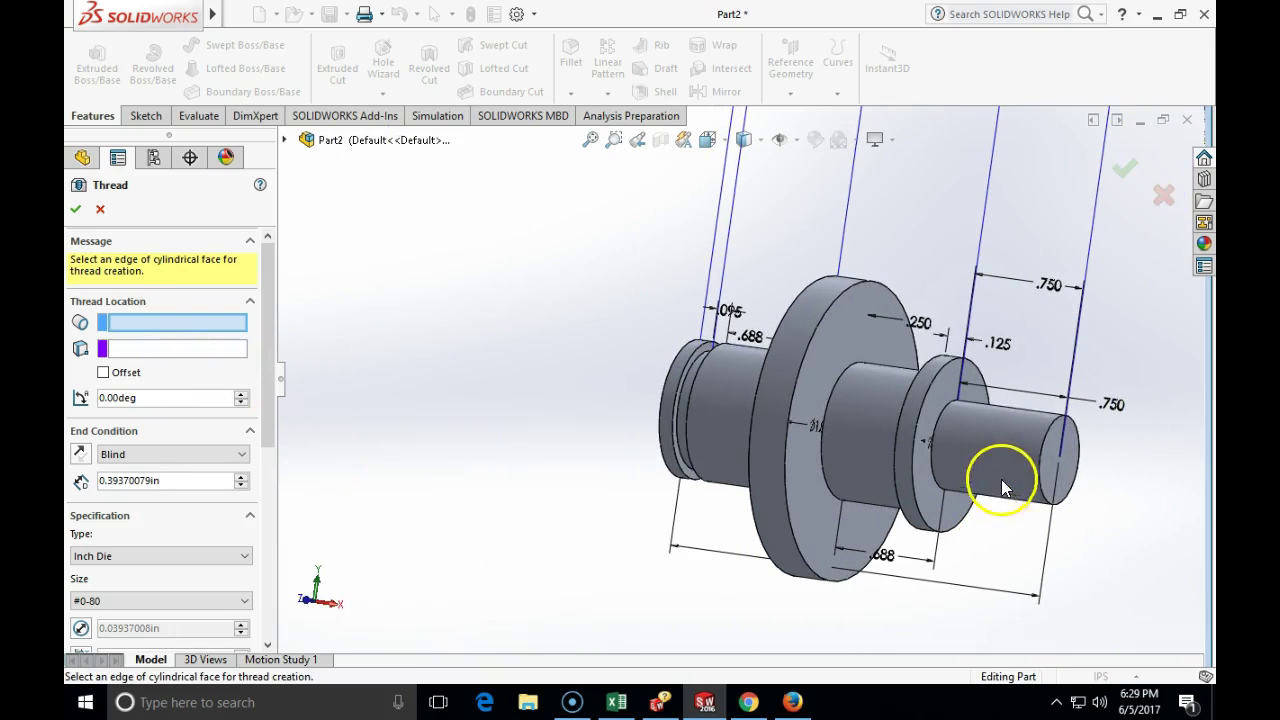
left_click(1051, 435)
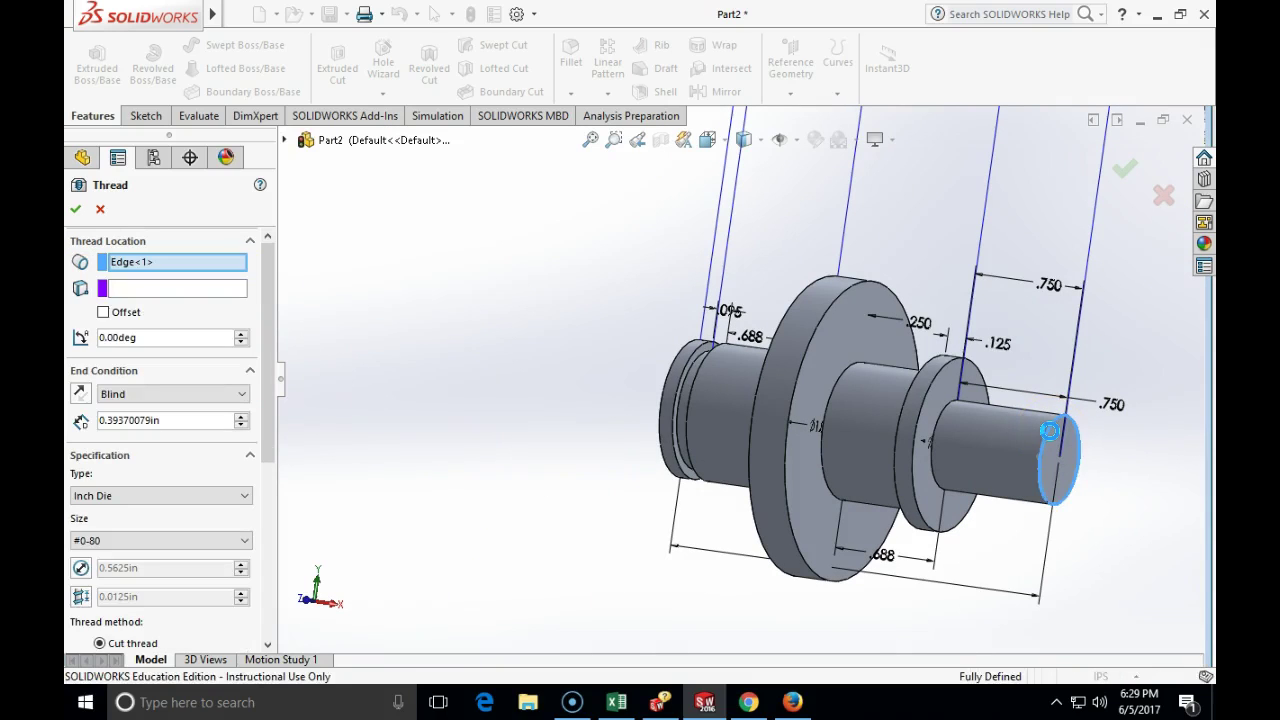
left_click(1014, 429)
- Set the thread's end condition to Up To Selection, ending at the collar face next to the end shaft
left_click(197, 421)
left_click(244, 397)
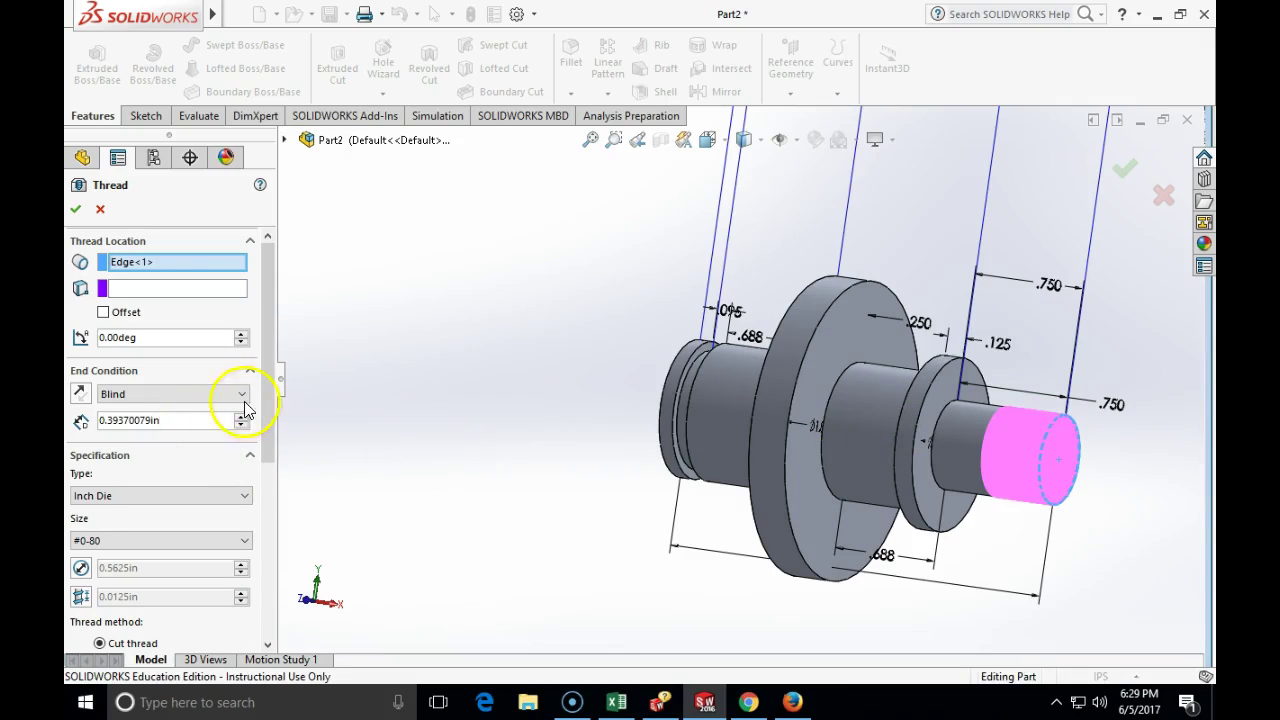
left_click(192, 410)
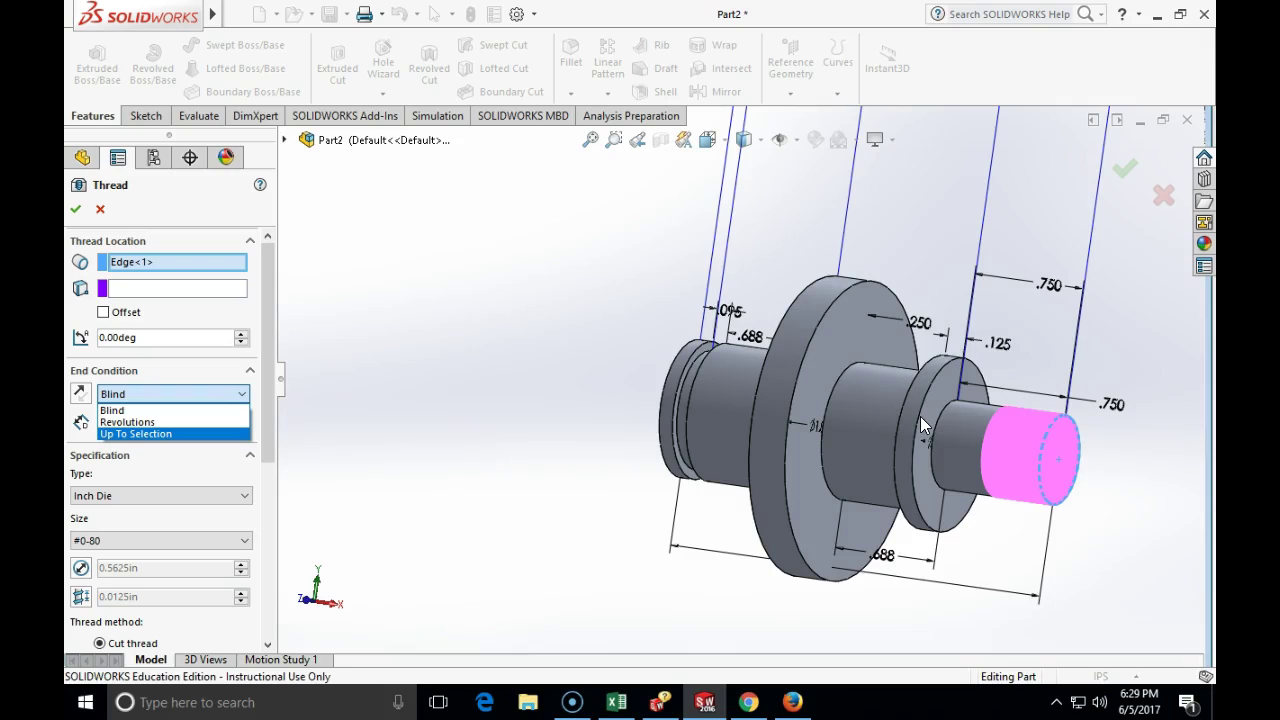
left_click(150, 433)
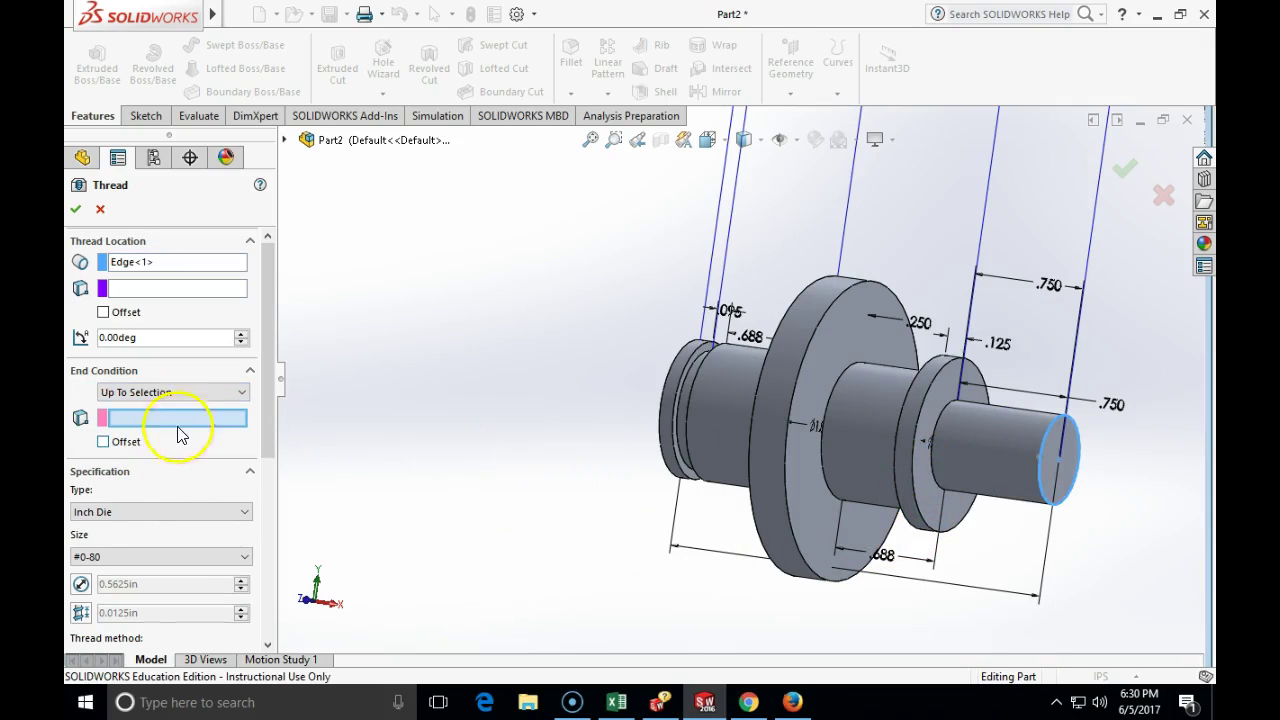
left_click(938, 482)
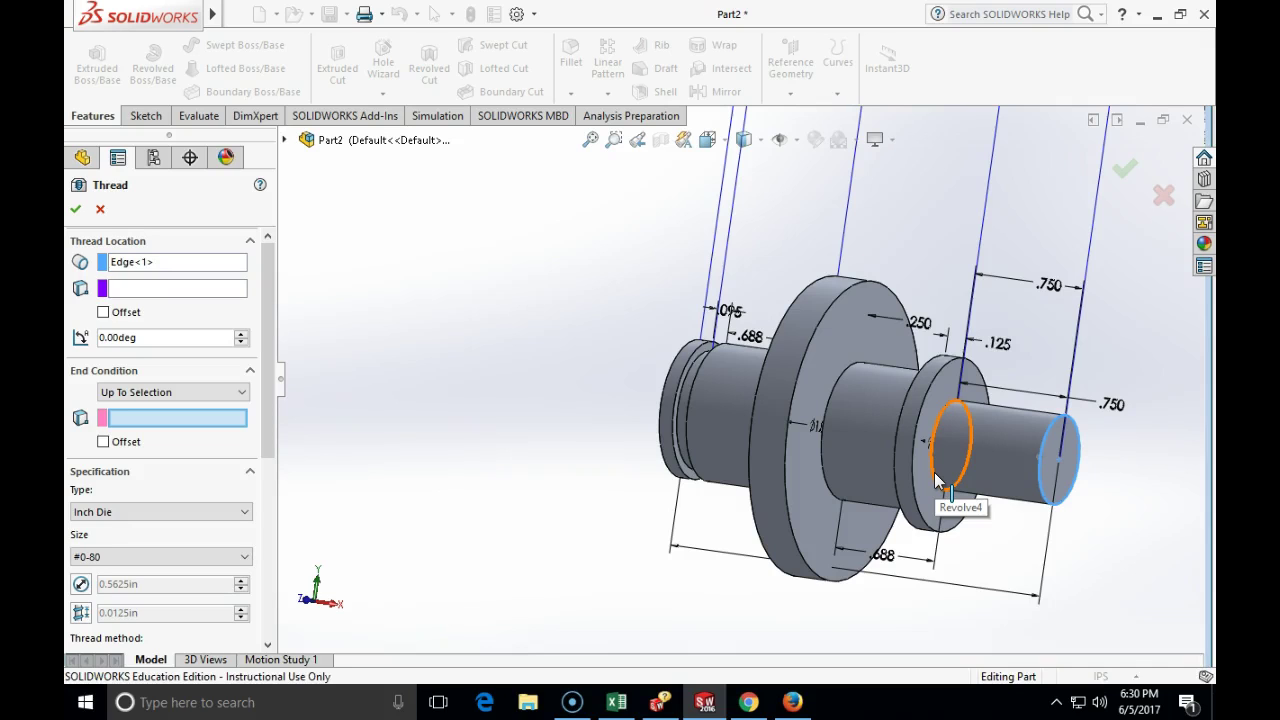
left_click(923, 468)
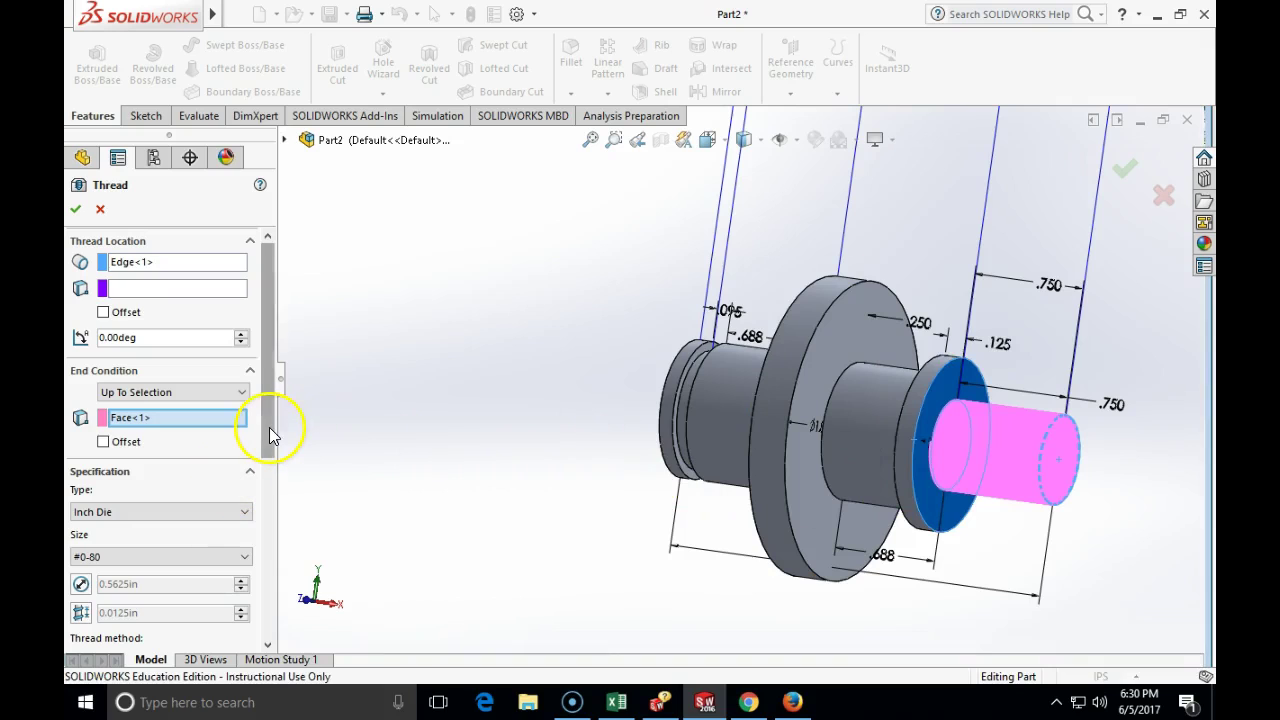
- Look through the thread specification and the sizes available for the Inch Die type
left_click_drag(270, 428, 271, 431)
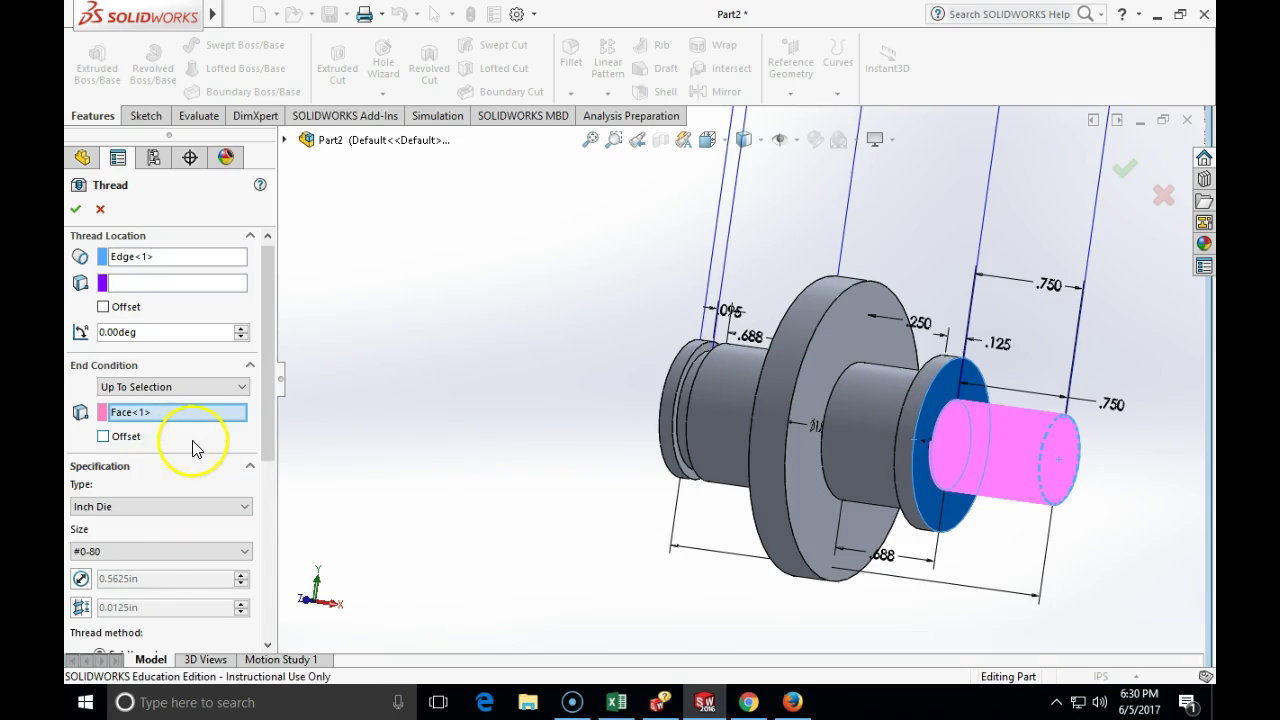
left_click_drag(270, 420, 286, 509)
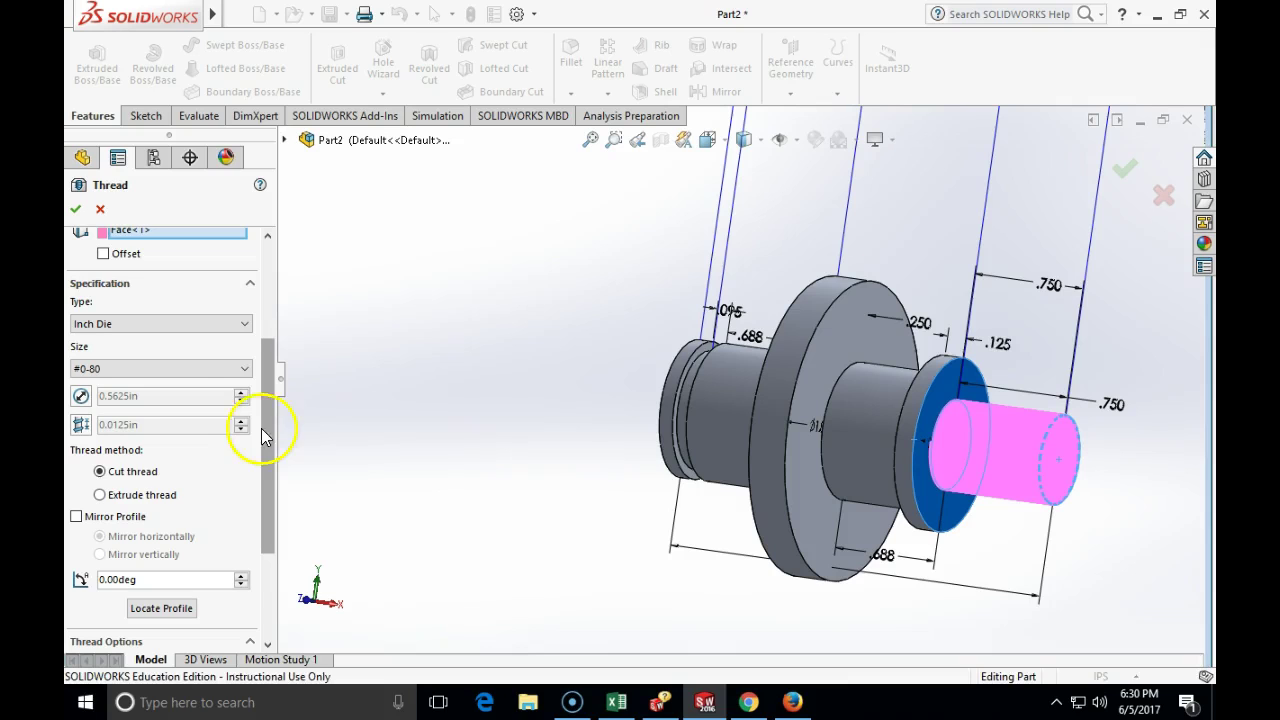
left_click(152, 369)
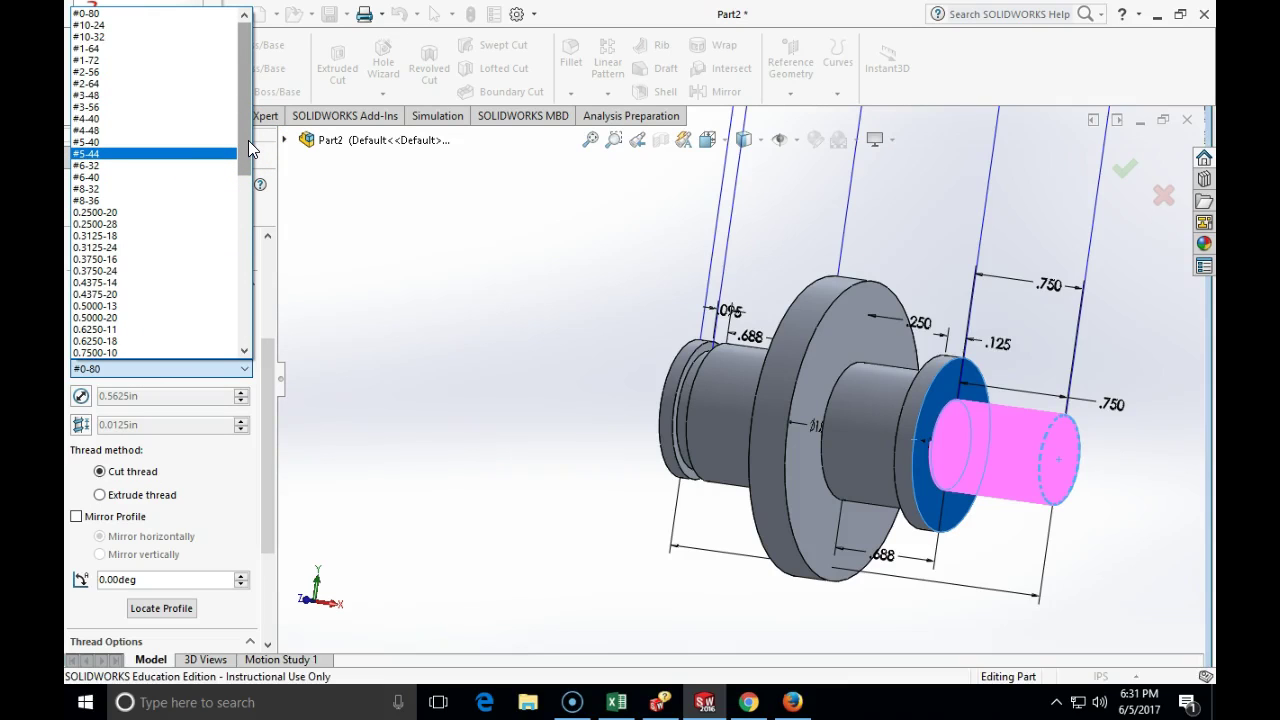
left_click_drag(247, 140, 248, 157)
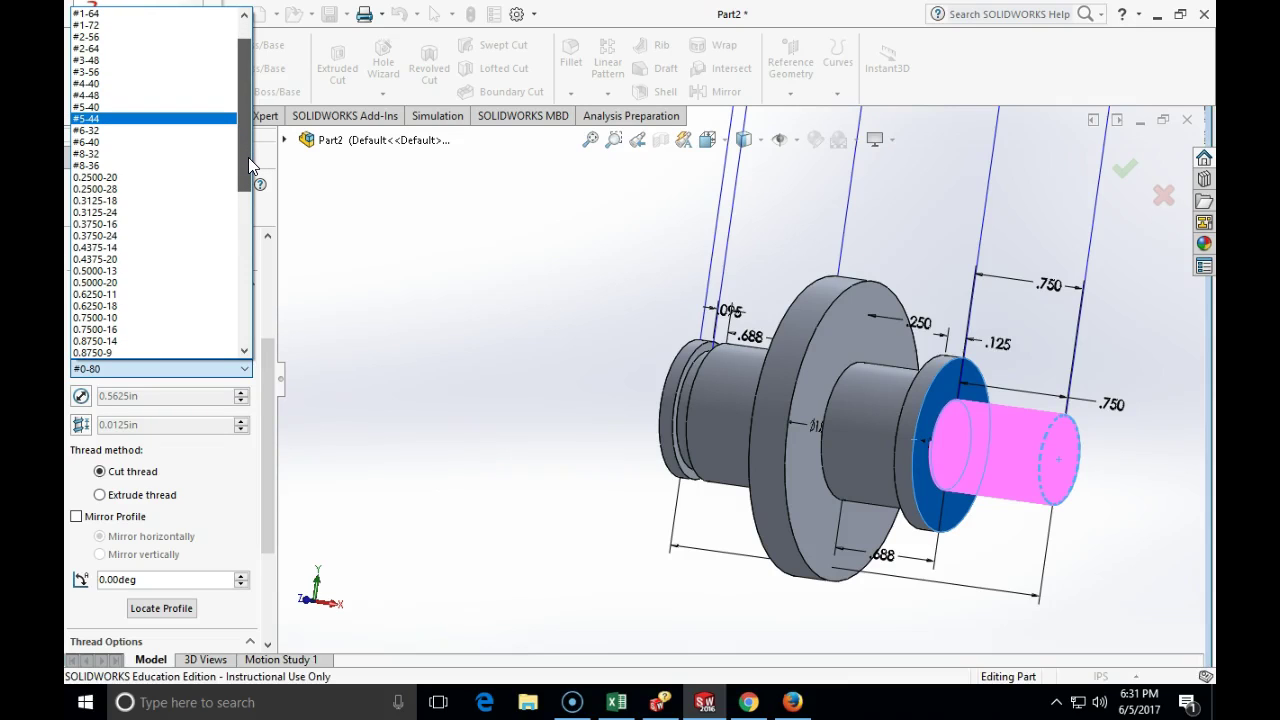
left_click_drag(248, 157, 246, 197)
left_click(250, 444)
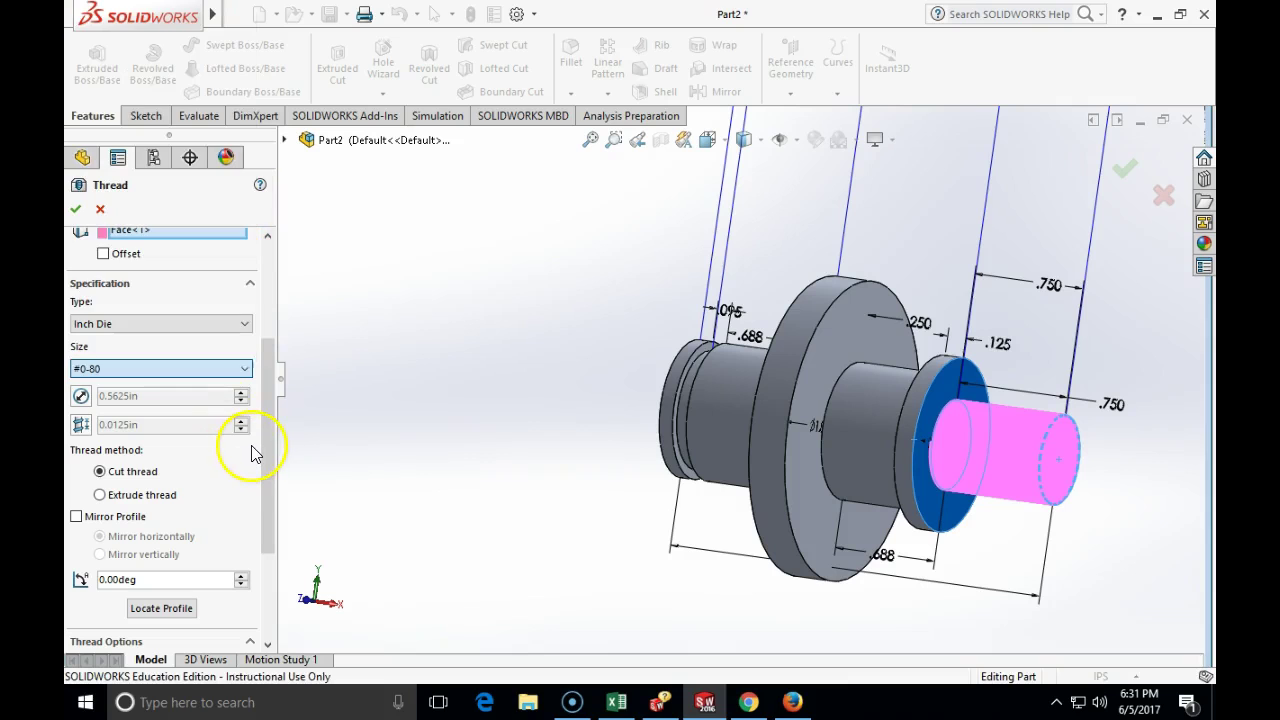
- Set the thread type to Inch Tap and look through its available sizes
left_click_drag(268, 425, 263, 380)
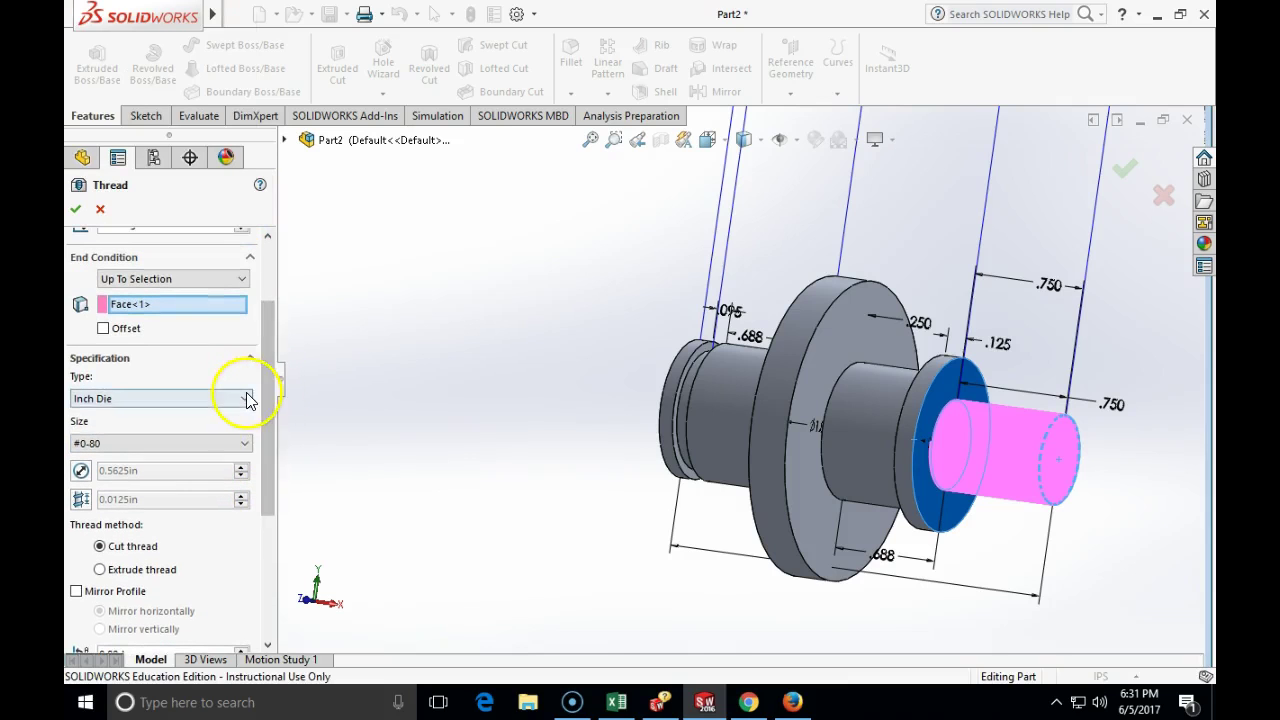
left_click(246, 398)
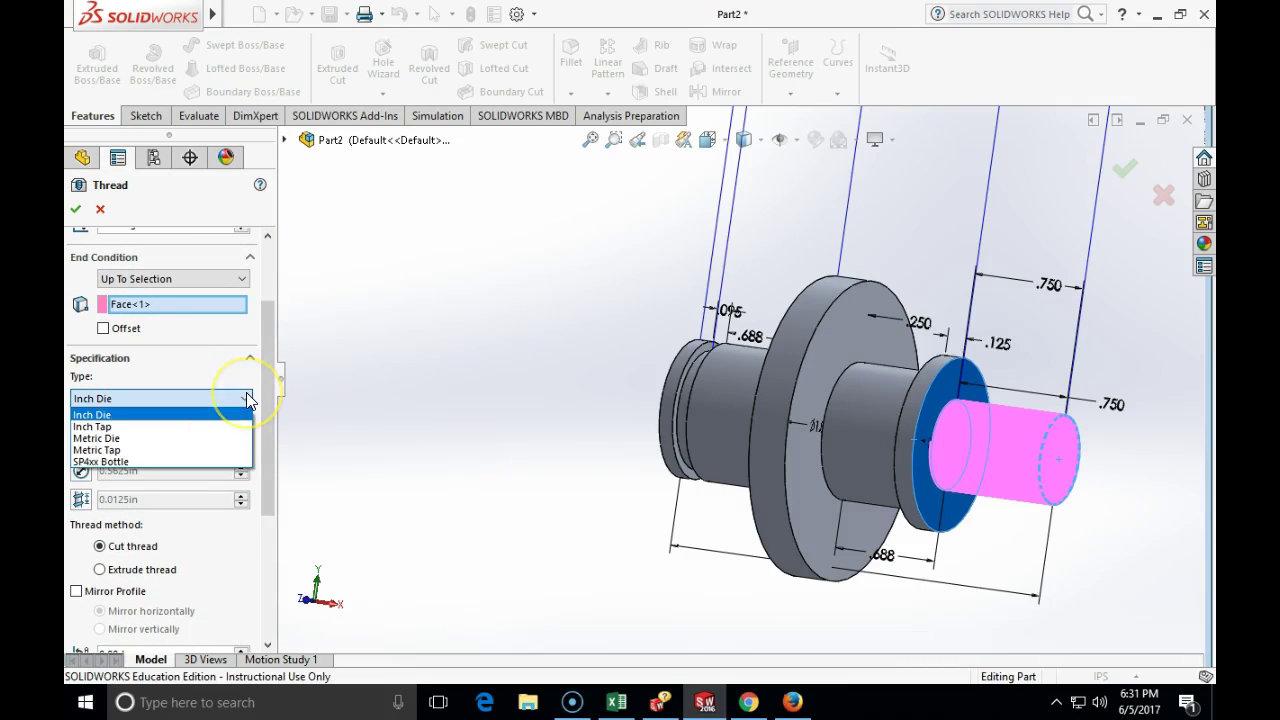
left_click(204, 430)
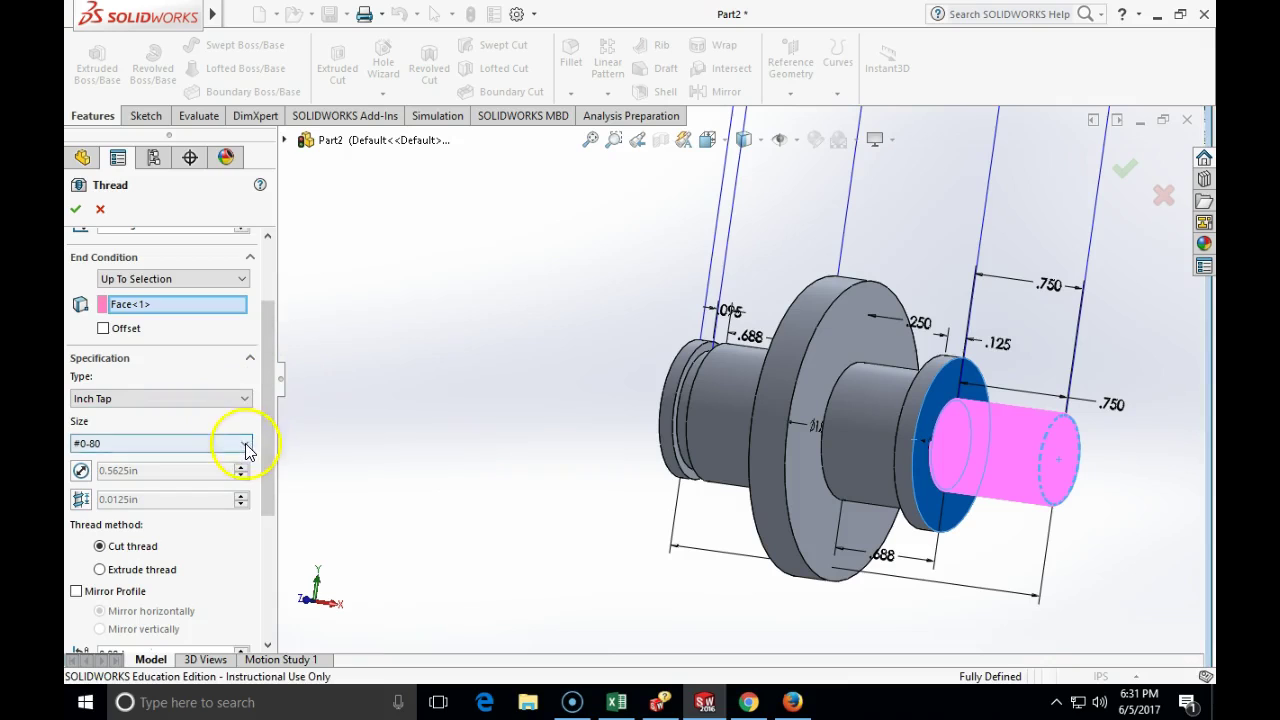
left_click(244, 446)
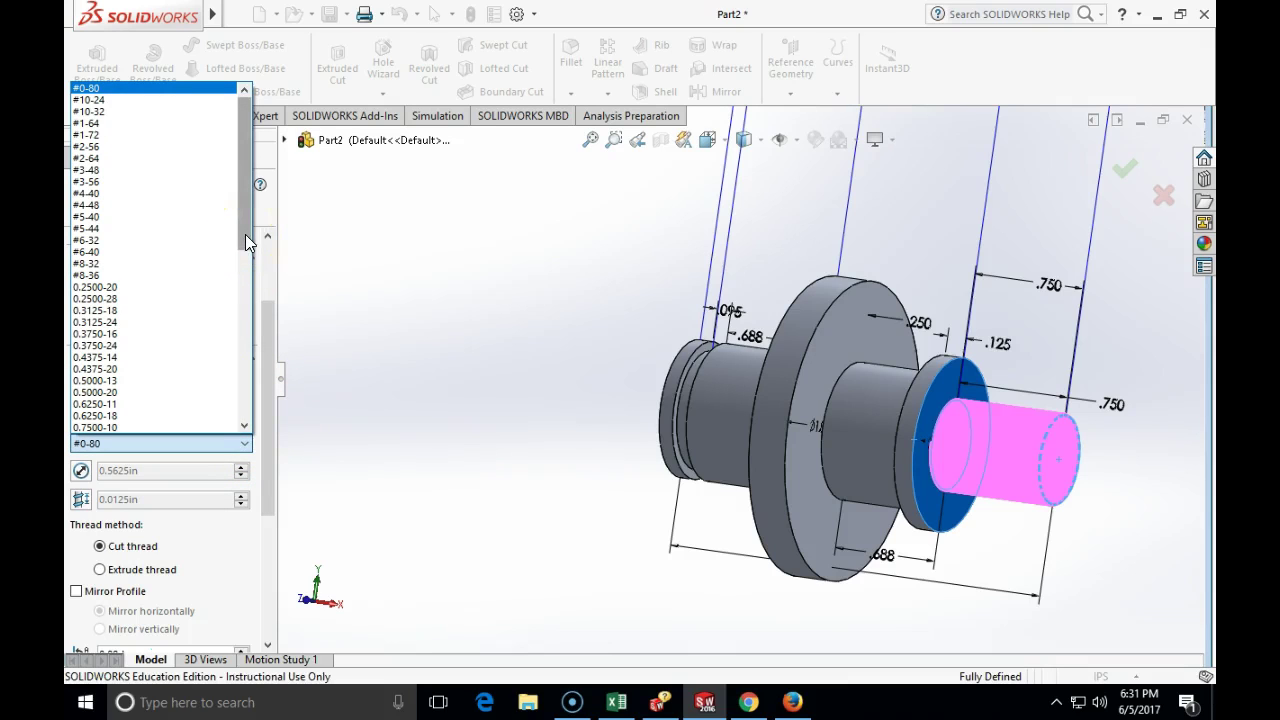
left_click_drag(247, 242, 249, 259)
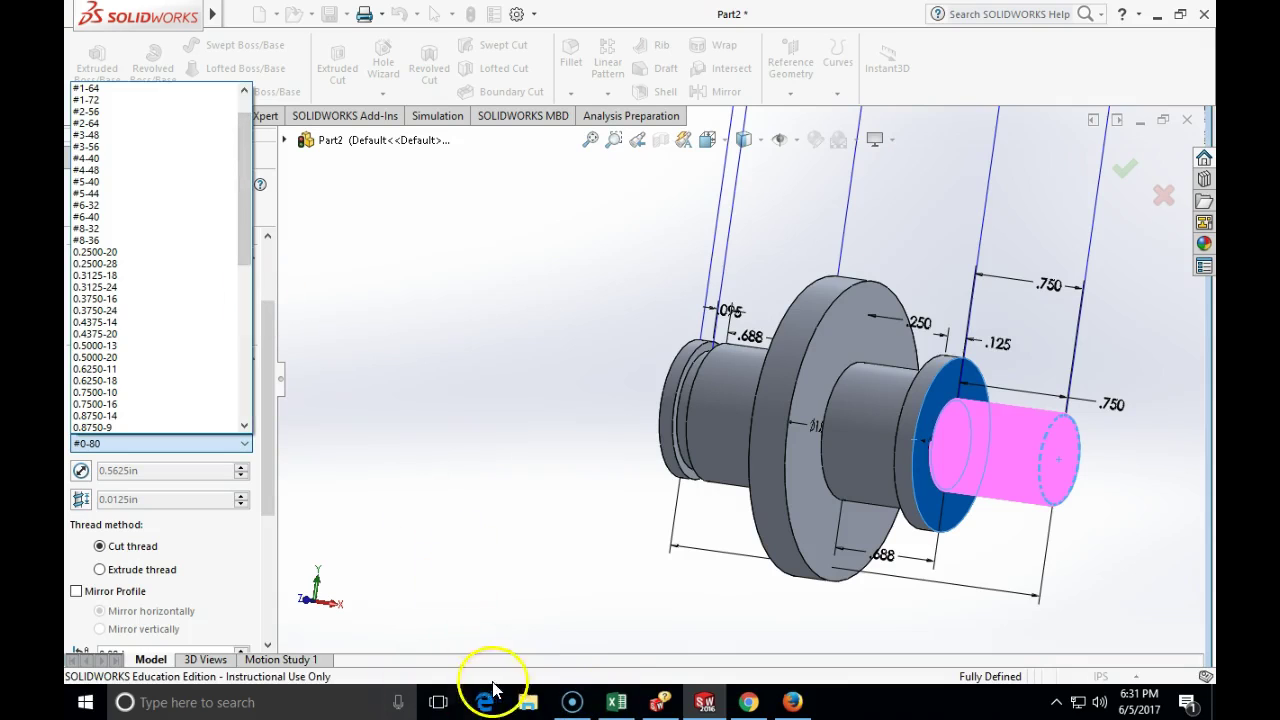
- Switch to Excel, calculate =9/16 in an empty cell, and close the workbook without saving to return to SOLIDWORKS
left_click(617, 705)
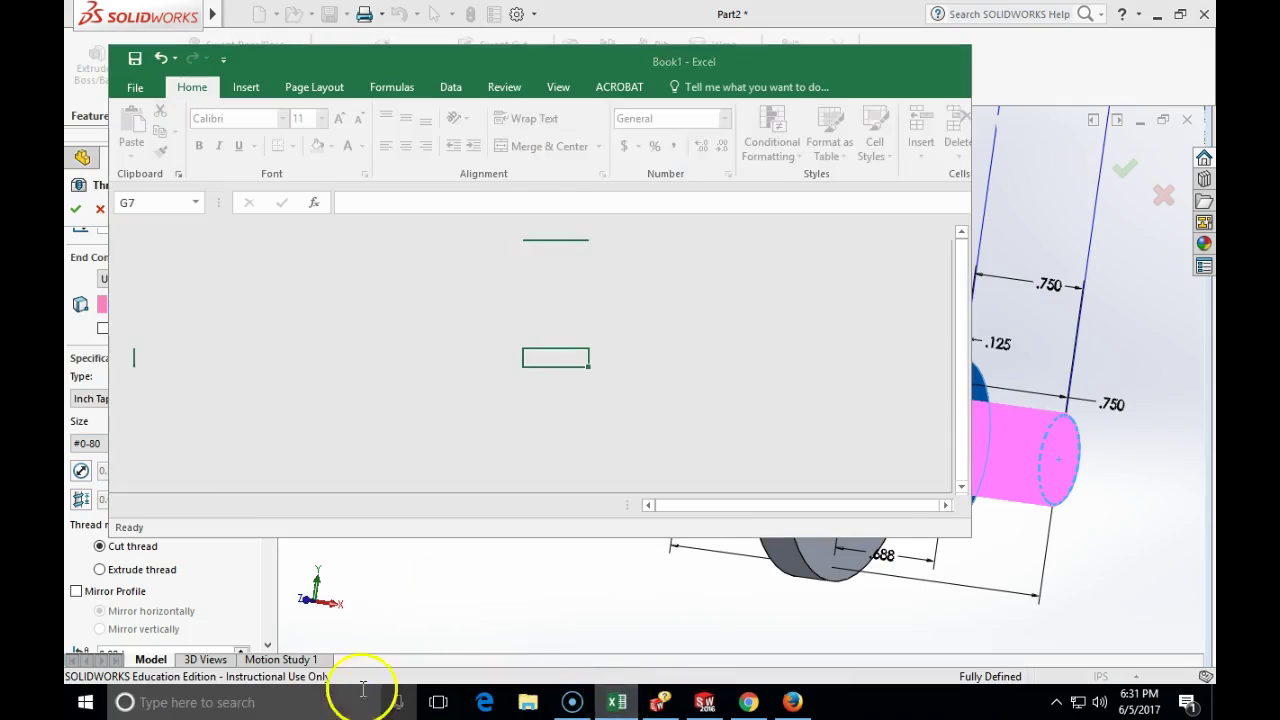
left_click(372, 362)
type("=0")
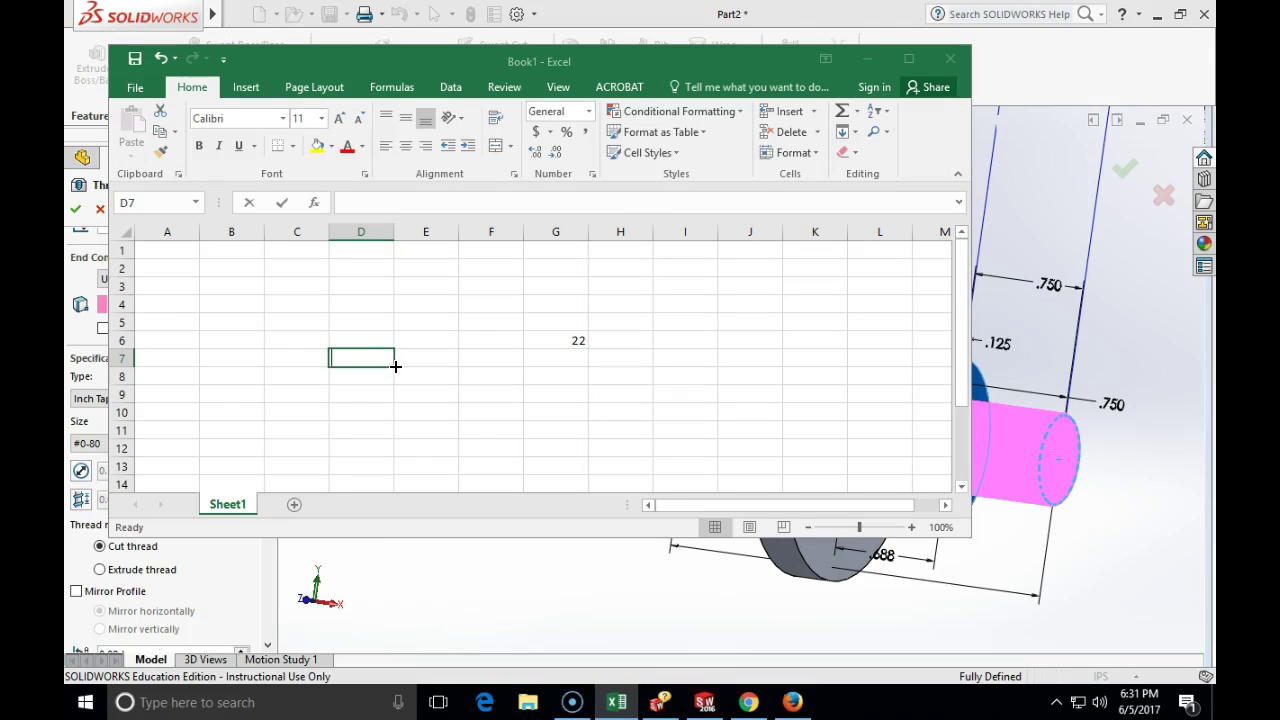
key("BackSpace")
type("9/16")
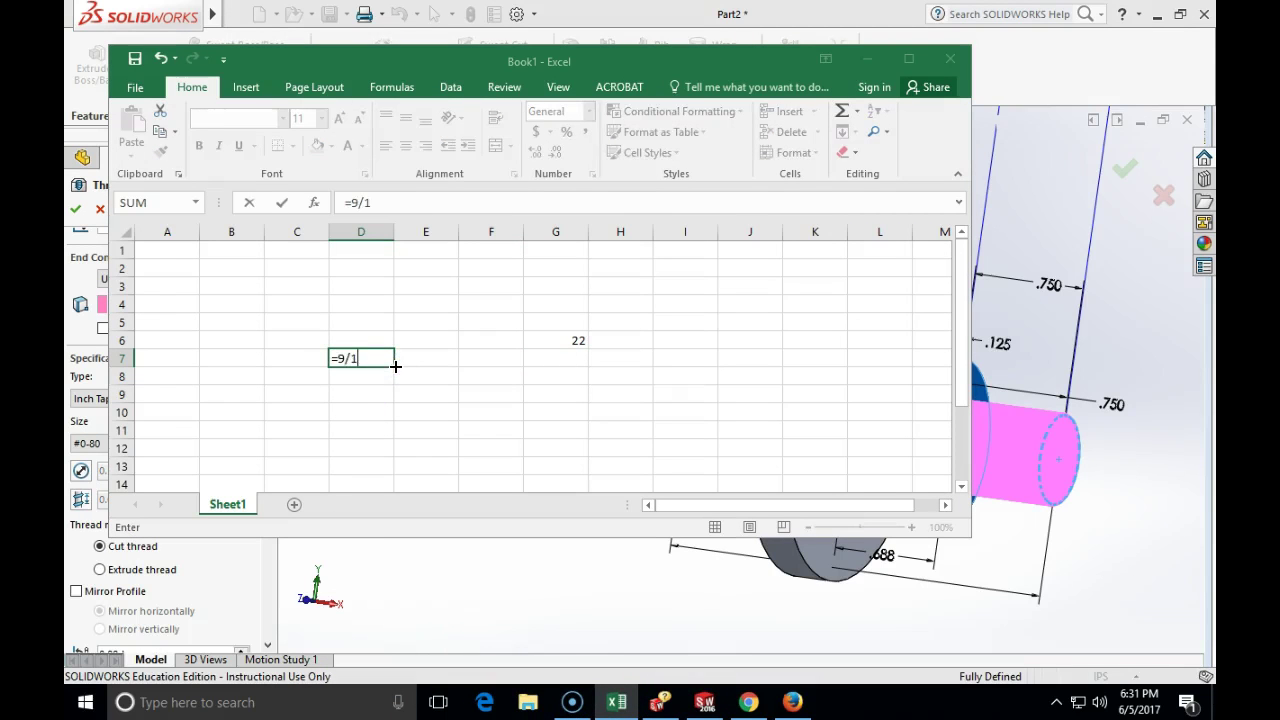
key("Return")
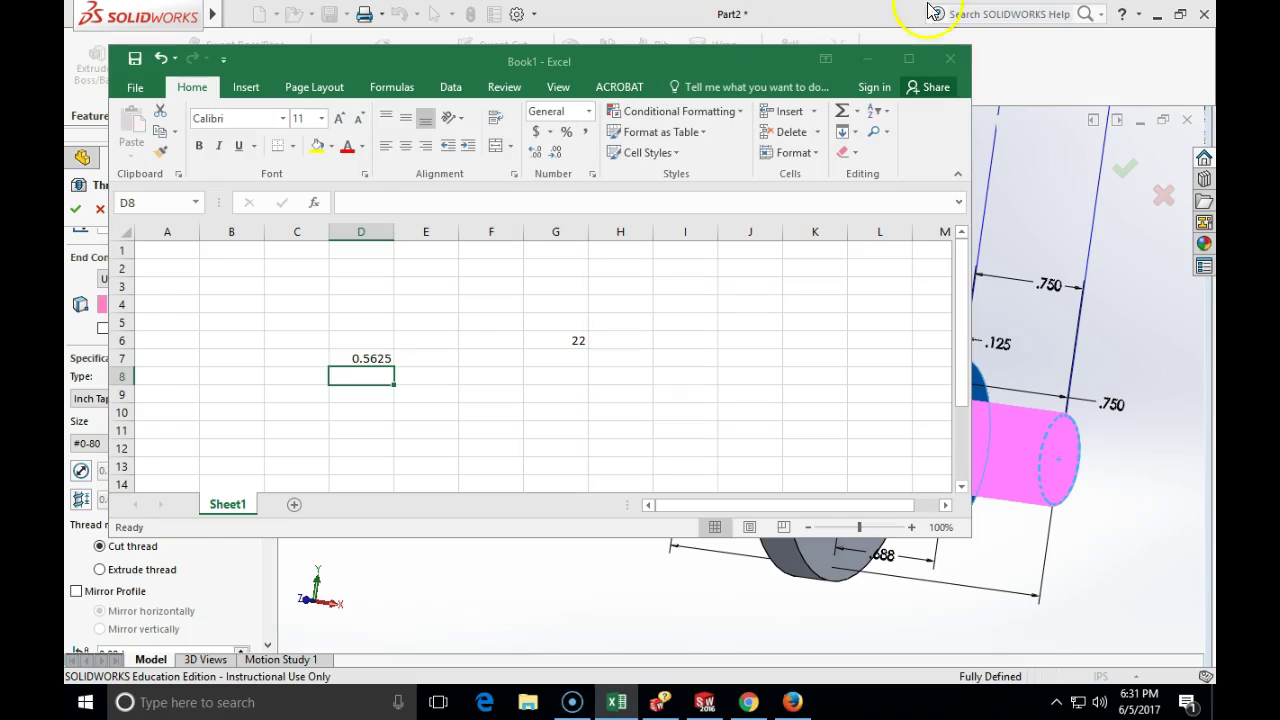
left_click(945, 58)
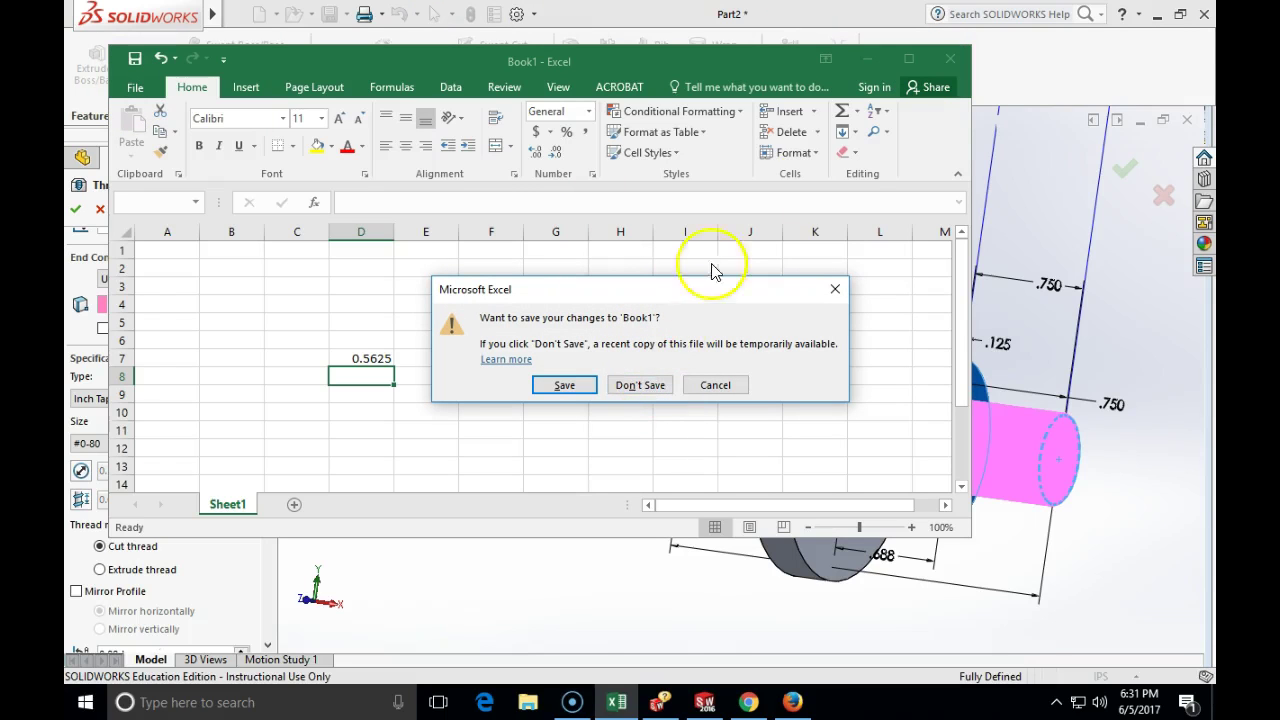
left_click(652, 387)
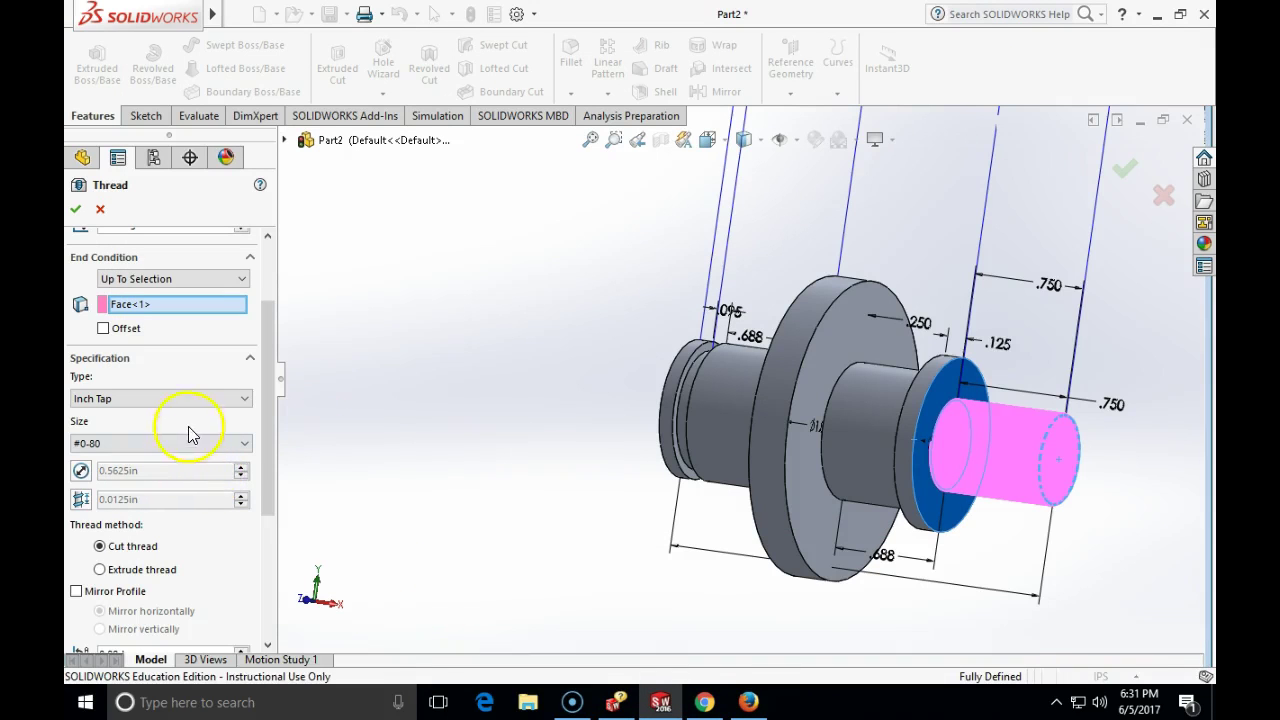
- Set the Inch Tap thread size to 0.6250-18 and check its preview on the end shaft
left_click(244, 443)
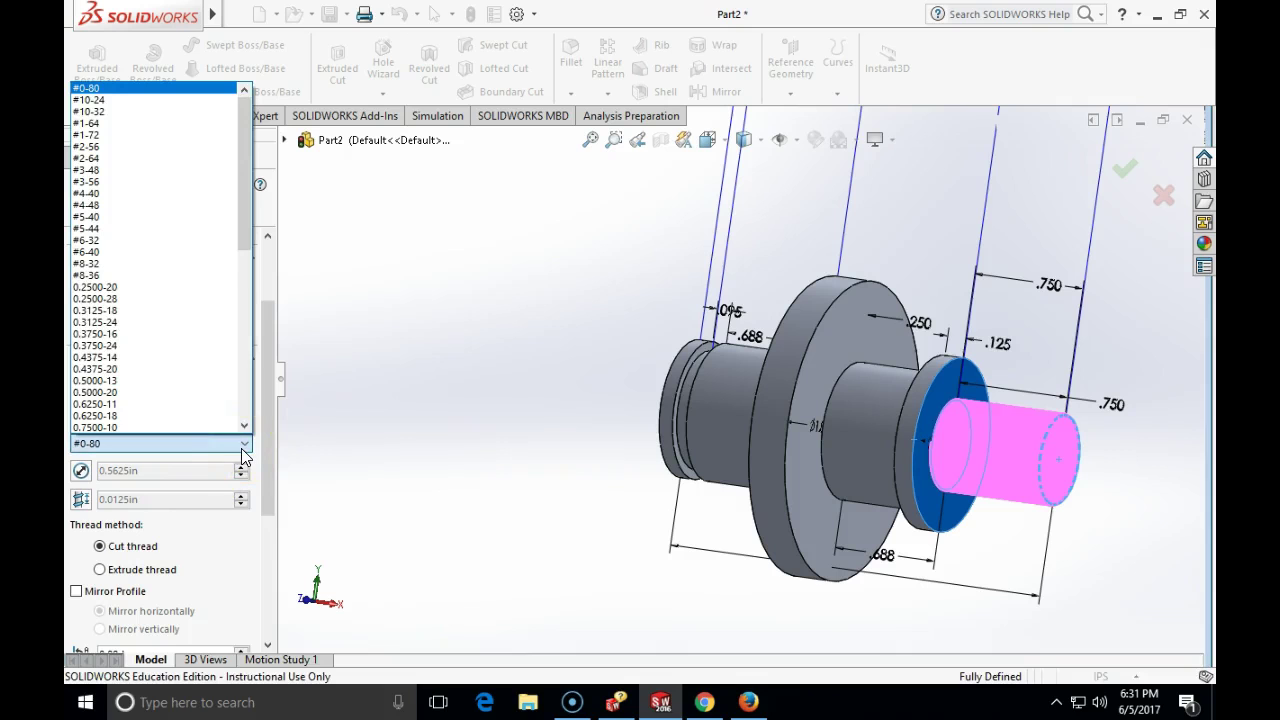
left_click(158, 416)
middle_click_drag(1062, 573, 1000, 349)
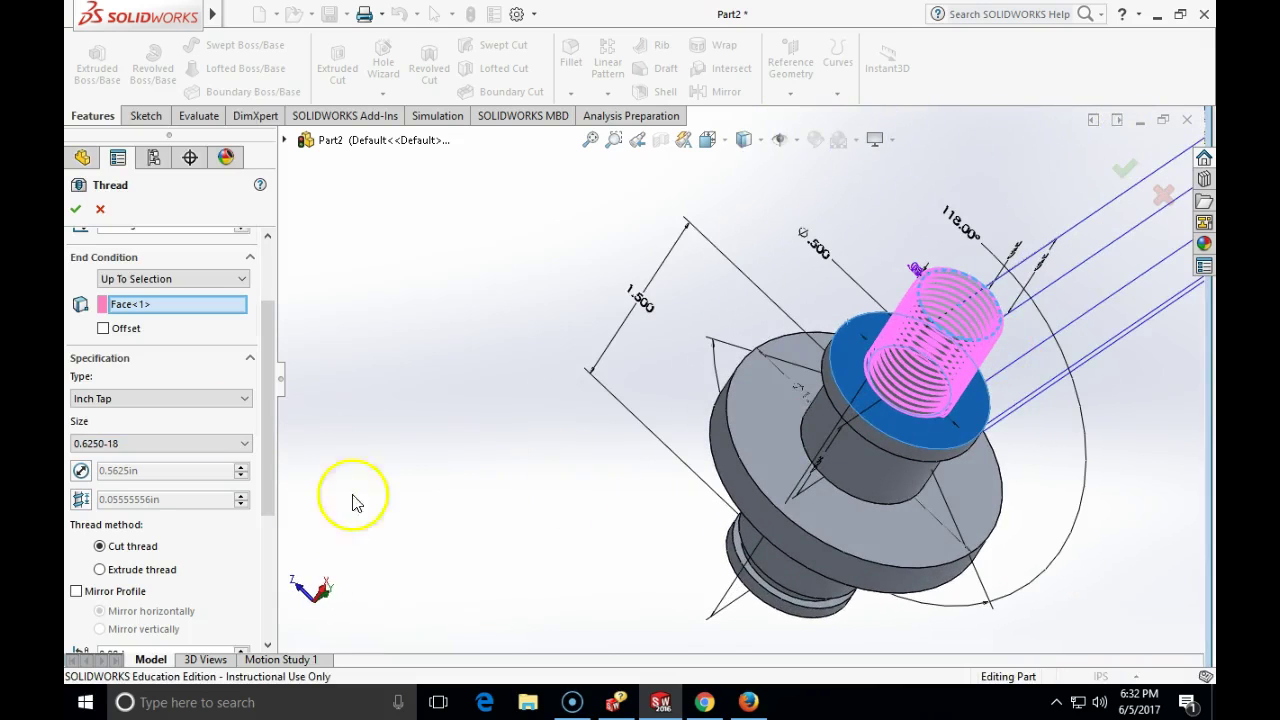
middle_click_drag(297, 486, 335, 452)
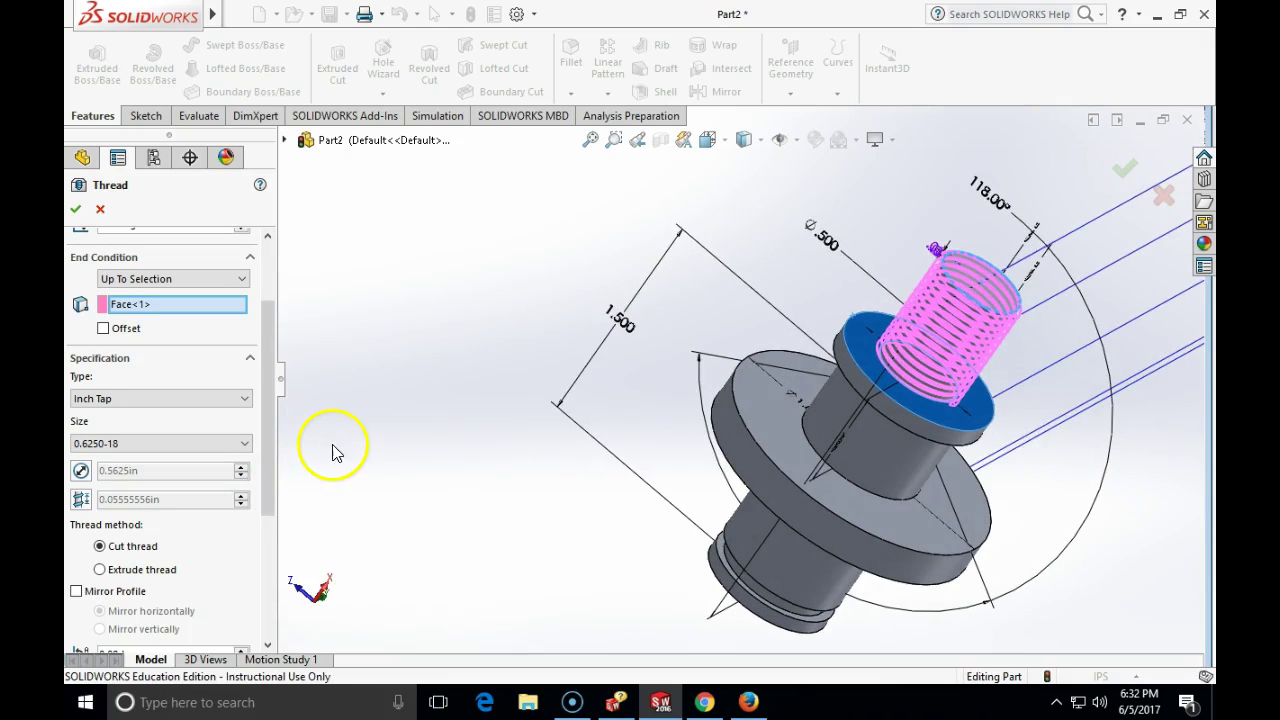
- Look through the thread method, direction and preview options, and try to create the Inch Tap thread
left_click_drag(273, 421, 271, 459)
left_click_drag(283, 493, 289, 515)
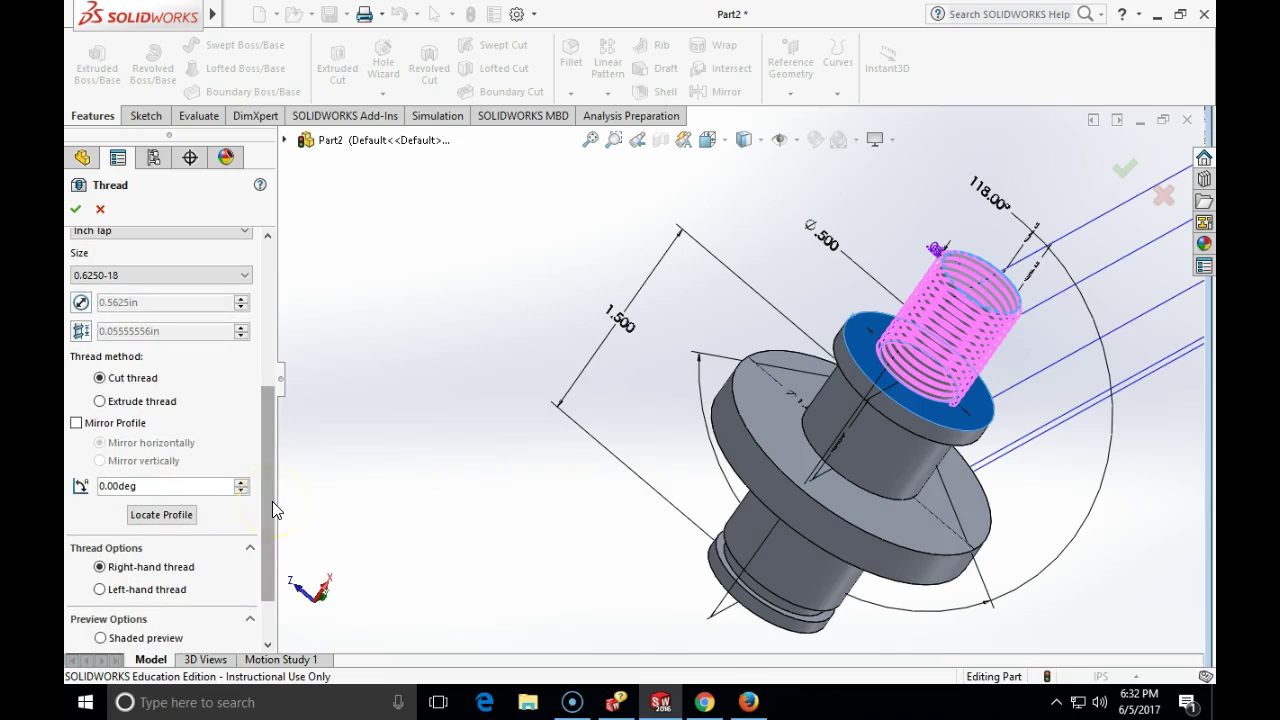
left_click_drag(272, 501, 267, 540)
left_click(271, 578)
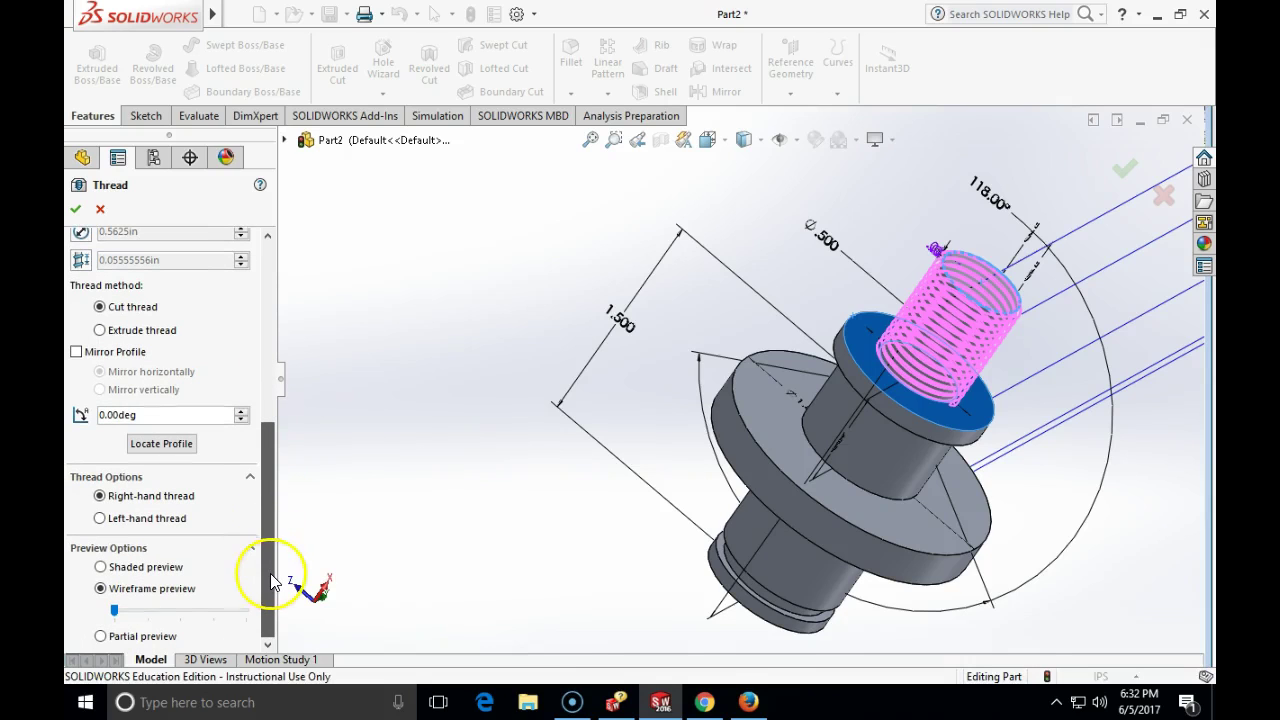
left_click_drag(271, 580, 266, 323)
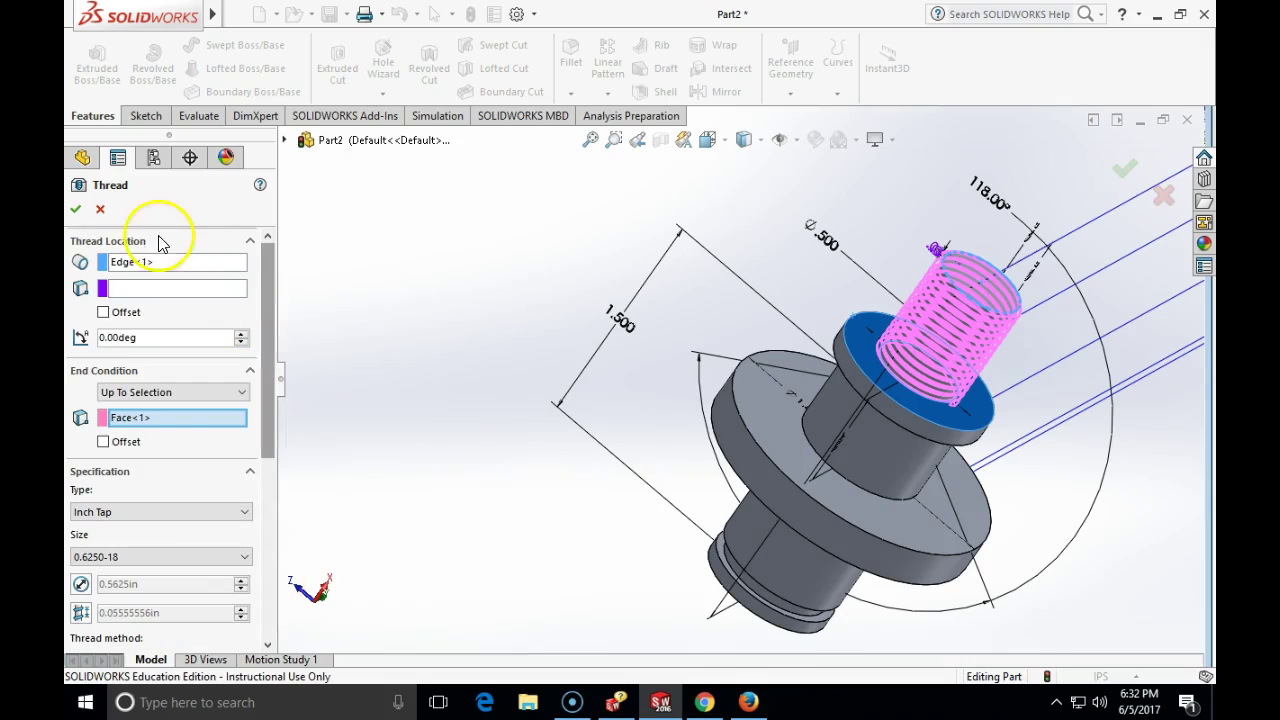
left_click(76, 210)
left_click(565, 430)
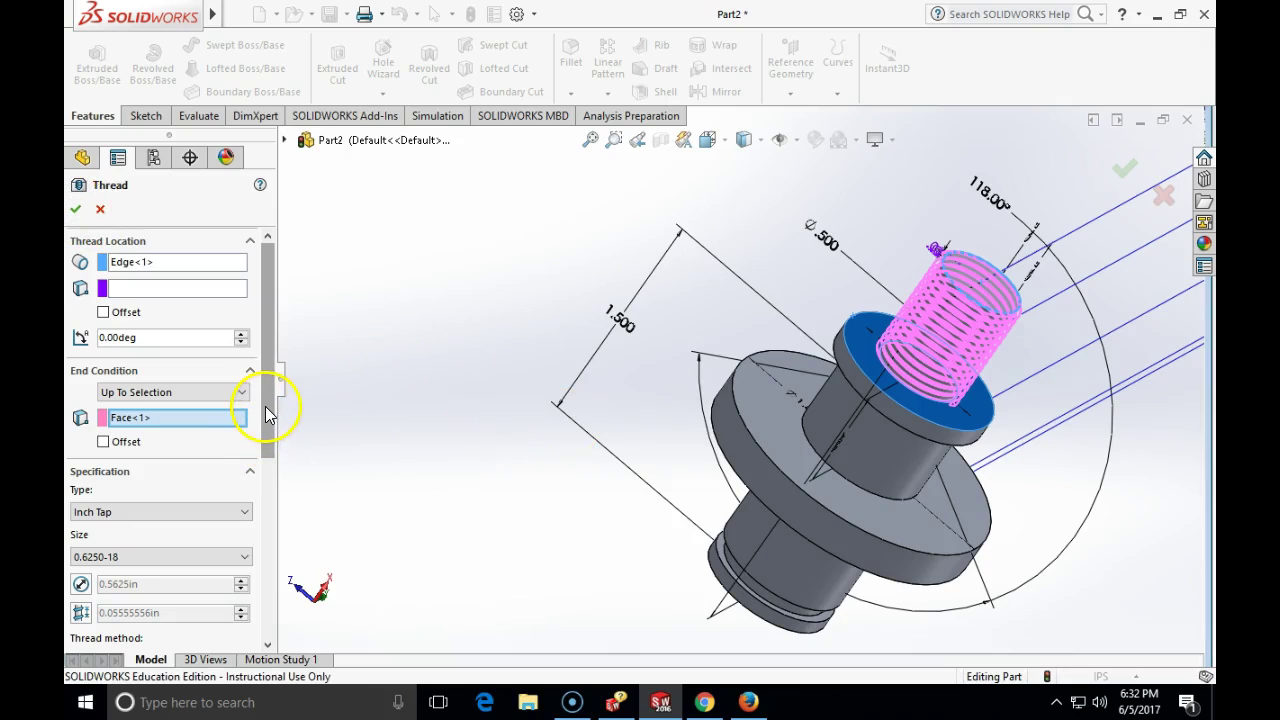
- Try the Extrude thread method for the end shaft's thread and return to Cut thread
left_click_drag(265, 406, 265, 503)
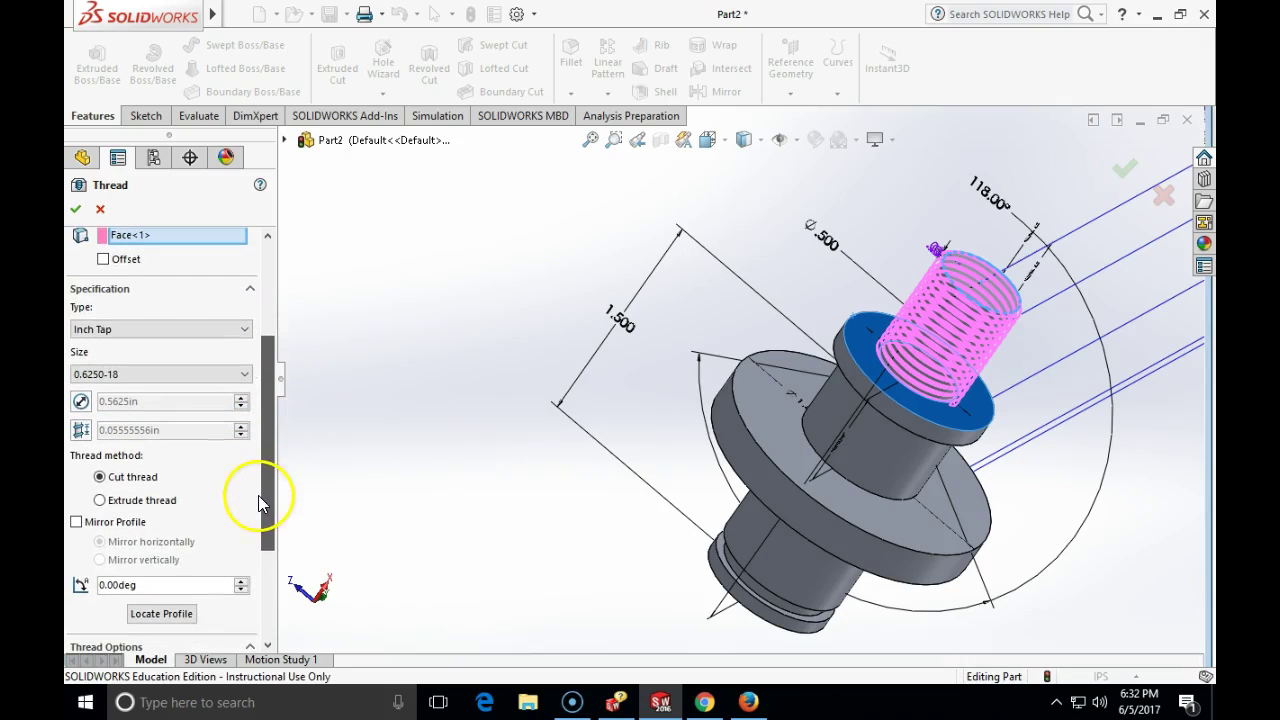
left_click(100, 501)
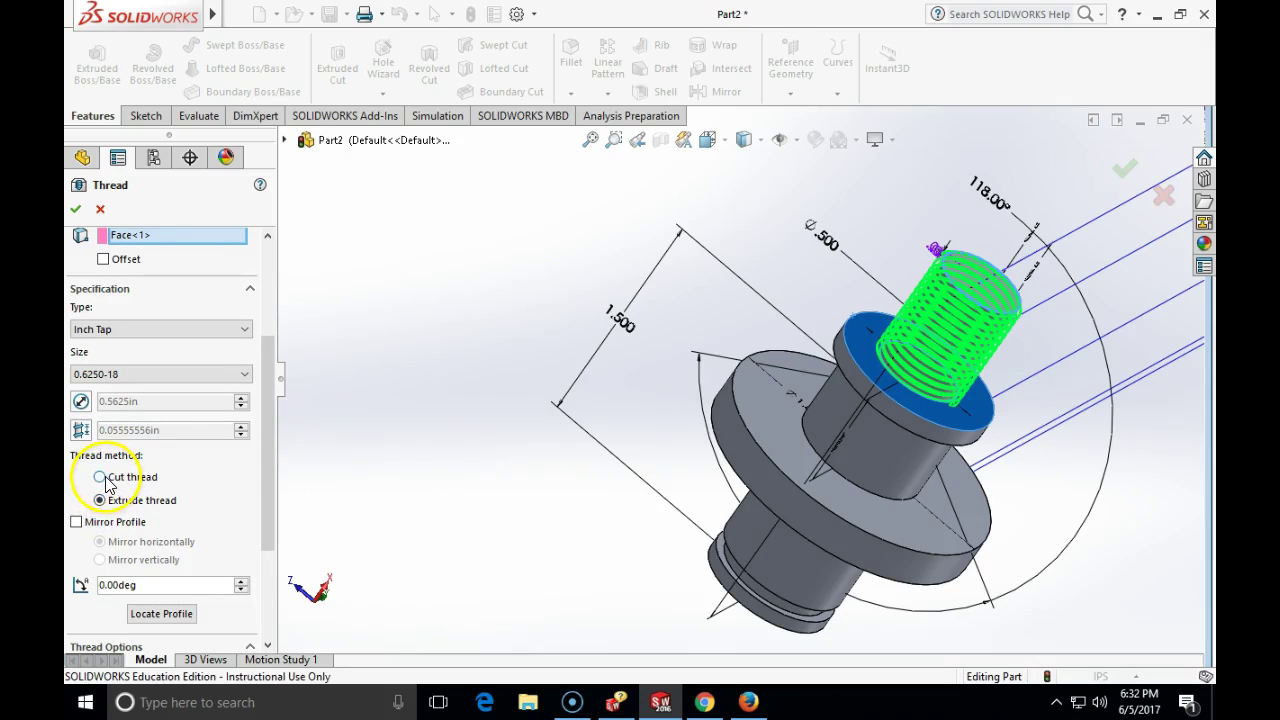
left_click(99, 477)
left_click_drag(268, 482, 266, 386)
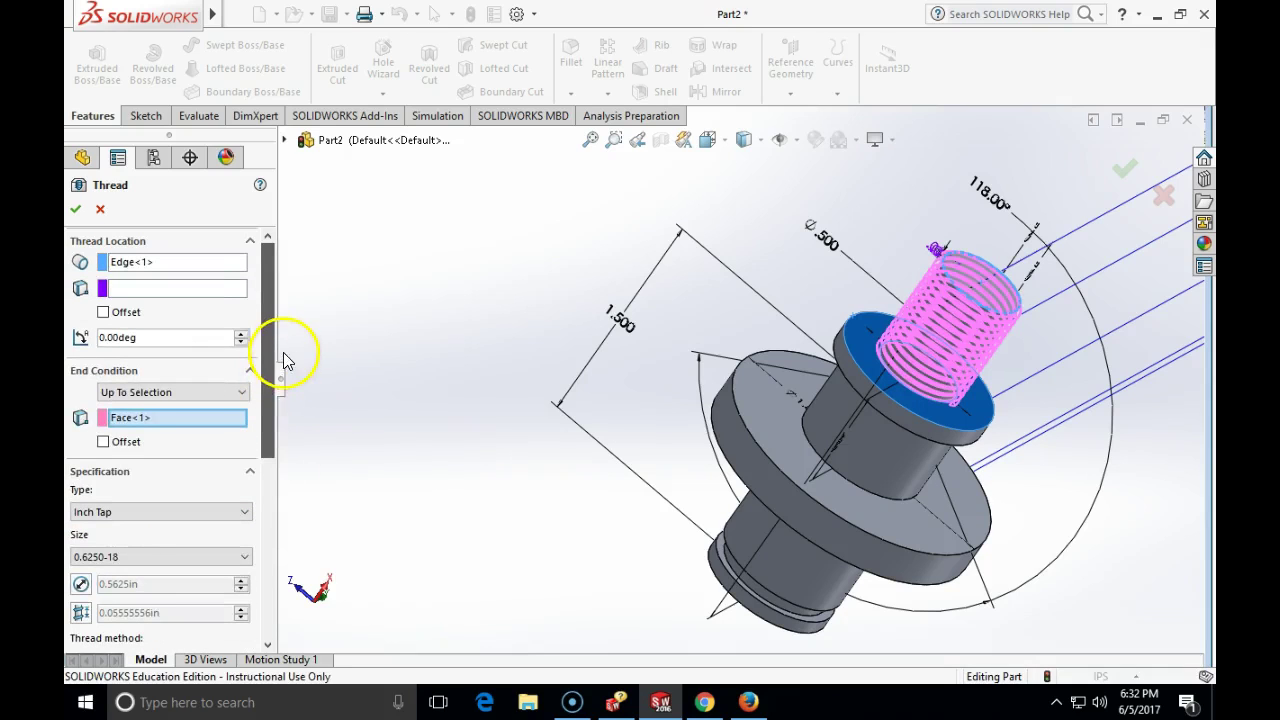
- Change the thread type to Inch Die, keep the 0.6250-18 size, and create the cut thread on the end shaft
left_click(220, 512)
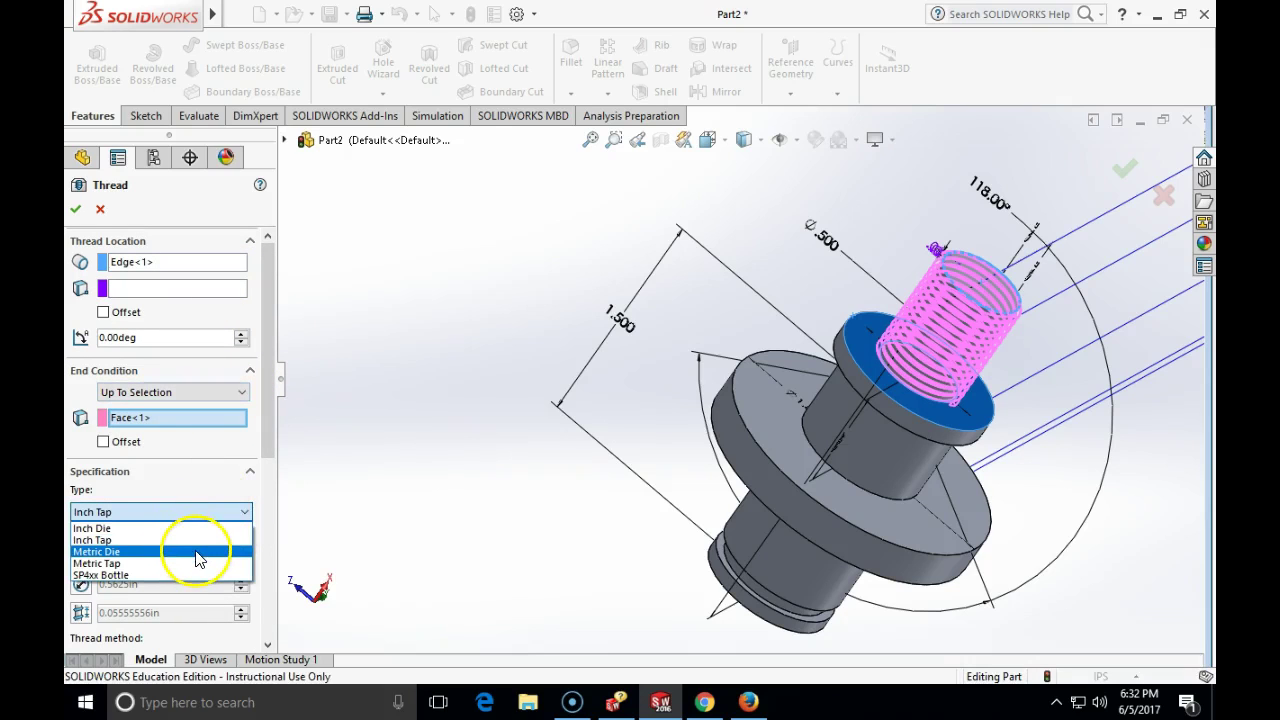
left_click(194, 528)
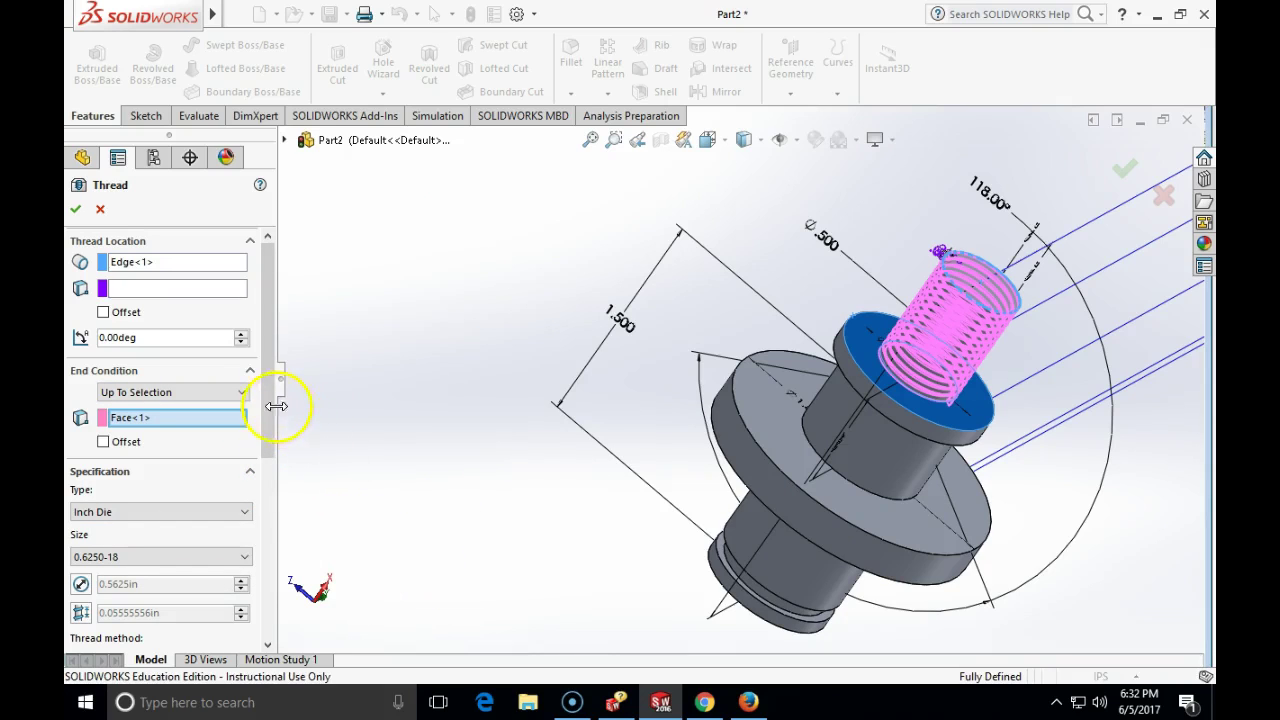
scroll(275, 424, "down", 1)
left_click(245, 533)
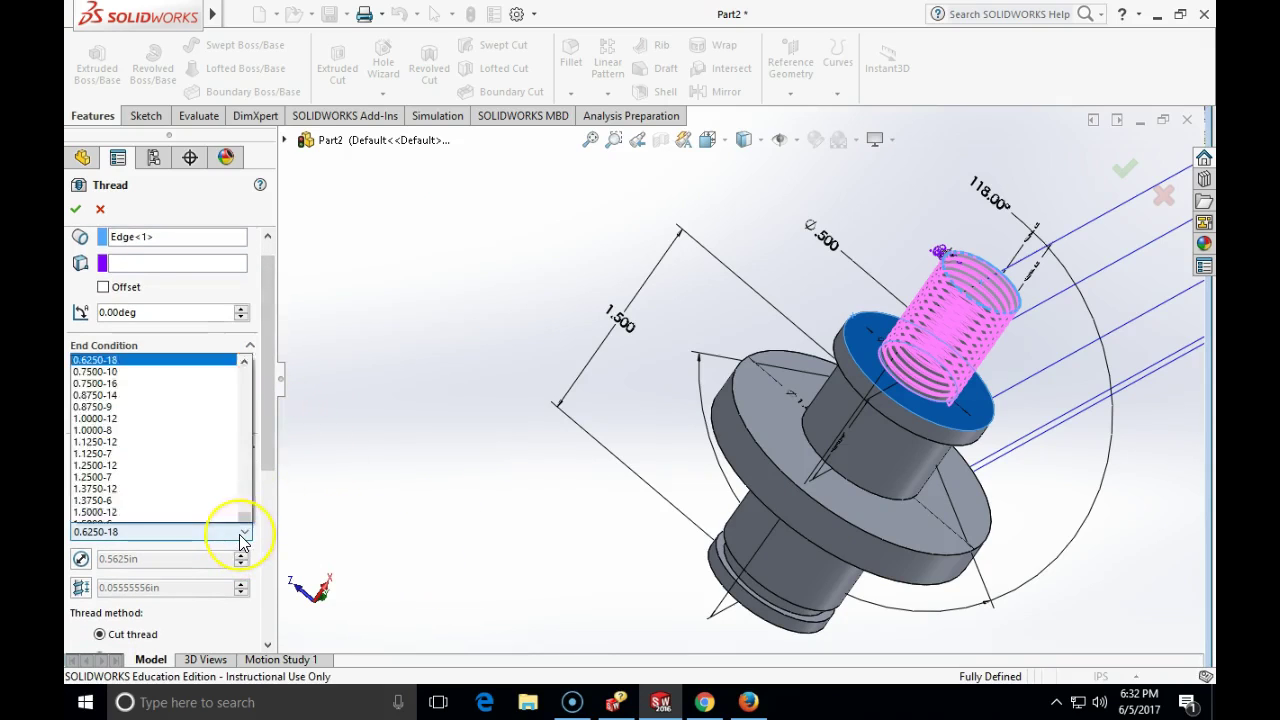
left_click_drag(250, 410, 246, 371)
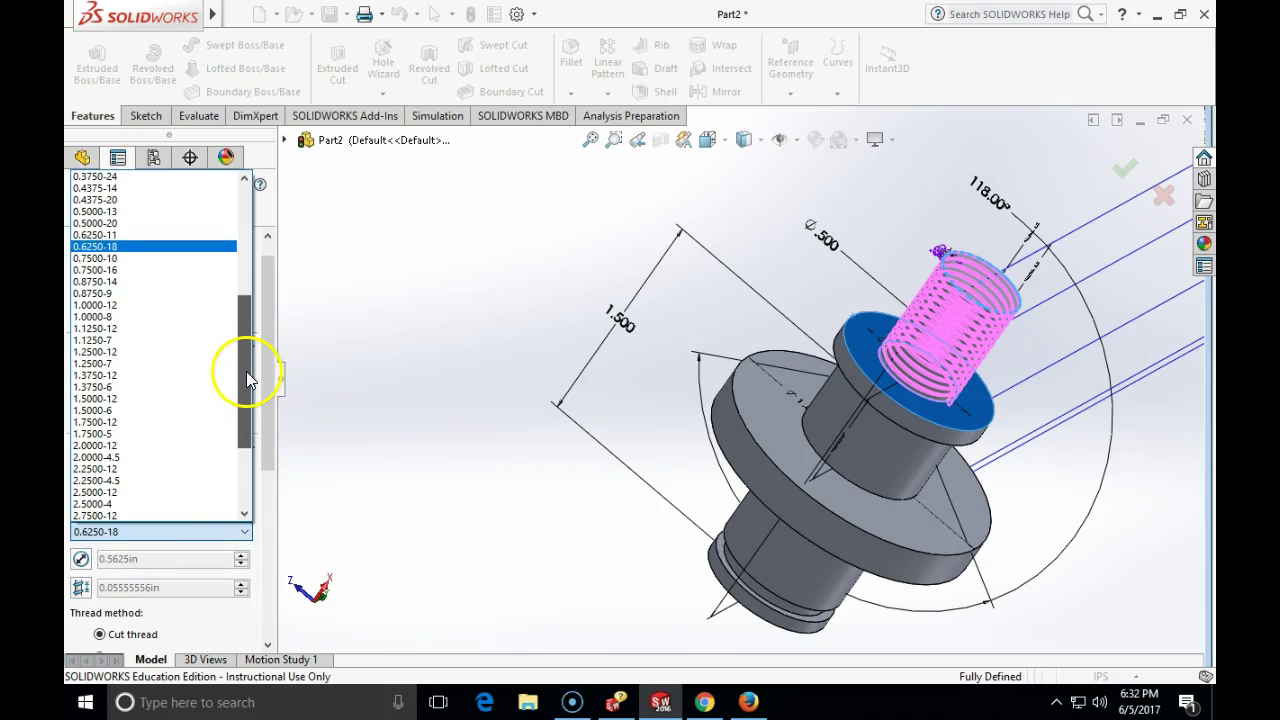
left_click(335, 448)
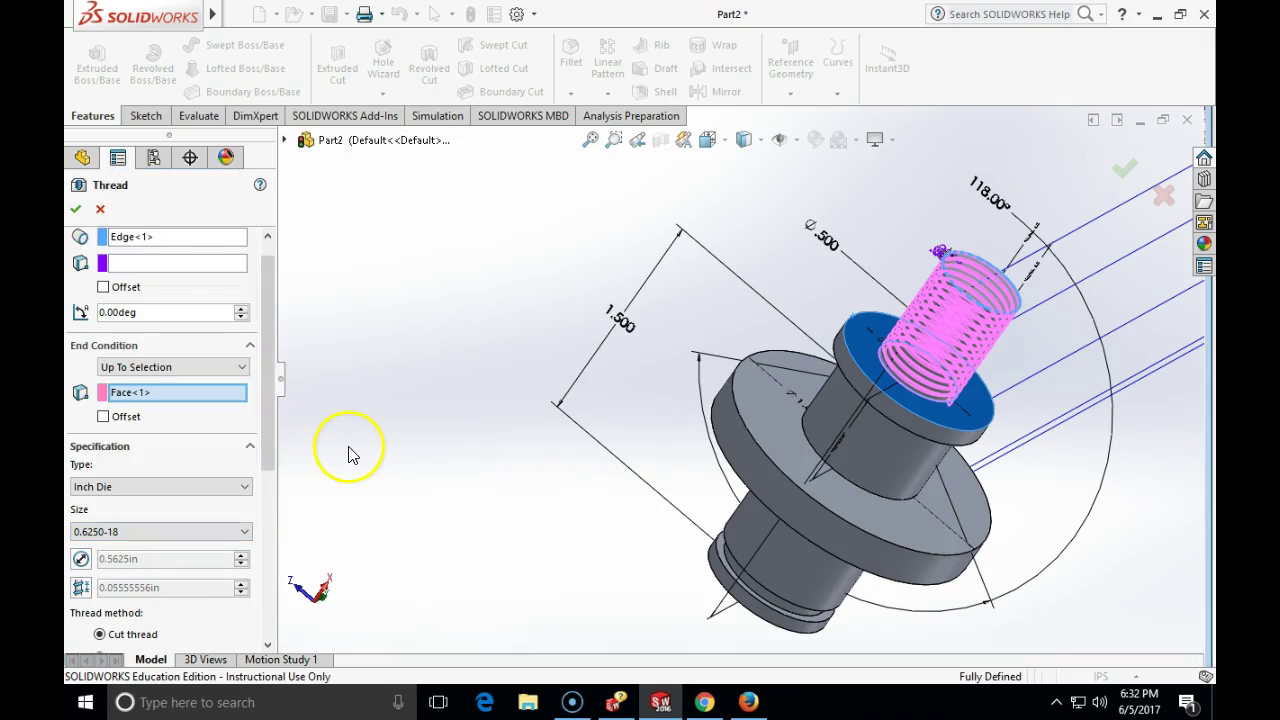
left_click(73, 211)
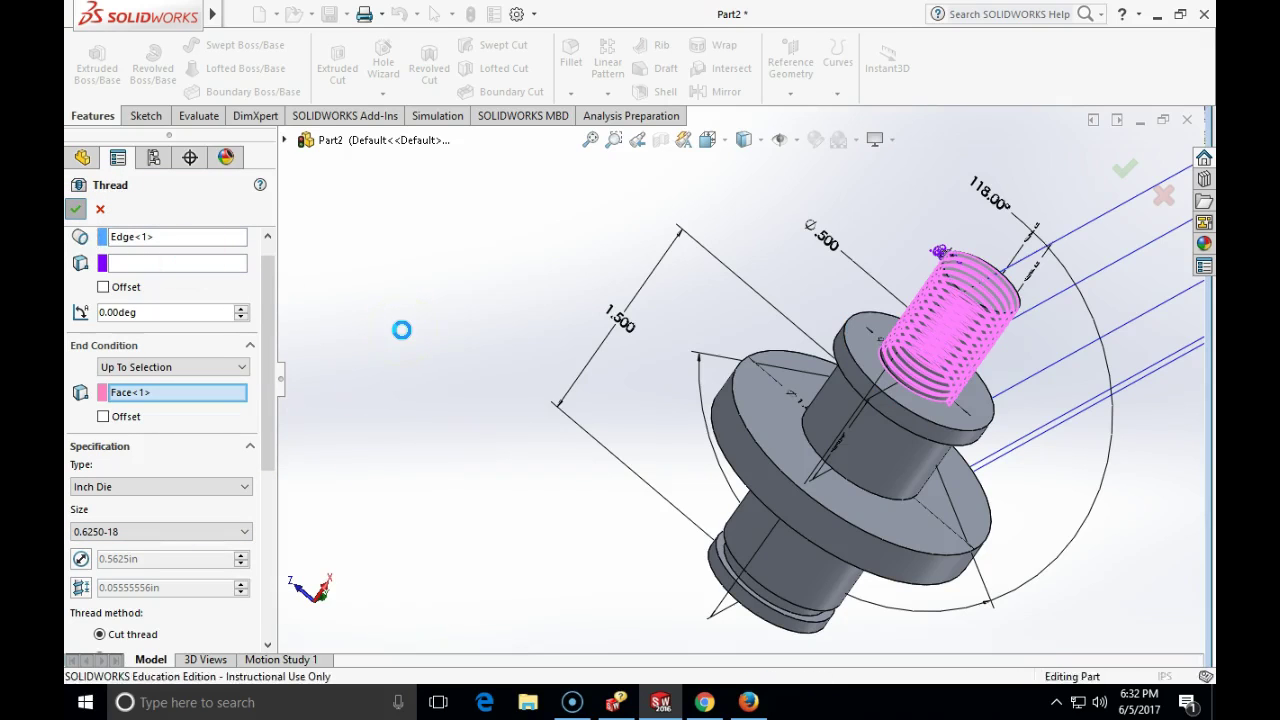
left_click(402, 340)
- Examine the cut thread on the end shaft up close, and inspect the whole part including its hole and groove
mouse_move(980, 386)
middle_mouse_down()
mouse_move(1006, 534)
mouse_move(1060, 510)
mouse_move(986, 694)
mouse_move(953, 659)
mouse_move(966, 457)
middle_mouse_up()
scroll(909, 257, "down", 5)
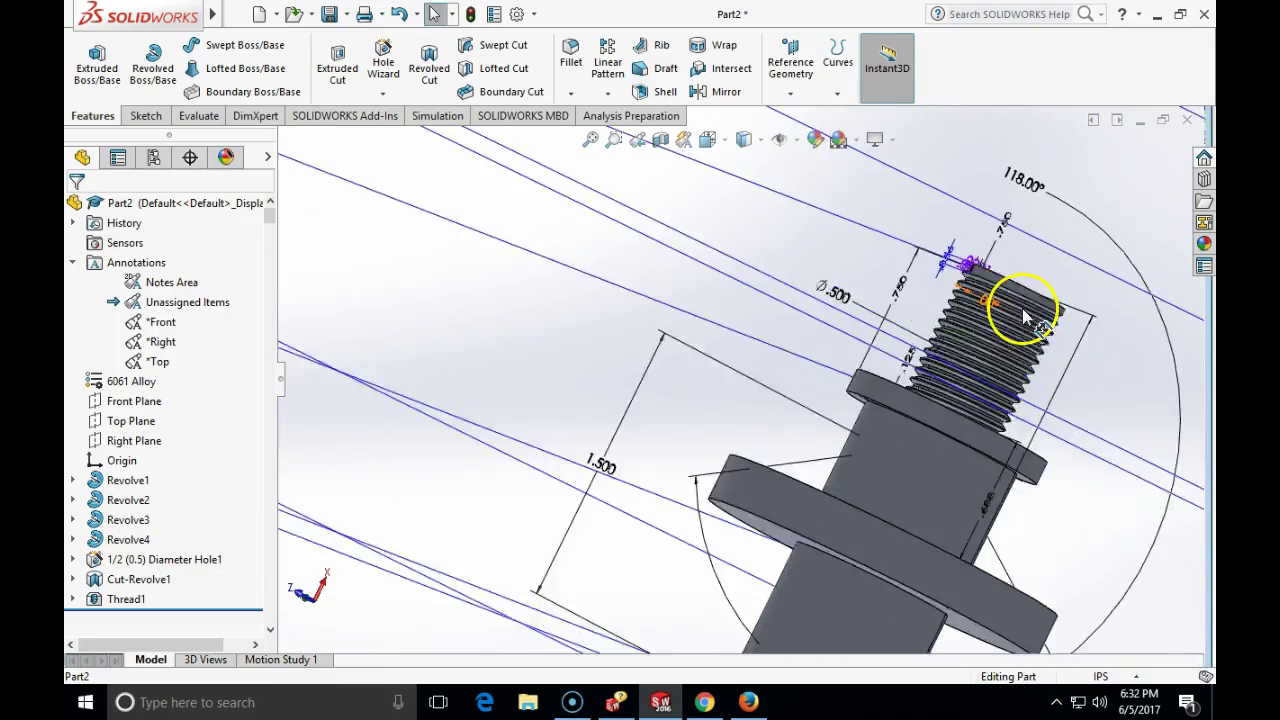
middle_click_drag(1024, 318, 995, 312)
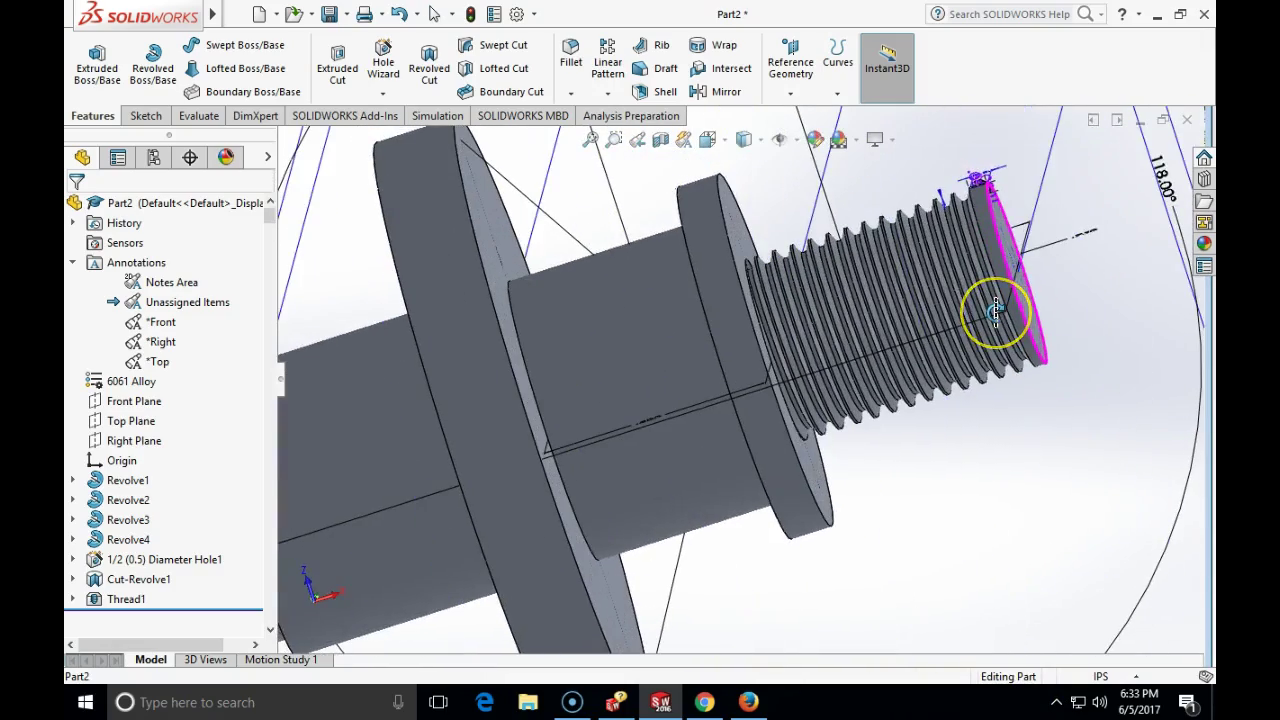
scroll(995, 312, "down", 5)
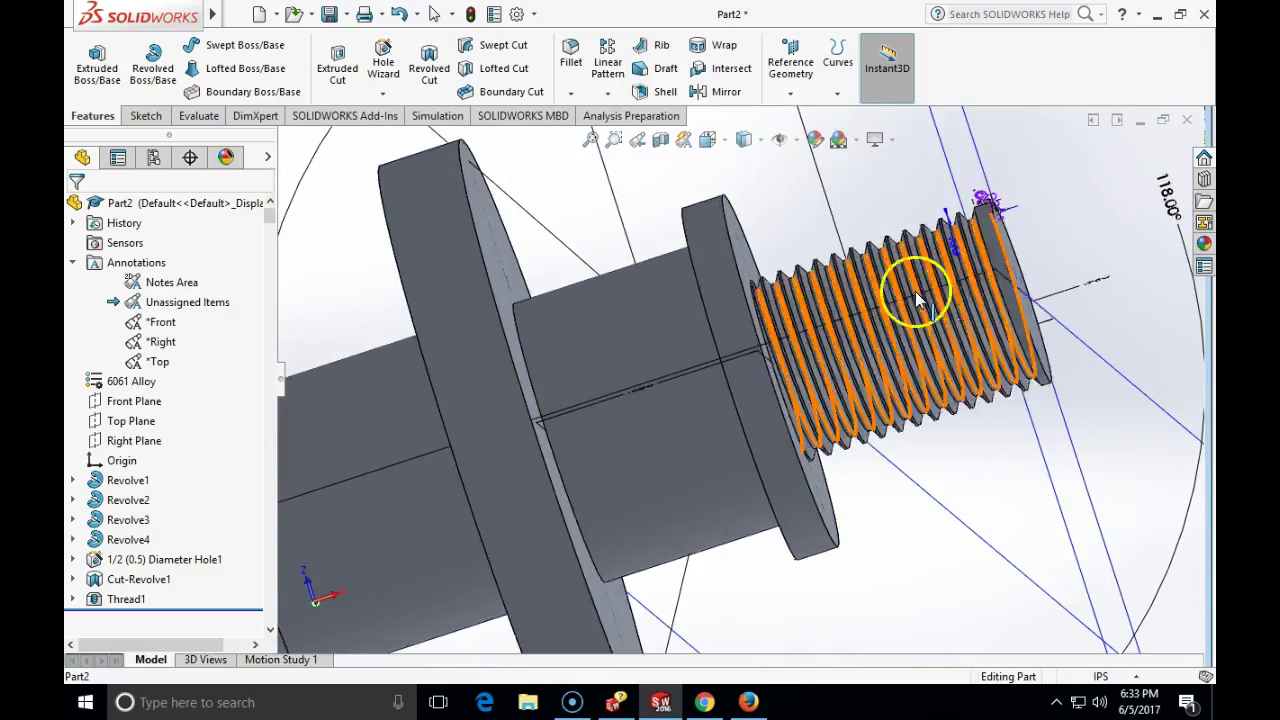
scroll(890, 296, "down", 5)
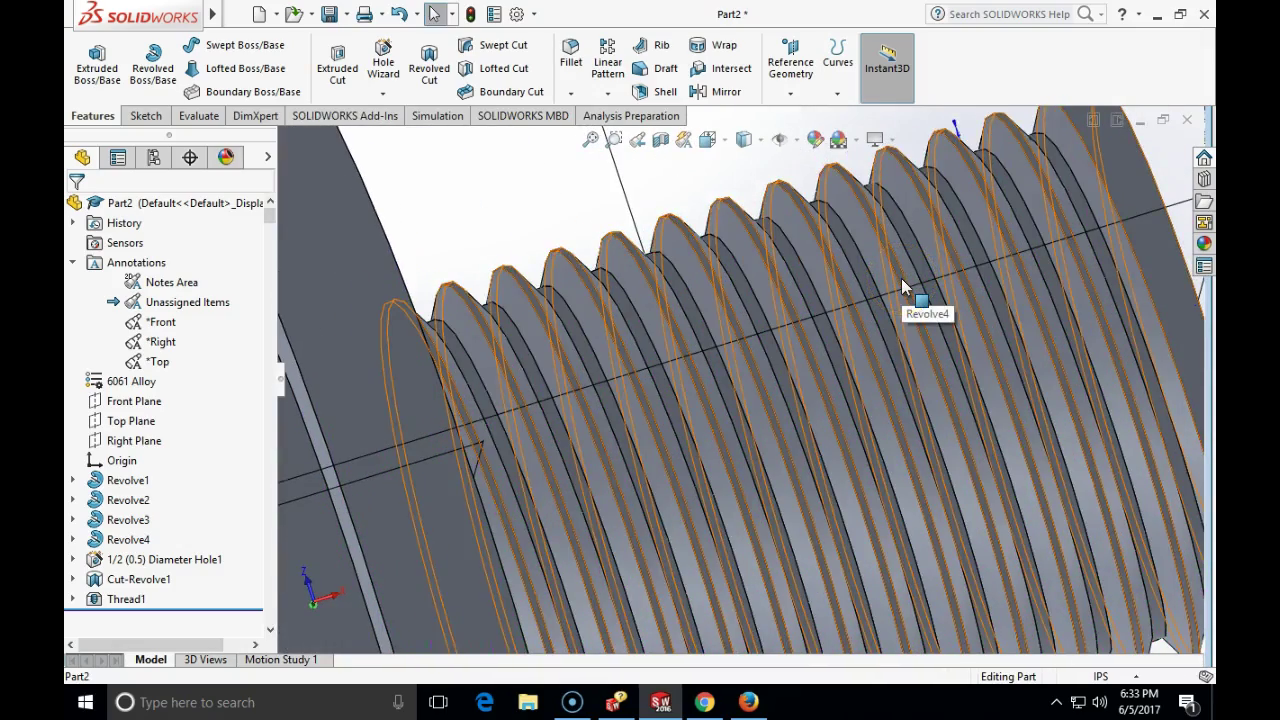
scroll(901, 278, "up", 8)
middle_click_drag(901, 278, 894, 366)
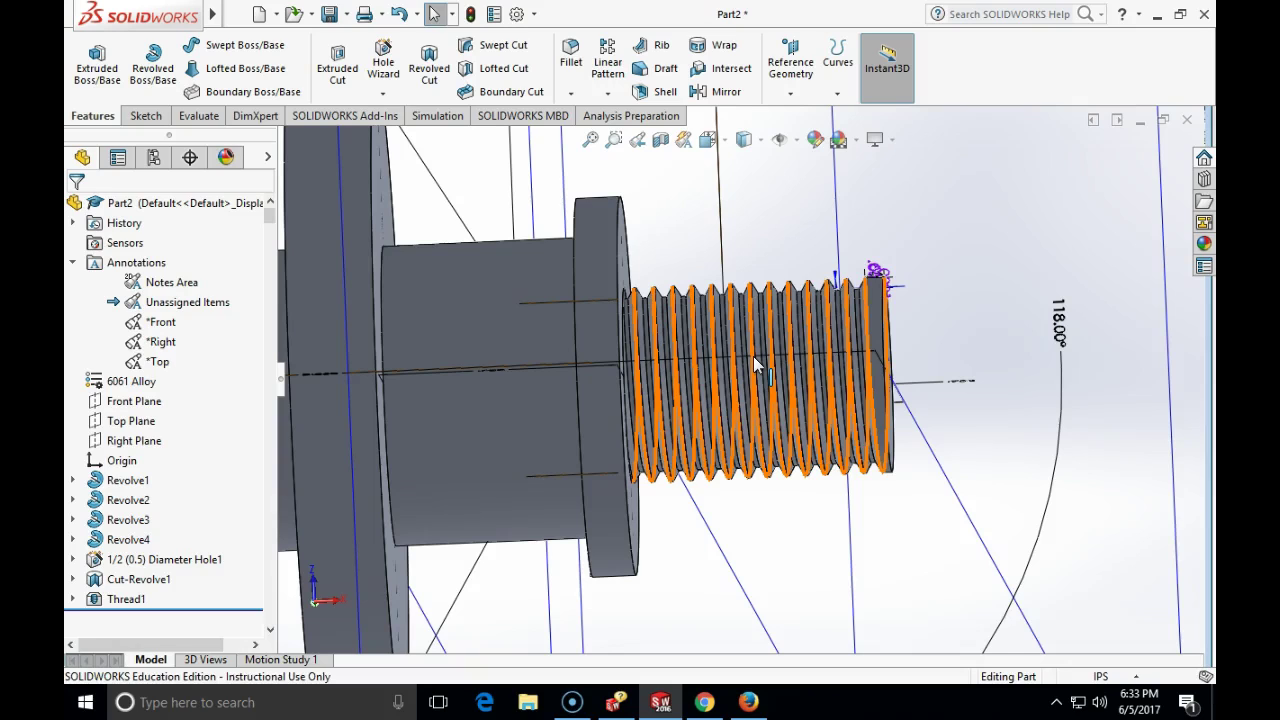
left_click(590, 139)
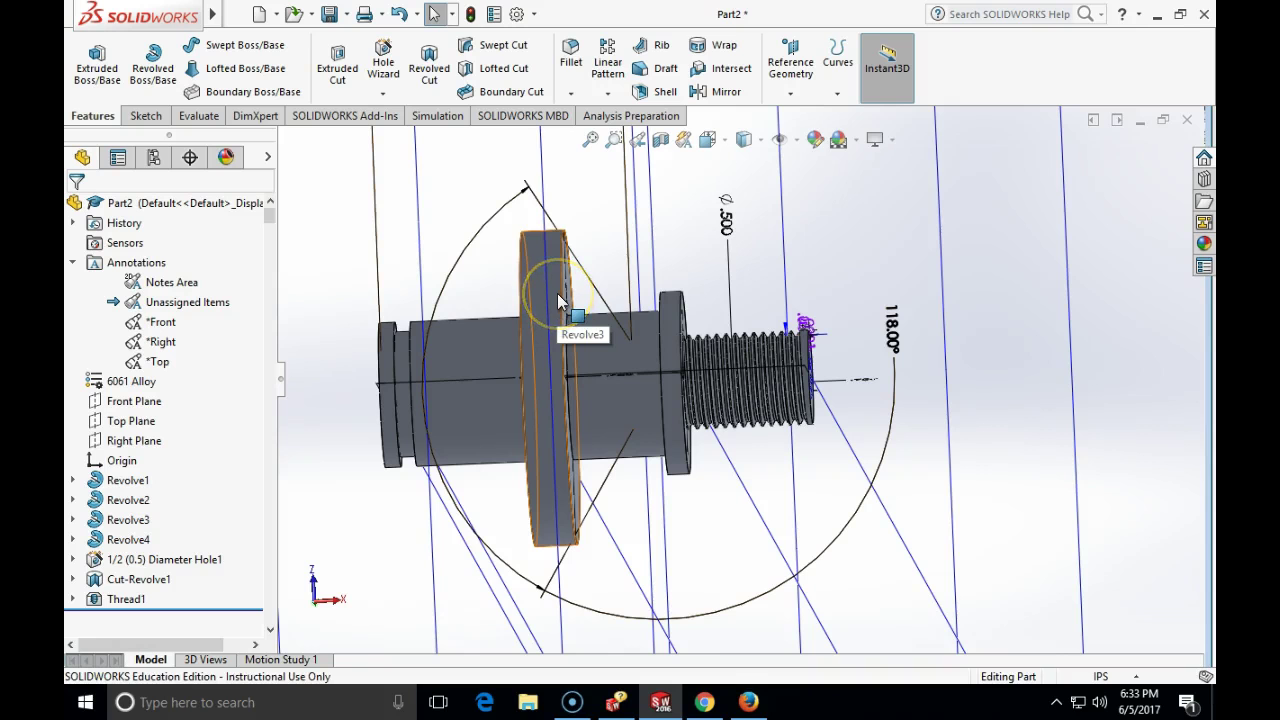
middle_click_drag(560, 297, 620, 300)
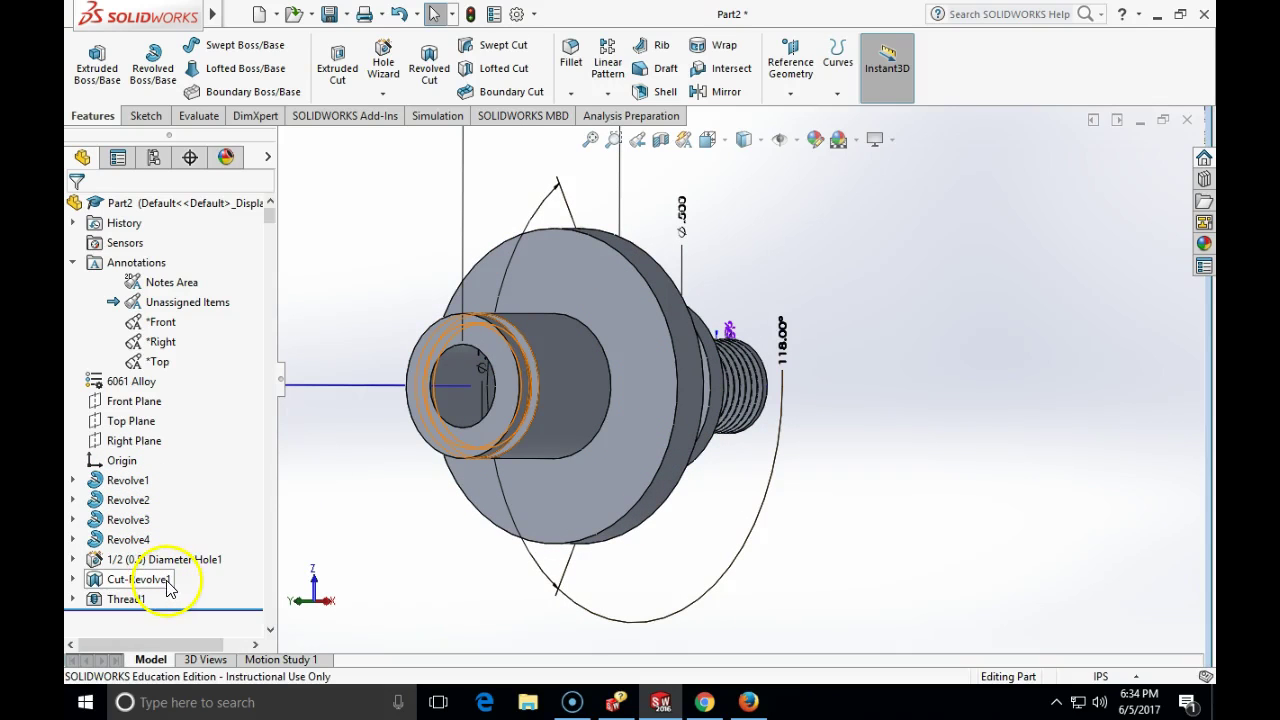
middle_click_drag(886, 494, 803, 469)
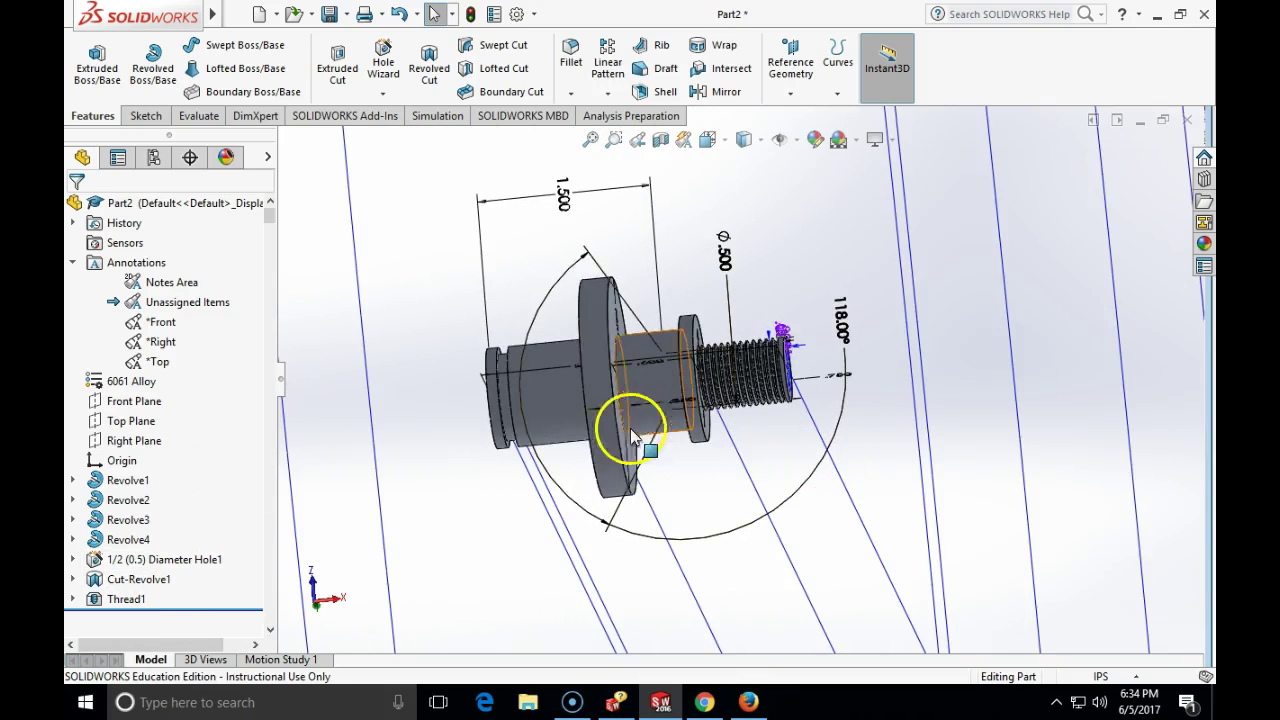
- Save the part as cylinder in the ENGT259-SU17 folder, rebuilding it before saving
left_click(236, 14)
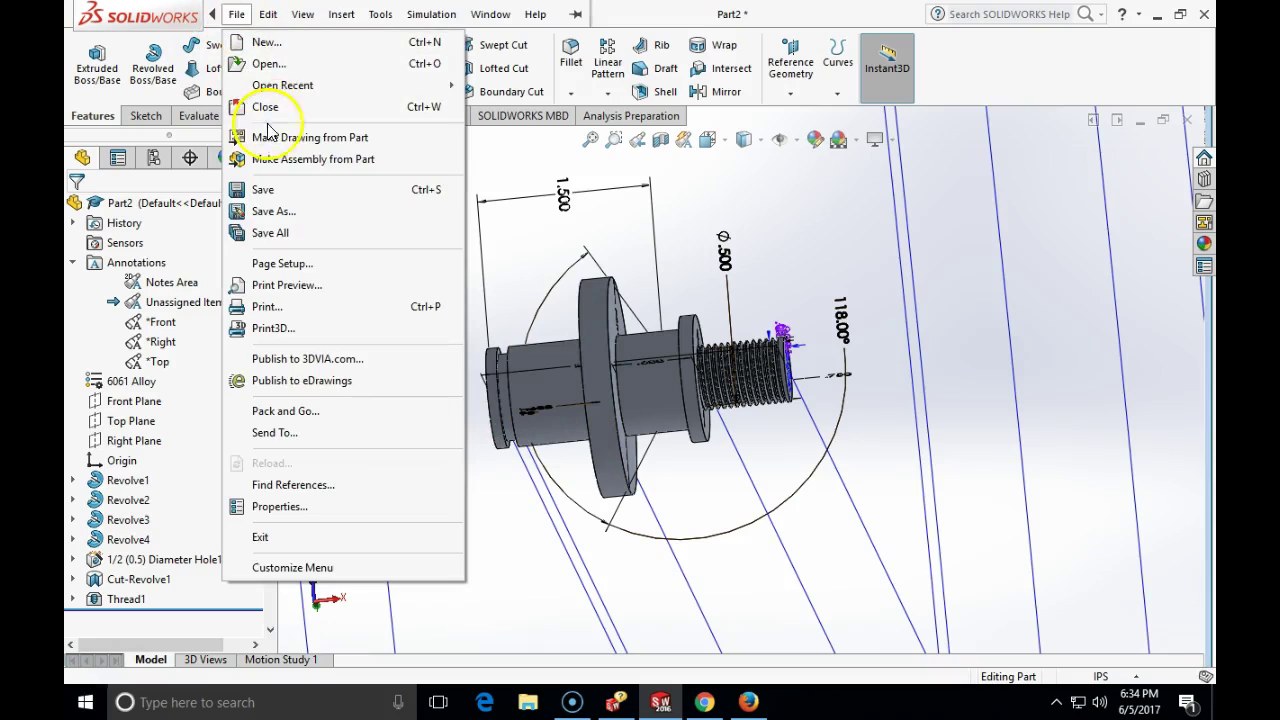
left_click(285, 211)
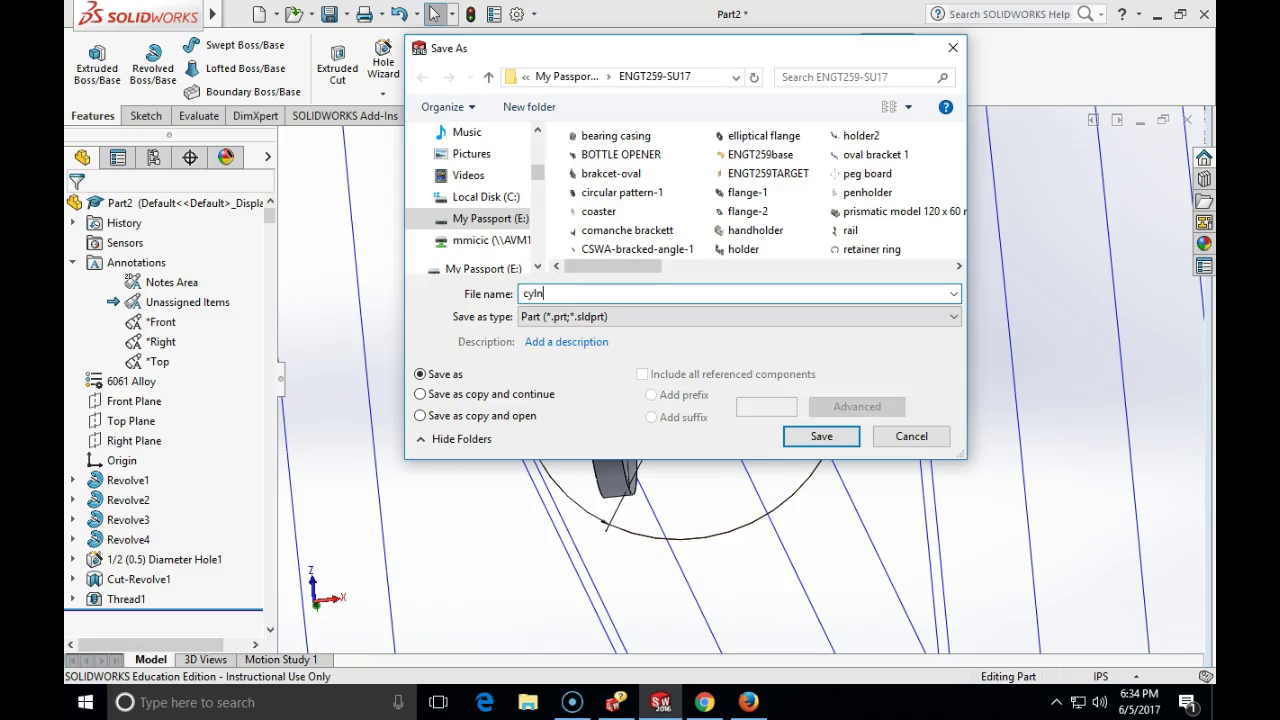
key("Return")
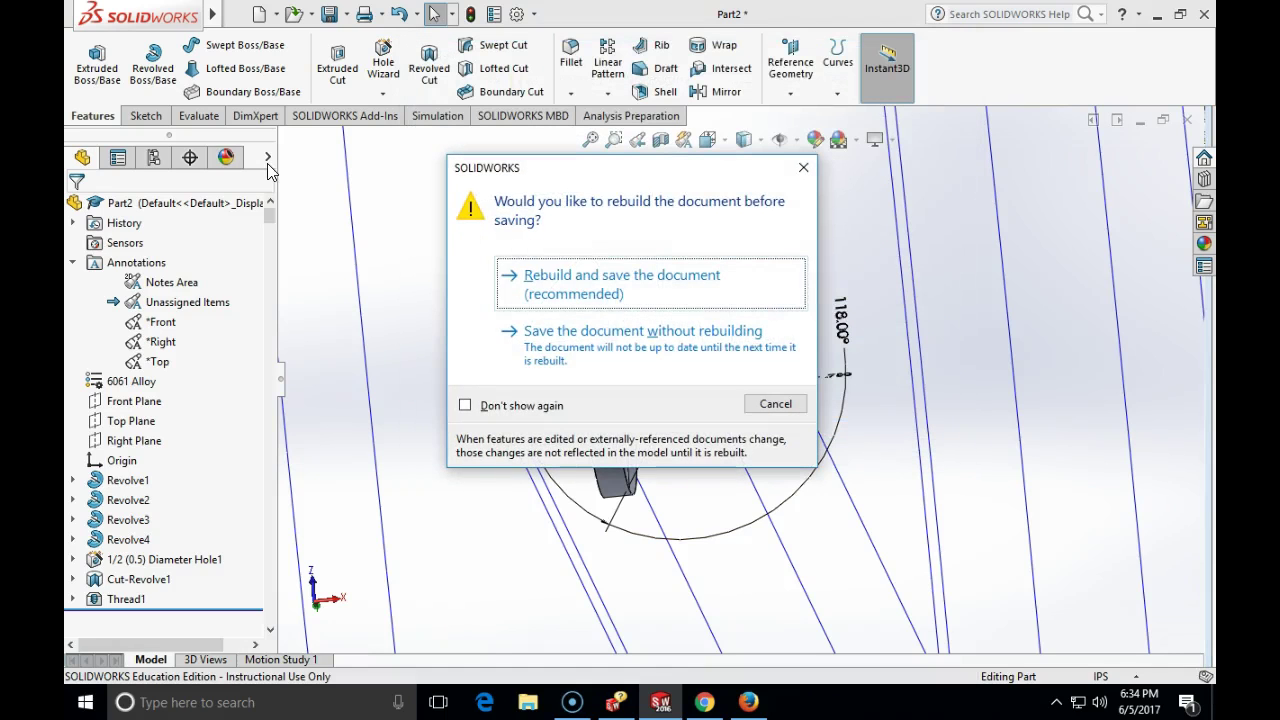
left_click(545, 287)
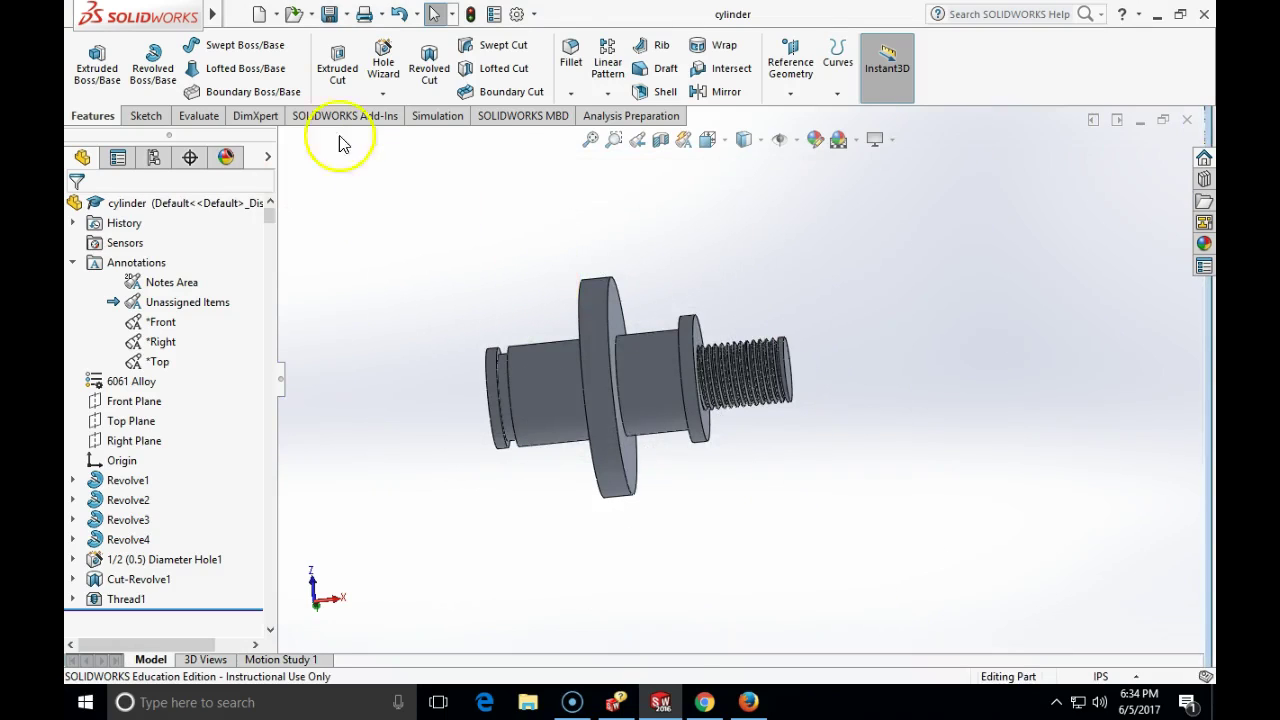
- Create a drawing from the part on an A (ANSI) Portrait sheet and place only its Right view below mid-sheet
left_click(236, 14)
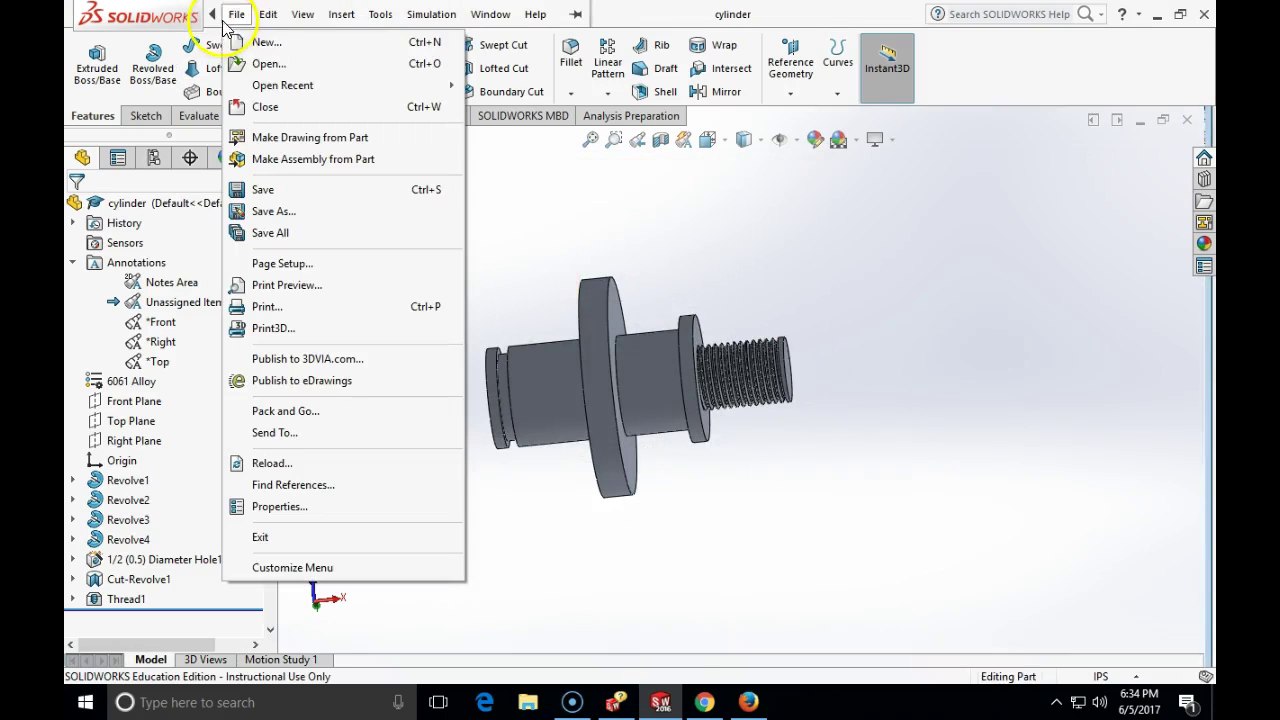
left_click(283, 138)
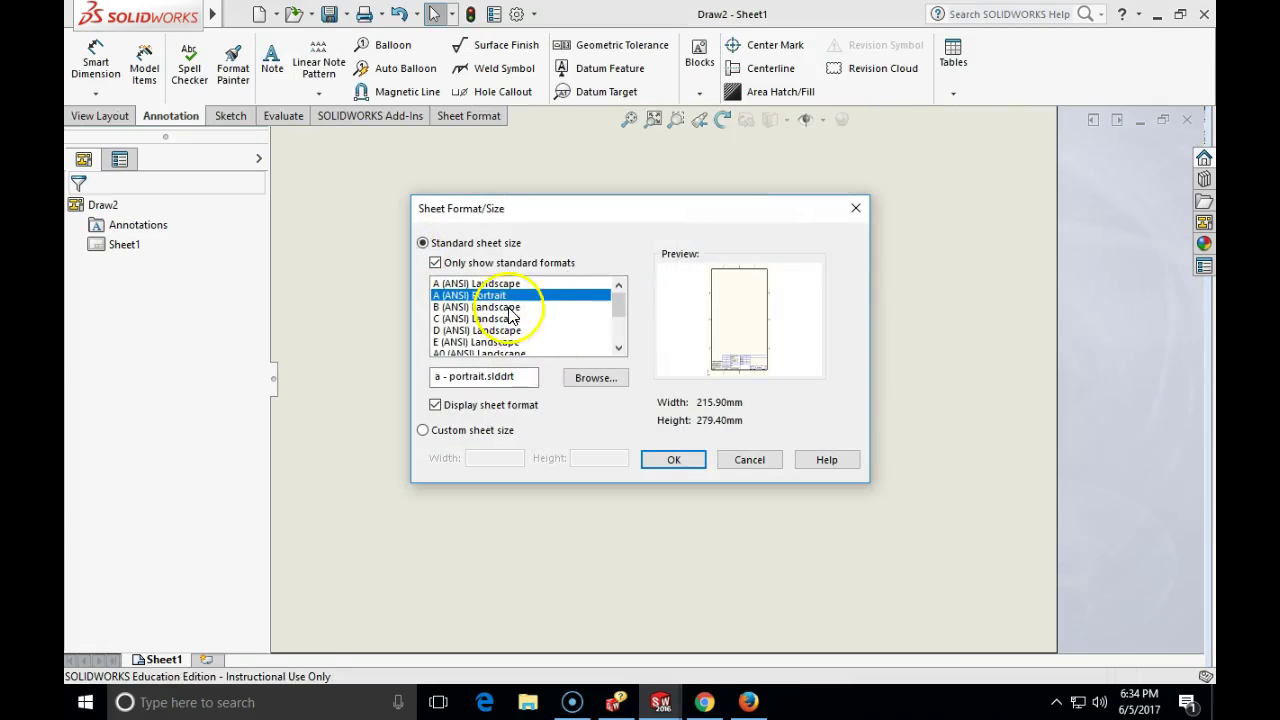
left_click(671, 459)
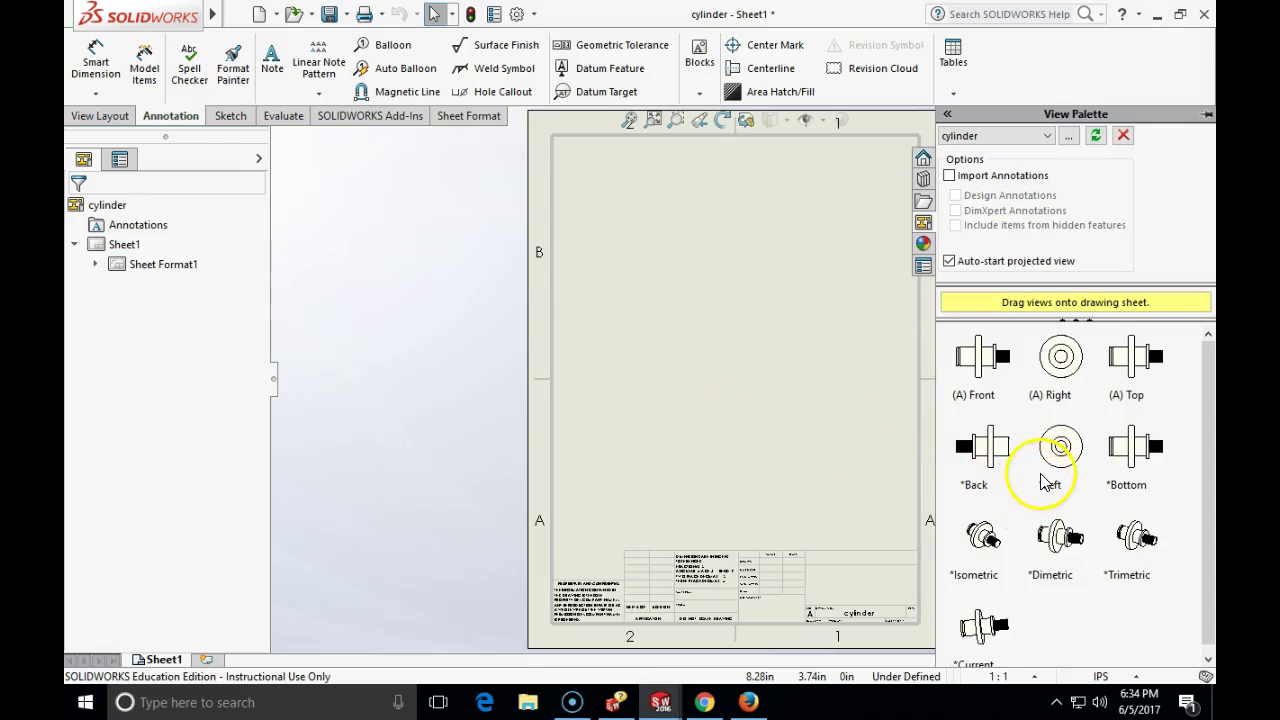
left_click_drag(1073, 365, 707, 416)
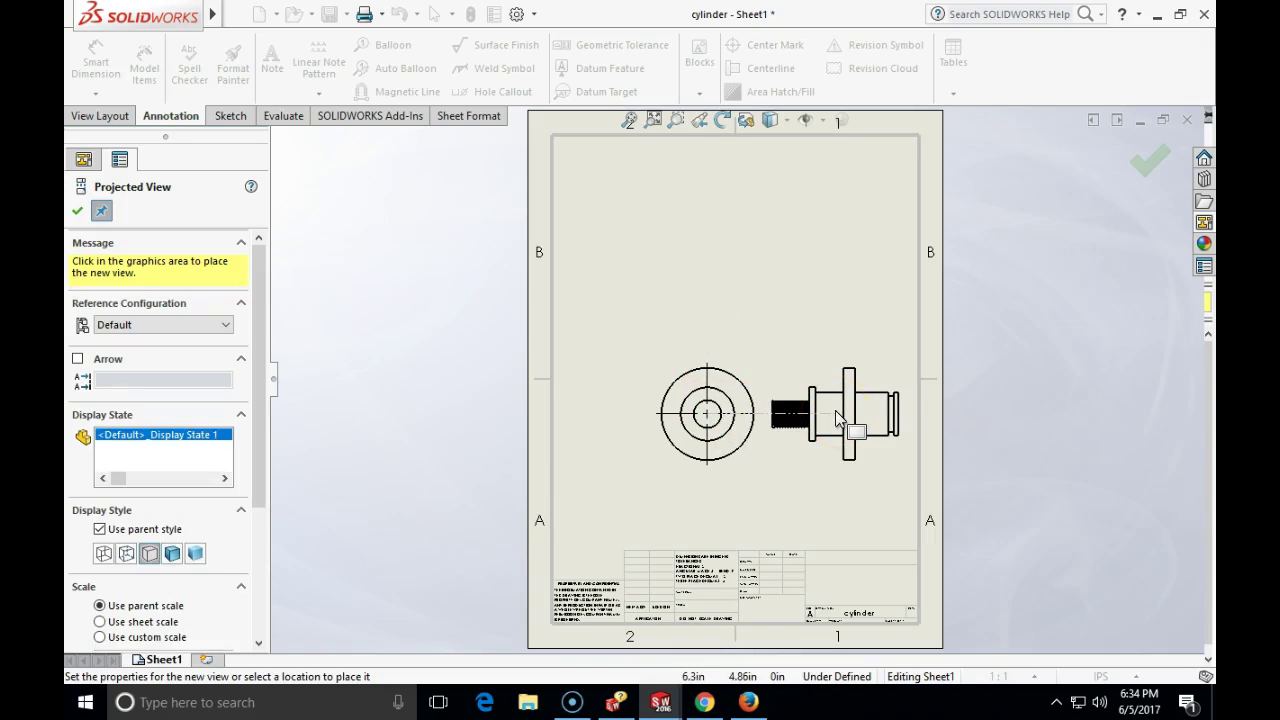
key("Escape")
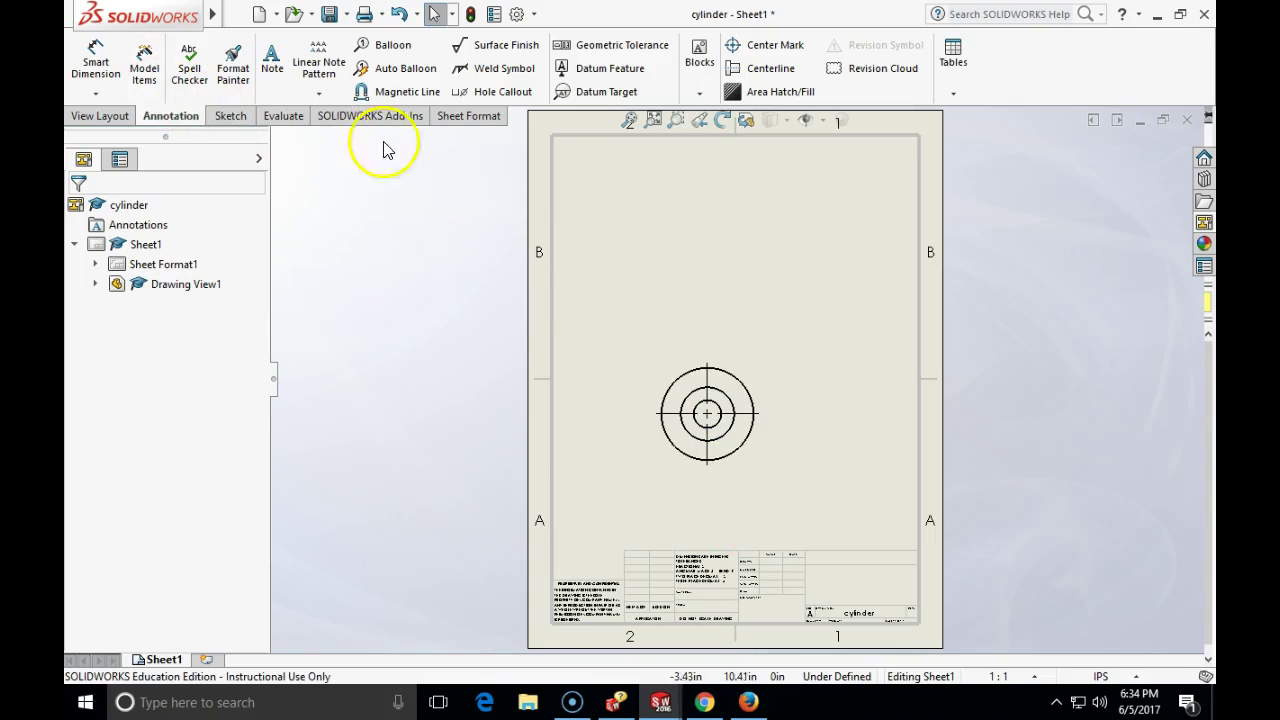
- Create section view A-A with a vertical cutting line through the Right view's centre, placing it beside that view, and inspect its threads
left_click(110, 118)
left_click(281, 68)
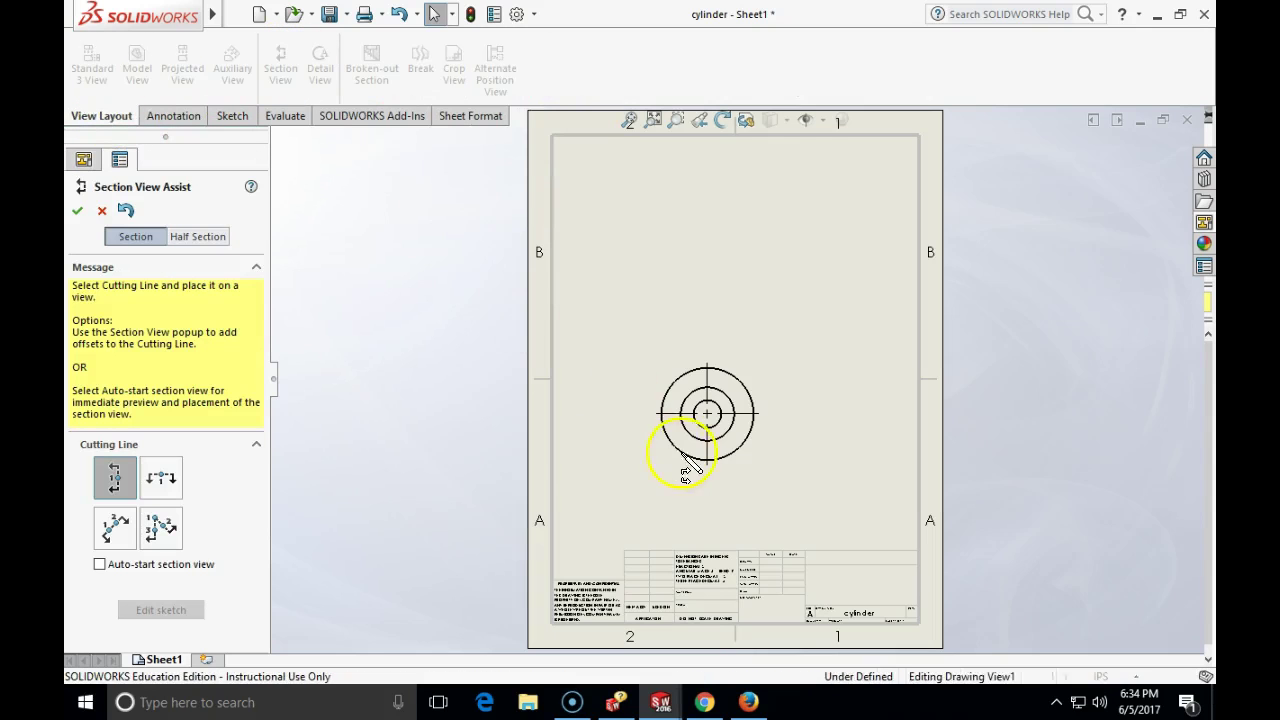
left_click(718, 412)
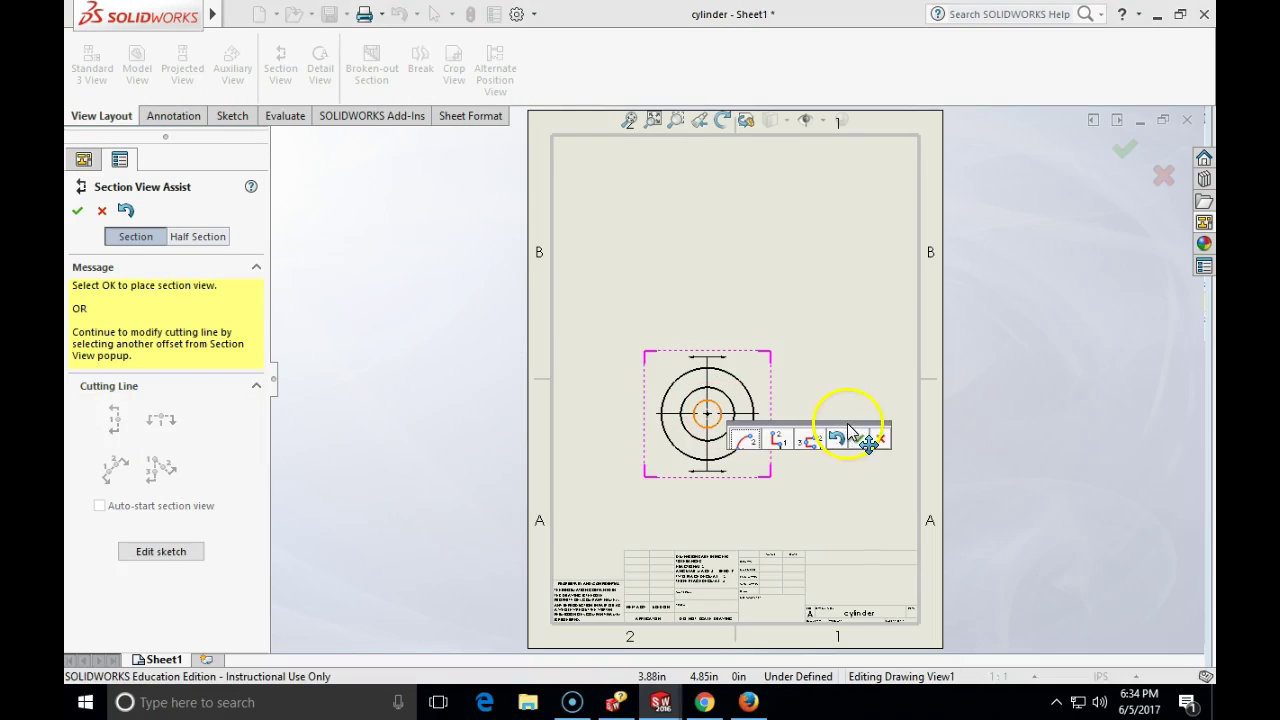
left_click(855, 437)
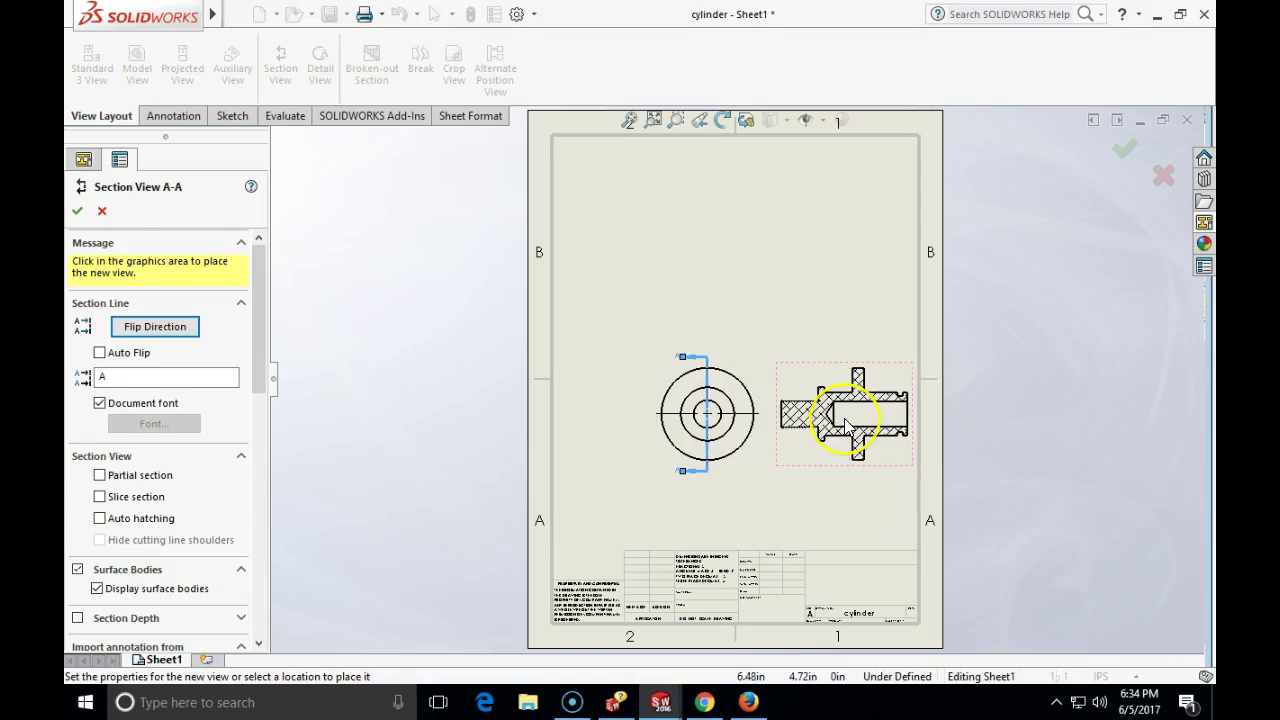
left_click(848, 425)
scroll(848, 425, "down", 6)
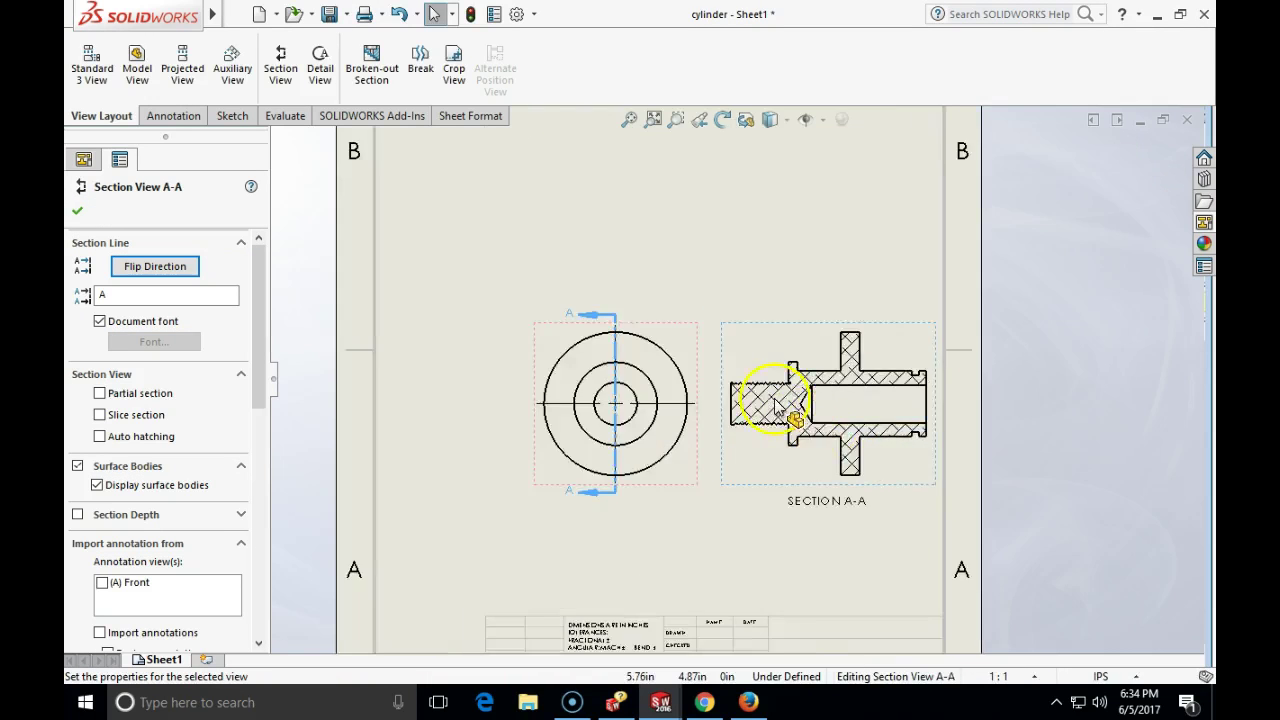
scroll(774, 405, "down", 1)
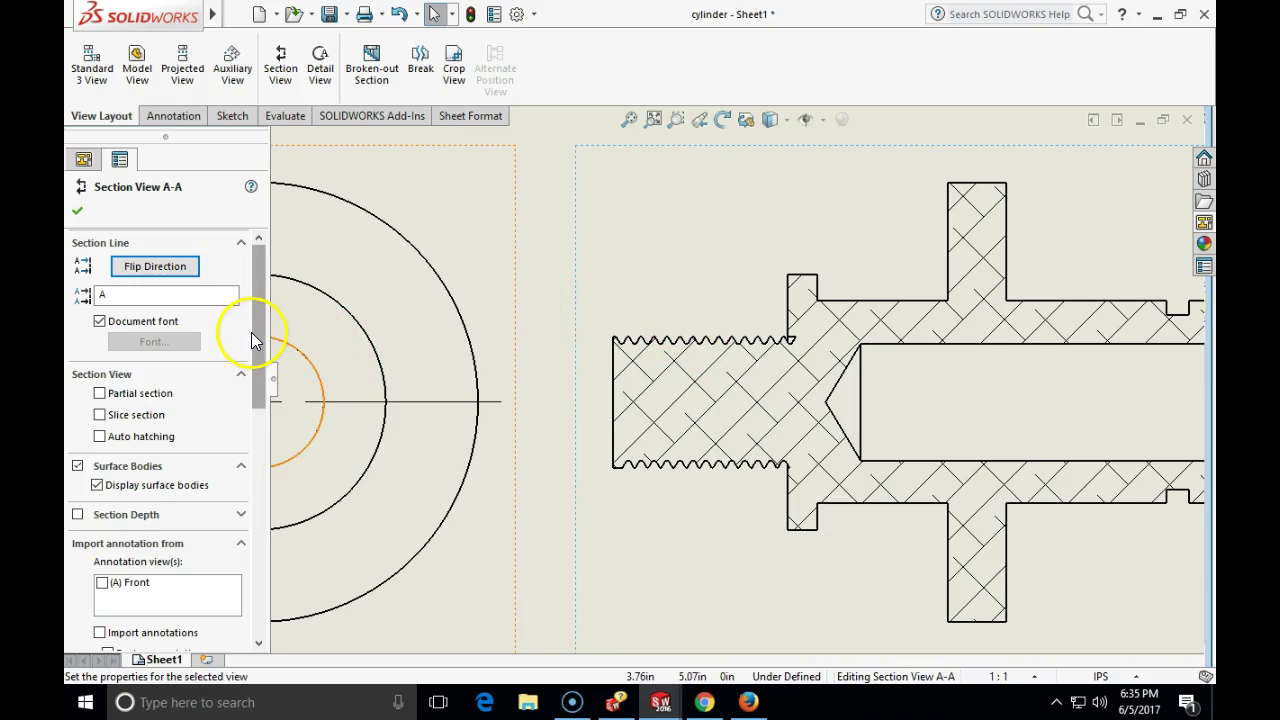
mouse_move(252, 335)
left_mouse_down()
mouse_move(266, 566)
mouse_move(250, 392)
mouse_move(261, 323)
left_mouse_up()
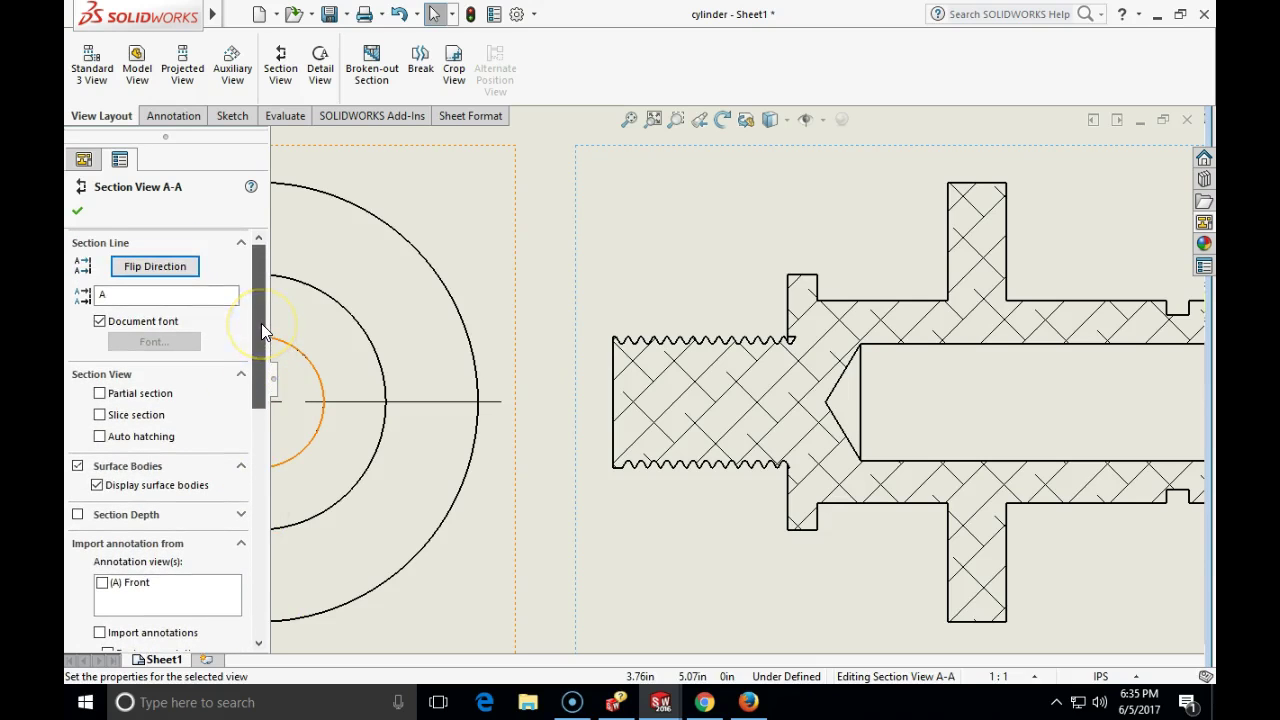
left_click(77, 210)
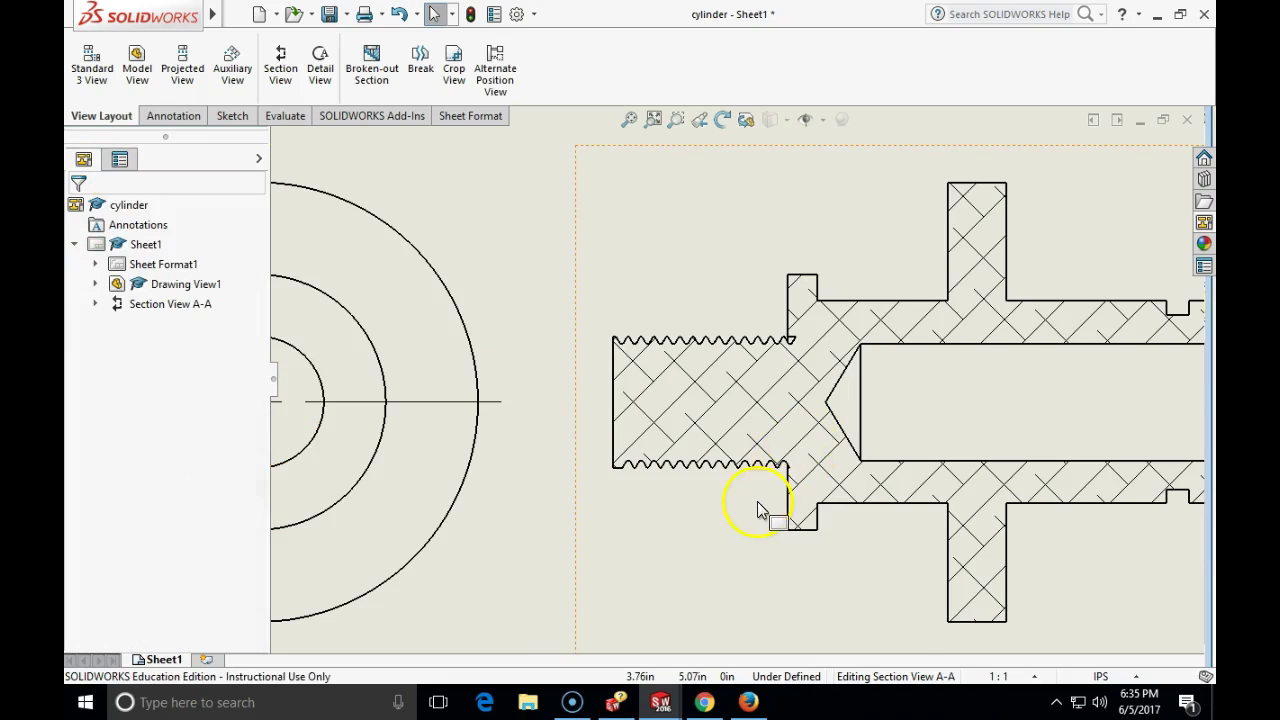
- Move section view A-A slightly closer to the Right view and close its properties
scroll(757, 502, "up", 4)
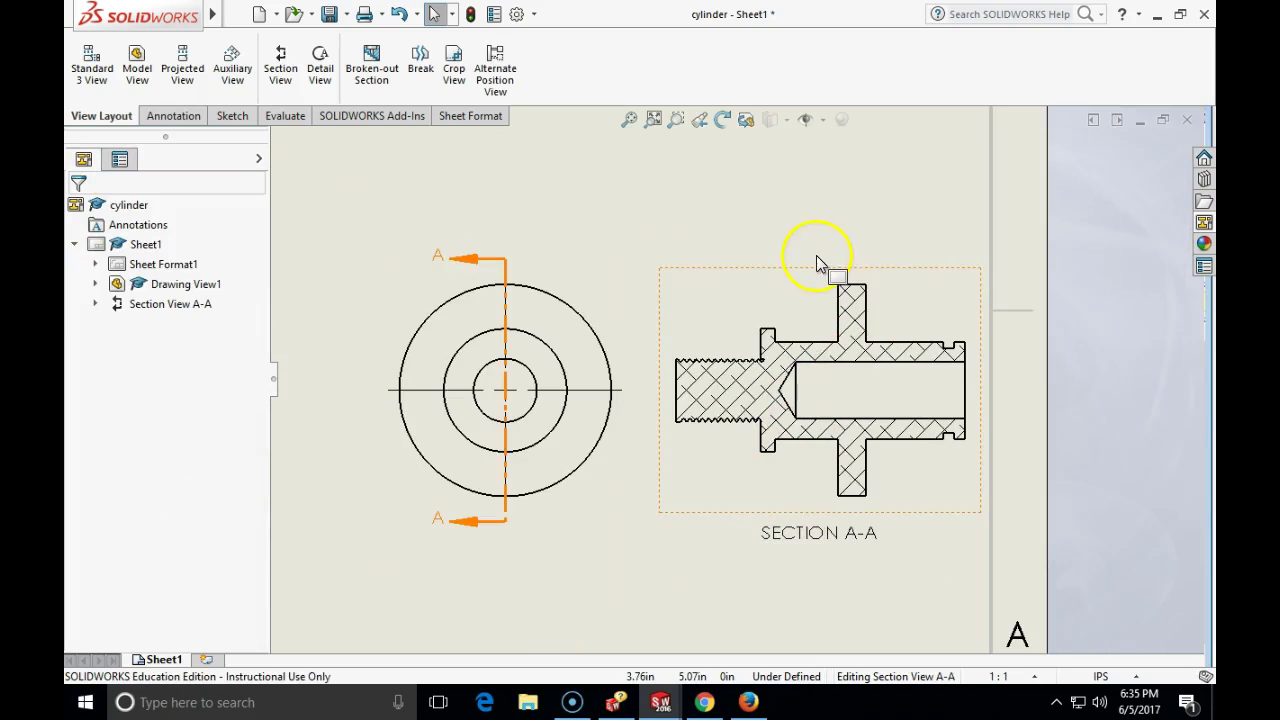
left_click_drag(818, 265, 796, 265)
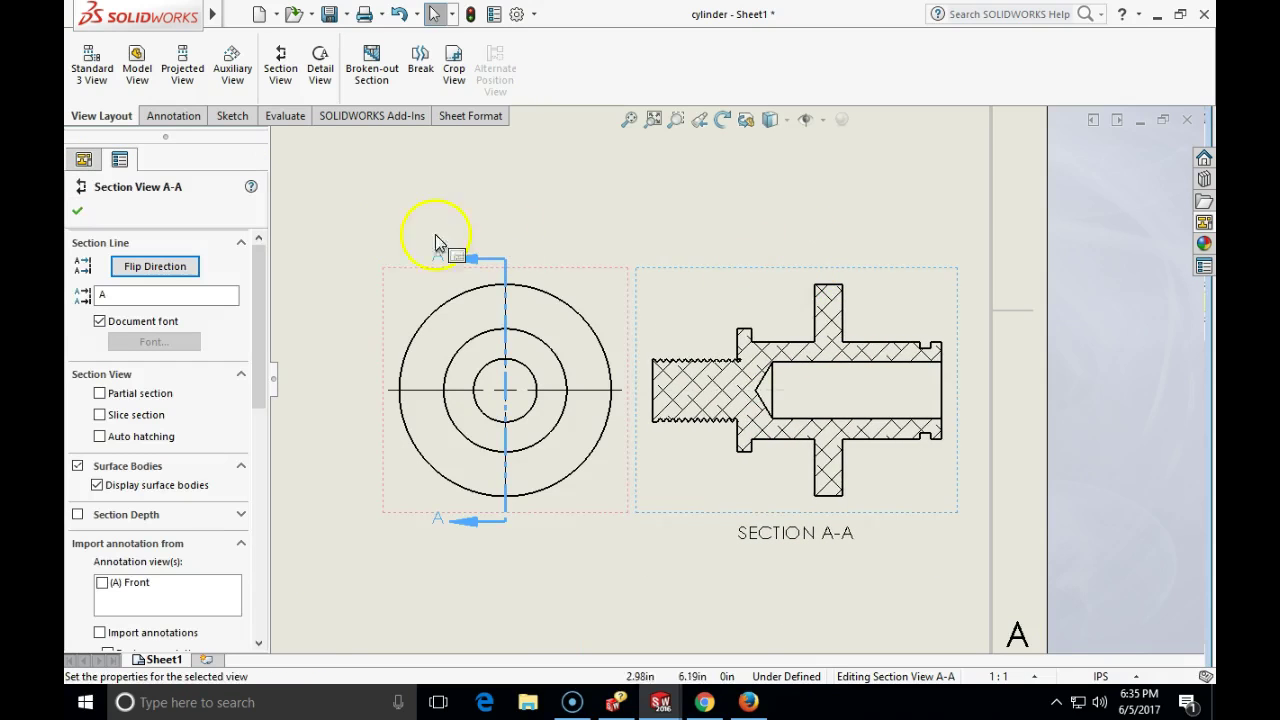
left_click(77, 210)
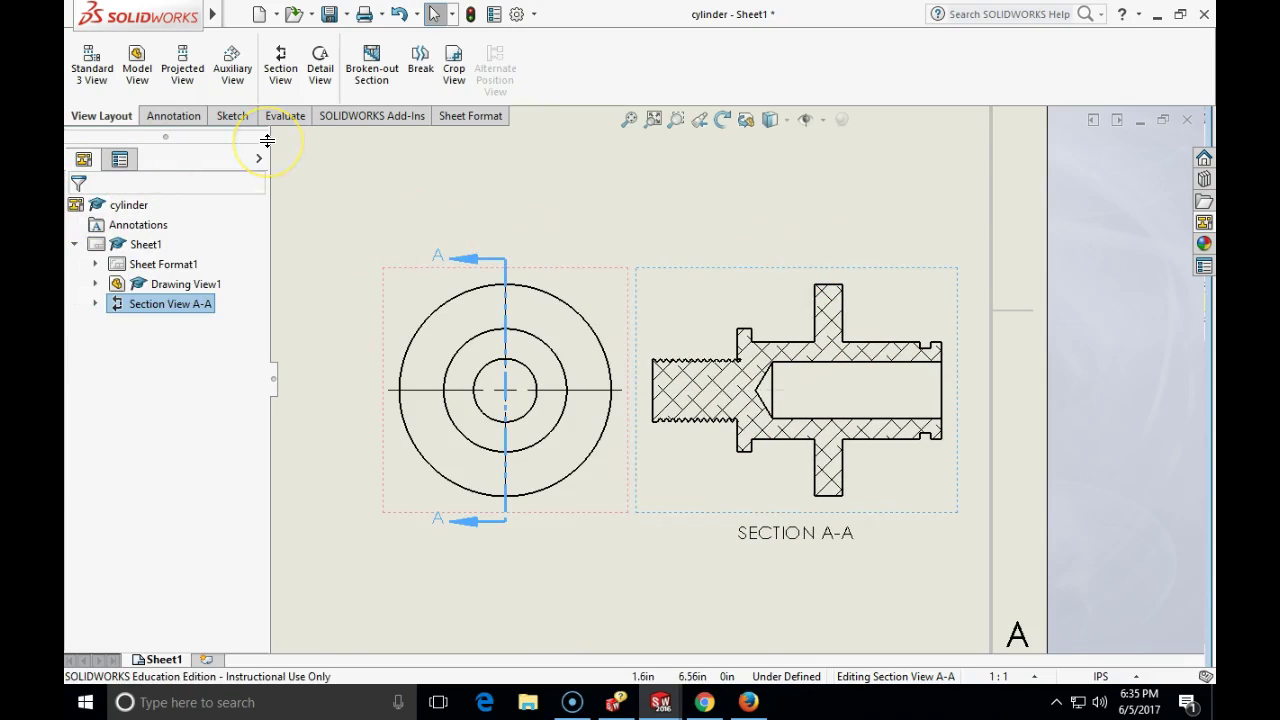
scroll(345, 300, "up", 2)
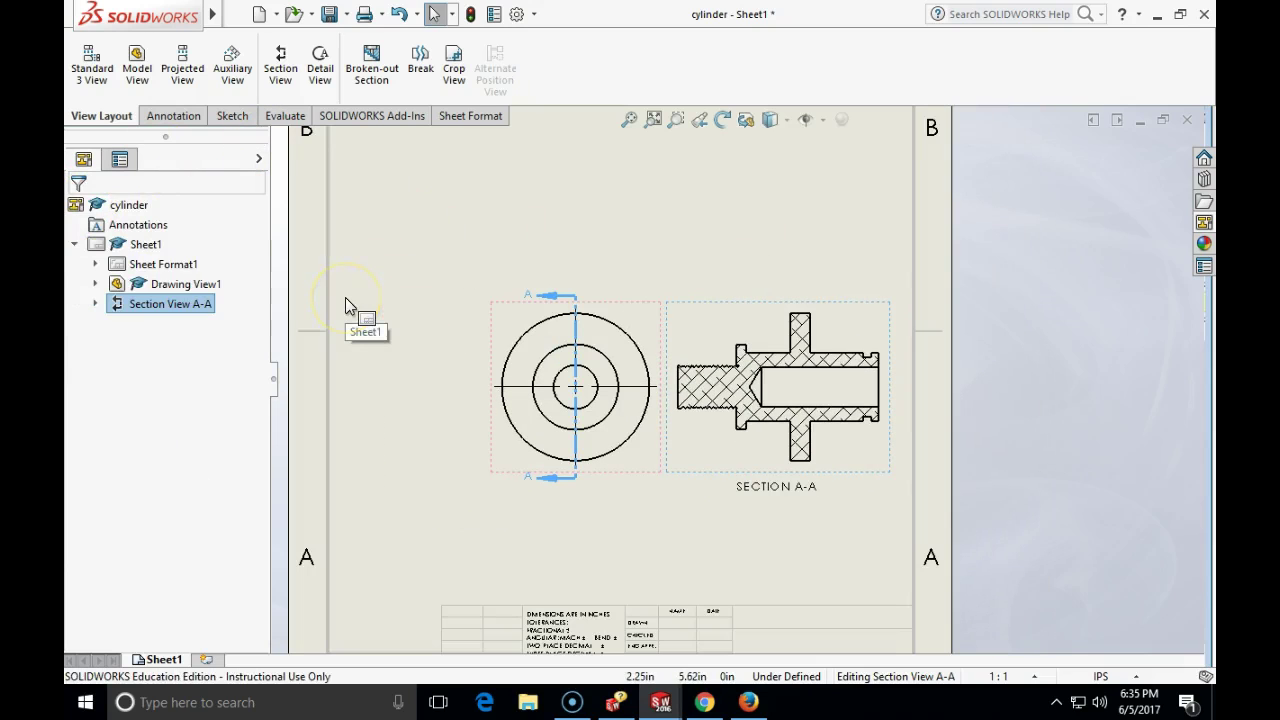